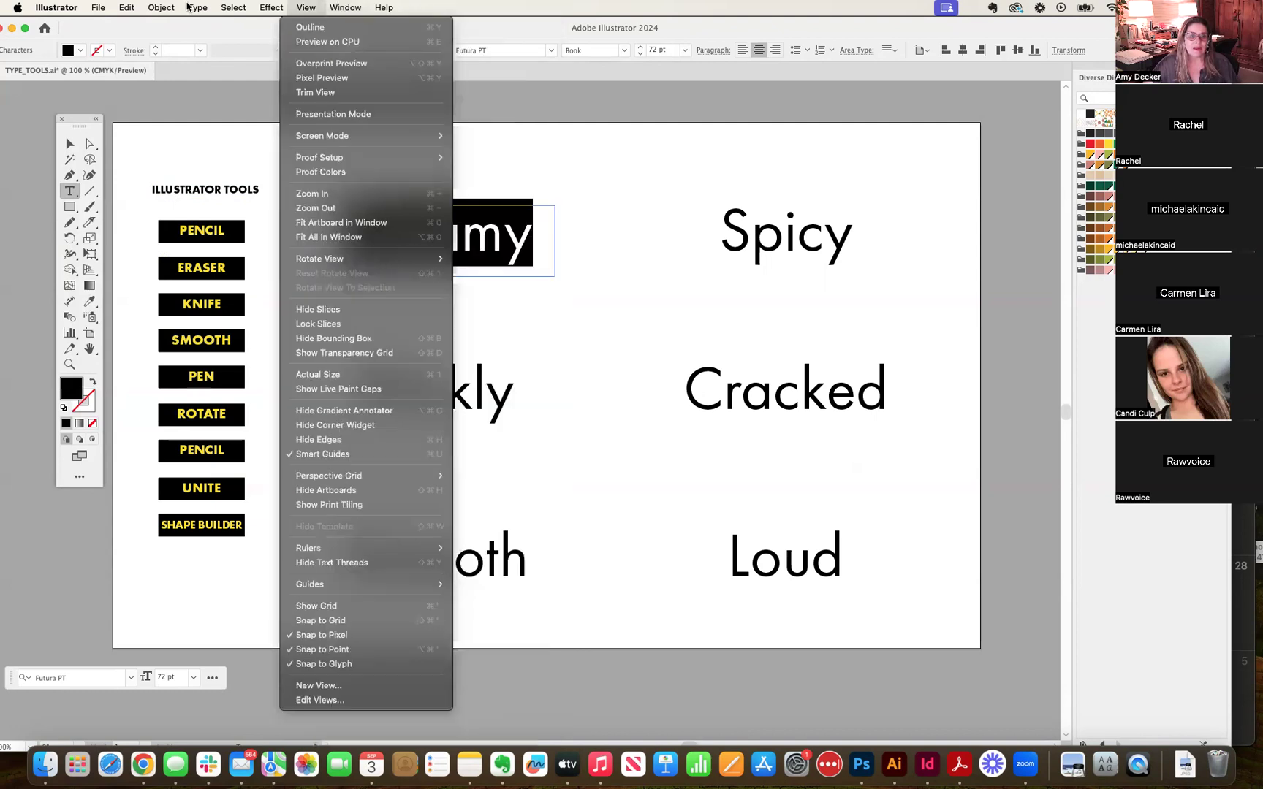
Step: Show the Character panel for the selected word "Creamy"
{"action": "mouse_move", "coordinate": [195, 7]}
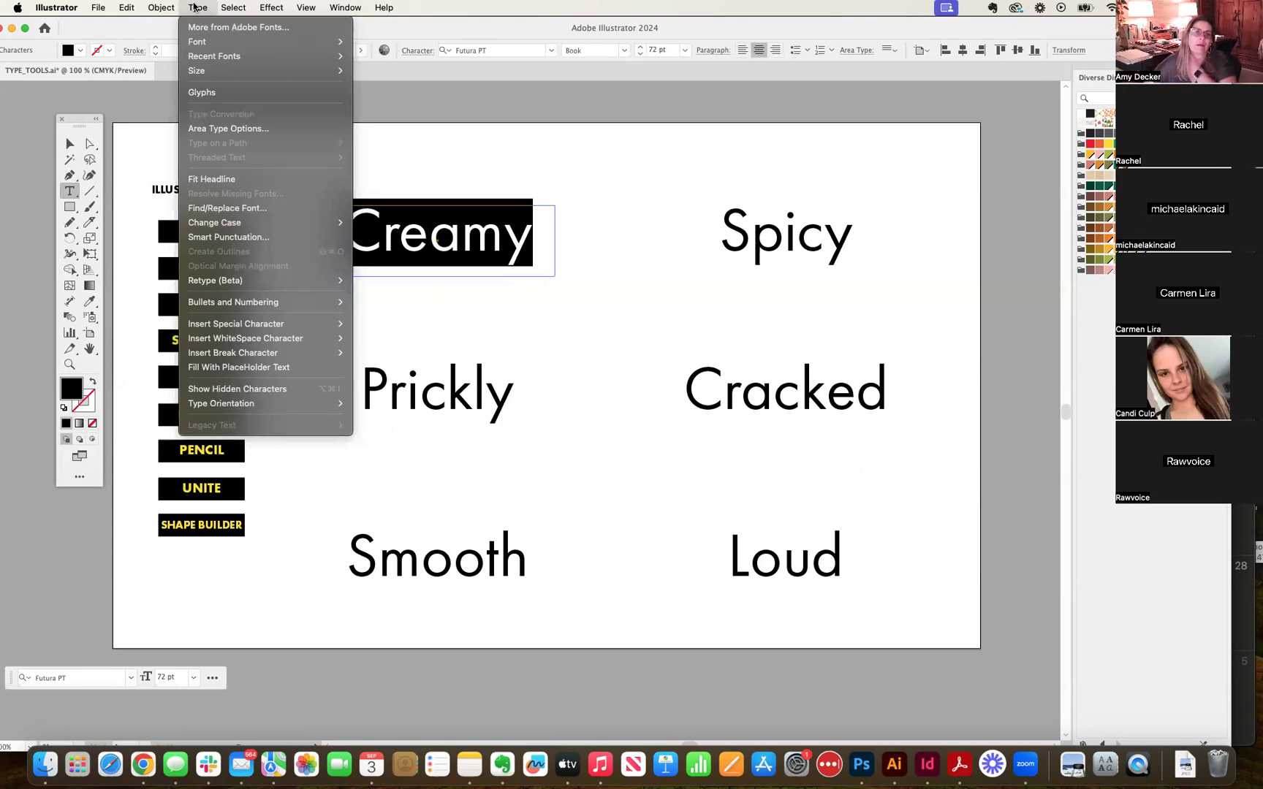
{"action": "mouse_move", "coordinate": [353, 9]}
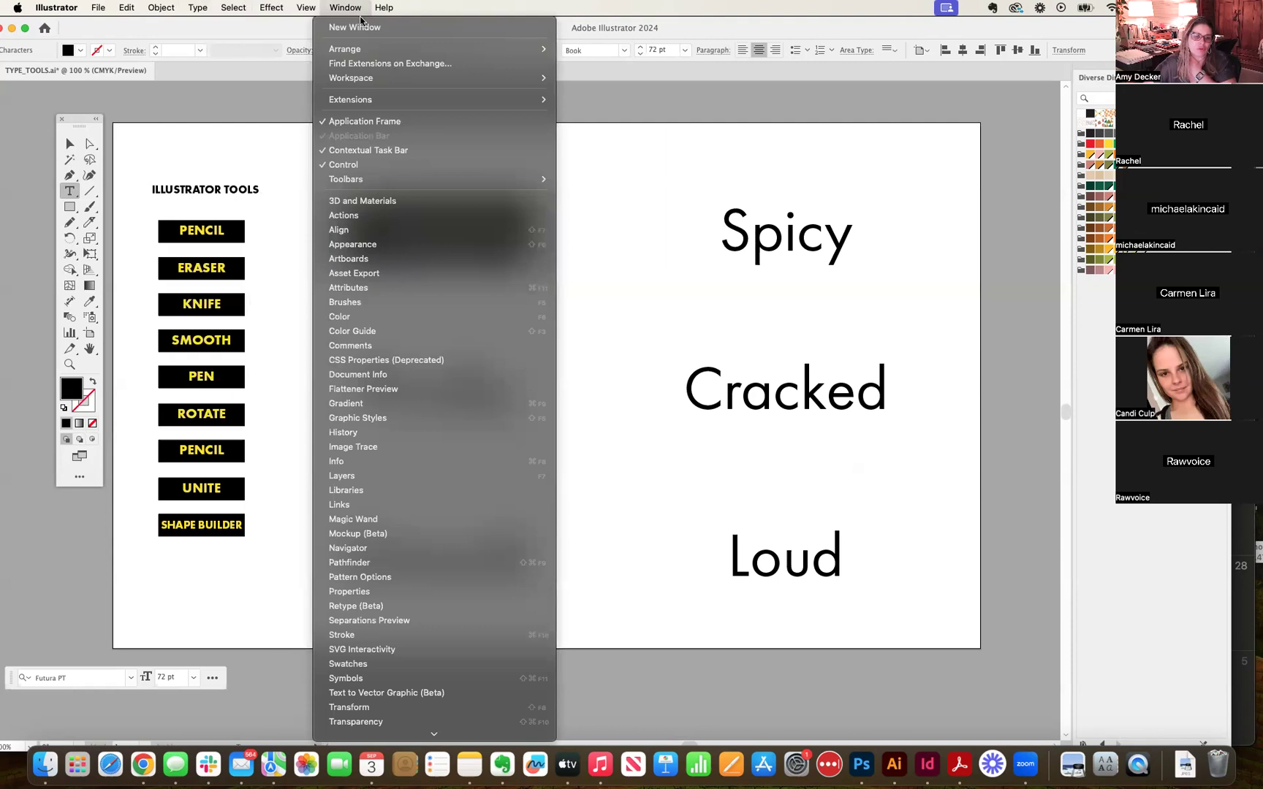
{"action": "scroll", "coordinate": [391, 109], "scroll_direction": "down", "scroll_amount": 4}
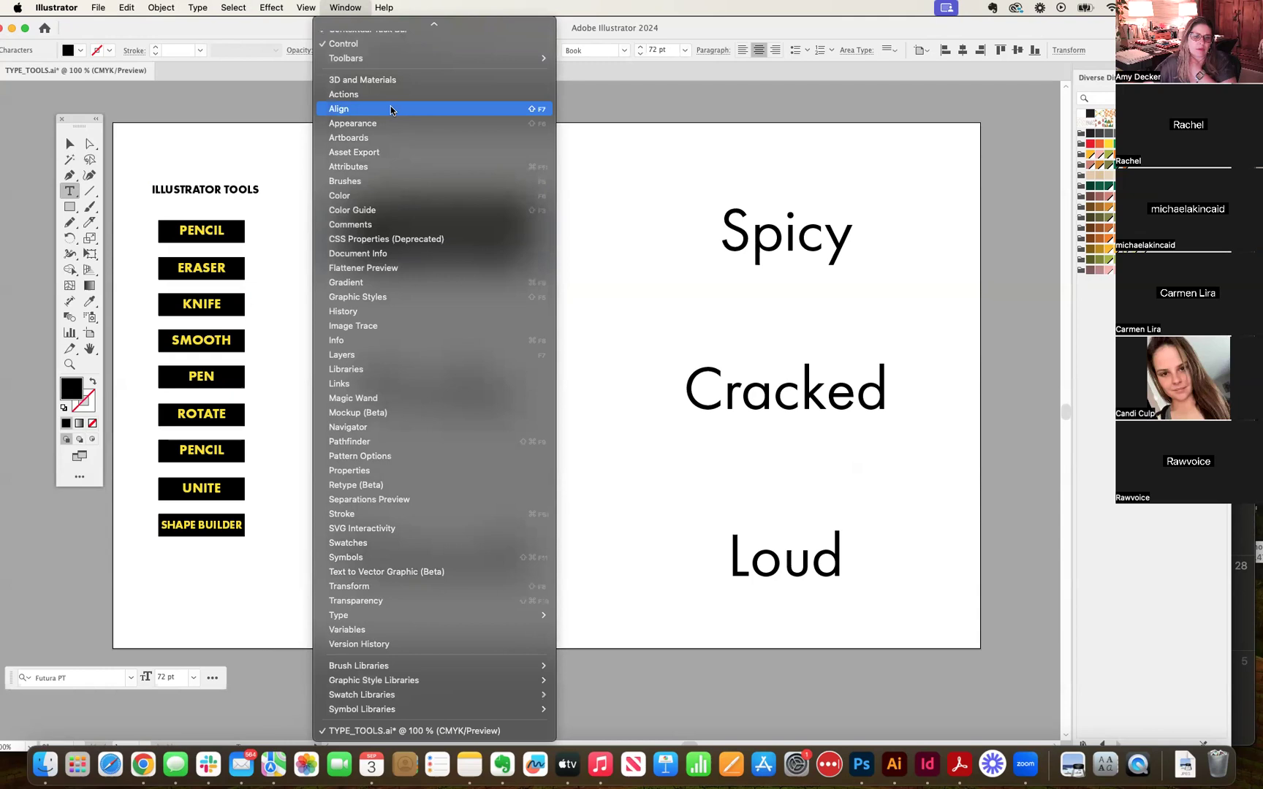
{"action": "mouse_move", "coordinate": [348, 38]}
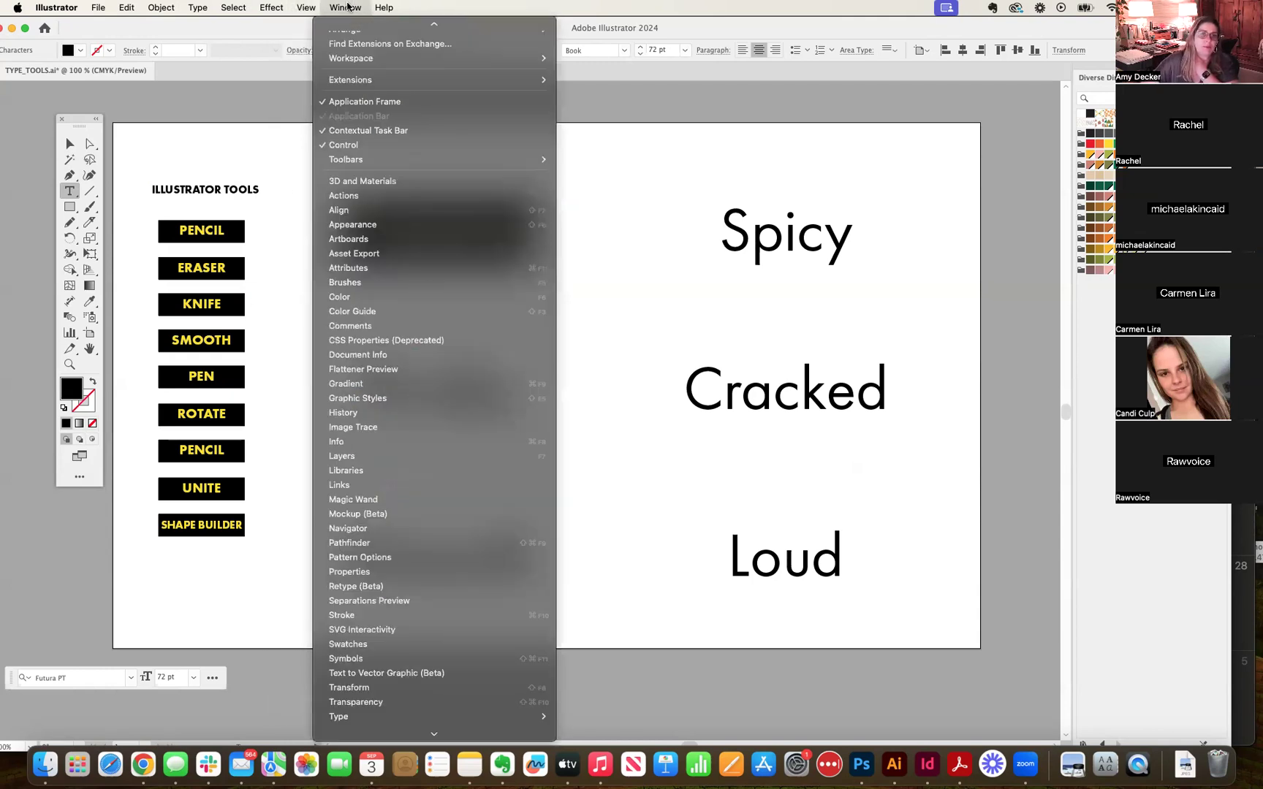
{"action": "mouse_move", "coordinate": [510, 770]}
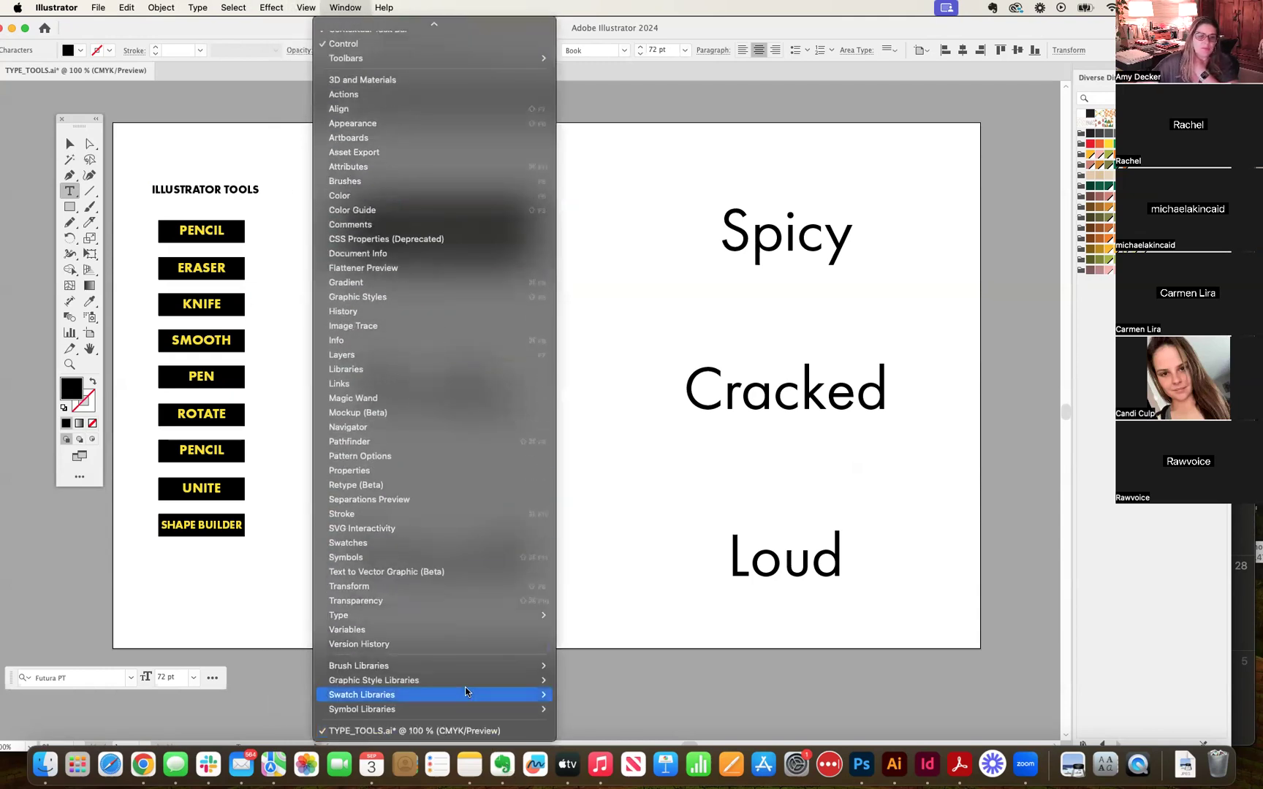
{"action": "mouse_move", "coordinate": [460, 615]}
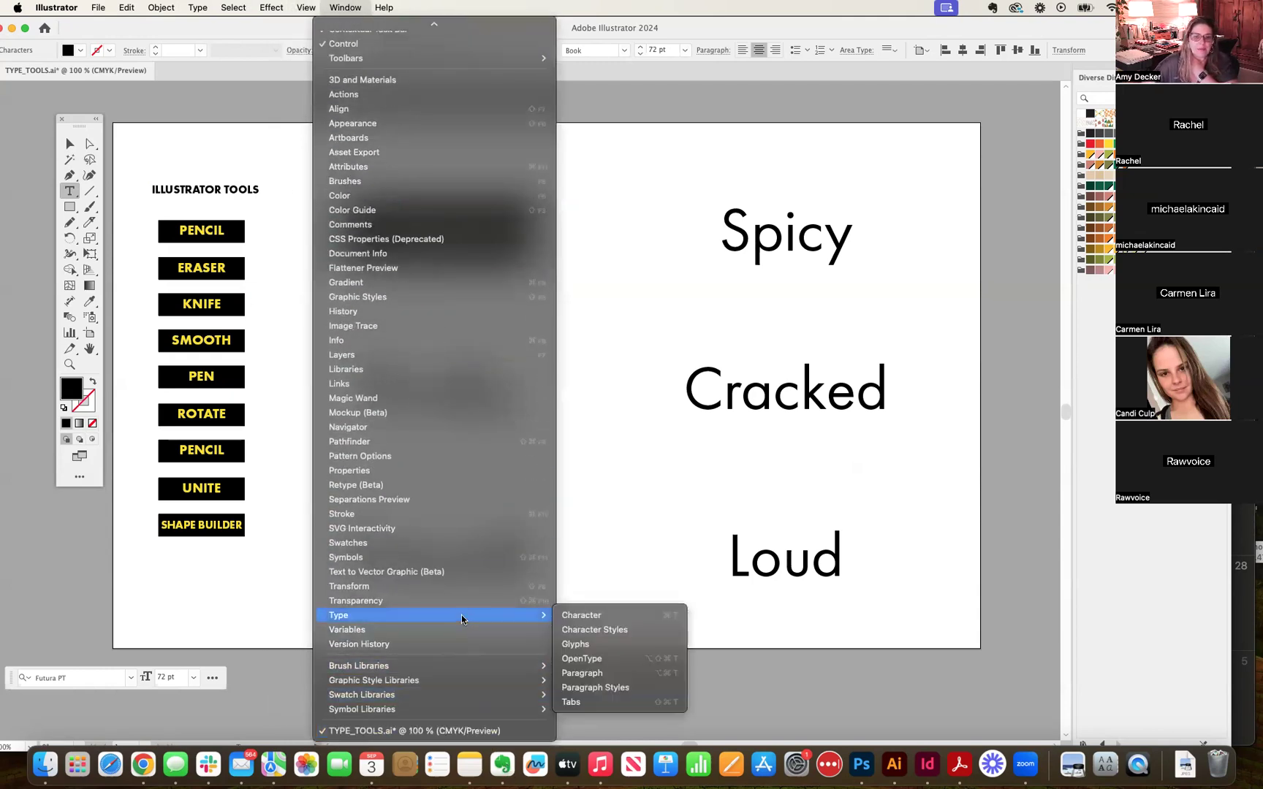
{"action": "left_click", "coordinate": [612, 615]}
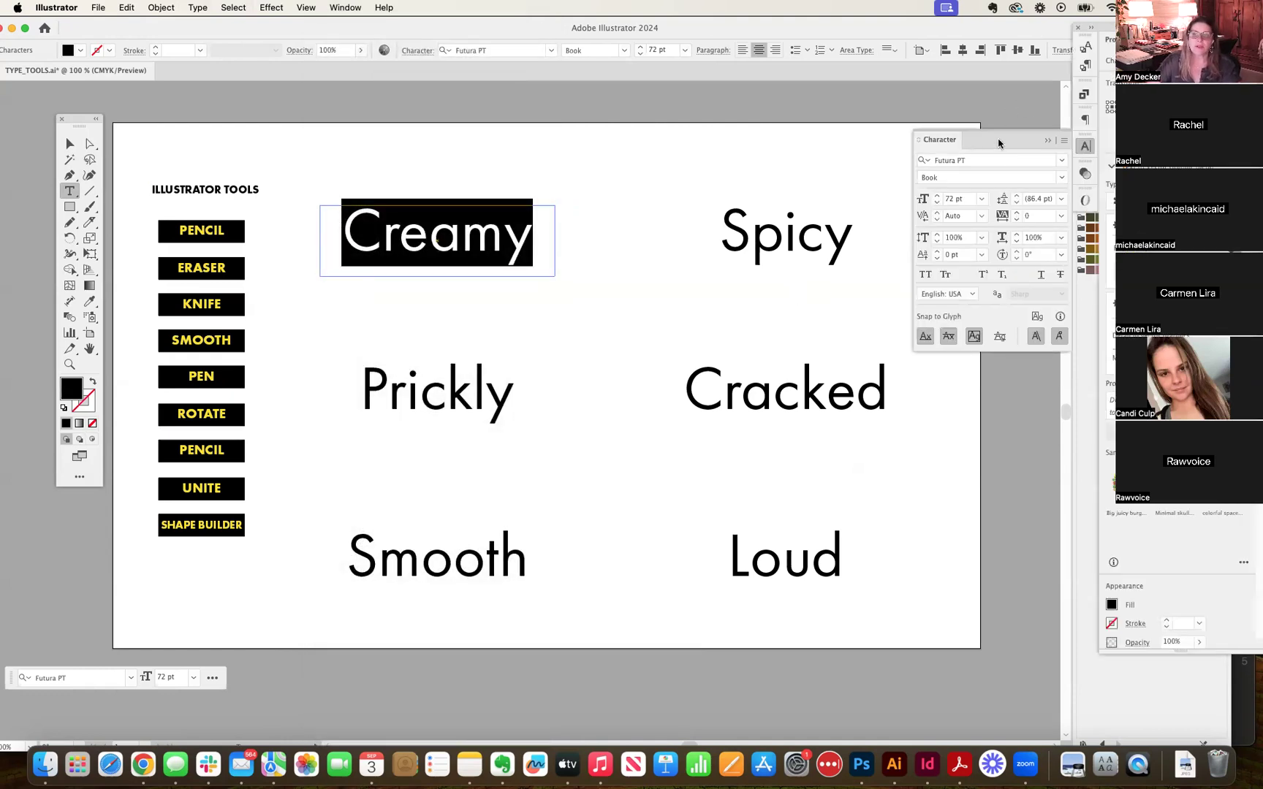
Step: Dock the floating Properties panel group beside the swatches panel and reopen the Character panel
{"action": "left_click", "coordinate": [1086, 147]}
{"action": "left_click_drag", "start_coordinate": [1118, 34], "coordinate": [1066, 76]}
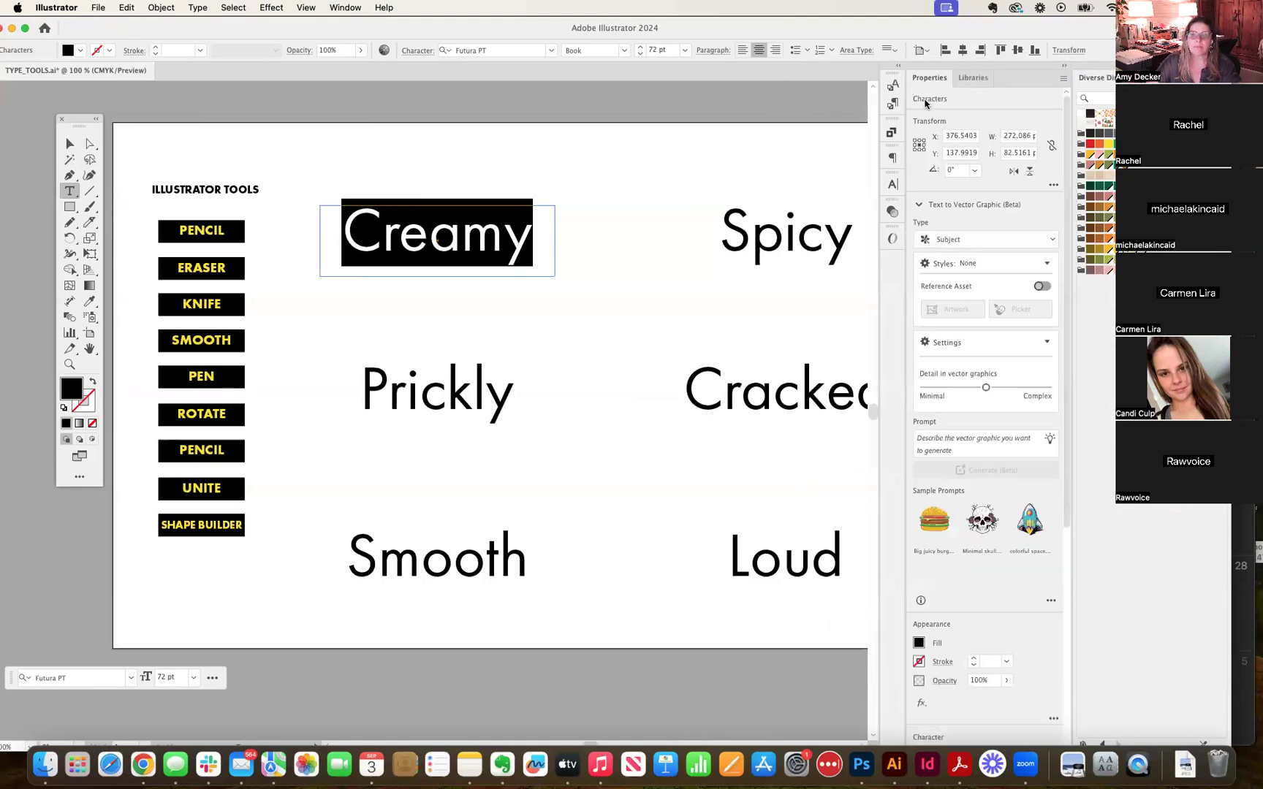
{"action": "left_click", "coordinate": [891, 184]}
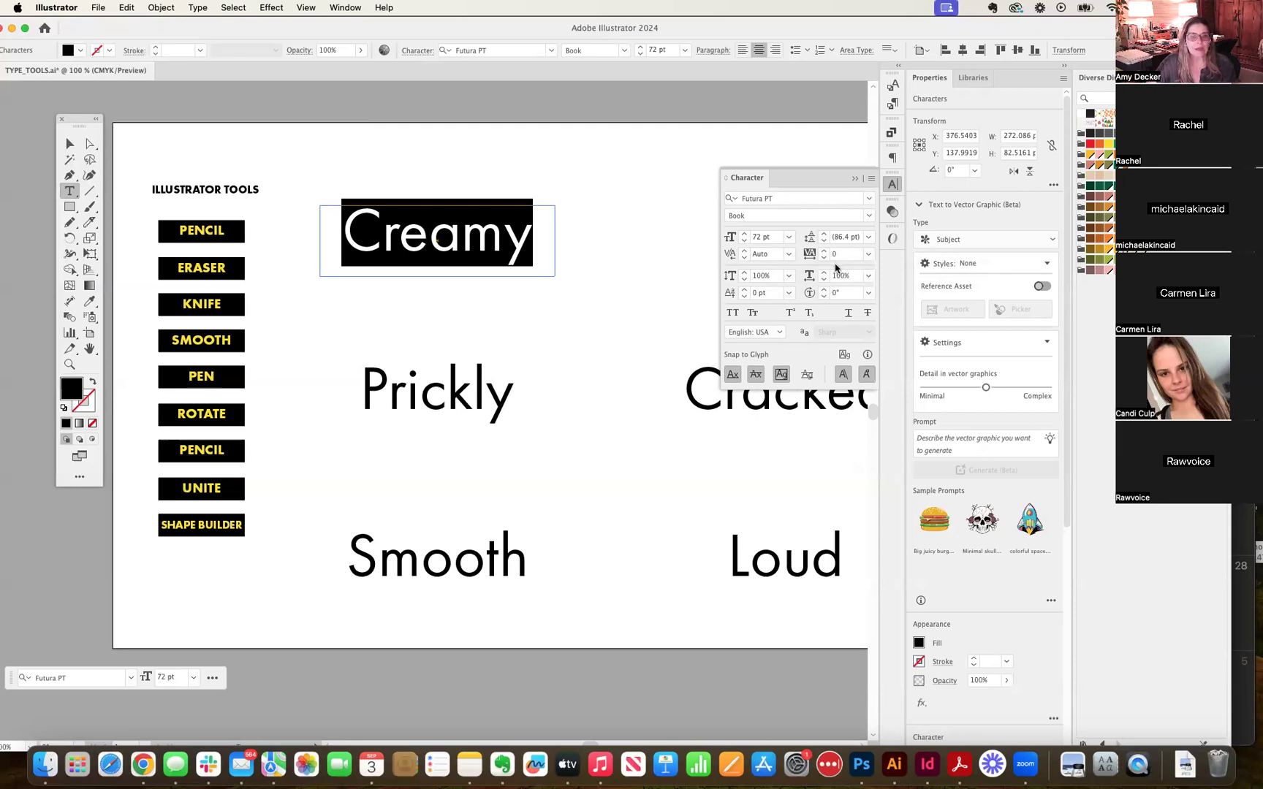
Step: Step through several font sizes for "Creamy" in the Character settings, returning it to 72 pt
{"action": "left_click", "coordinate": [744, 234]}
{"action": "left_click", "coordinate": [744, 234]}
{"action": "left_click", "coordinate": [744, 234]}
{"action": "left_click", "coordinate": [744, 234]}
{"action": "left_click", "coordinate": [744, 234]}
{"action": "left_click", "coordinate": [744, 234]}
{"action": "left_click", "coordinate": [744, 234]}
{"action": "left_click", "coordinate": [744, 234]}
{"action": "left_click", "coordinate": [744, 241]}
{"action": "left_click", "coordinate": [744, 241]}
{"action": "left_click", "coordinate": [744, 241]}
{"action": "left_click", "coordinate": [744, 240]}
{"action": "left_click", "coordinate": [745, 241]}
{"action": "left_click", "coordinate": [745, 242]}
{"action": "left_click", "coordinate": [745, 242]}
{"action": "left_click", "coordinate": [744, 242]}
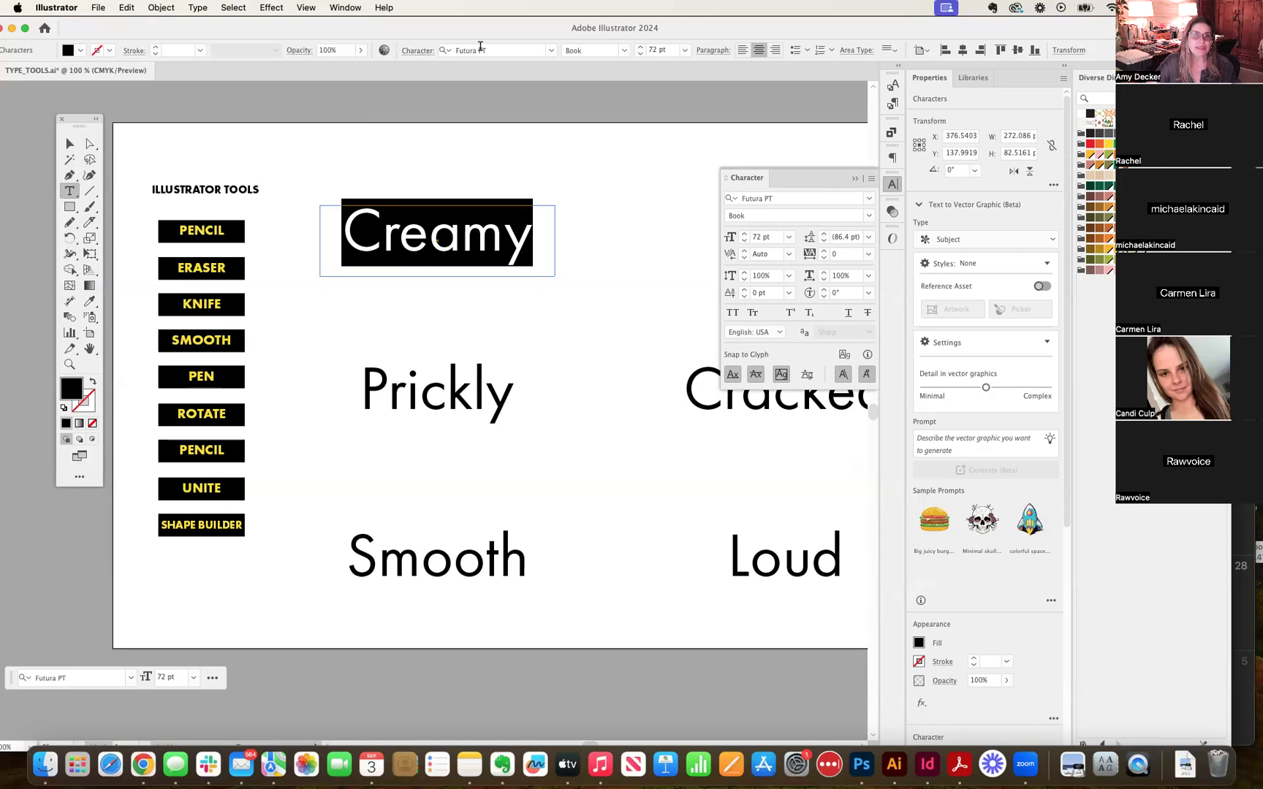
Step: Raise the font size of "Creamy" a few increments and lower it back to 72 pt
{"action": "left_click", "coordinate": [640, 47]}
{"action": "left_click", "coordinate": [640, 47]}
{"action": "left_click", "coordinate": [640, 47]}
{"action": "left_click", "coordinate": [638, 54]}
{"action": "left_click", "coordinate": [638, 54]}
{"action": "left_click", "coordinate": [638, 54]}
Step: Try left, center and right paragraph alignment on "Creamy", and return it to centered
{"action": "left_click", "coordinate": [742, 51]}
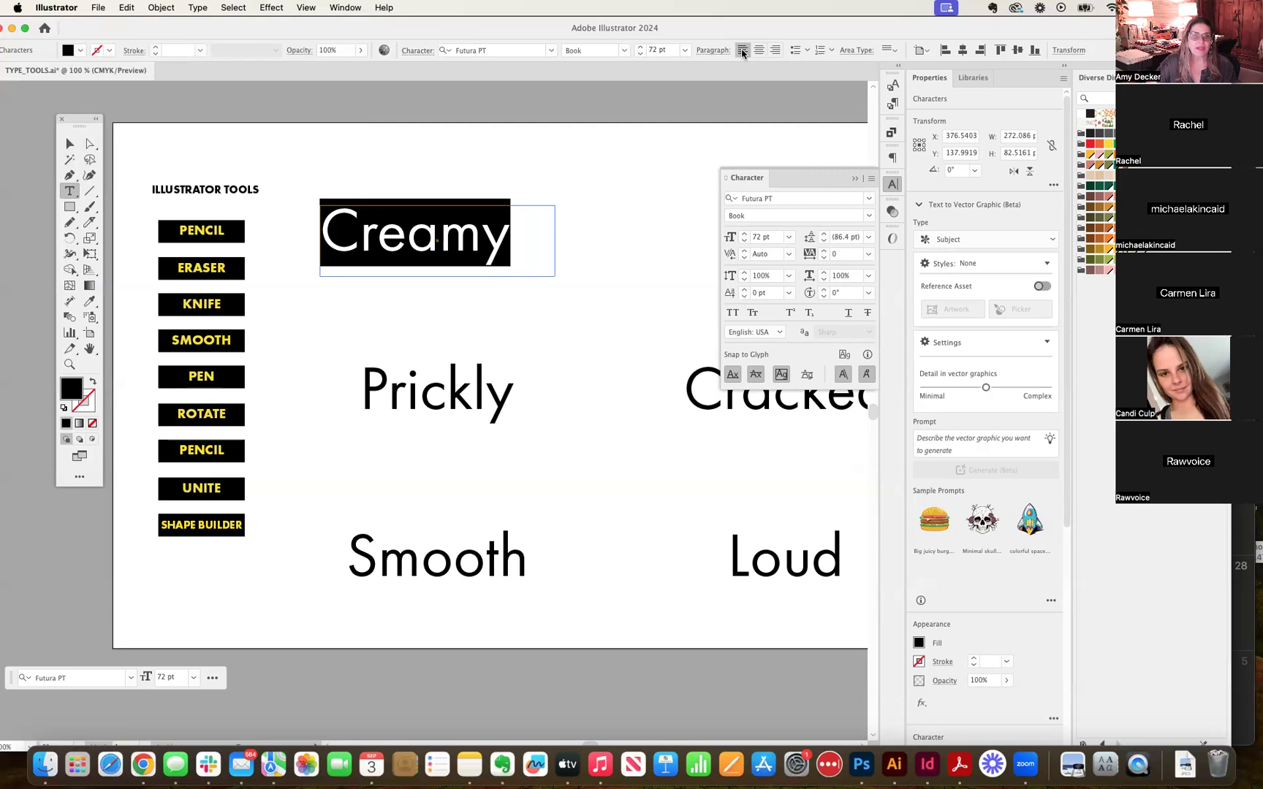
{"action": "left_click", "coordinate": [760, 51]}
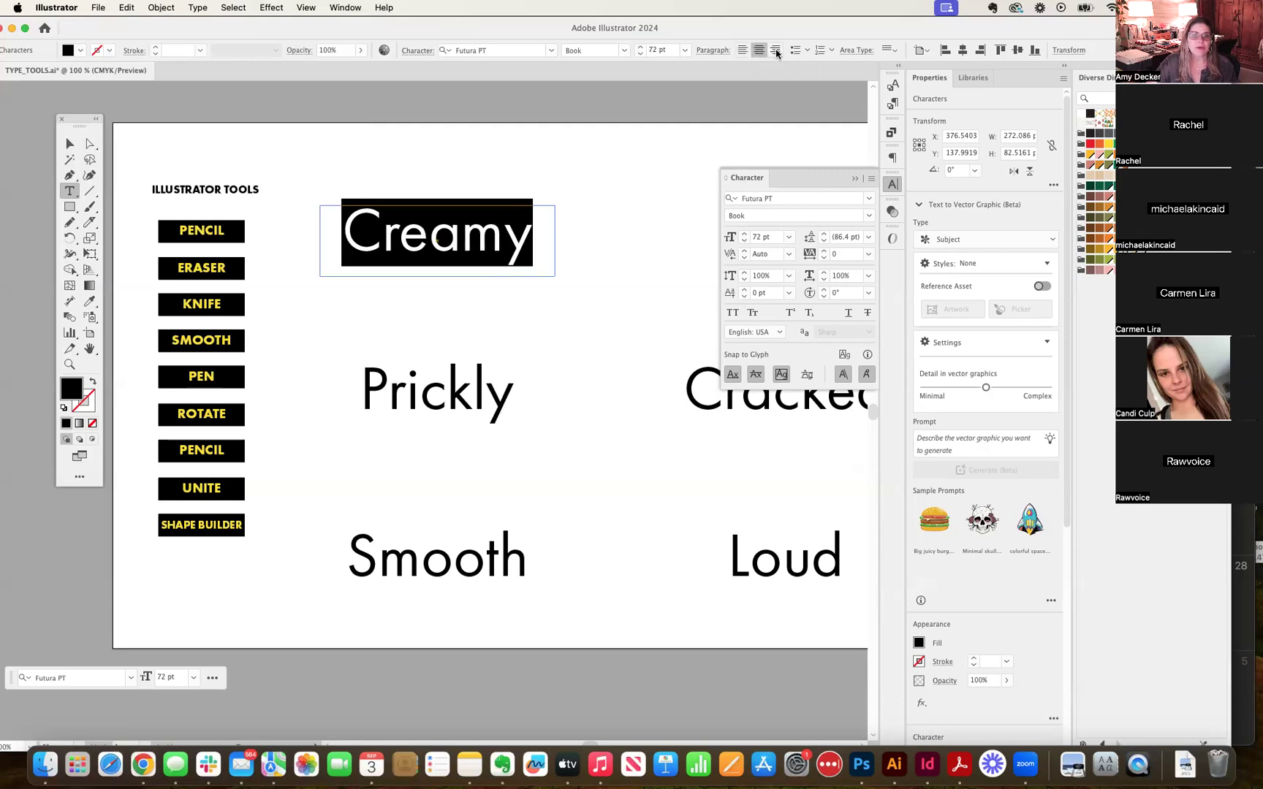
{"action": "left_click", "coordinate": [776, 50]}
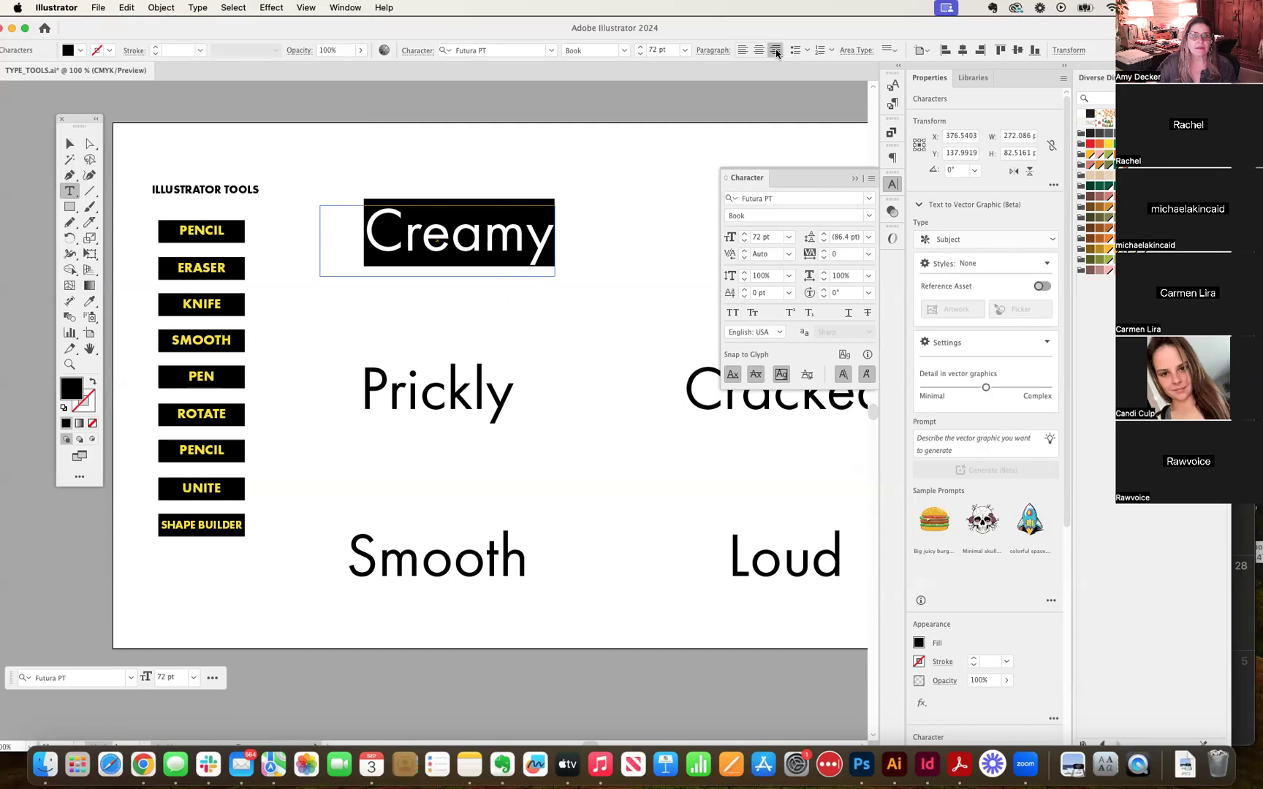
{"action": "left_click", "coordinate": [759, 51]}
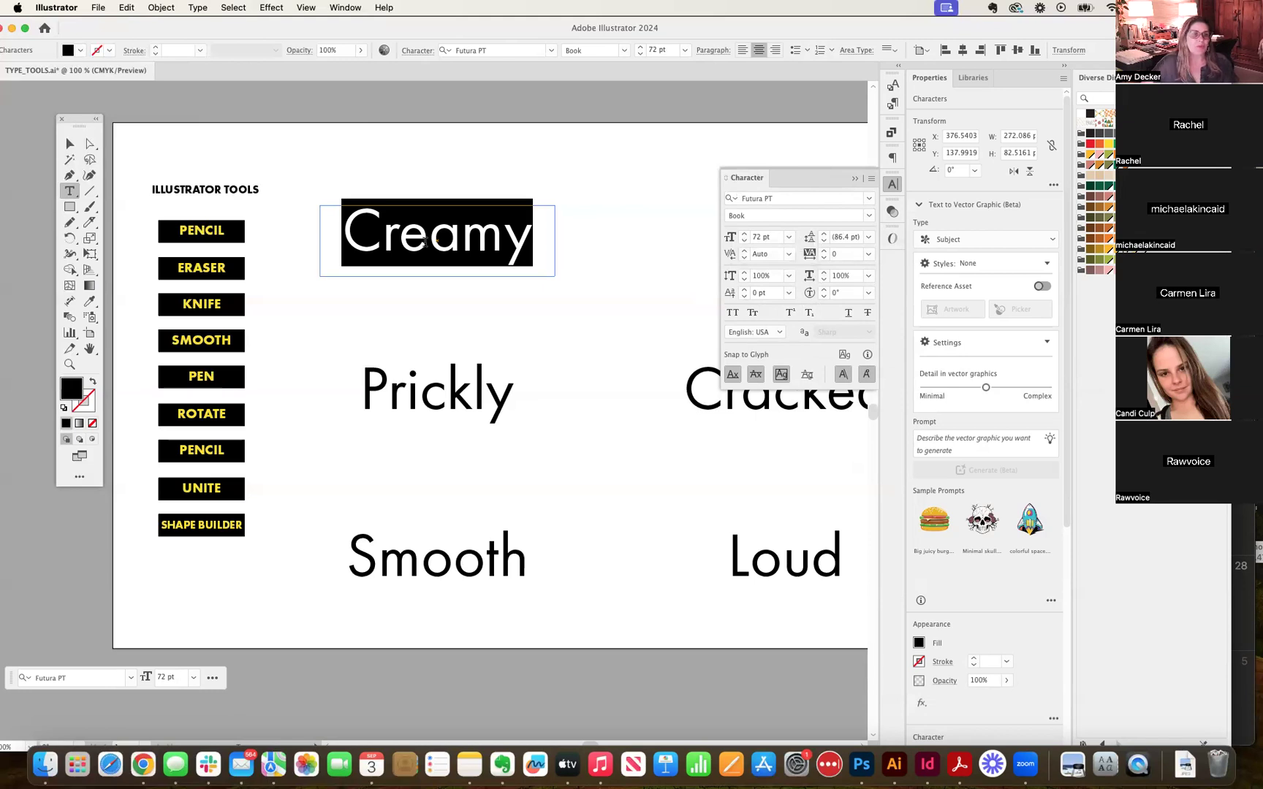
Step: Collapse the Character panel and deselect the "Creamy" text
{"action": "left_click", "coordinate": [855, 178]}
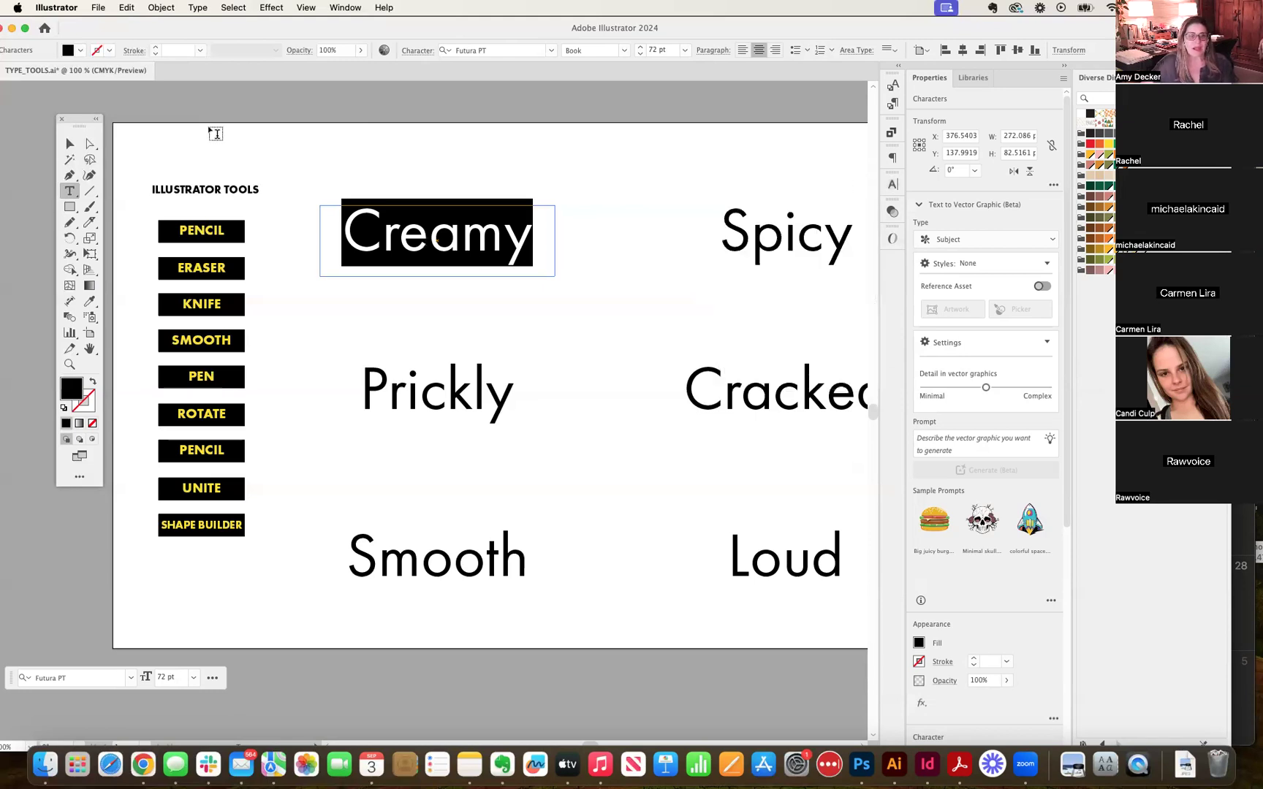
{"action": "left_click", "coordinate": [66, 144]}
{"action": "left_click", "coordinate": [497, 175]}
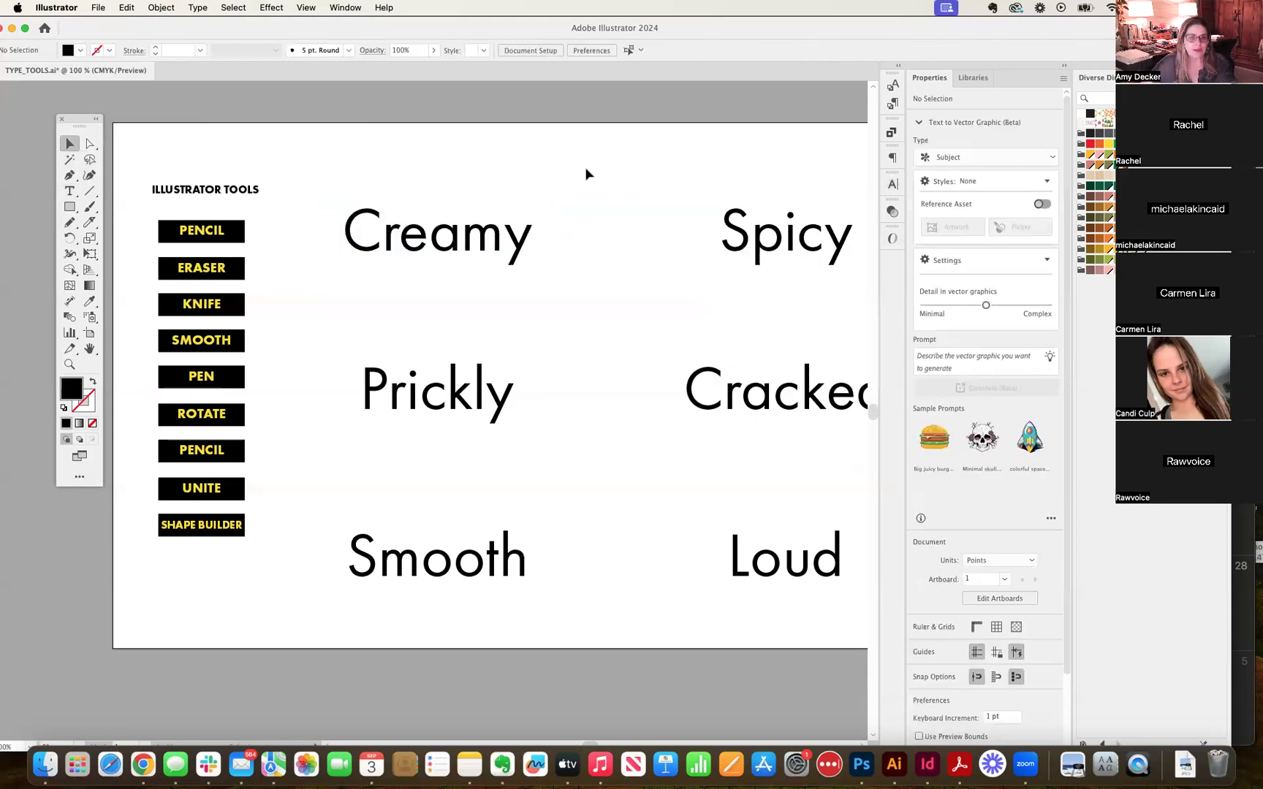
Step: Move the floating toolbar away from the "Illustrator Tools" list so that it no longer covers it
{"action": "scroll", "coordinate": [512, 168], "scroll_direction": "right", "scroll_amount": 3}
{"action": "scroll", "coordinate": [490, 175], "scroll_direction": "up", "scroll_amount": 2}
{"action": "scroll", "coordinate": [523, 182], "scroll_direction": "left", "scroll_amount": 2}
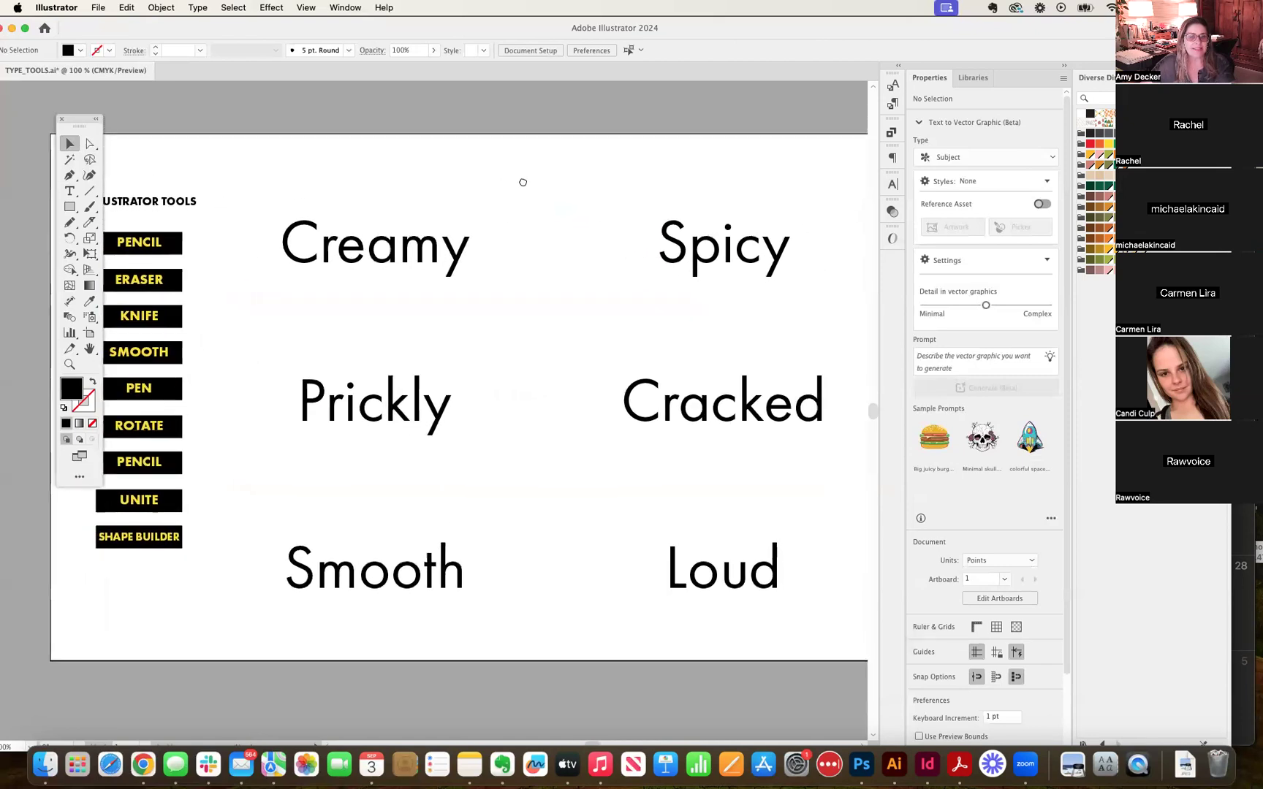
{"action": "left_click_drag", "start_coordinate": [85, 130], "coordinate": [50, 138]}
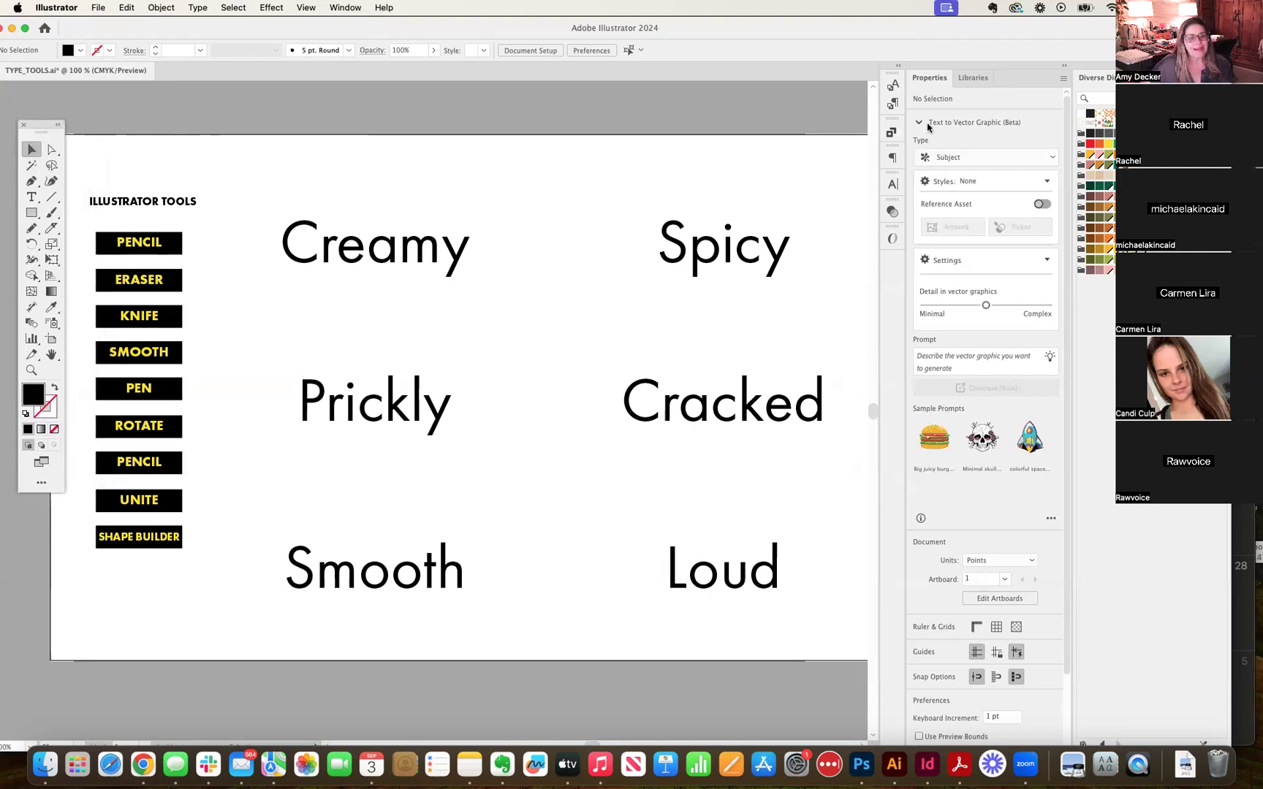
Step: Select the whole word "Creamy" and set its font to AkayaTelivigala-Regular
{"action": "left_click", "coordinate": [391, 262]}
{"action": "double_click", "coordinate": [381, 263]}
{"action": "double_click", "coordinate": [381, 263]}
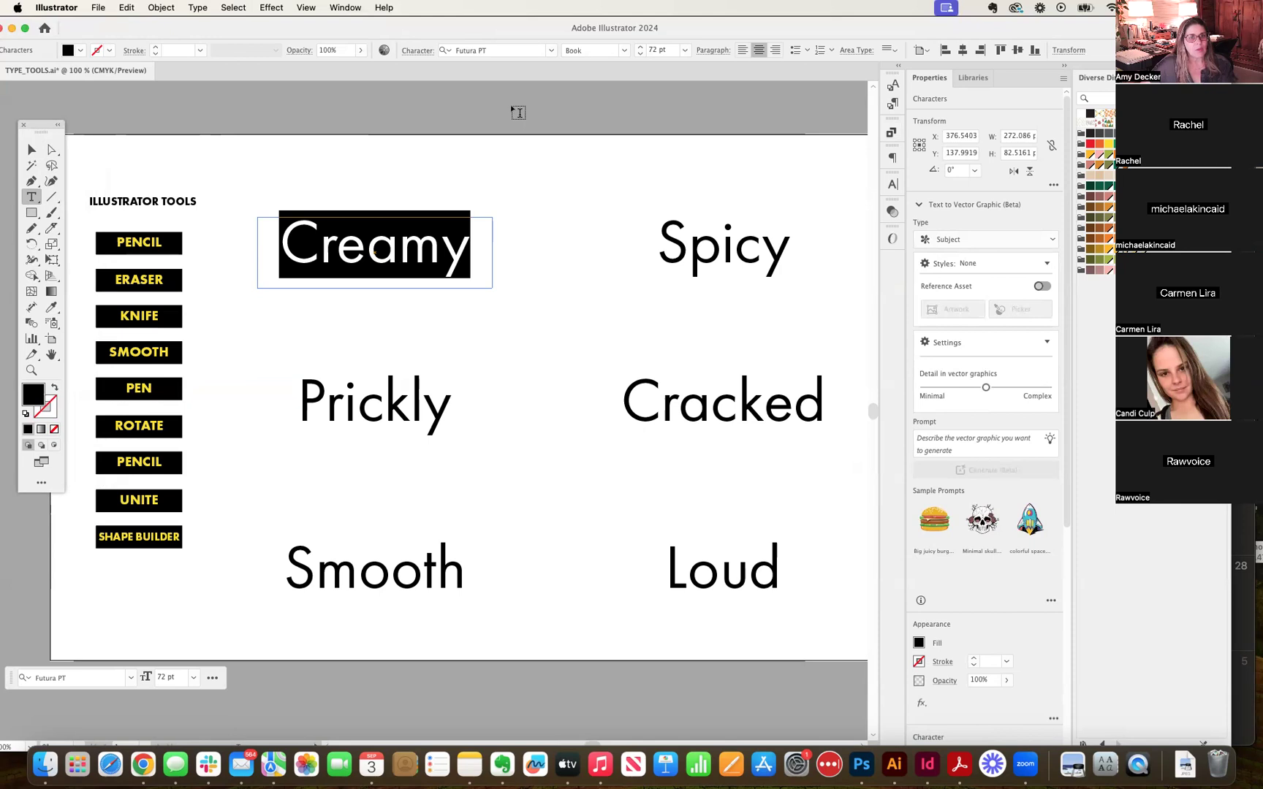
{"action": "left_click", "coordinate": [553, 53]}
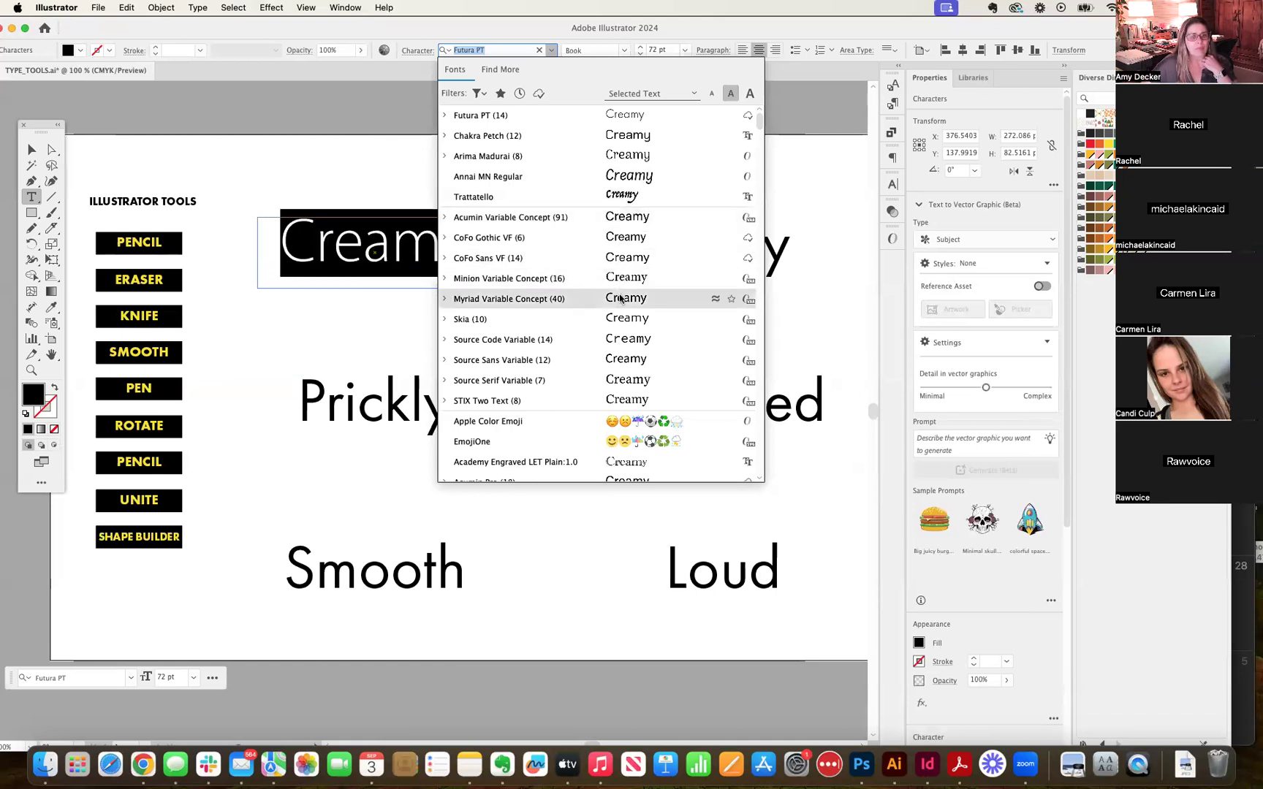
{"action": "scroll", "coordinate": [622, 365], "scroll_direction": "down", "scroll_amount": 1}
{"action": "scroll", "coordinate": [623, 366], "scroll_direction": "down", "scroll_amount": 4}
{"action": "scroll", "coordinate": [622, 365], "scroll_direction": "down", "scroll_amount": 3}
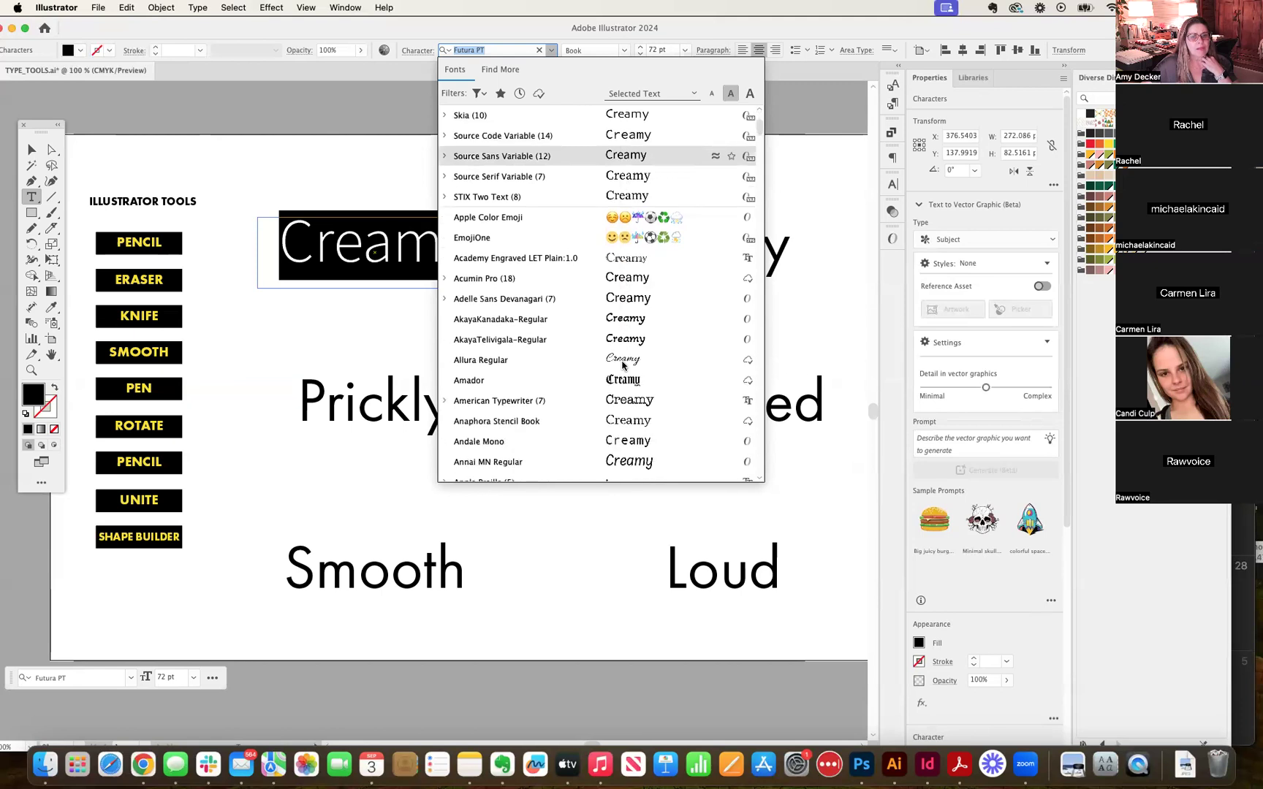
{"action": "left_click", "coordinate": [627, 340]}
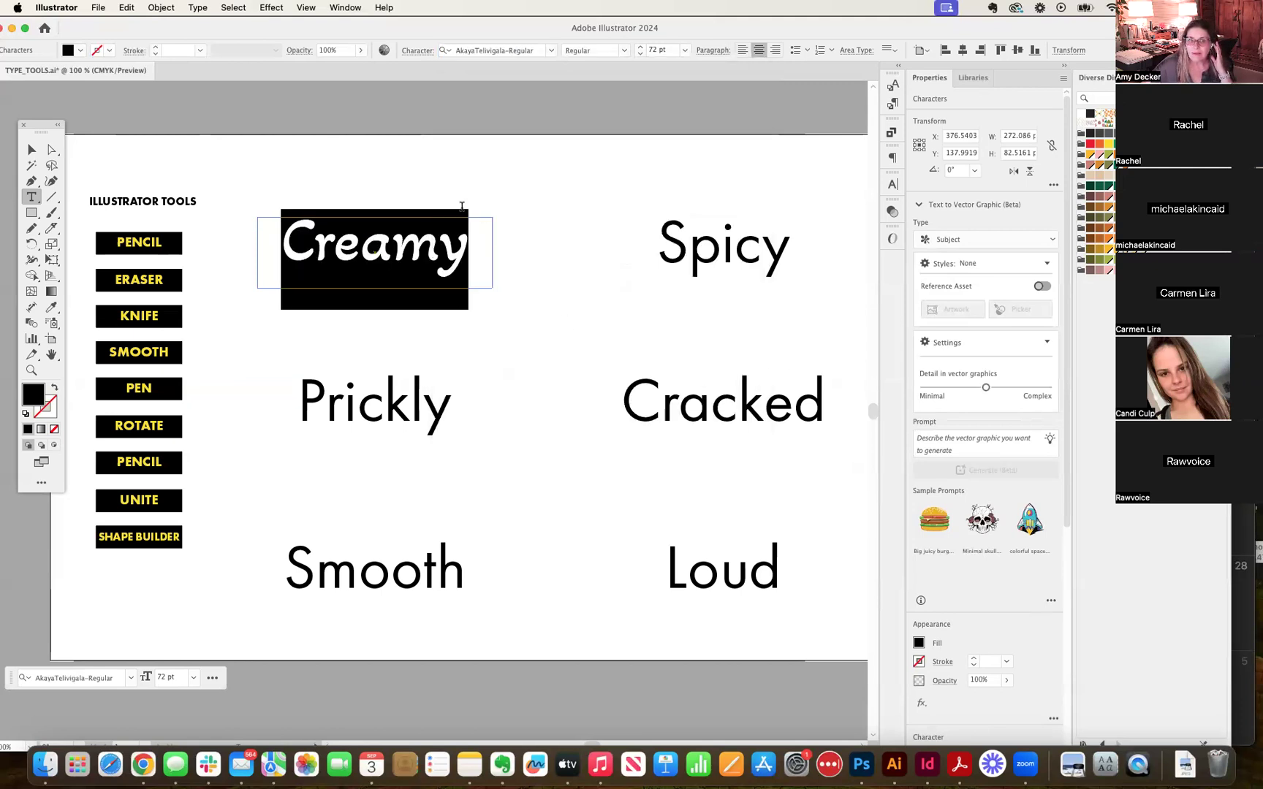
Step: Browse the font list and change the font of "Creamy" to Gelato Luxe
{"action": "left_click", "coordinate": [552, 51]}
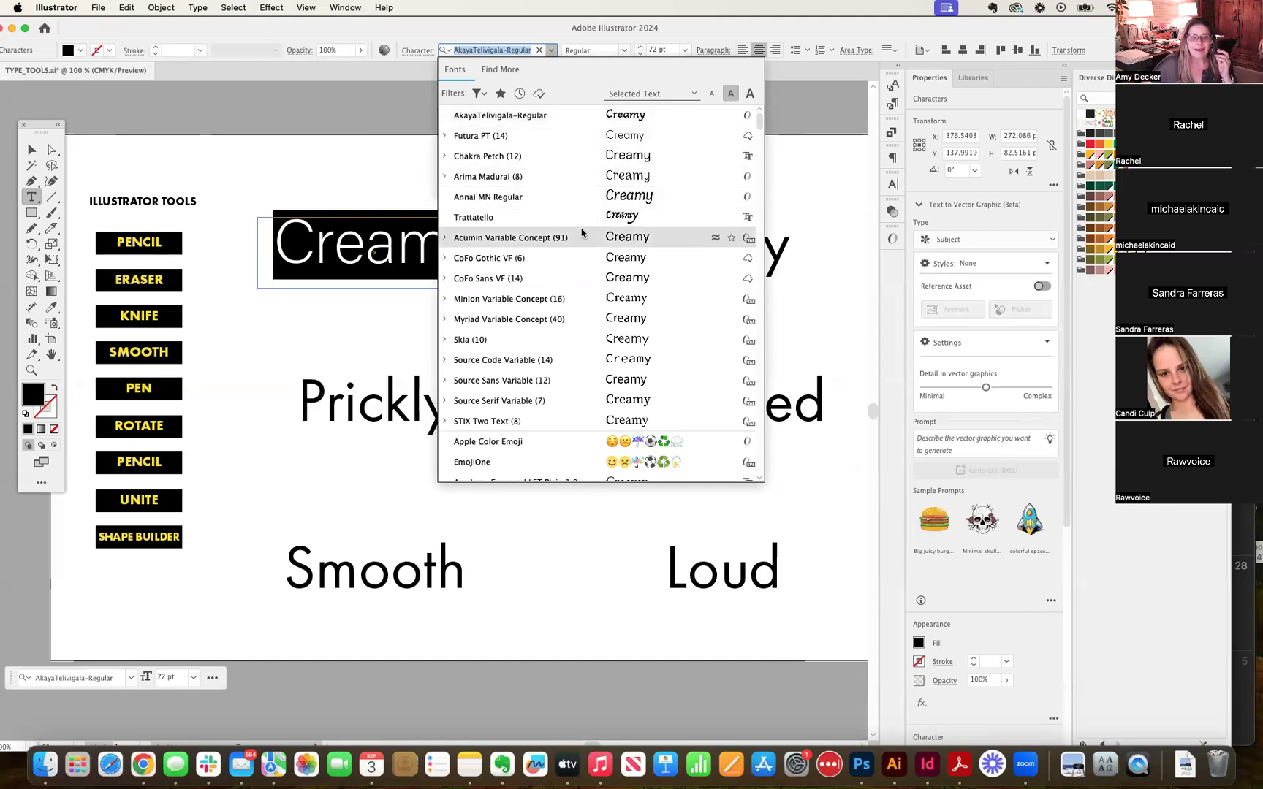
{"action": "scroll", "coordinate": [578, 228], "scroll_direction": "down", "scroll_amount": 5}
{"action": "scroll", "coordinate": [578, 227], "scroll_direction": "down", "scroll_amount": 20}
{"action": "scroll", "coordinate": [577, 227], "scroll_direction": "down", "scroll_amount": 3}
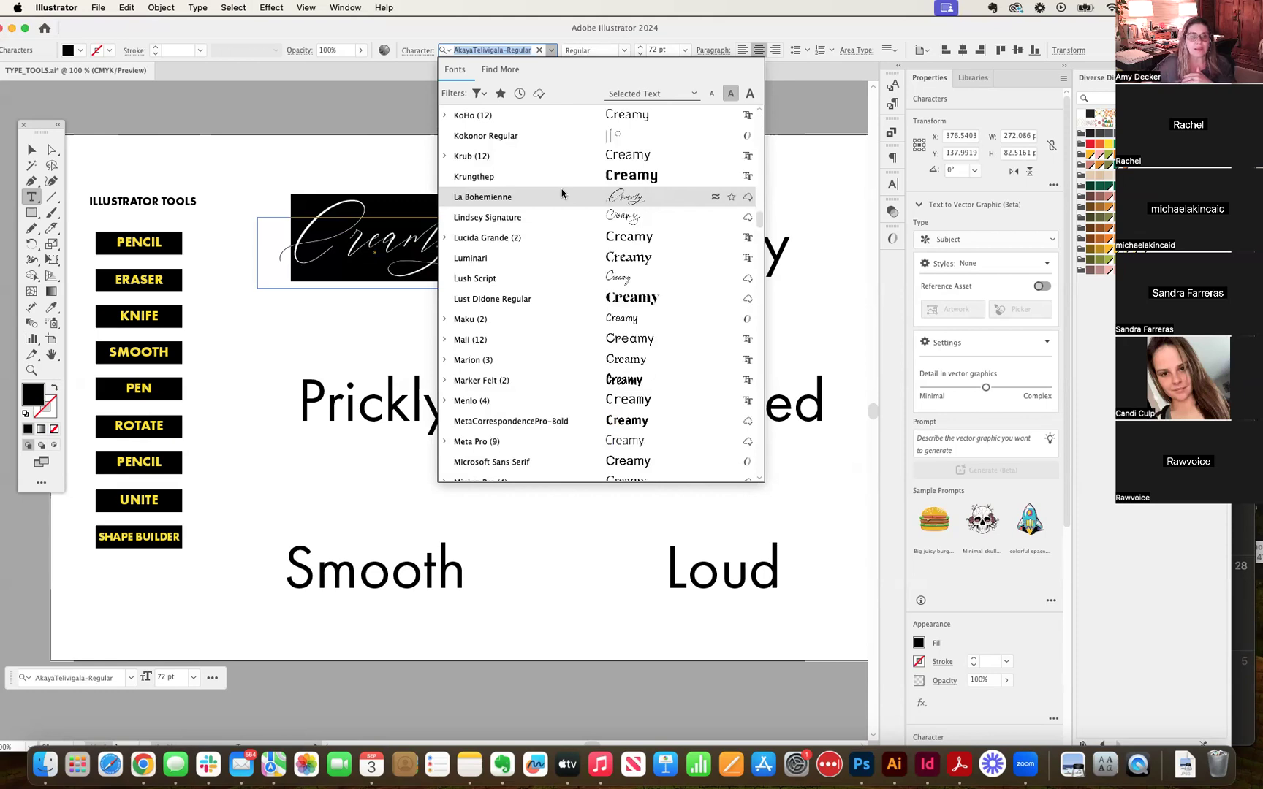
{"action": "scroll", "coordinate": [562, 191], "scroll_direction": "down", "scroll_amount": 15}
{"action": "scroll", "coordinate": [562, 192], "scroll_direction": "down", "scroll_amount": 15}
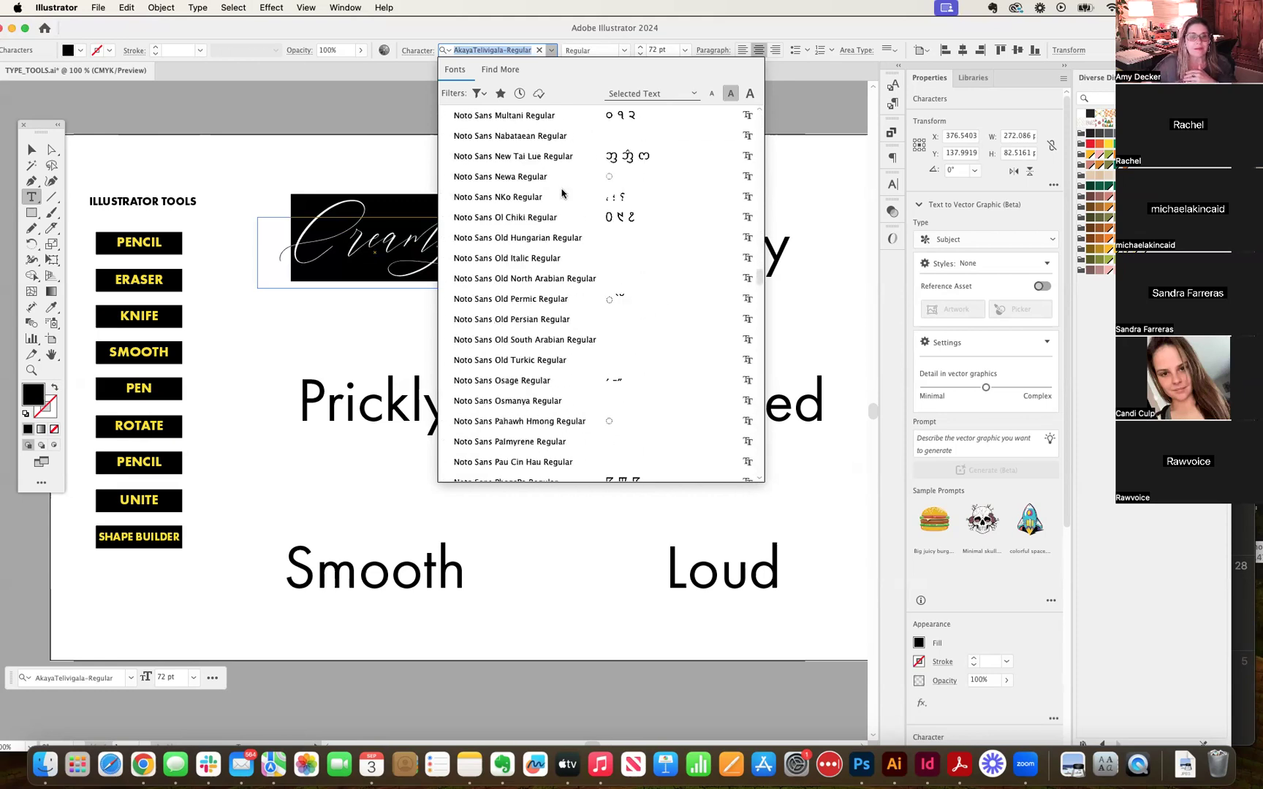
{"action": "scroll", "coordinate": [561, 193], "scroll_direction": "up", "scroll_amount": 10}
{"action": "scroll", "coordinate": [561, 192], "scroll_direction": "up", "scroll_amount": 15}
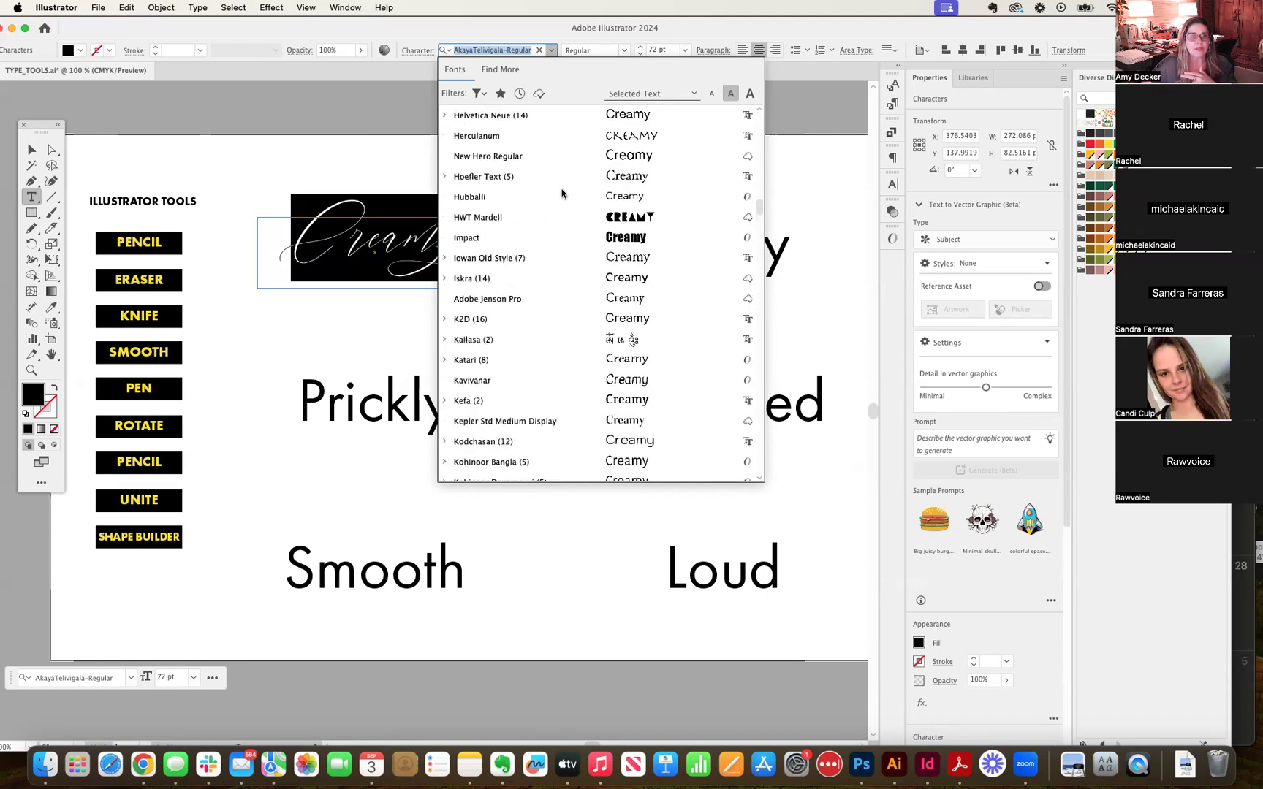
{"action": "scroll", "coordinate": [561, 193], "scroll_direction": "up", "scroll_amount": 8}
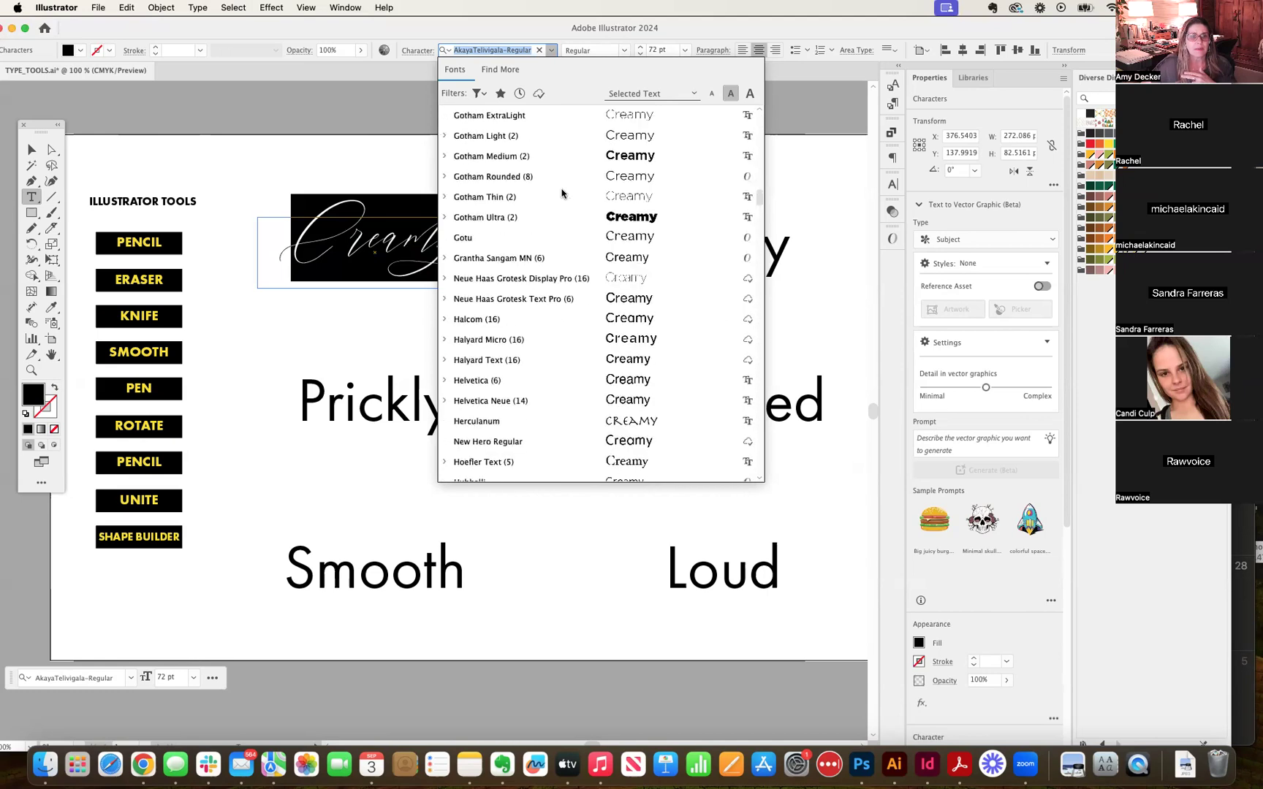
{"action": "scroll", "coordinate": [561, 193], "scroll_direction": "up", "scroll_amount": 5}
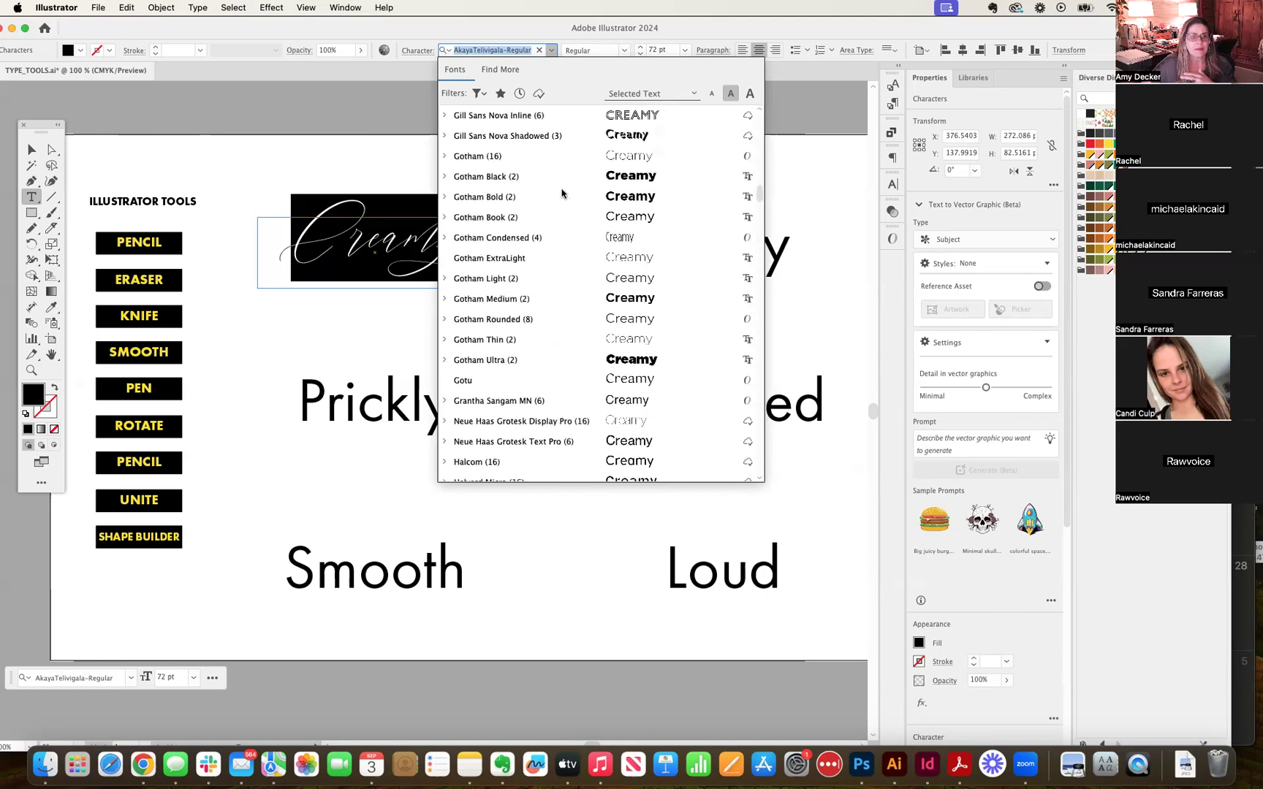
{"action": "scroll", "coordinate": [562, 192], "scroll_direction": "up", "scroll_amount": 1}
{"action": "scroll", "coordinate": [561, 192], "scroll_direction": "up", "scroll_amount": 1}
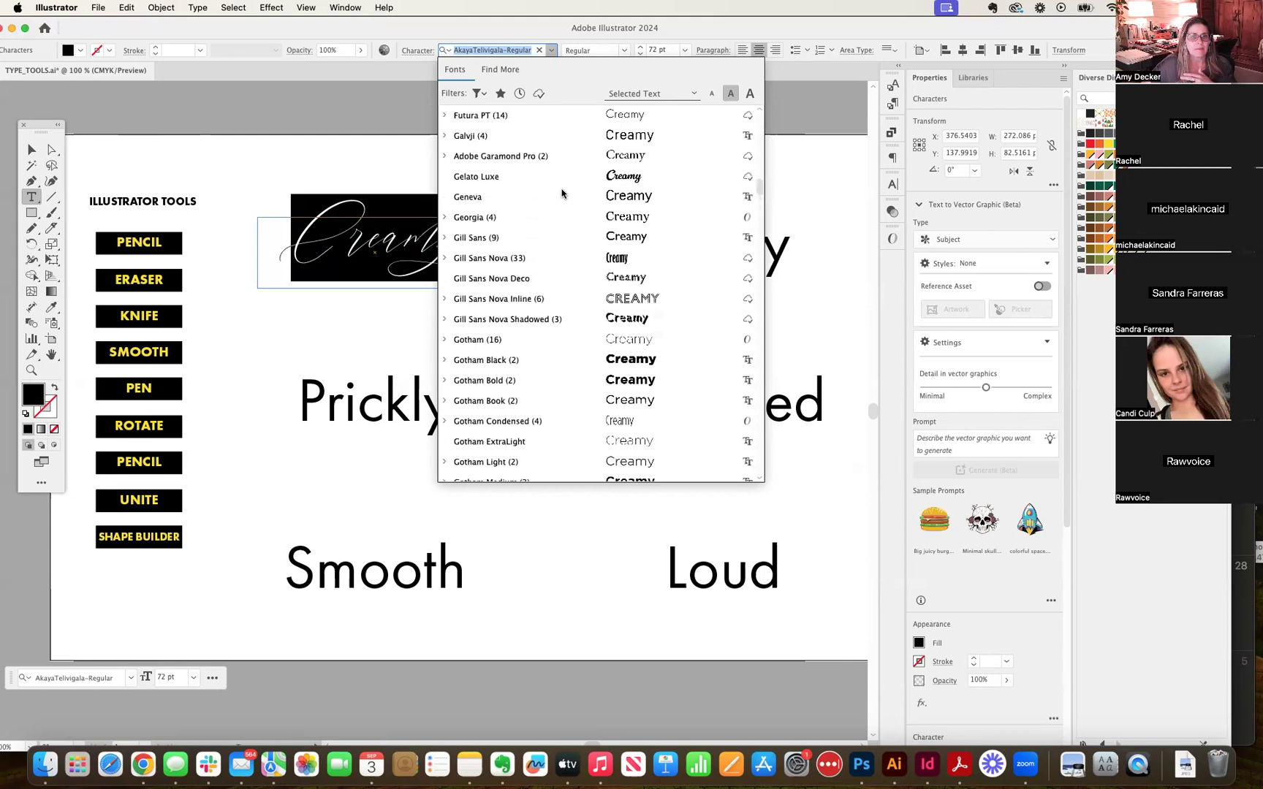
{"action": "left_click", "coordinate": [489, 176]}
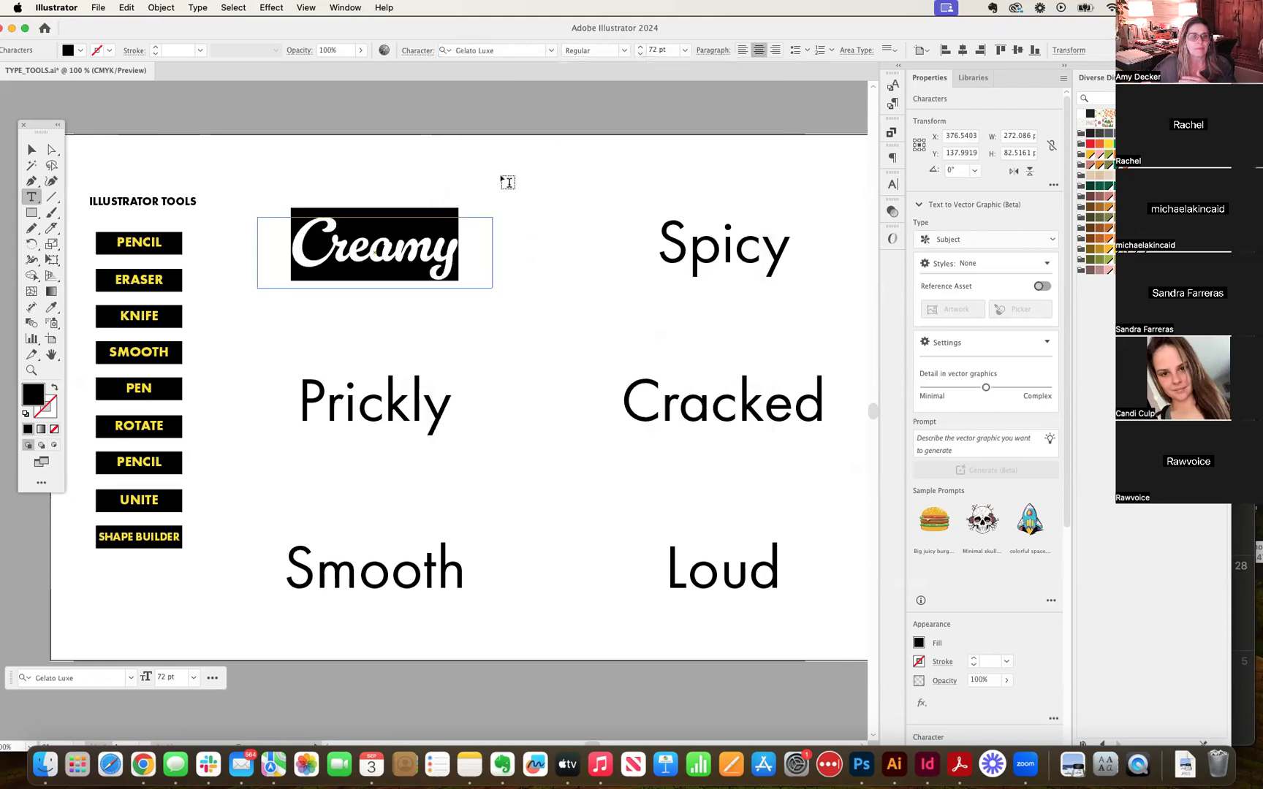
Step: Zoom in on "Creamy" to 300% and deselect it to examine the script lettering
{"action": "key", "text": "super+equal"}
{"action": "key", "text": "super+equal"}
{"action": "key", "text": "super+equal"}
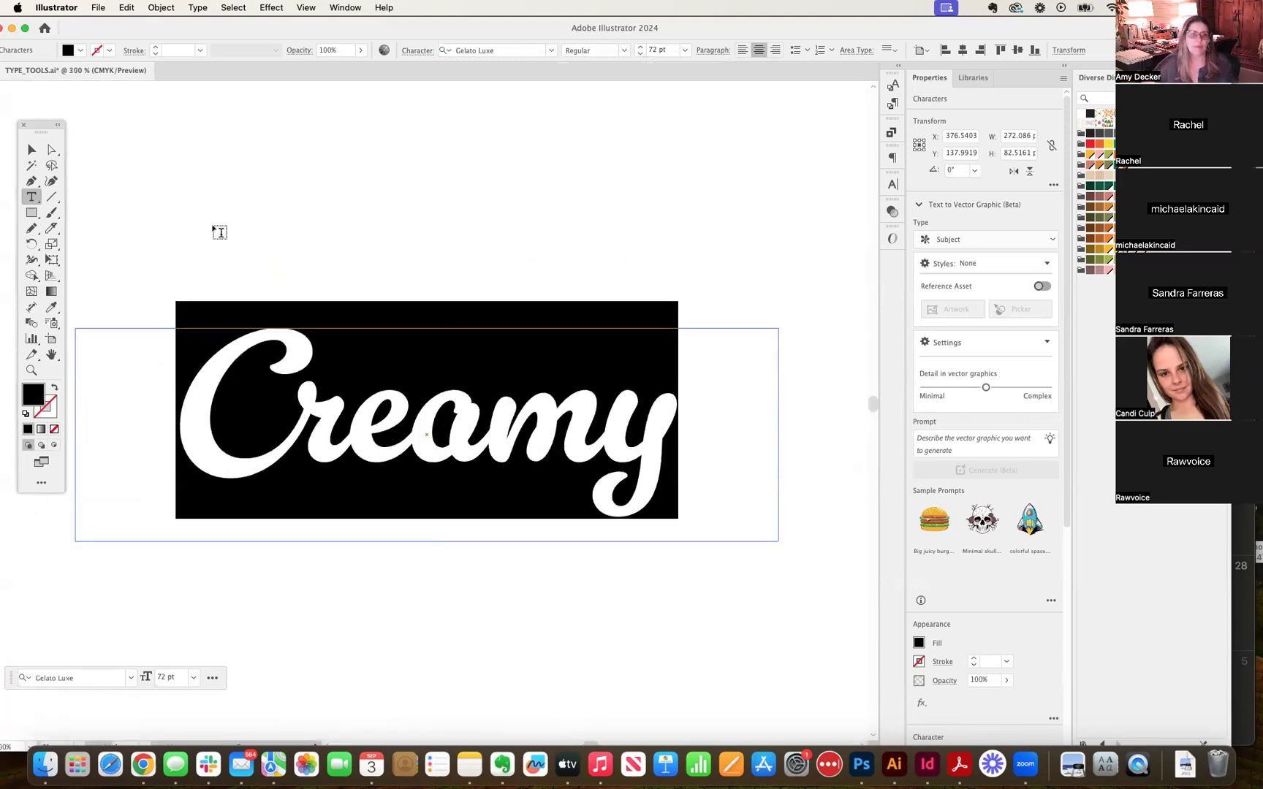
{"action": "left_click", "coordinate": [35, 151]}
{"action": "left_click", "coordinate": [421, 231]}
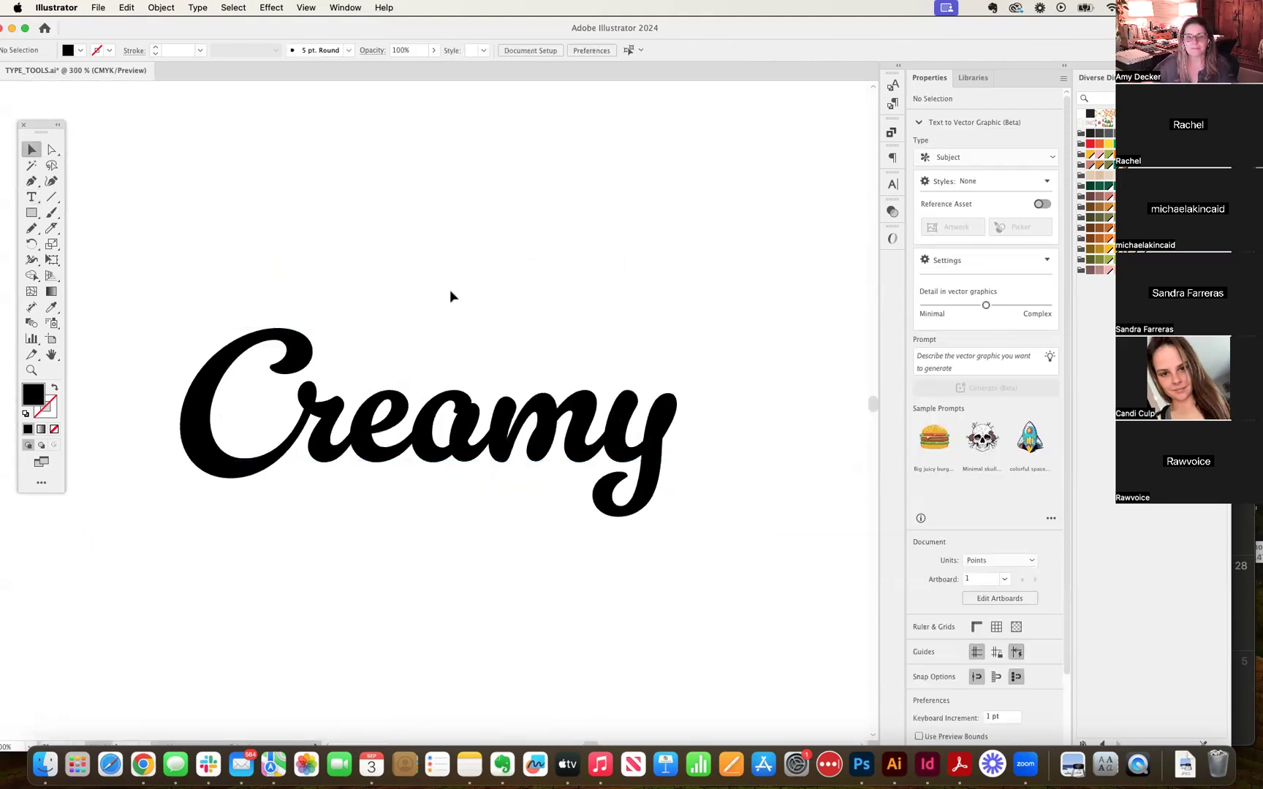
{"action": "left_click_drag", "start_coordinate": [442, 288], "coordinate": [507, 172]}
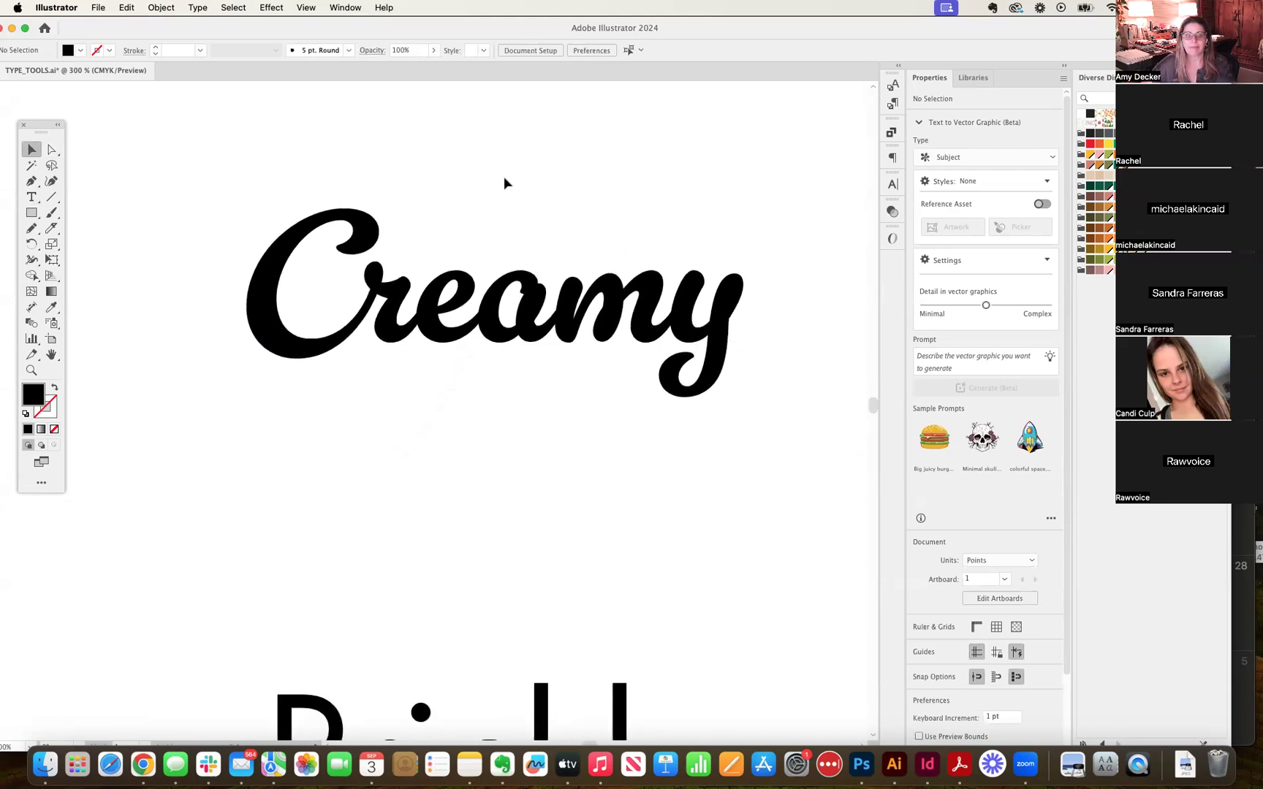
Step: Highlight all the letters of "Creamy" with the Type tool, then switch to the Selection tool with its text box selected
{"action": "left_click", "coordinate": [32, 197]}
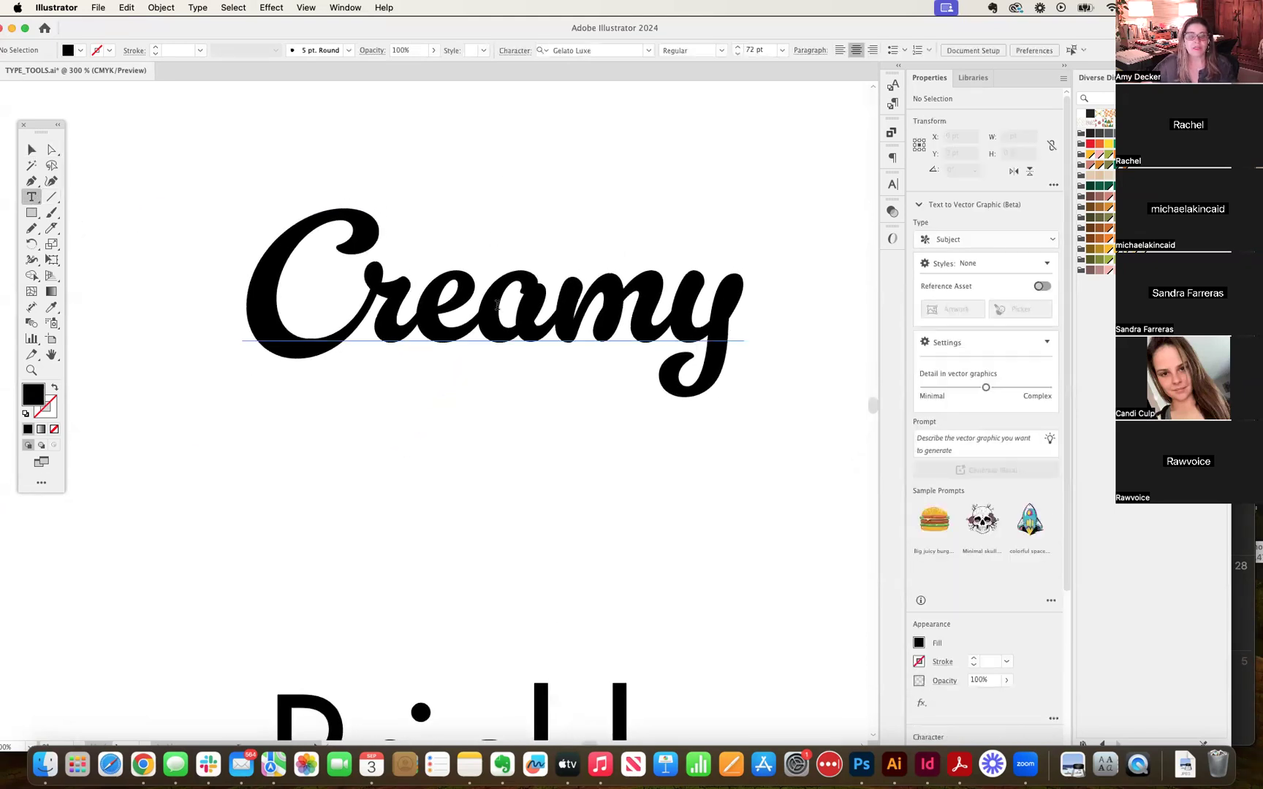
{"action": "double_click", "coordinate": [497, 305]}
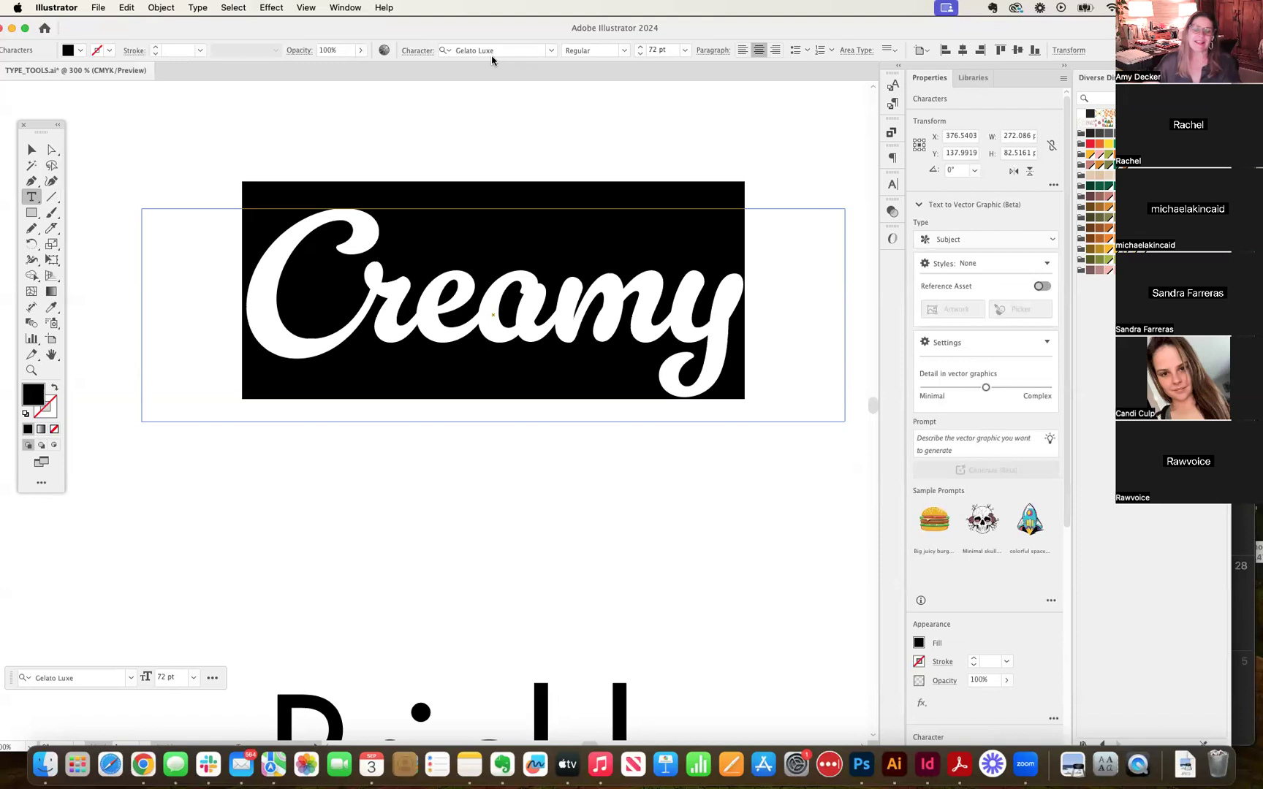
{"action": "left_click", "coordinate": [306, 292]}
{"action": "left_click_drag", "start_coordinate": [256, 290], "coordinate": [731, 340]}
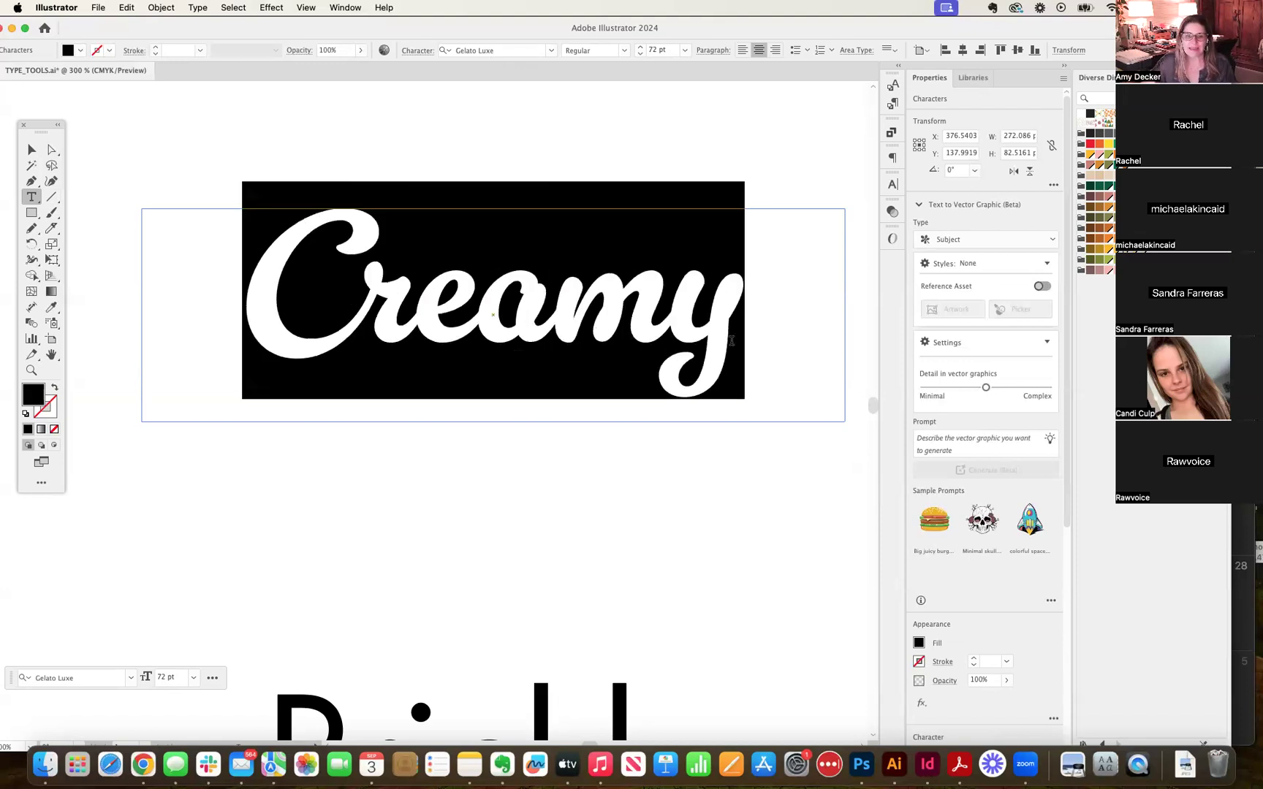
{"action": "left_click", "coordinate": [731, 340]}
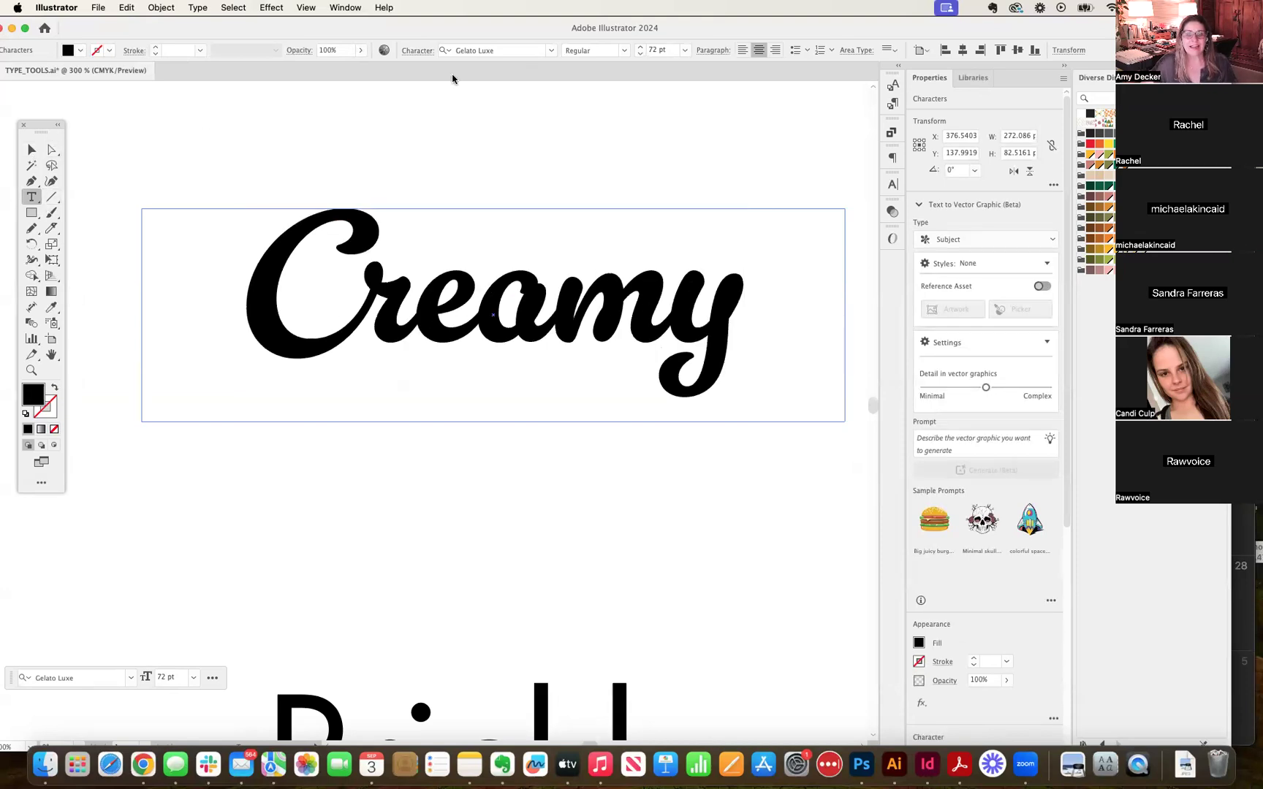
{"action": "left_click_drag", "start_coordinate": [247, 289], "coordinate": [742, 319]}
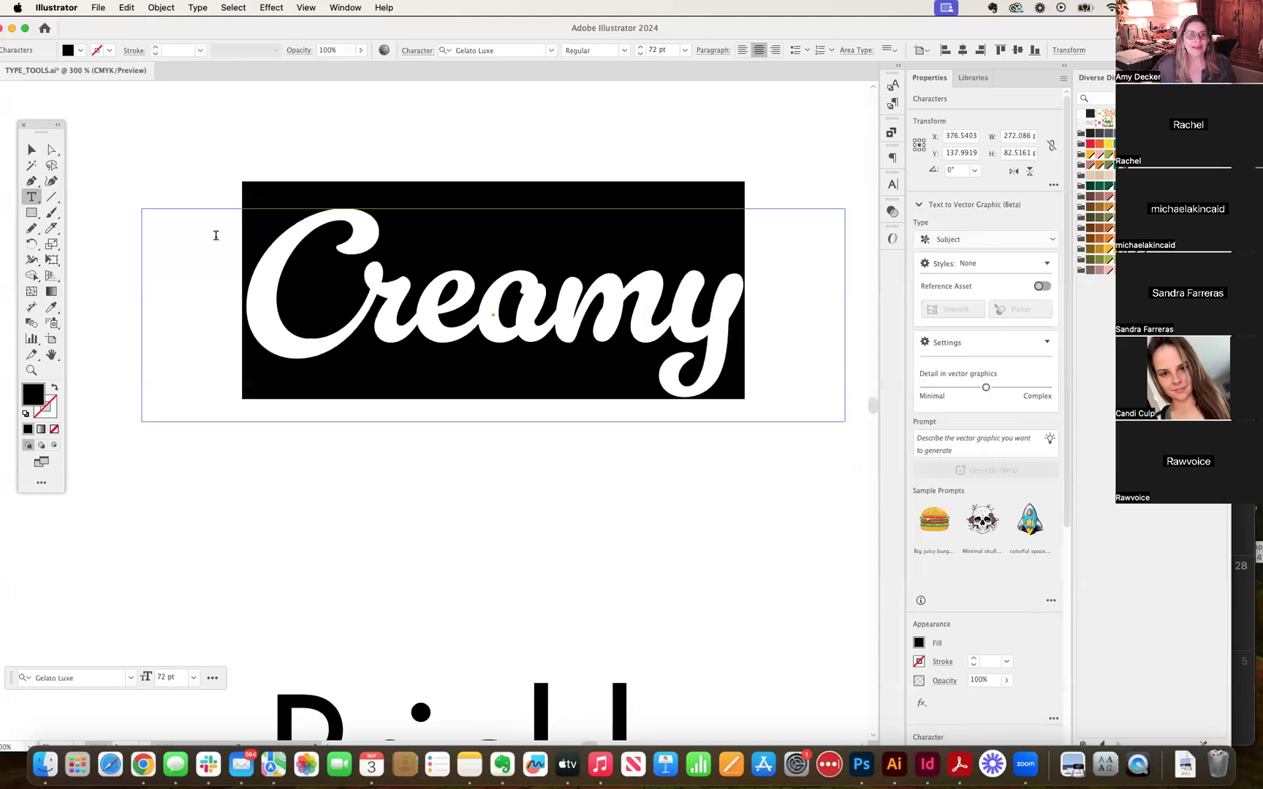
{"action": "mouse_move", "coordinate": [170, 29]}
{"action": "left_mouse_down"}
{"action": "mouse_move", "coordinate": [196, 30]}
{"action": "mouse_move", "coordinate": [182, 29]}
{"action": "left_mouse_up"}
{"action": "left_click", "coordinate": [31, 151]}
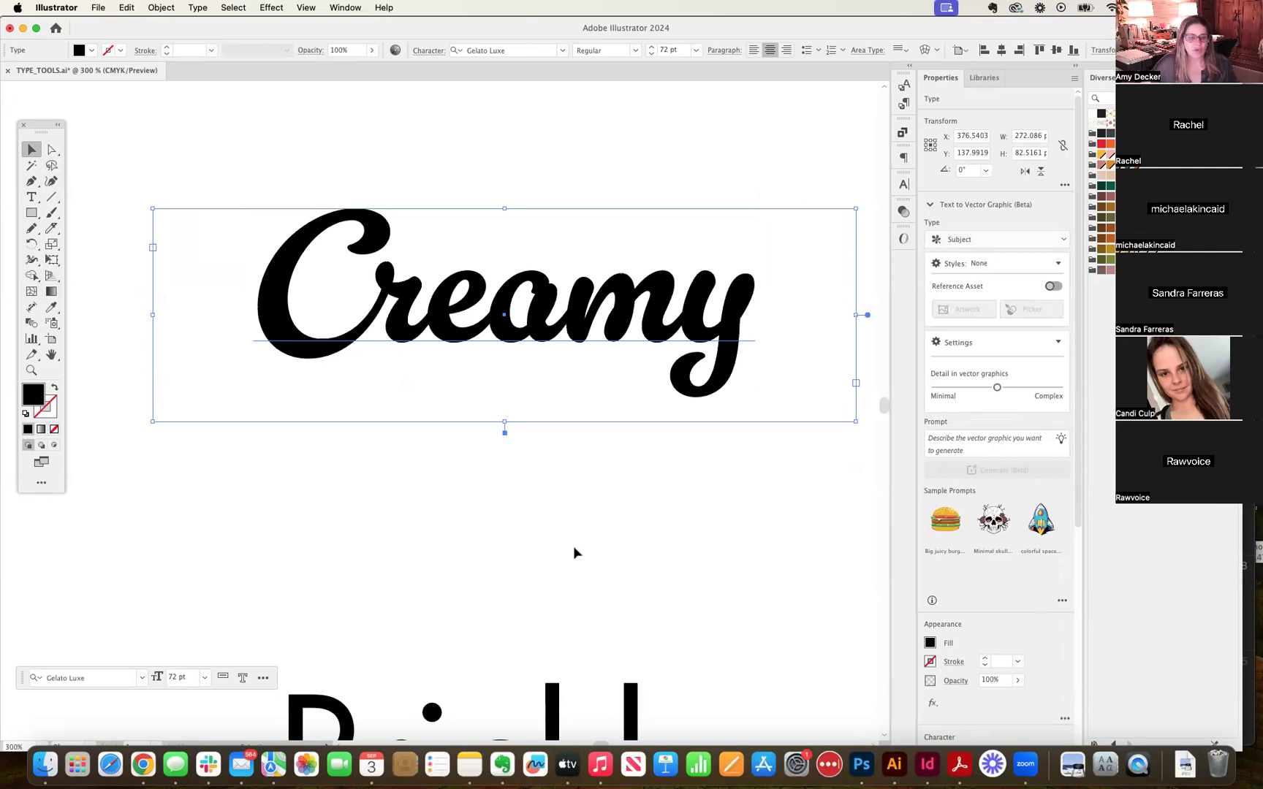
Step: Open Adobe Fonts in the browser from Creative Cloud and move both windows down to uncover the Illustrator control bar
{"action": "left_click", "coordinate": [1016, 7]}
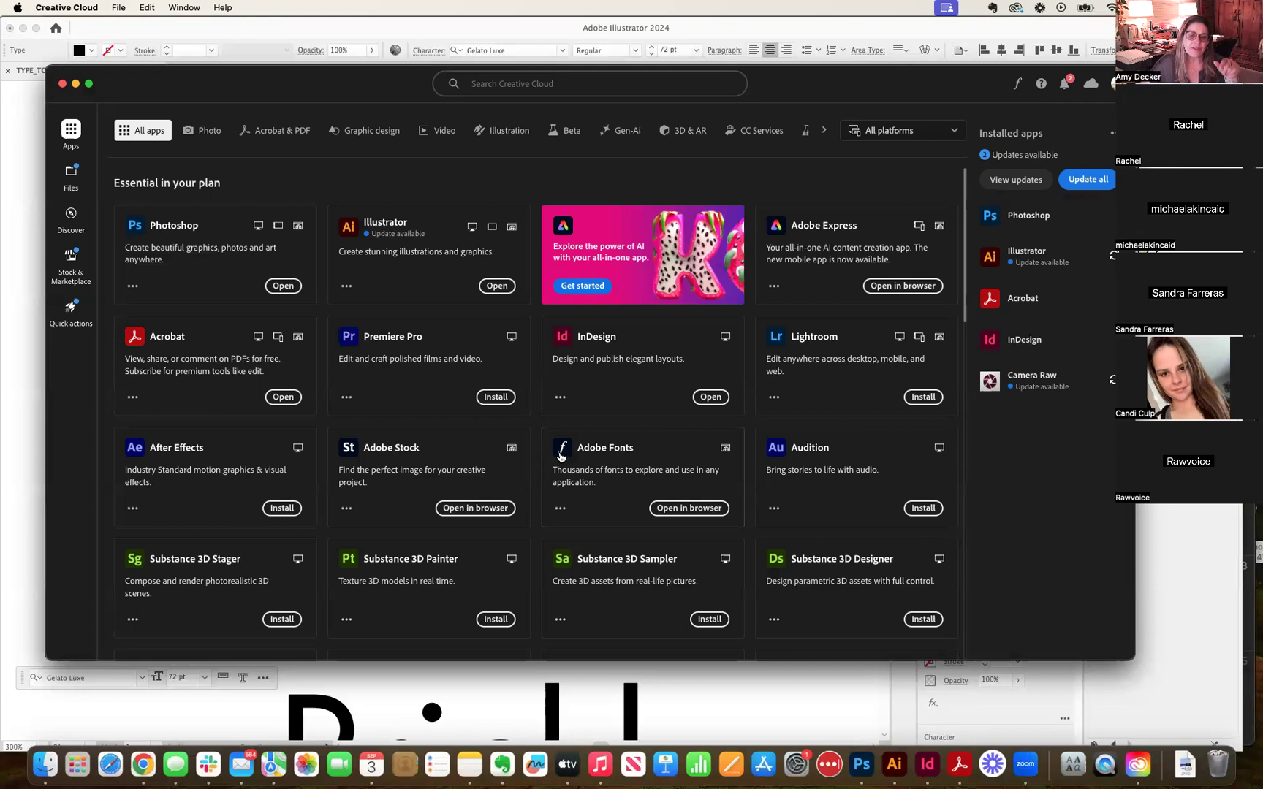
{"action": "left_click", "coordinate": [677, 509]}
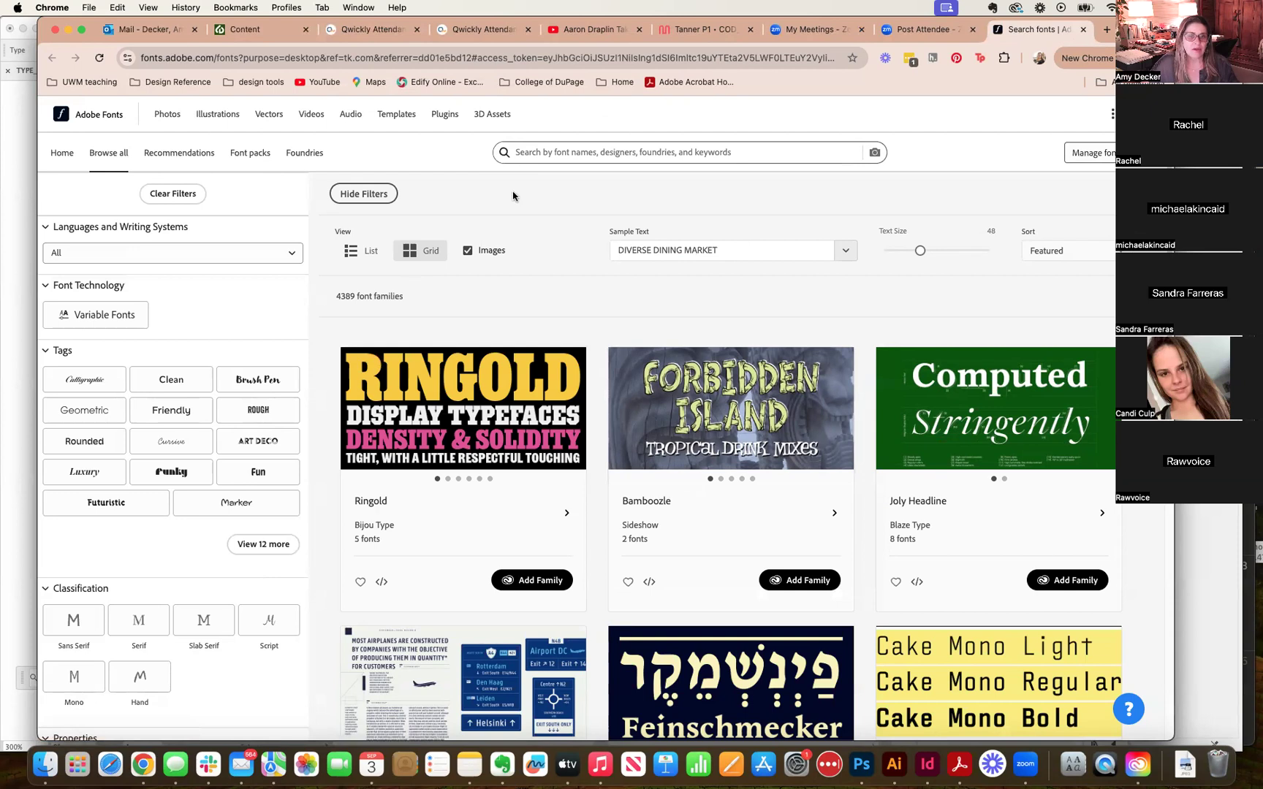
{"action": "left_click", "coordinate": [546, 152]}
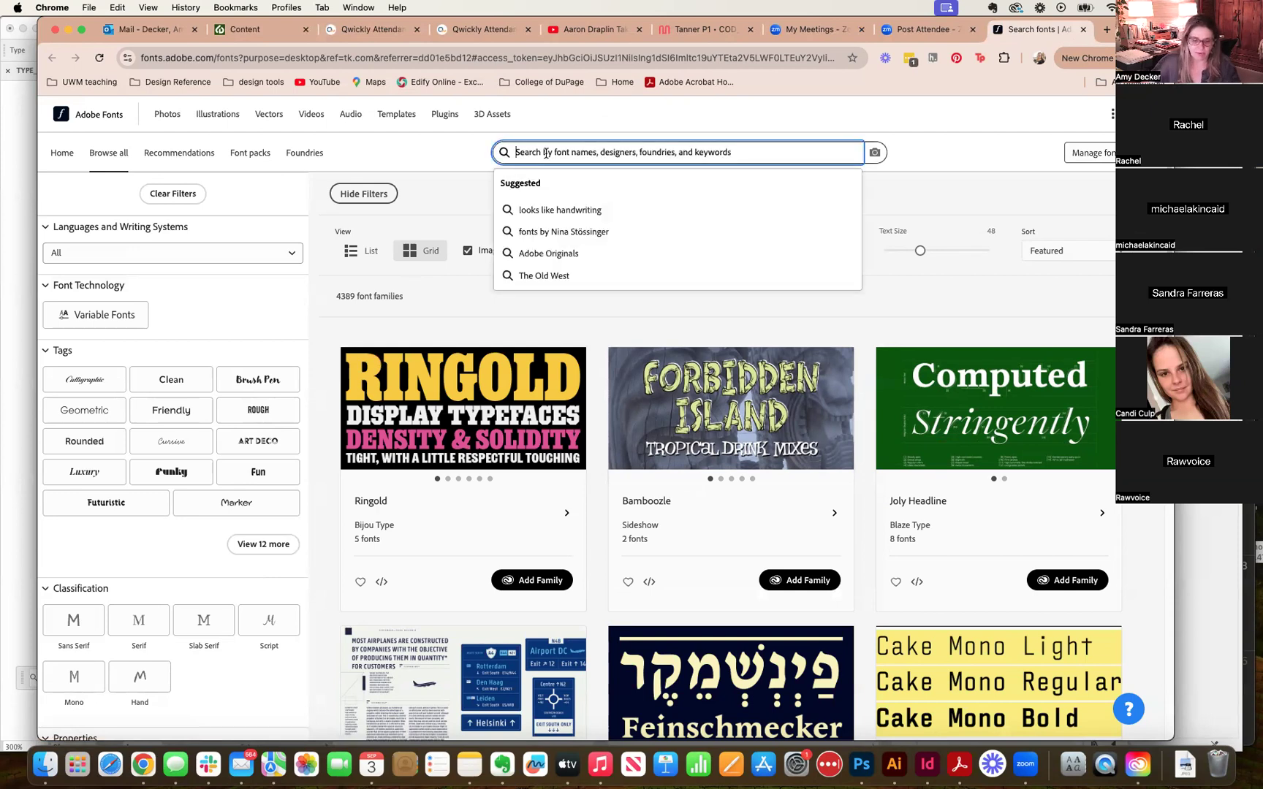
{"action": "type", "text": "g"}
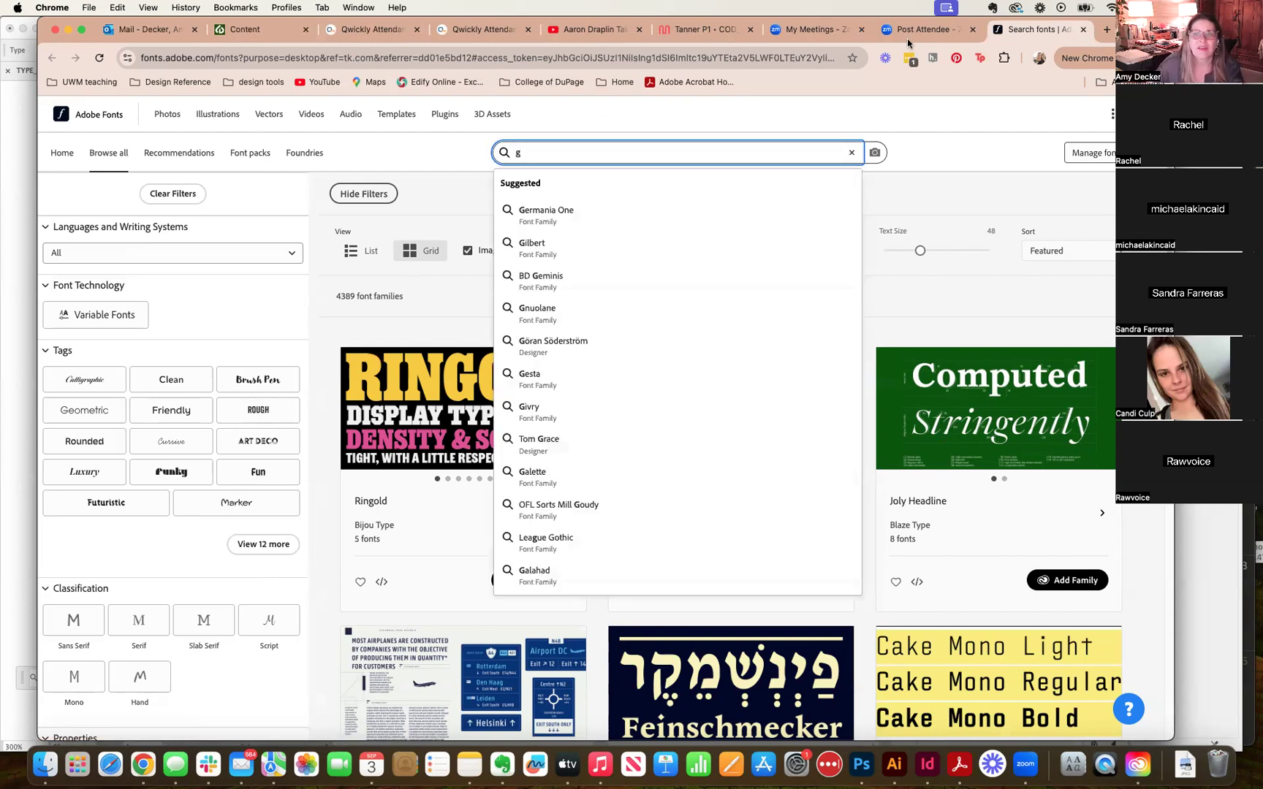
{"action": "left_click_drag", "start_coordinate": [1130, 24], "coordinate": [1095, 177]}
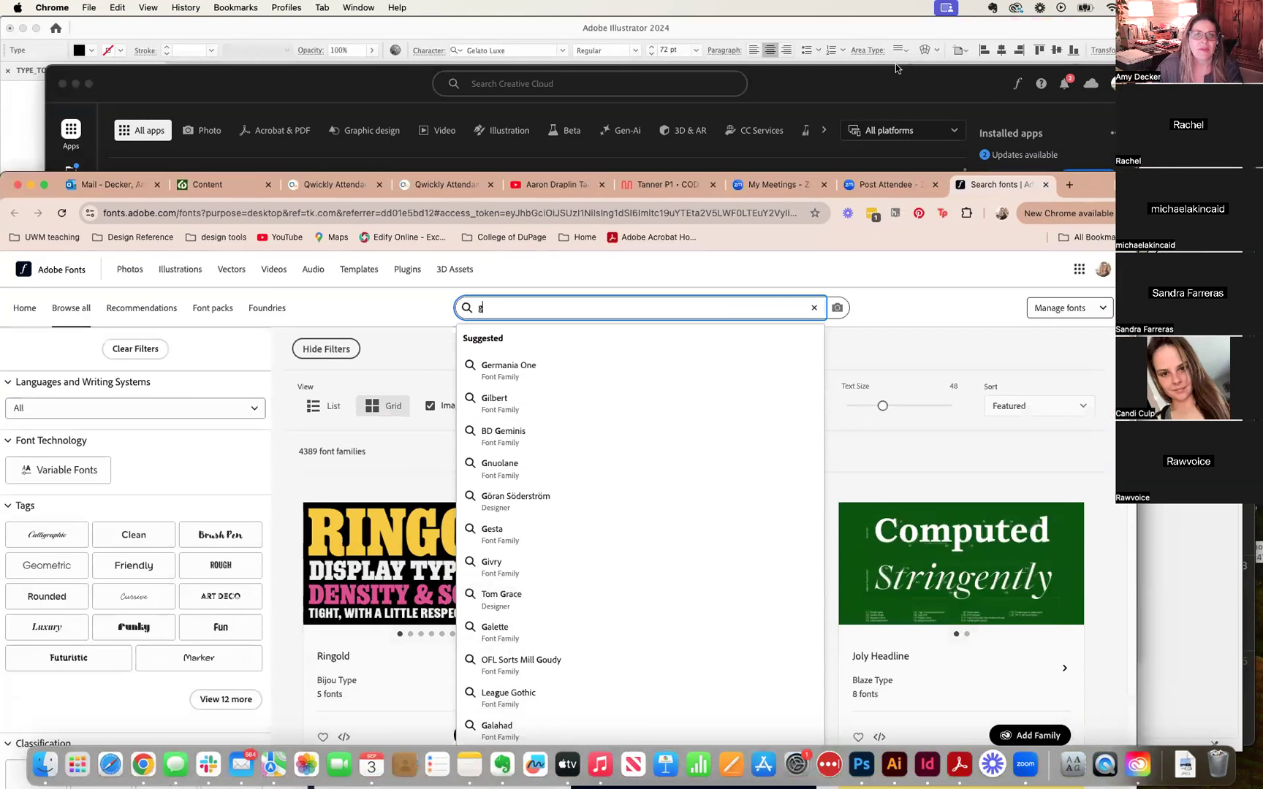
{"action": "left_click_drag", "start_coordinate": [1102, 74], "coordinate": [1104, 368]}
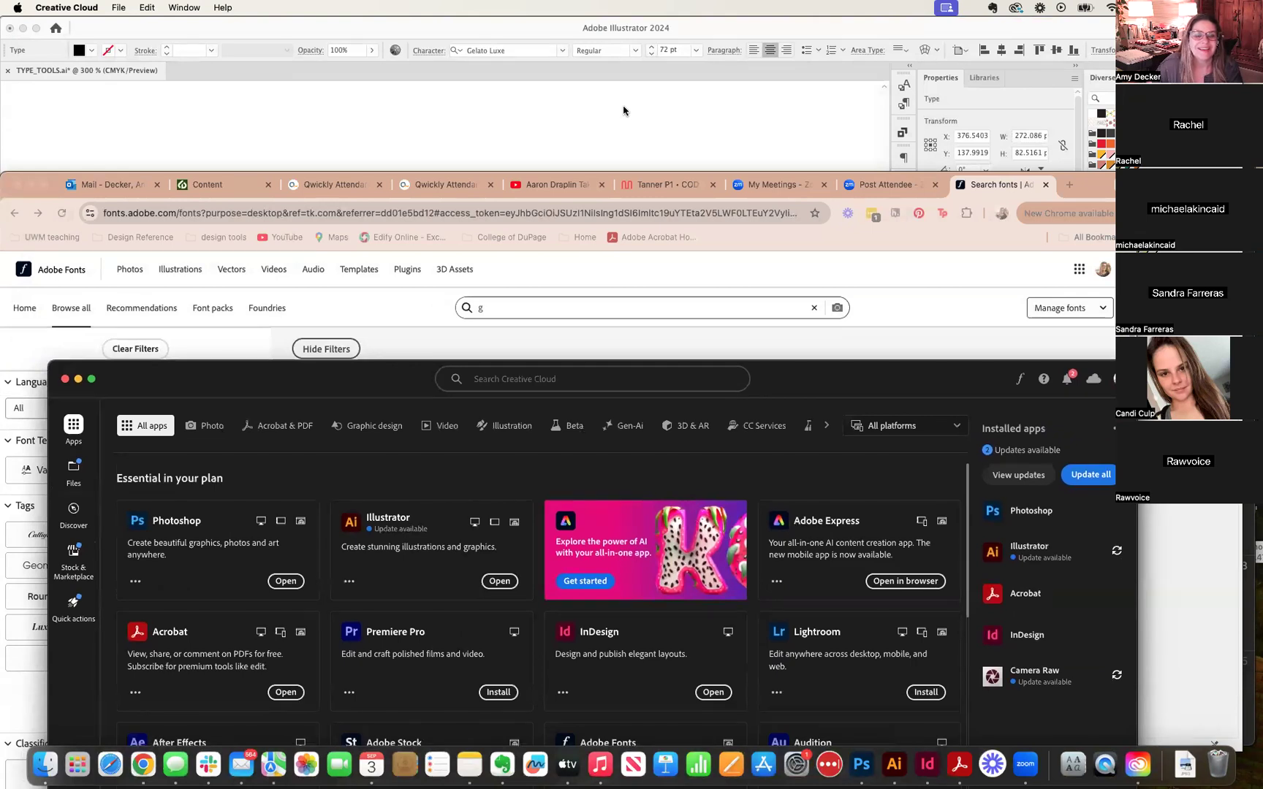
Step: Search Adobe Fonts for "gelato", open the Gelato Luxe family page and enlarge the browser window
{"action": "left_click", "coordinate": [534, 302]}
{"action": "type", "text": "g"}
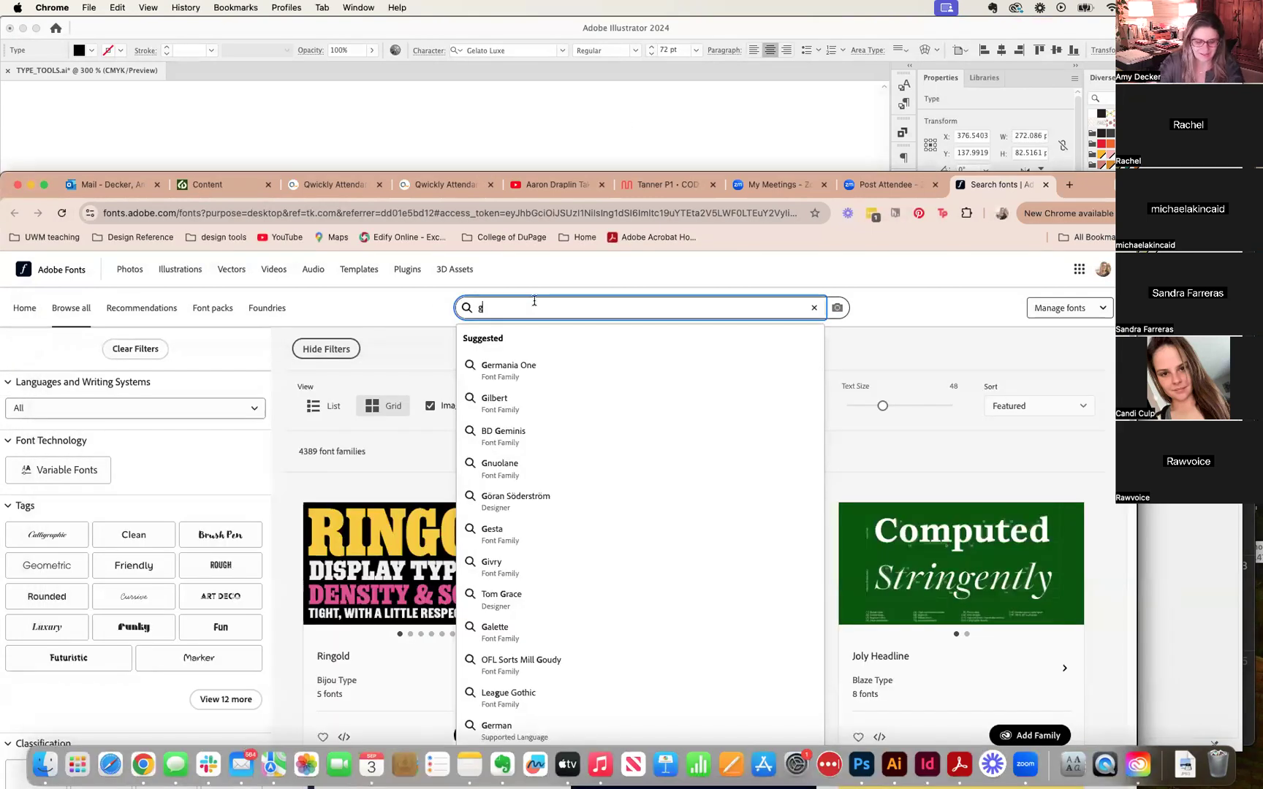
{"action": "type", "text": "elato"}
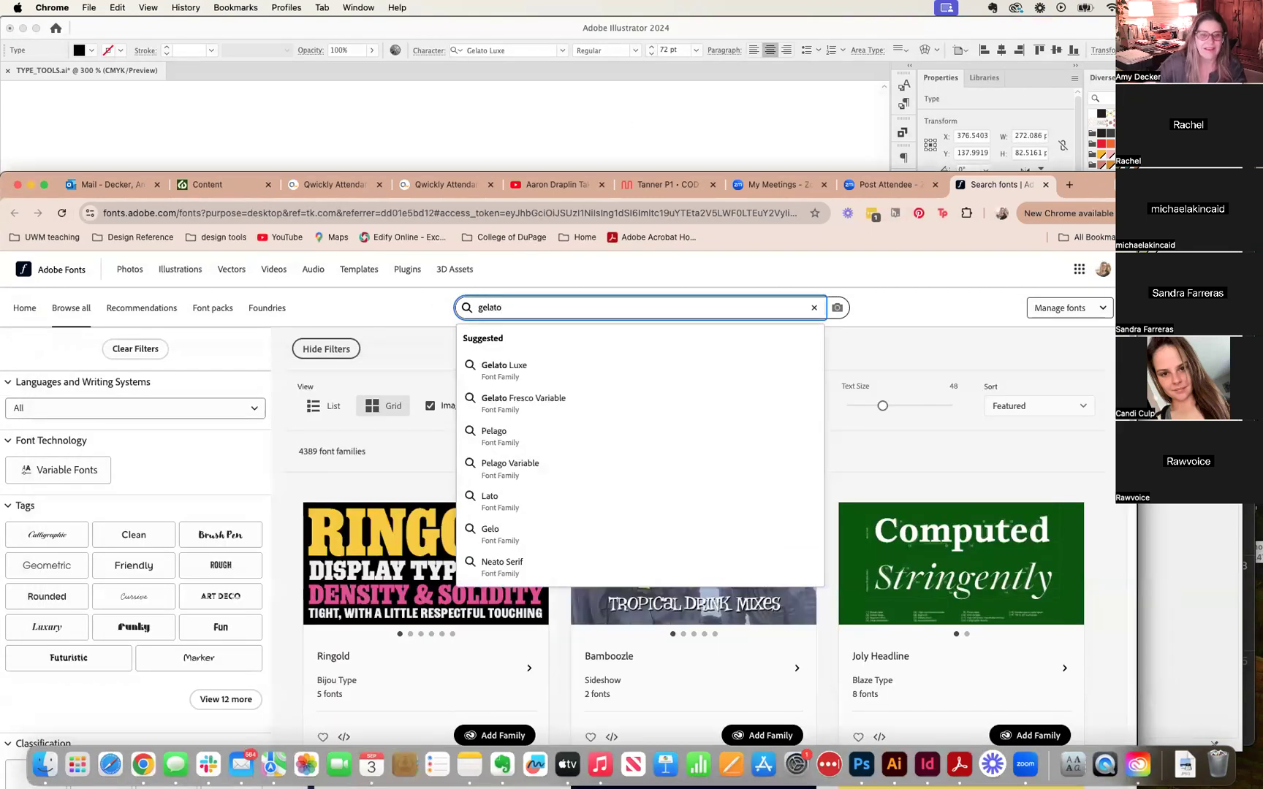
{"action": "left_click", "coordinate": [512, 375]}
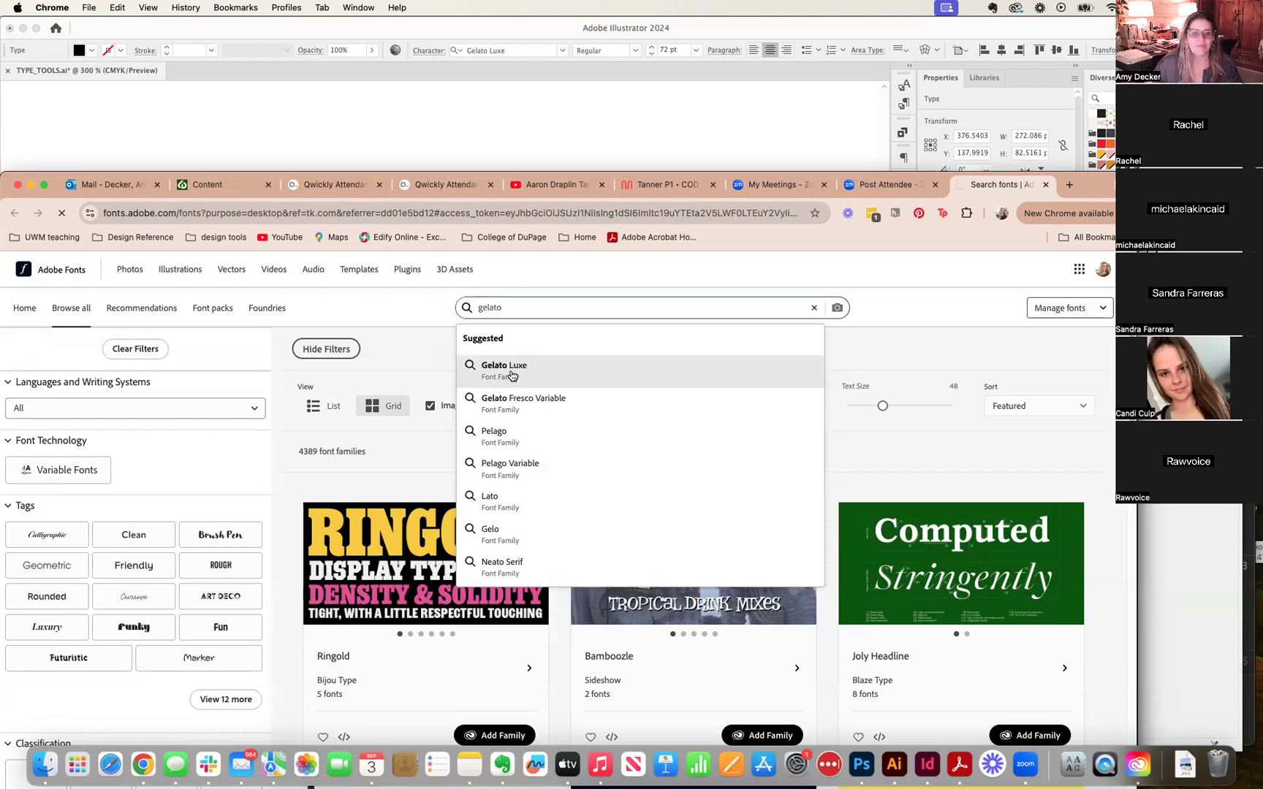
{"action": "double_click", "coordinate": [1089, 191]}
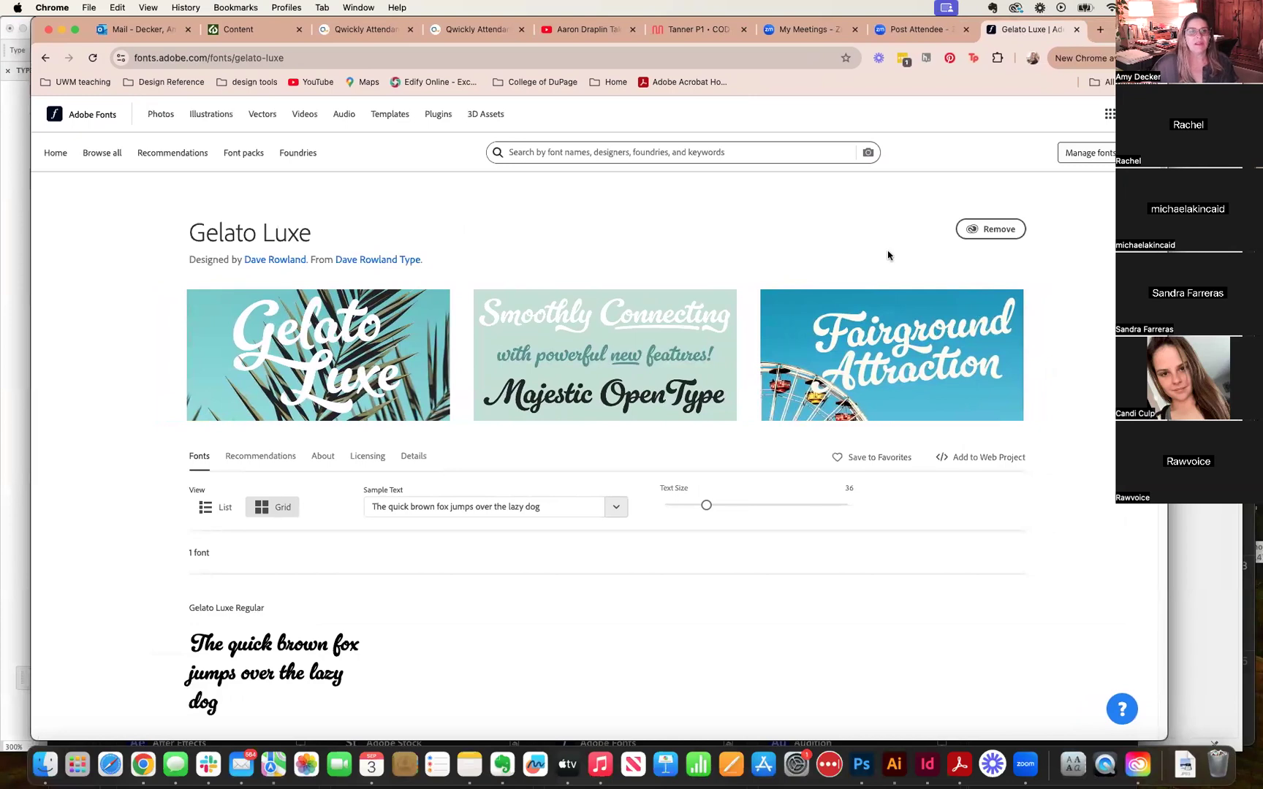
Step: Examine the Gelato Luxe page, including its sample images, the preview text and the recommended similar fonts
{"action": "scroll", "coordinate": [542, 232], "scroll_direction": "down", "scroll_amount": 2}
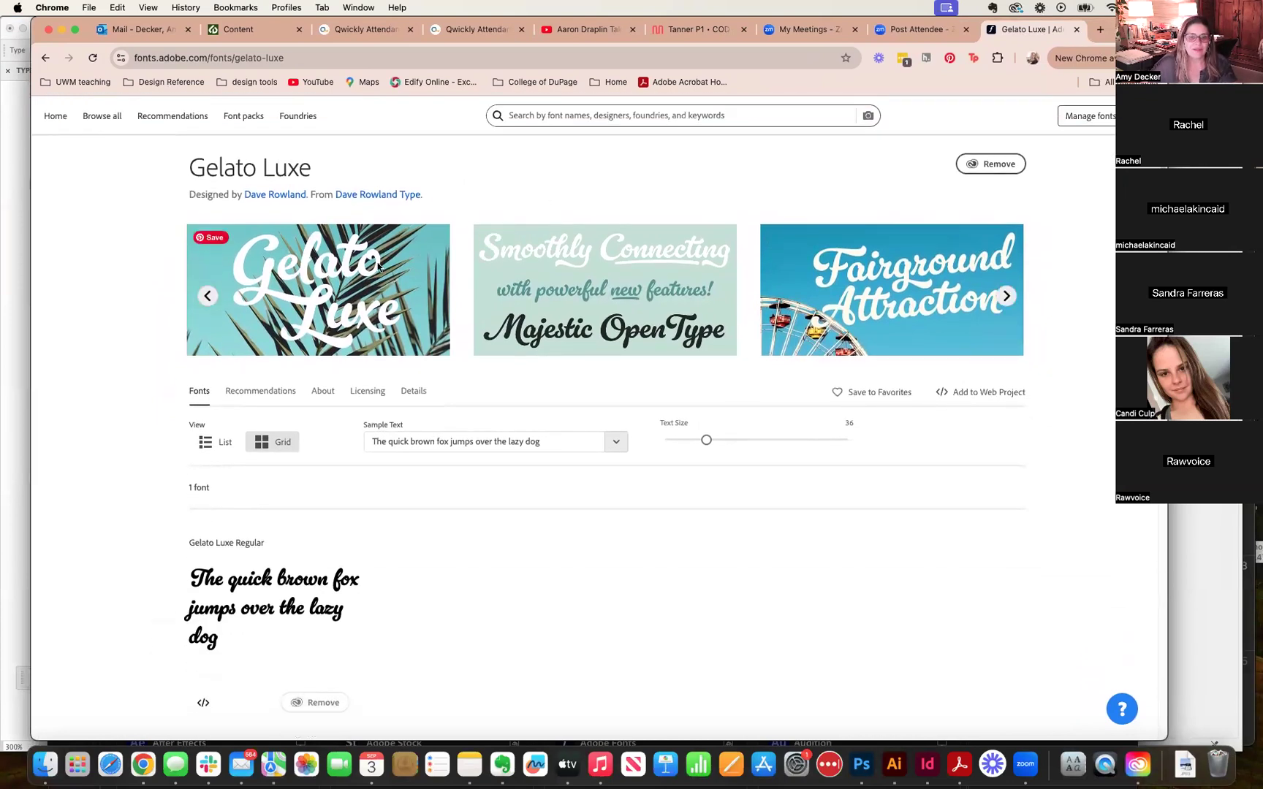
{"action": "scroll", "coordinate": [314, 700], "scroll_direction": "down", "scroll_amount": 5}
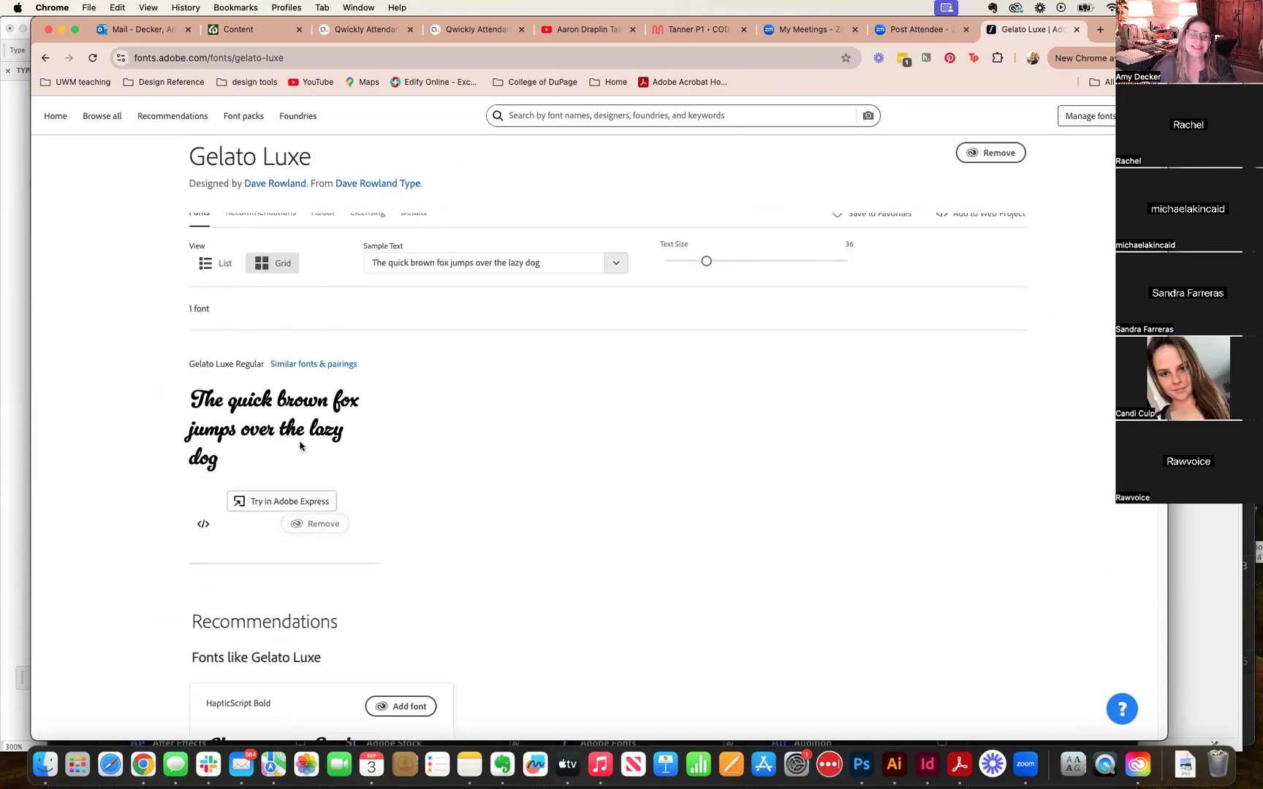
{"action": "scroll", "coordinate": [299, 429], "scroll_direction": "up", "scroll_amount": 5}
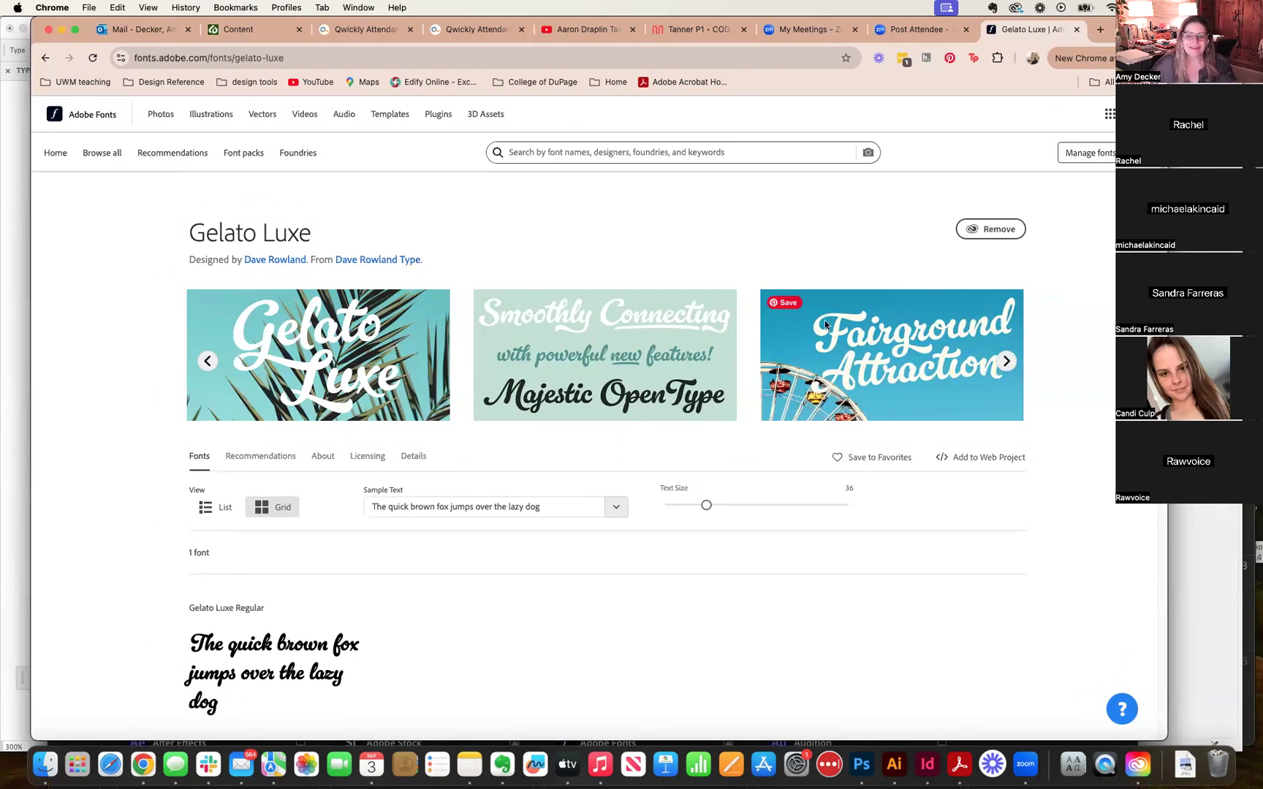
{"action": "left_click", "coordinate": [1004, 362]}
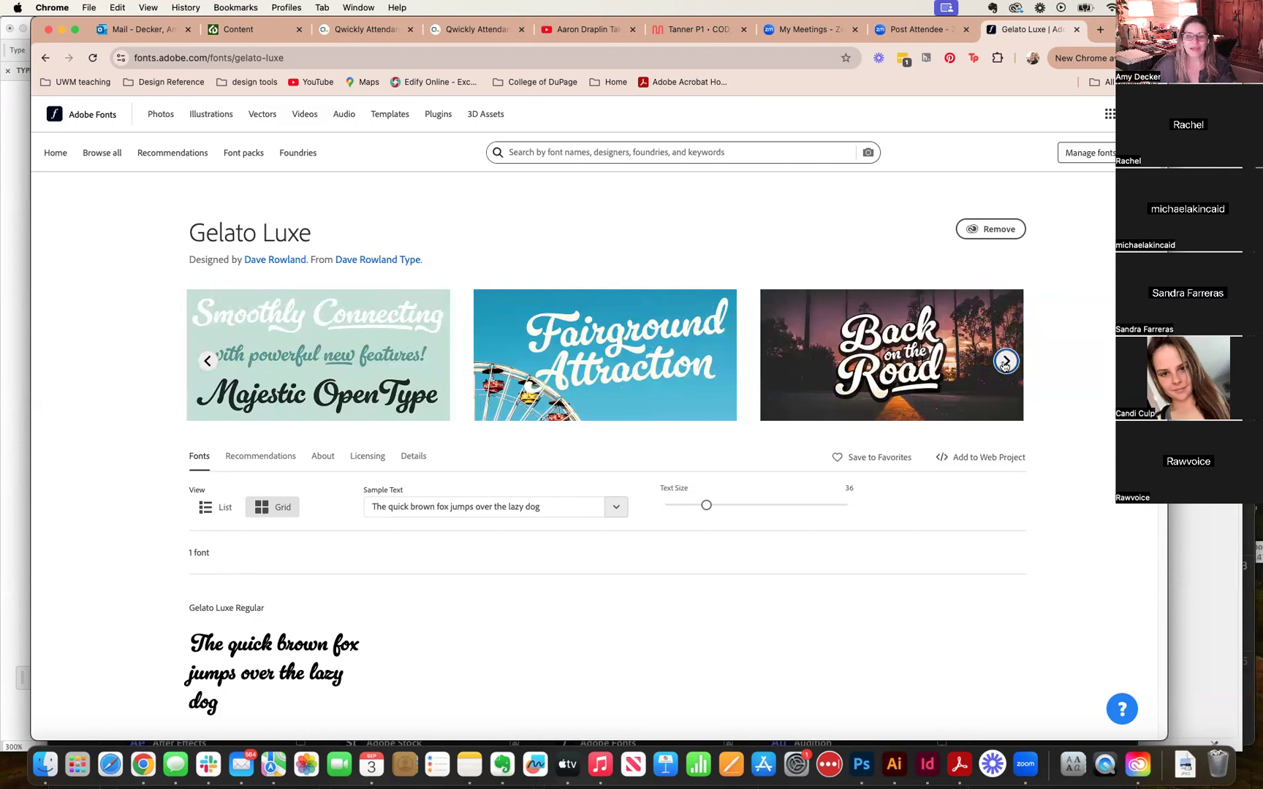
{"action": "left_click", "coordinate": [1005, 363]}
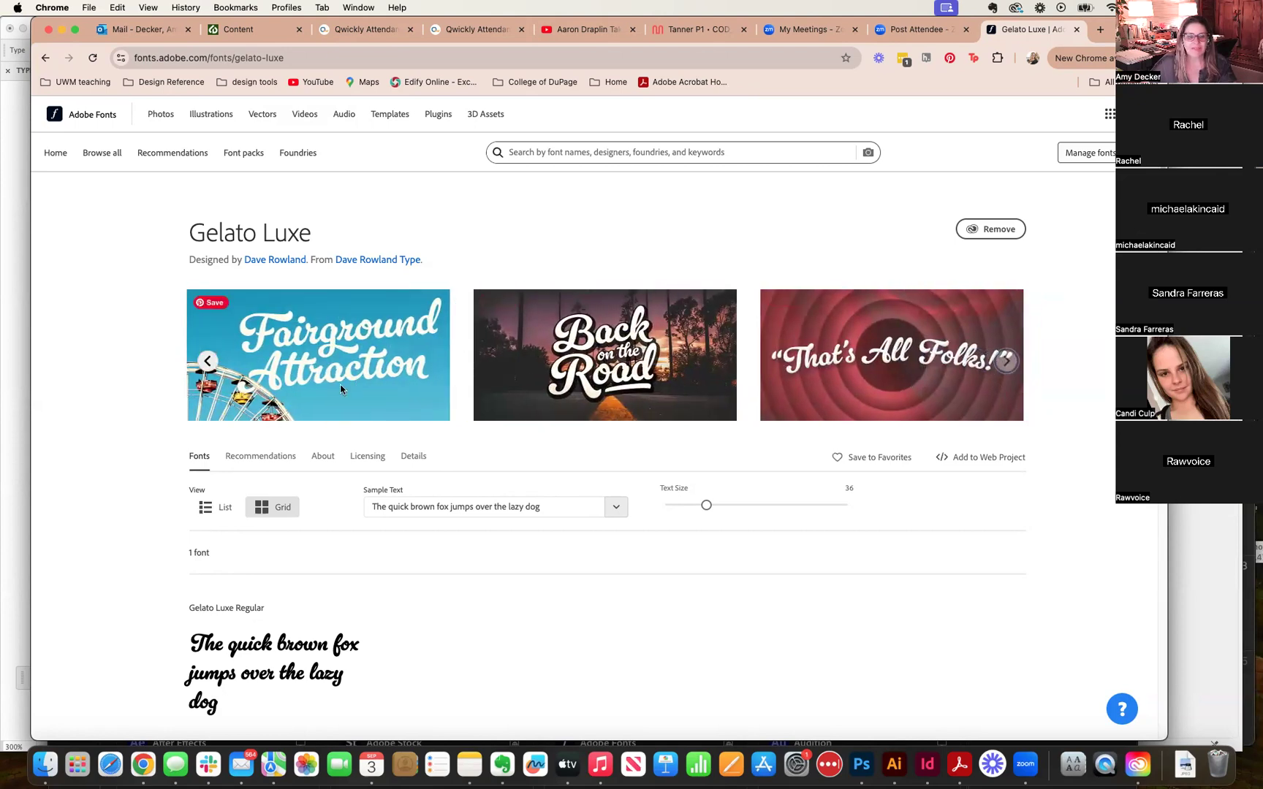
{"action": "left_click", "coordinate": [207, 361]}
{"action": "left_click", "coordinate": [206, 361]}
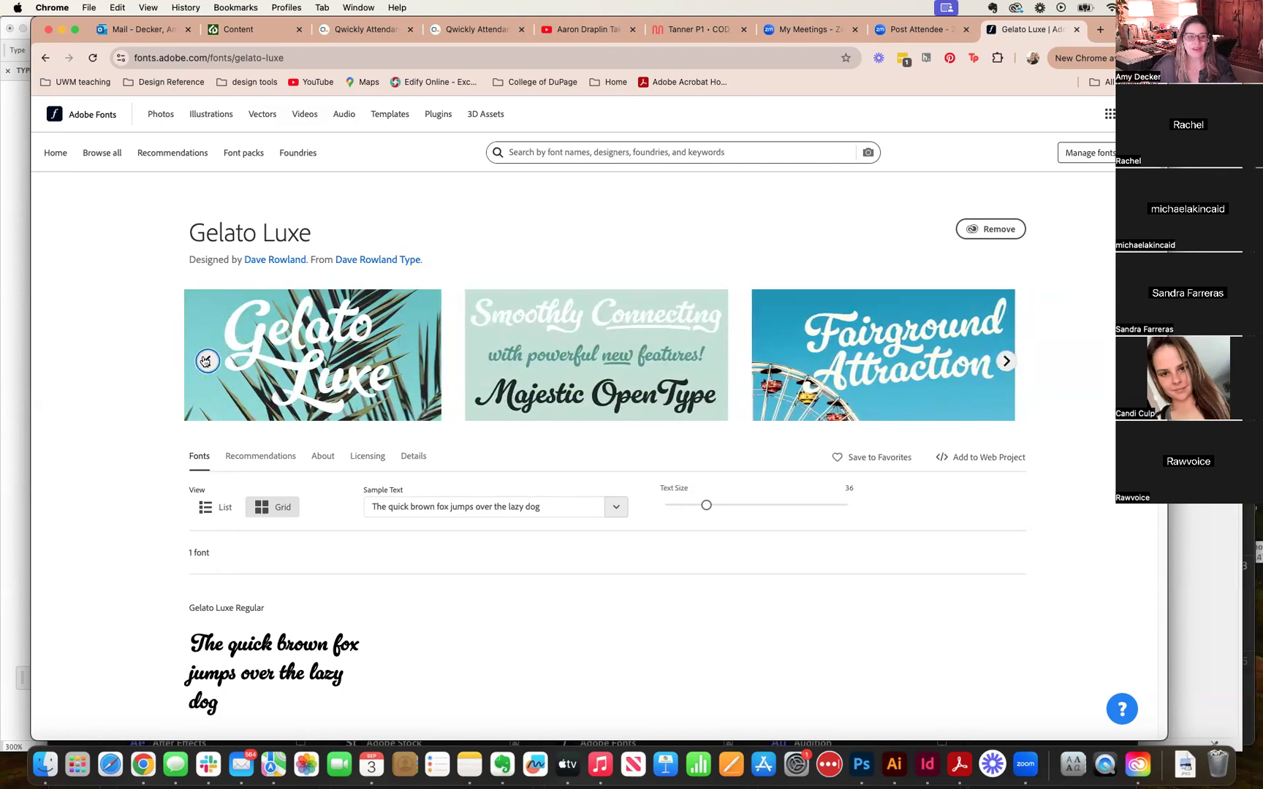
{"action": "scroll", "coordinate": [502, 394], "scroll_direction": "down", "scroll_amount": 5}
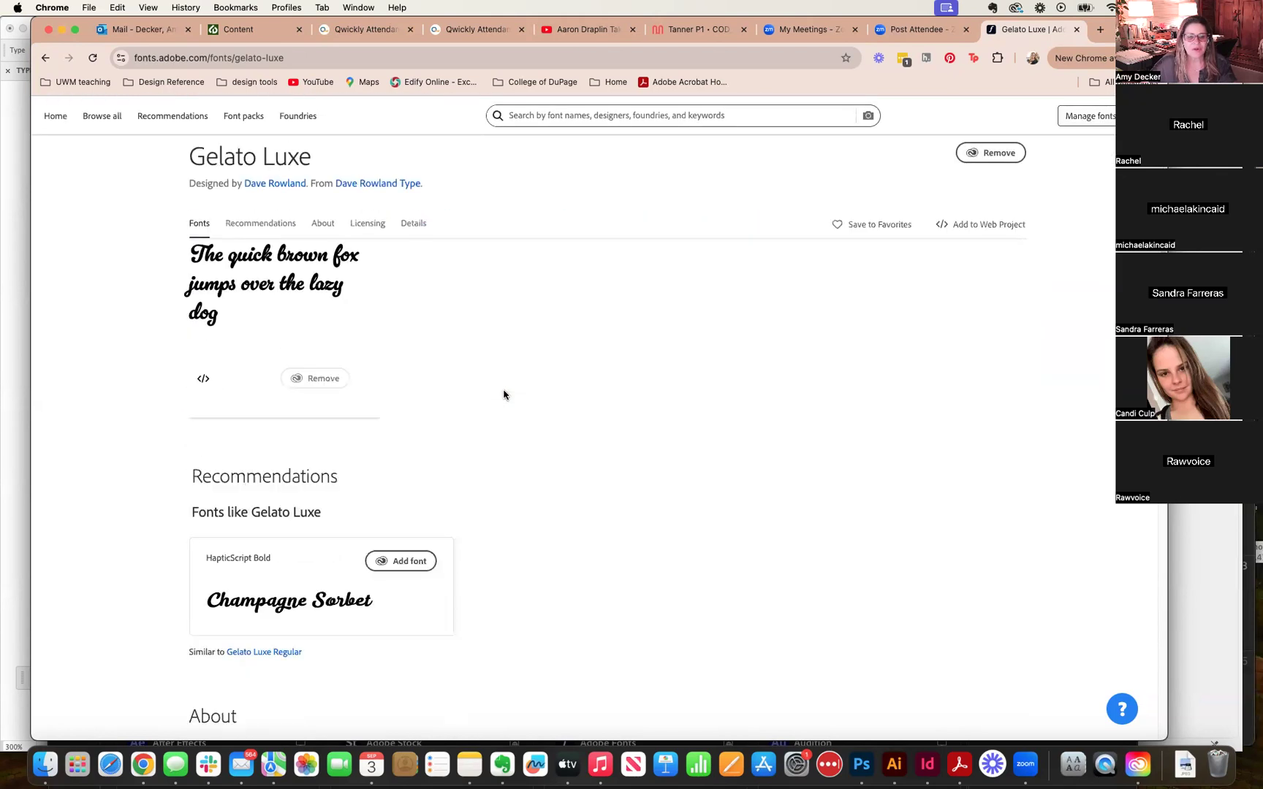
{"action": "scroll", "coordinate": [499, 346], "scroll_direction": "up", "scroll_amount": 5}
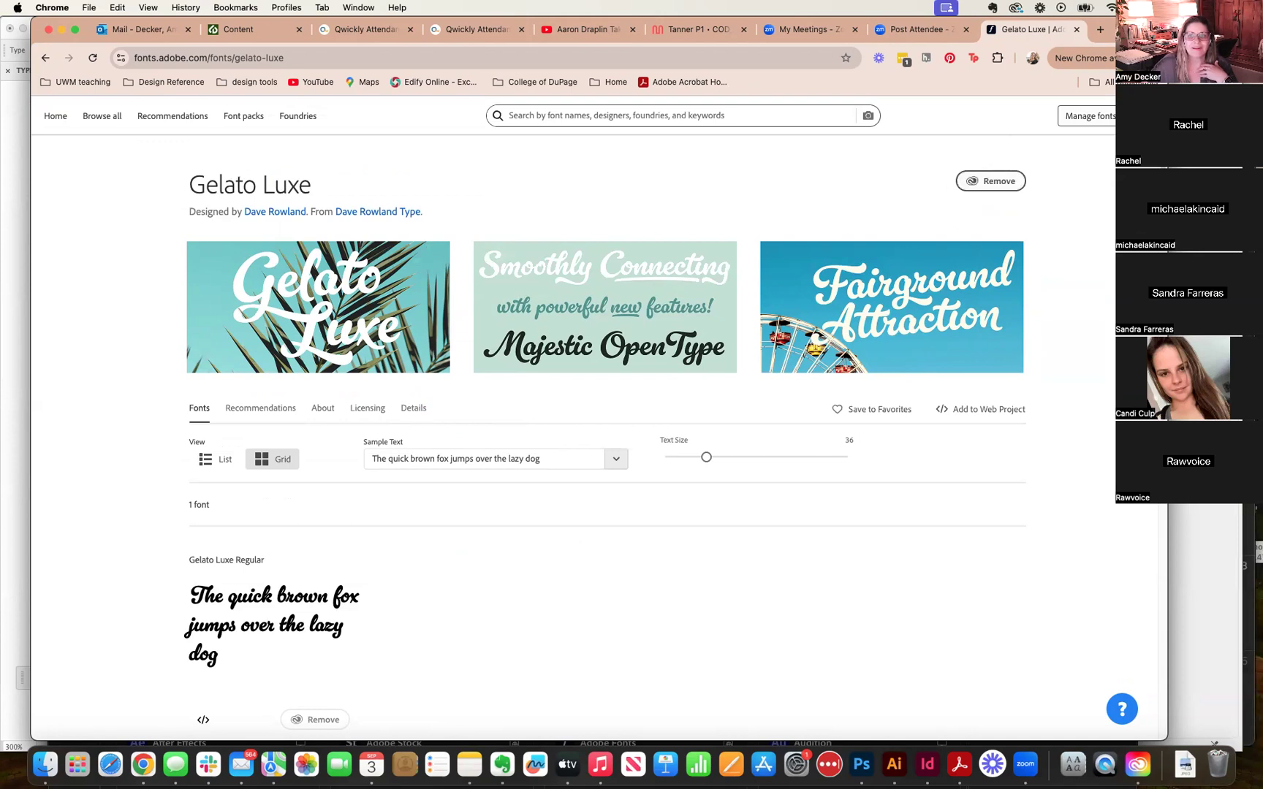
Step: Switch back to Illustrator, apply Gelato Luxe to the whole word "Creamy" and deselect it
{"action": "left_click_drag", "start_coordinate": [1137, 30], "coordinate": [1159, 131]}
{"action": "left_click", "coordinate": [811, 104]}
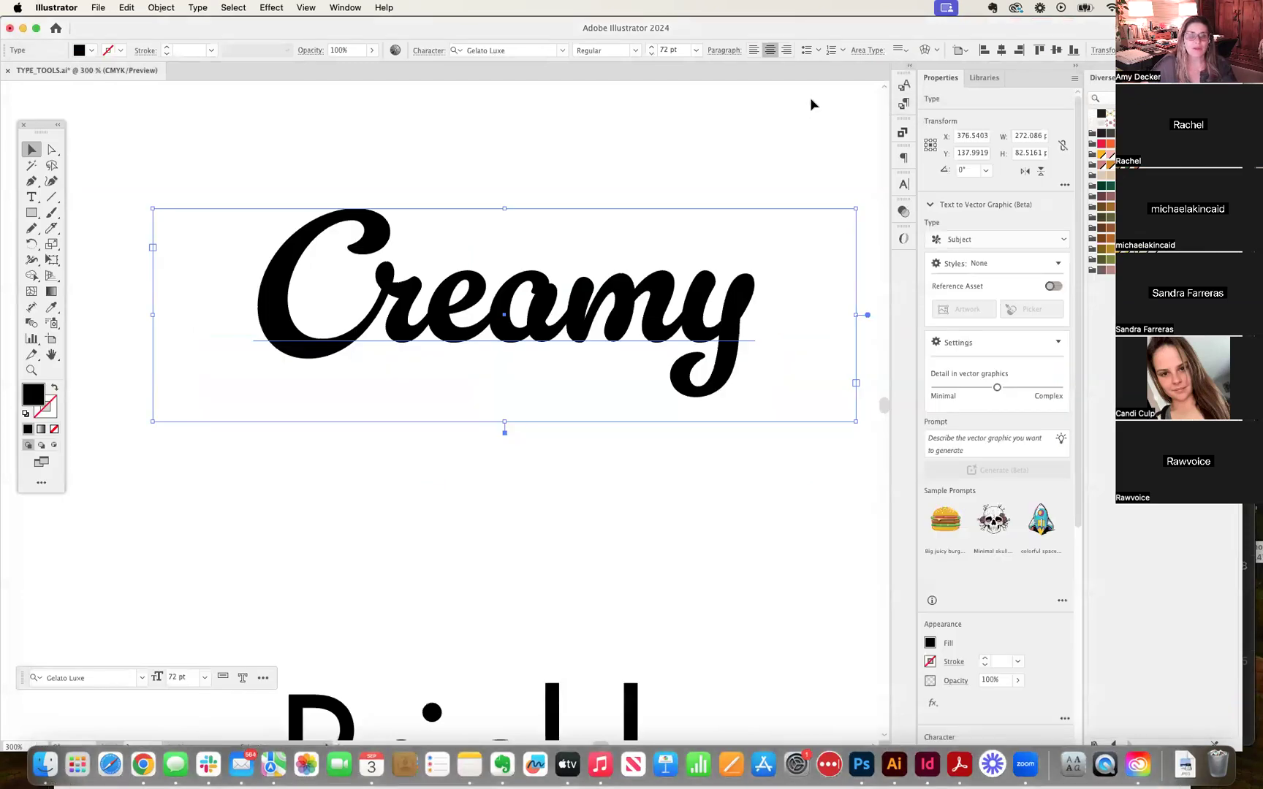
{"action": "double_click", "coordinate": [524, 334]}
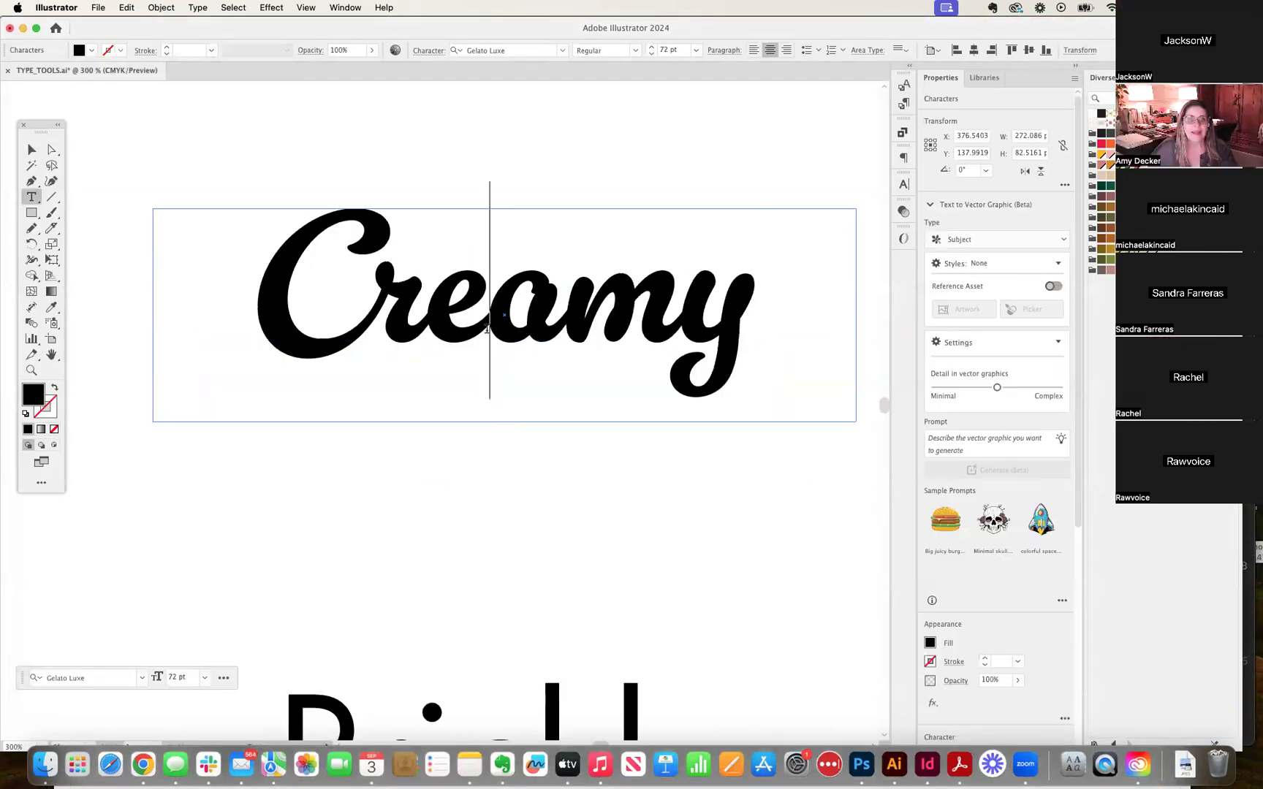
{"action": "left_click_drag", "start_coordinate": [810, 324], "coordinate": [132, 361]}
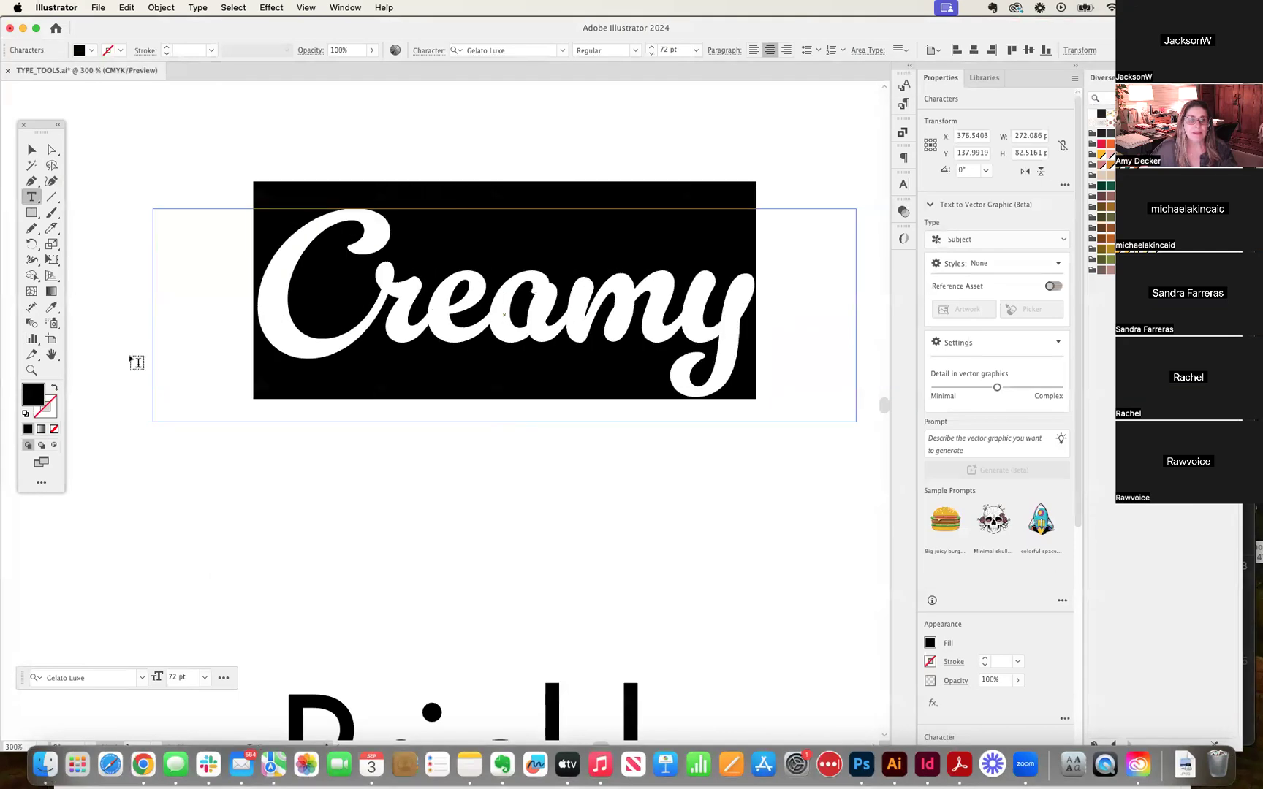
{"action": "left_click", "coordinate": [555, 51]}
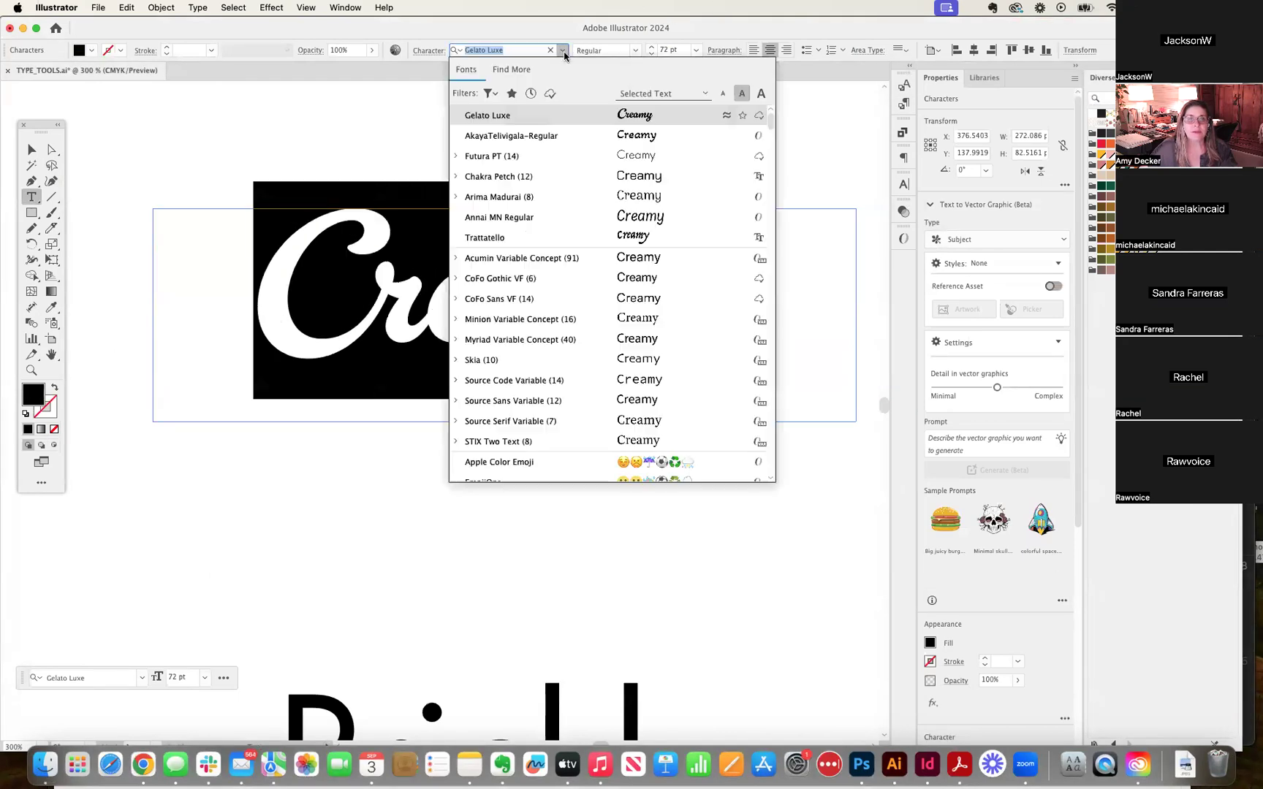
{"action": "left_click", "coordinate": [516, 116]}
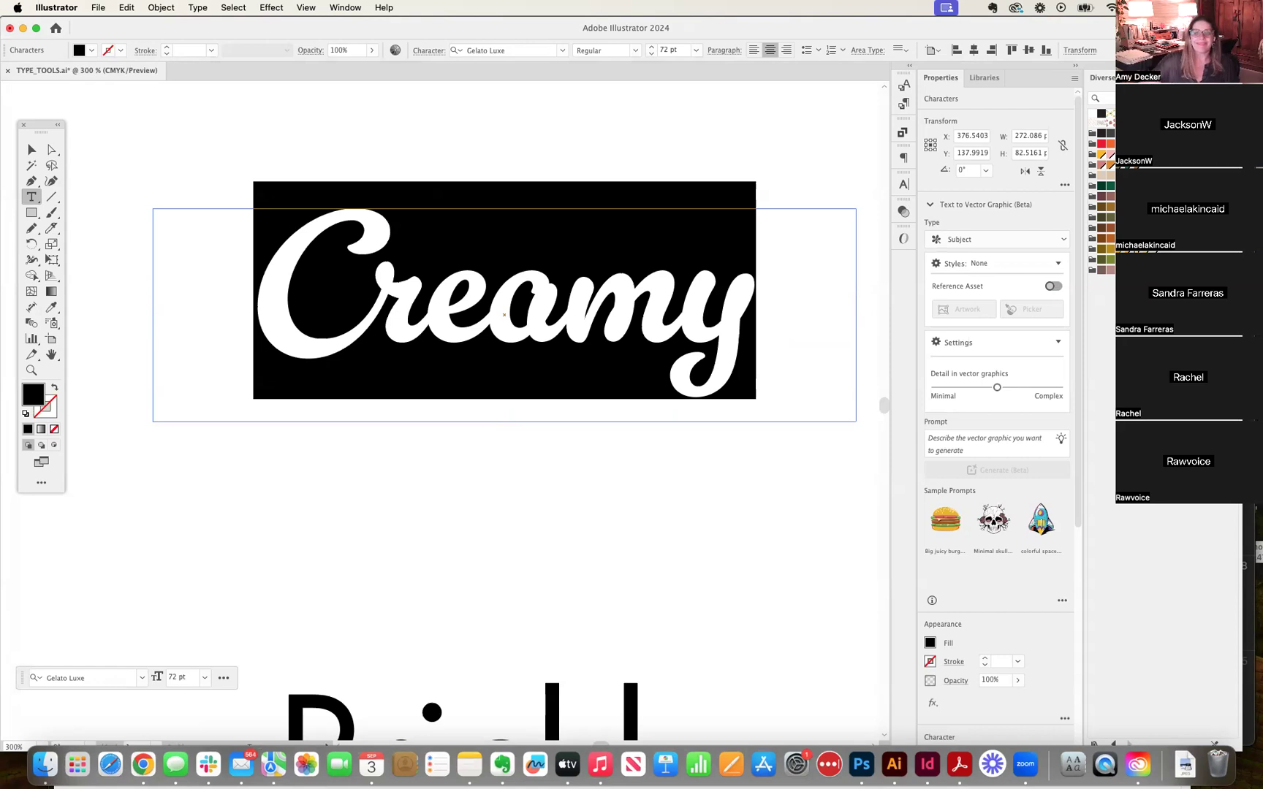
{"action": "left_click", "coordinate": [30, 150]}
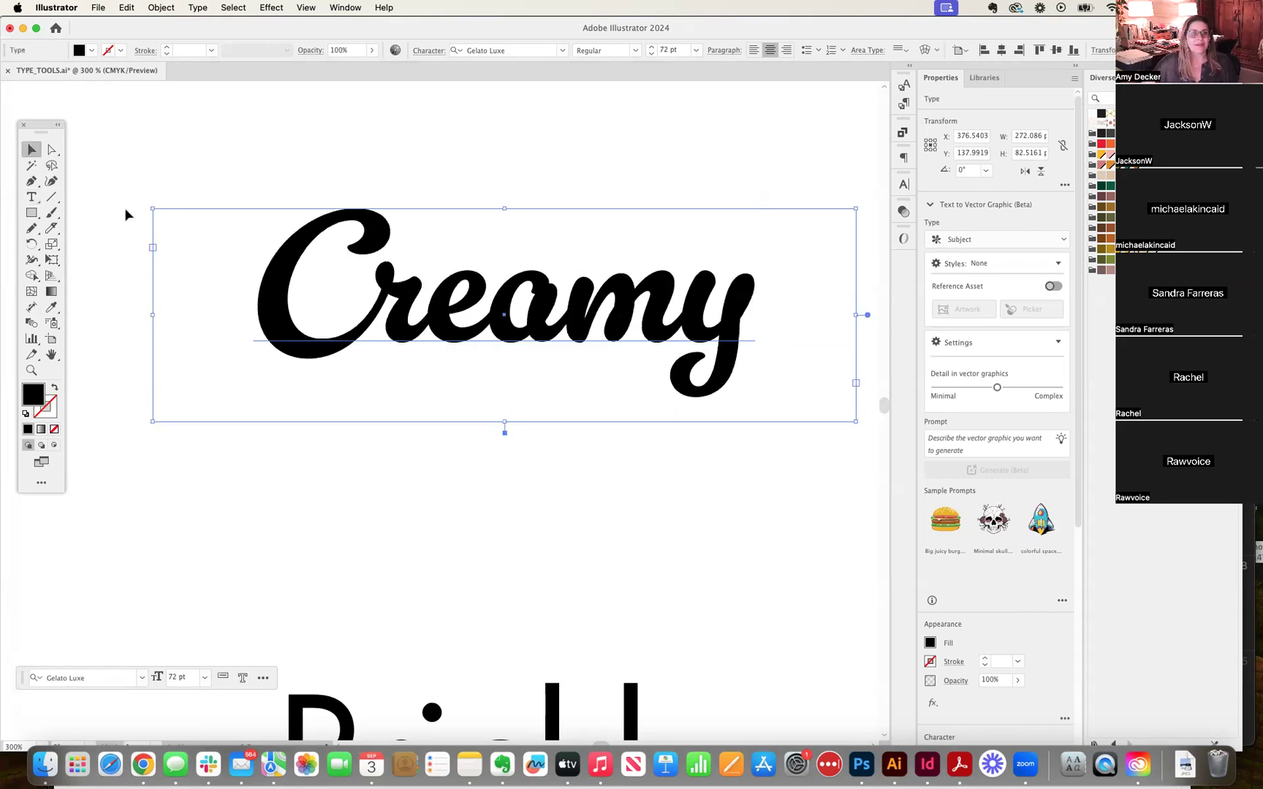
{"action": "left_click", "coordinate": [124, 211]}
Step: Practise highlighting all the letters of "Creamy" from either end of the word, then deselect the text
{"action": "left_click", "coordinate": [461, 330]}
{"action": "double_click", "coordinate": [460, 330]}
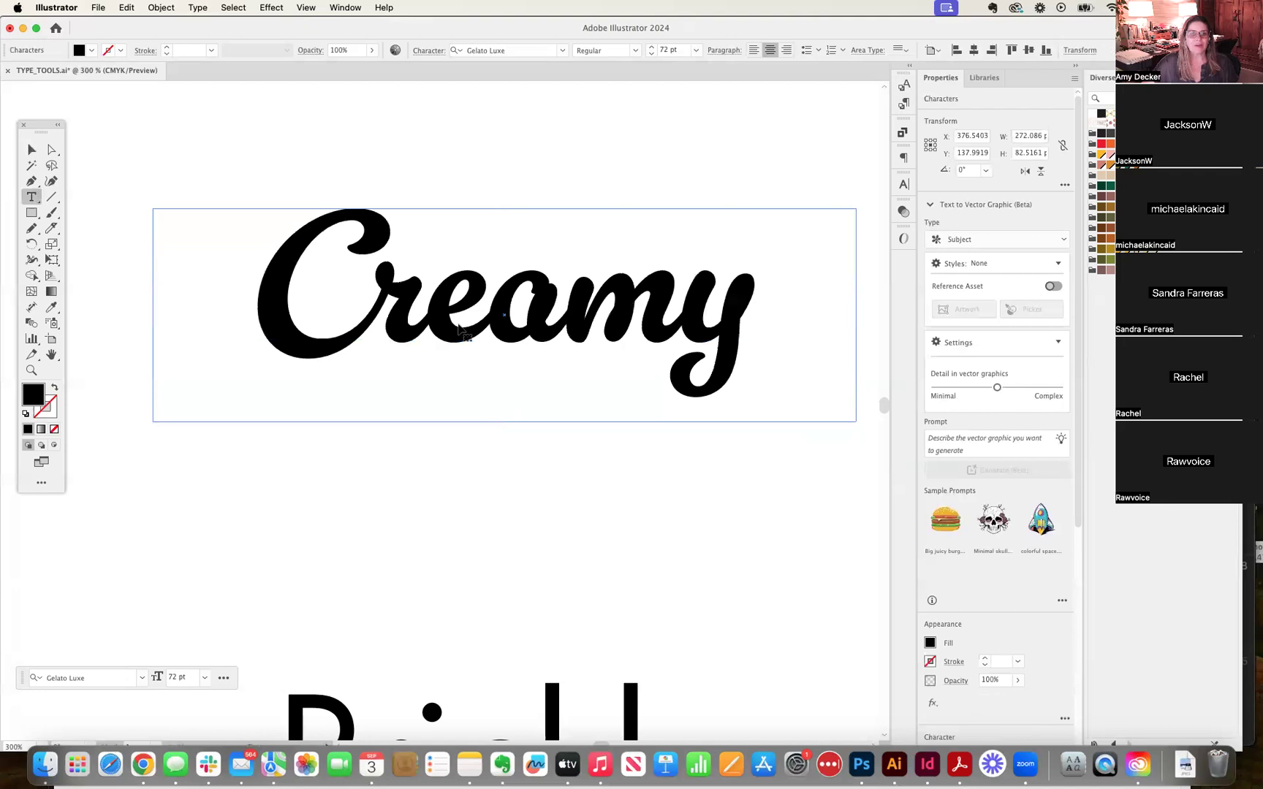
{"action": "left_click_drag", "start_coordinate": [261, 327], "coordinate": [843, 335]}
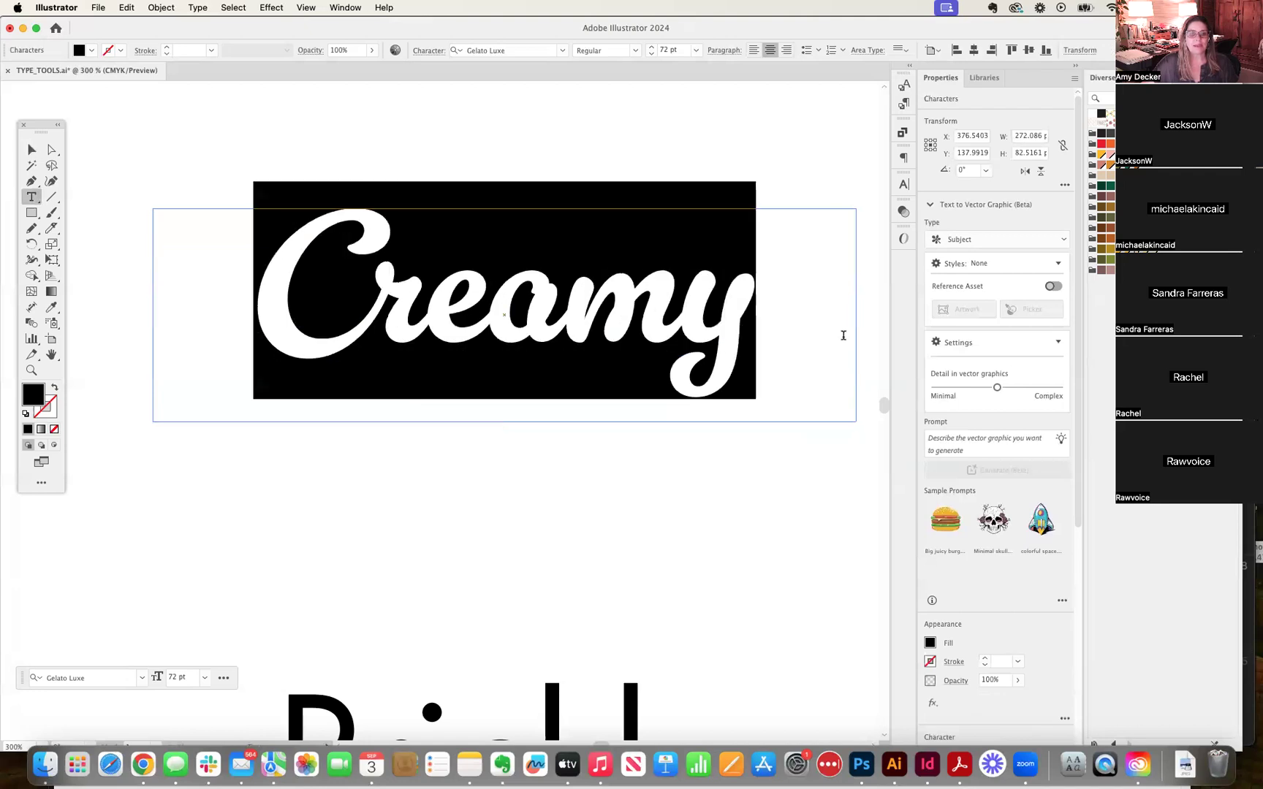
{"action": "left_click", "coordinate": [845, 337]}
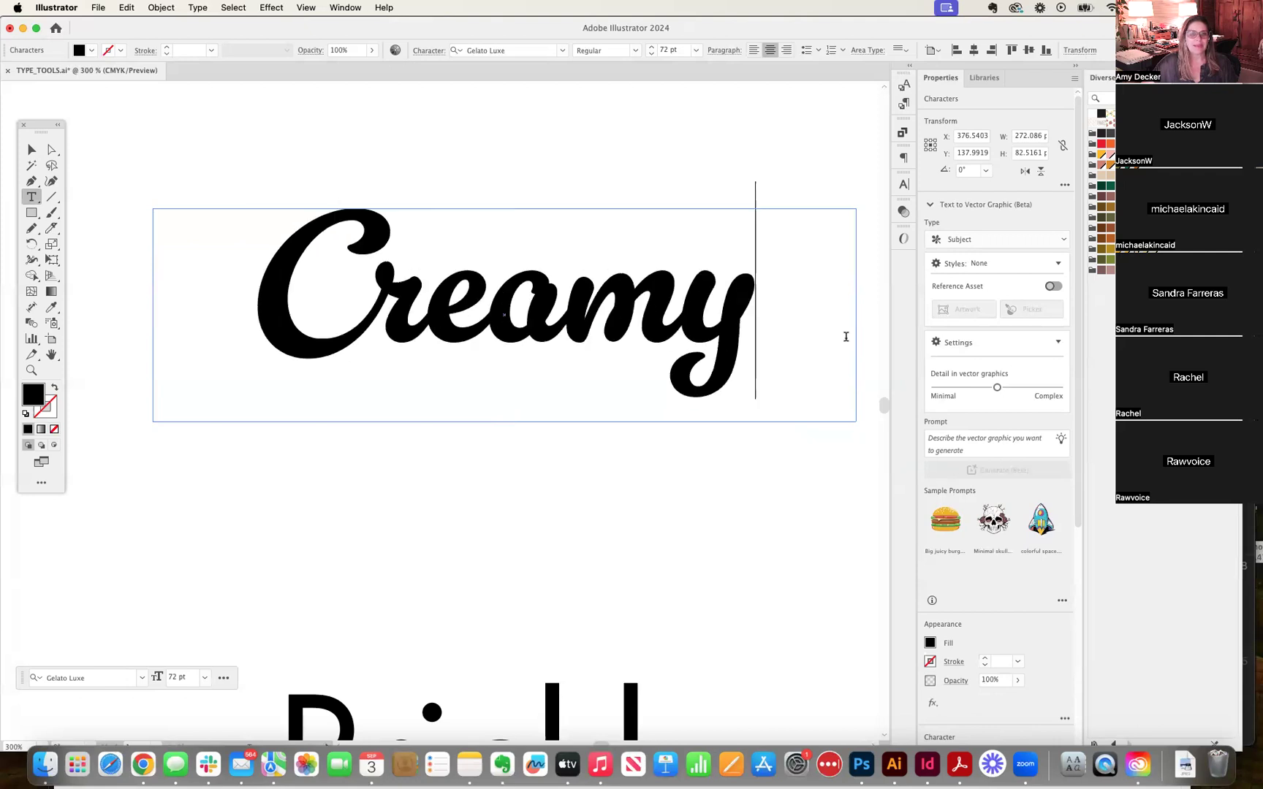
{"action": "left_click_drag", "start_coordinate": [845, 337], "coordinate": [305, 342]}
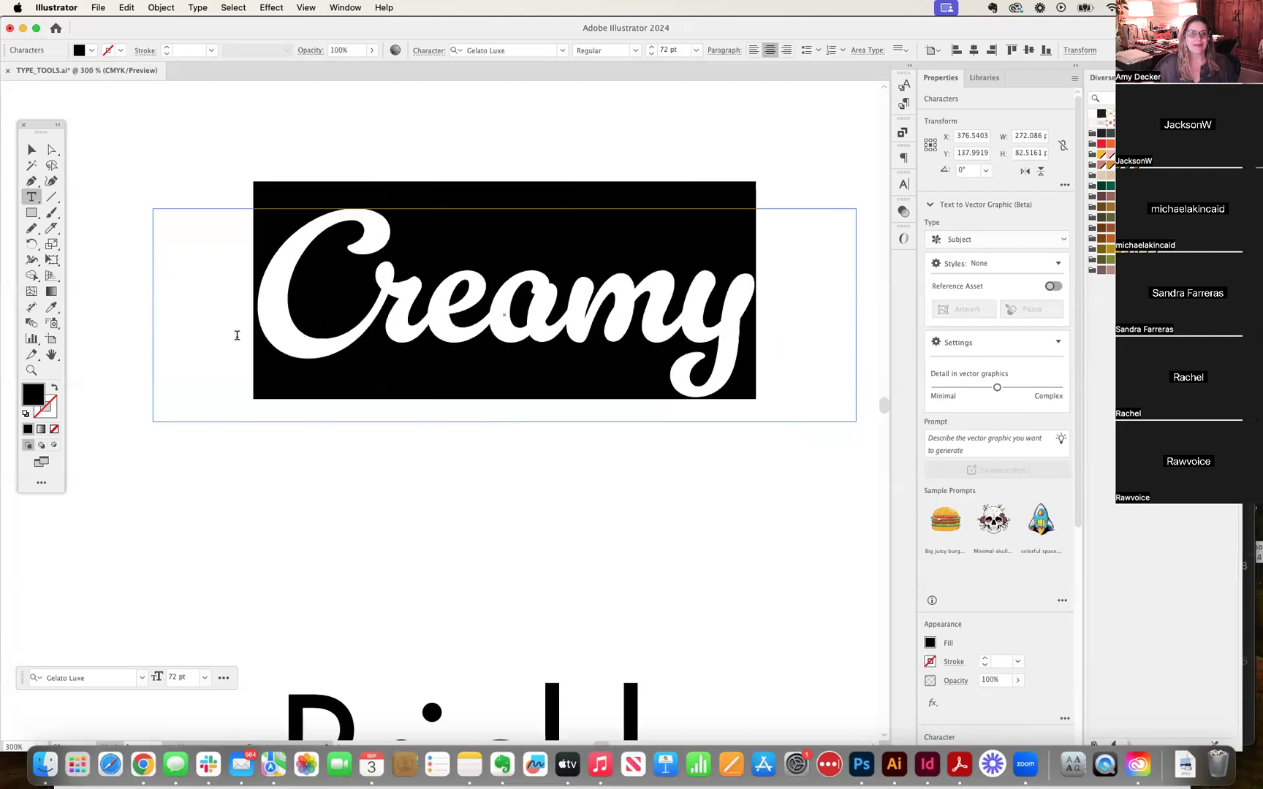
{"action": "left_click", "coordinate": [31, 149]}
{"action": "left_click", "coordinate": [123, 205]}
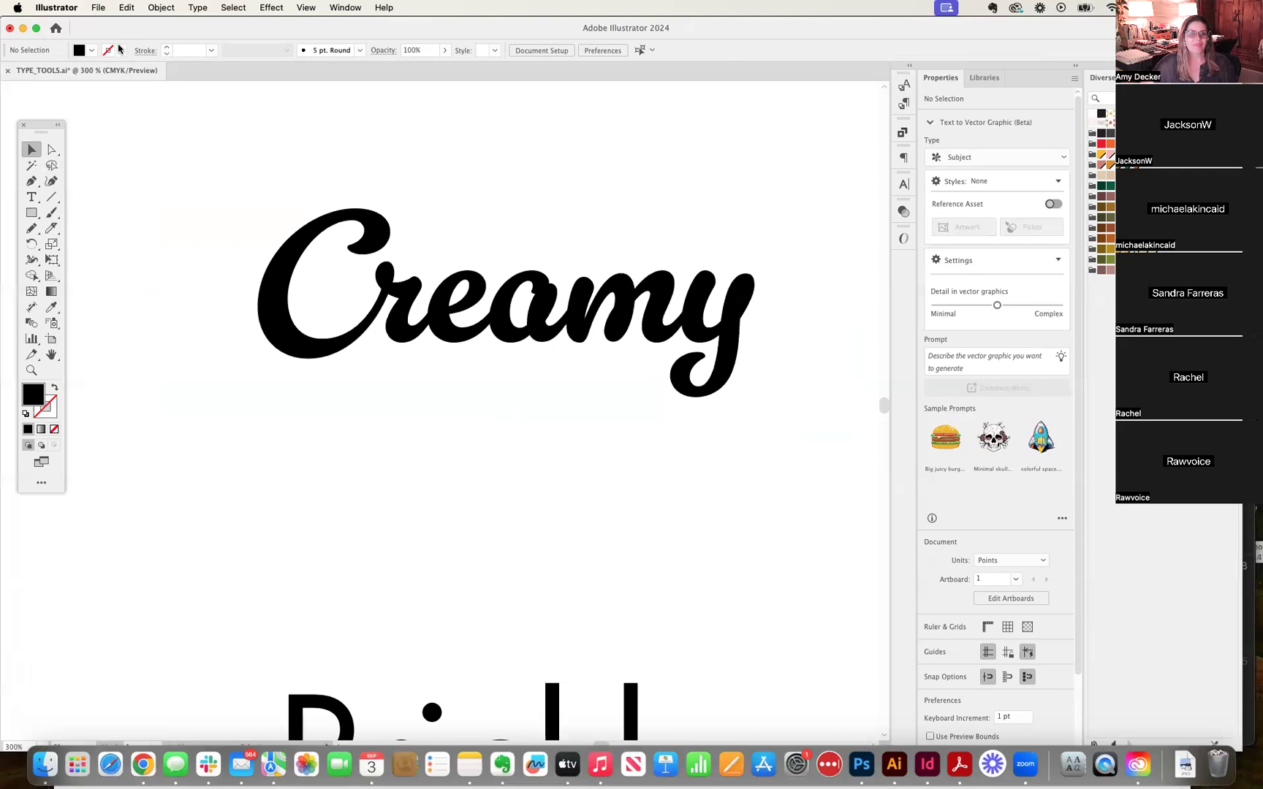
Step: Highlight all the letters of "Creamy" and try tightening their tracking to -24 in the character settings
{"action": "left_click", "coordinate": [507, 358]}
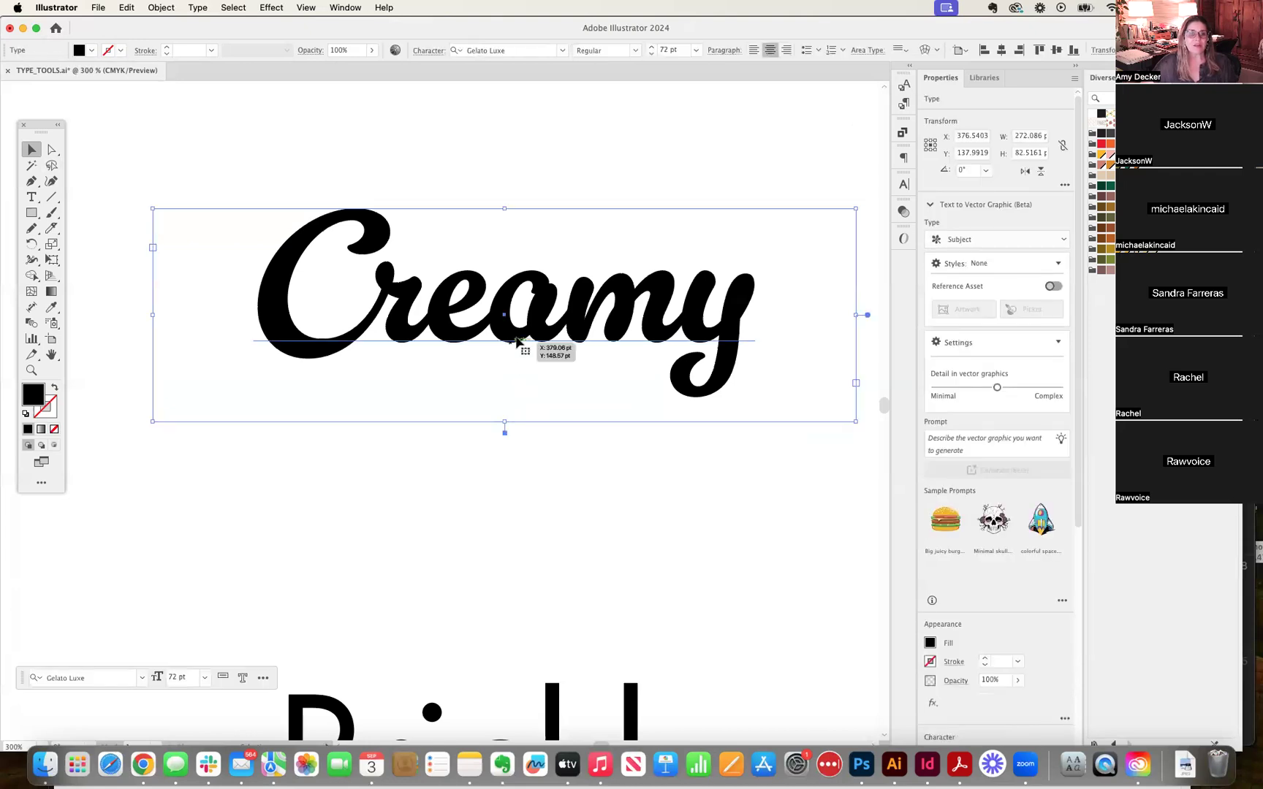
{"action": "double_click", "coordinate": [517, 339]}
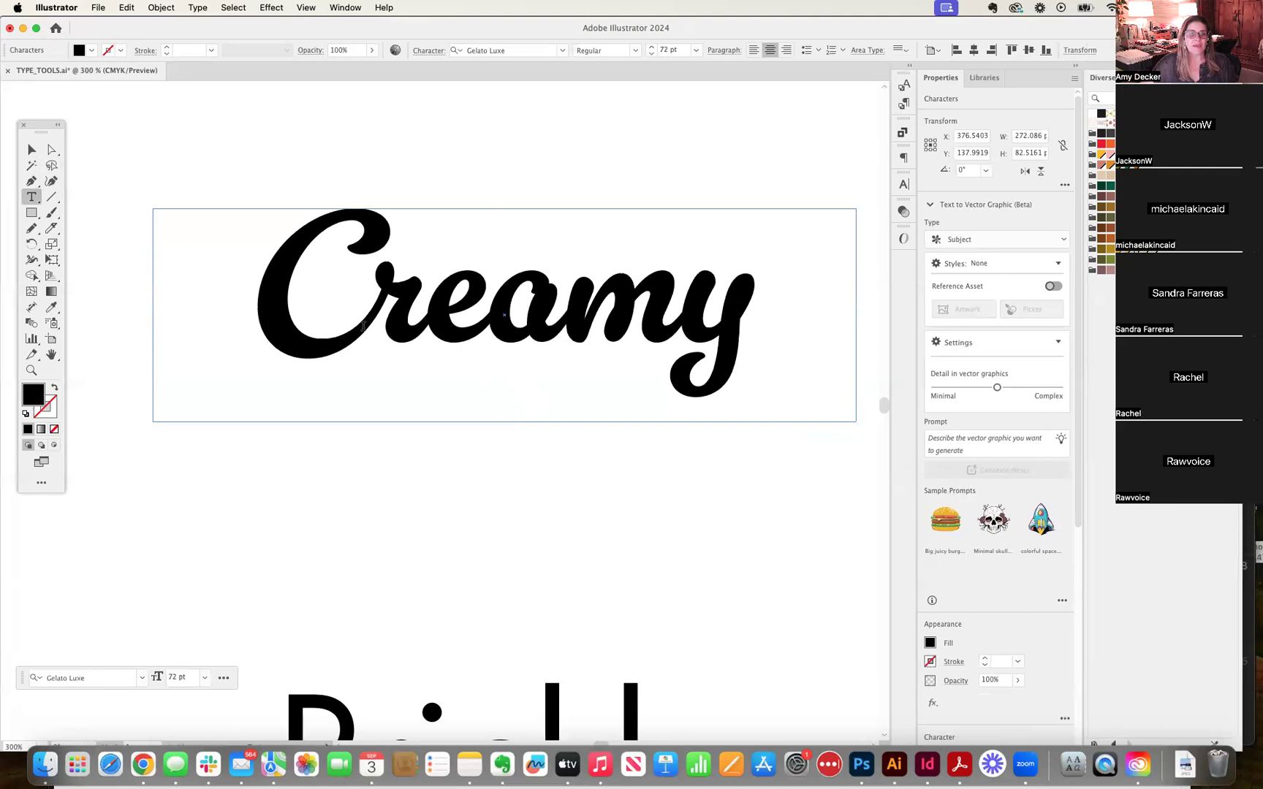
{"action": "key", "text": "super+a"}
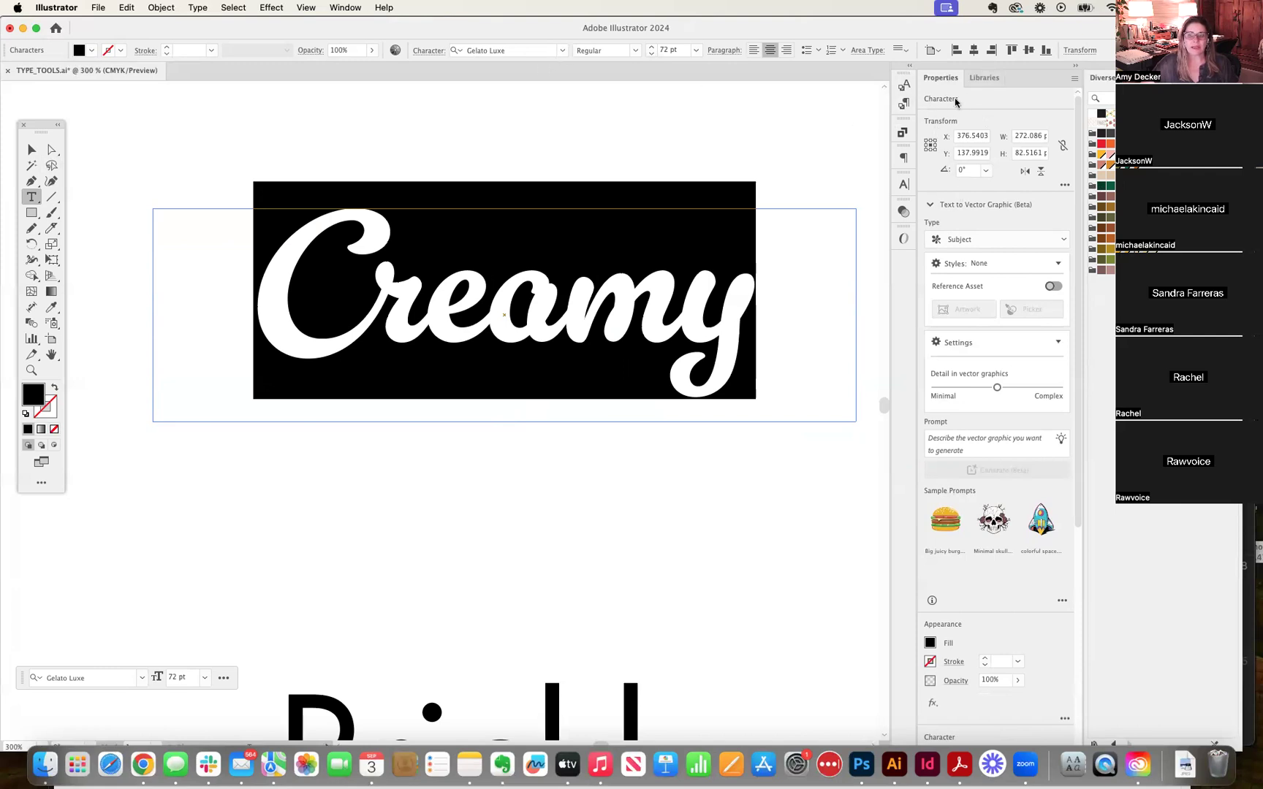
{"action": "left_click", "coordinate": [680, 290]}
{"action": "left_click_drag", "start_coordinate": [781, 300], "coordinate": [245, 283]}
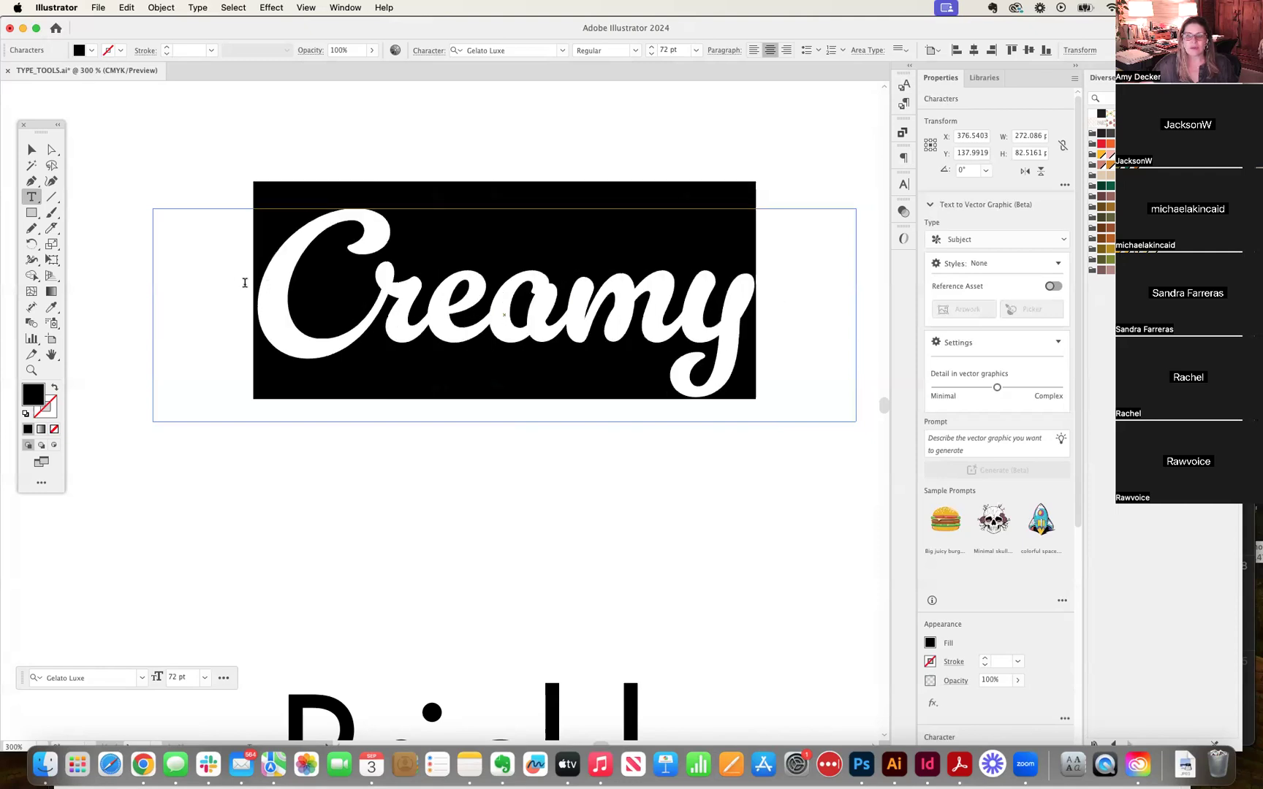
{"action": "left_click", "coordinate": [905, 185]}
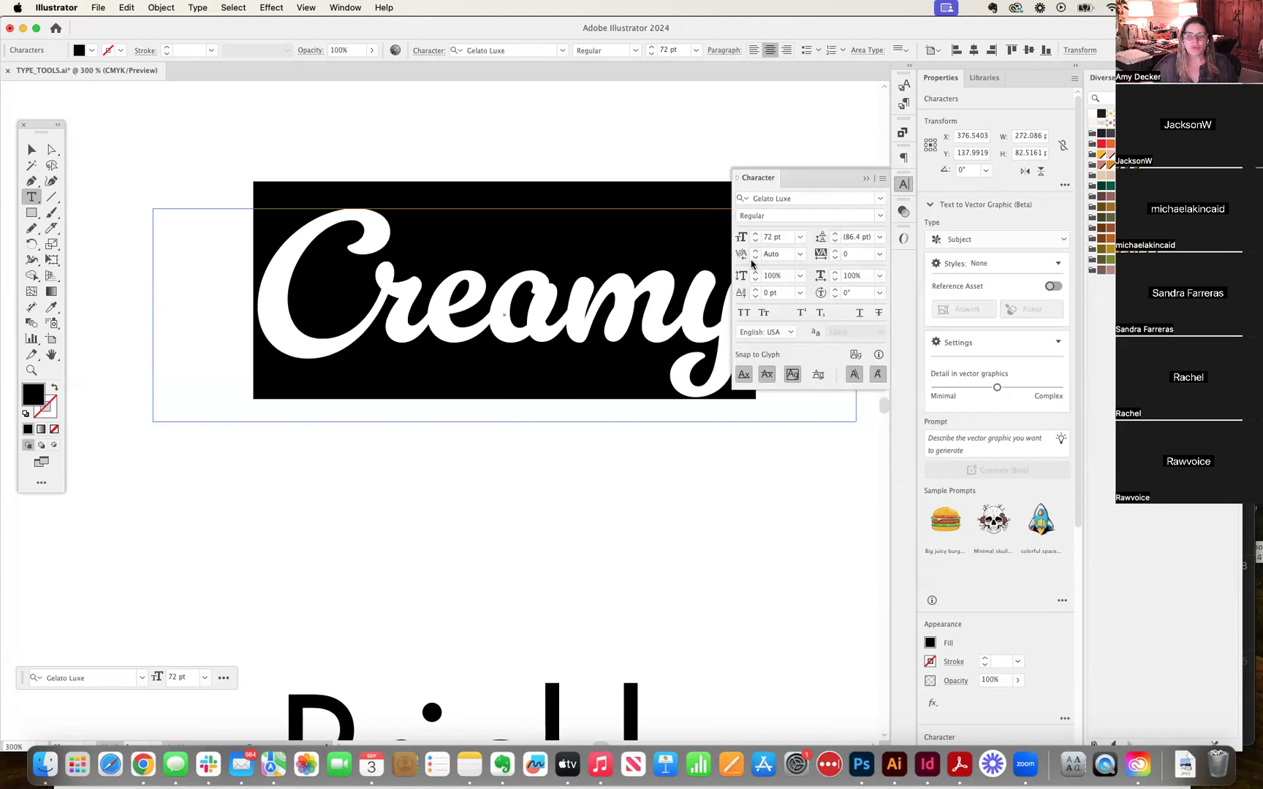
{"action": "left_click", "coordinate": [836, 258]}
{"action": "left_click", "coordinate": [835, 258]}
{"action": "left_click", "coordinate": [835, 258]}
{"action": "left_click", "coordinate": [835, 259]}
{"action": "left_click", "coordinate": [836, 260]}
{"action": "left_click", "coordinate": [835, 260]}
{"action": "left_click", "coordinate": [835, 259]}
{"action": "left_click", "coordinate": [835, 260]}
{"action": "left_click", "coordinate": [836, 260]}
{"action": "left_click", "coordinate": [835, 260]}
{"action": "left_click", "coordinate": [835, 260]}
{"action": "left_click", "coordinate": [835, 251]}
{"action": "left_click", "coordinate": [835, 252]}
{"action": "left_click", "coordinate": [835, 251]}
{"action": "left_click", "coordinate": [835, 252]}
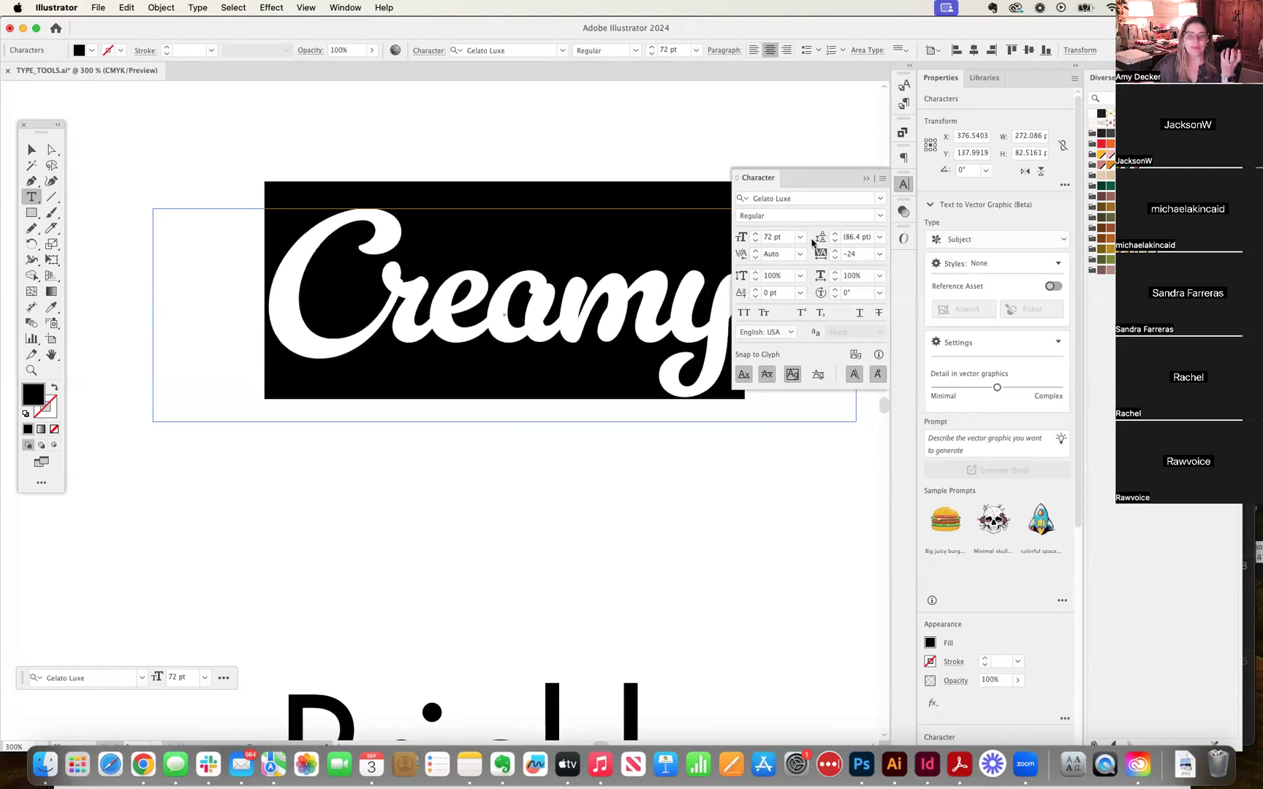
Step: Loosen the tracking of the highlighted "Creamy" letters to -5
{"action": "left_click", "coordinate": [835, 252]}
{"action": "left_click", "coordinate": [835, 251]}
{"action": "left_click", "coordinate": [836, 252]}
{"action": "left_click", "coordinate": [836, 251]}
{"action": "left_click", "coordinate": [836, 251]}
{"action": "left_click", "coordinate": [835, 252]}
{"action": "left_click", "coordinate": [836, 251]}
{"action": "left_click", "coordinate": [836, 252]}
{"action": "left_click", "coordinate": [835, 252]}
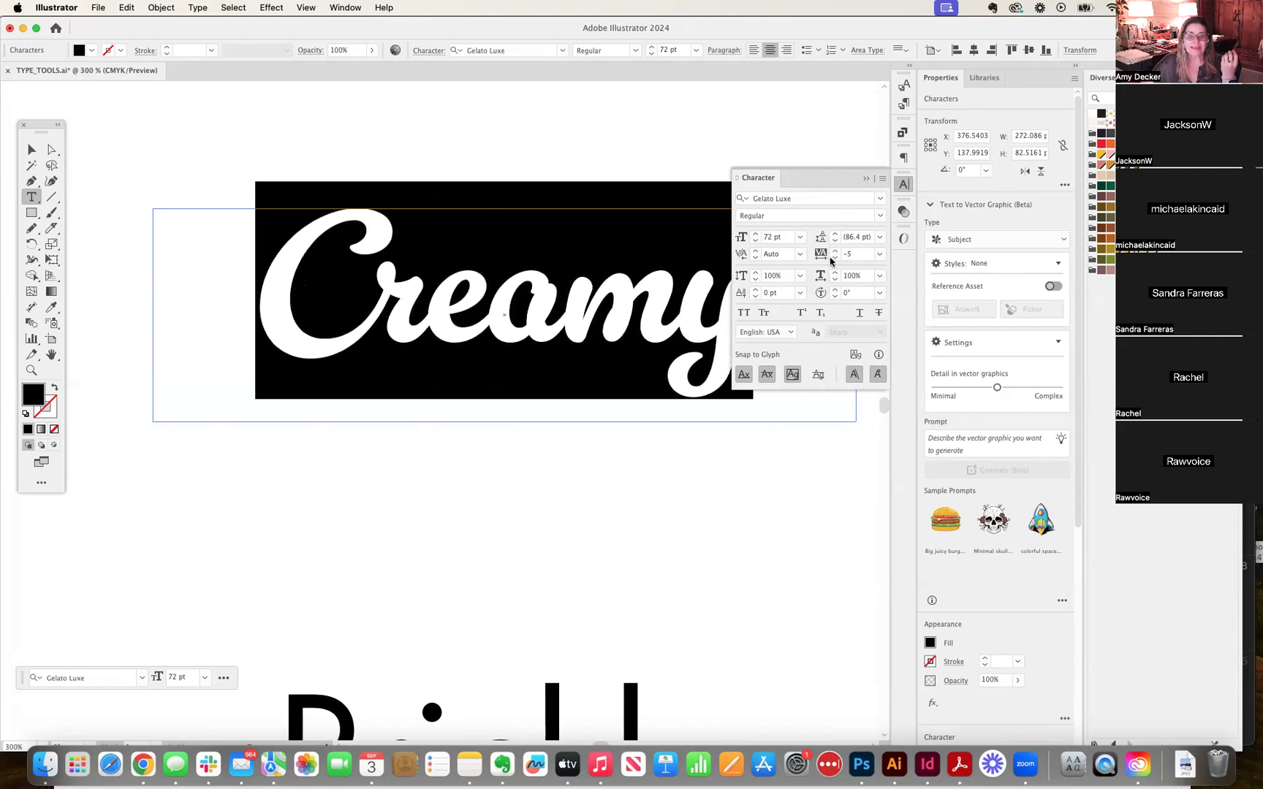
Step: Try a few small tracking adjustments on "Creamy", reset the tracking to 0 and close the character settings
{"action": "left_click", "coordinate": [834, 258]}
{"action": "left_click", "coordinate": [834, 257]}
{"action": "left_click", "coordinate": [834, 258]}
{"action": "left_click", "coordinate": [834, 257]}
{"action": "left_click", "coordinate": [834, 257]}
{"action": "left_click", "coordinate": [834, 257]}
{"action": "left_click", "coordinate": [835, 251]}
{"action": "left_click", "coordinate": [835, 251]}
{"action": "left_click", "coordinate": [850, 255]}
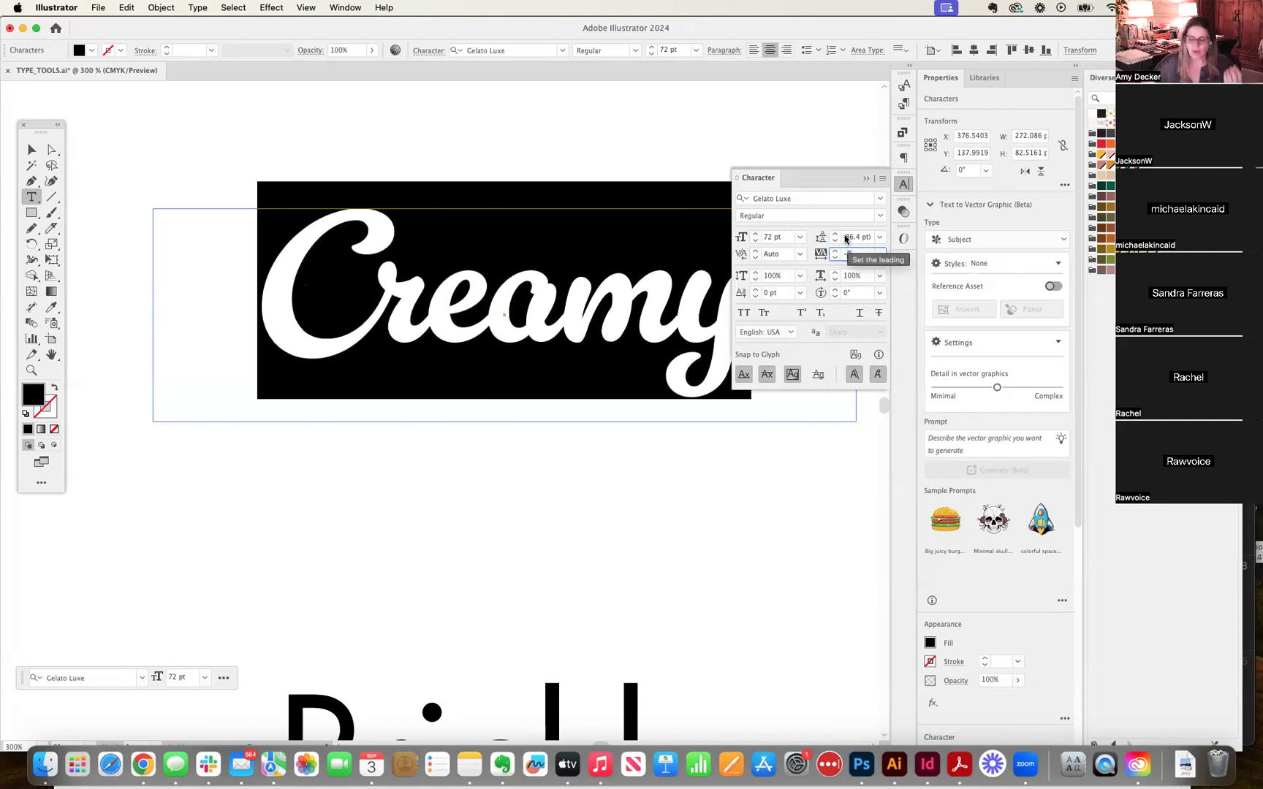
{"action": "type", "text": "0"}
{"action": "key", "text": "Return"}
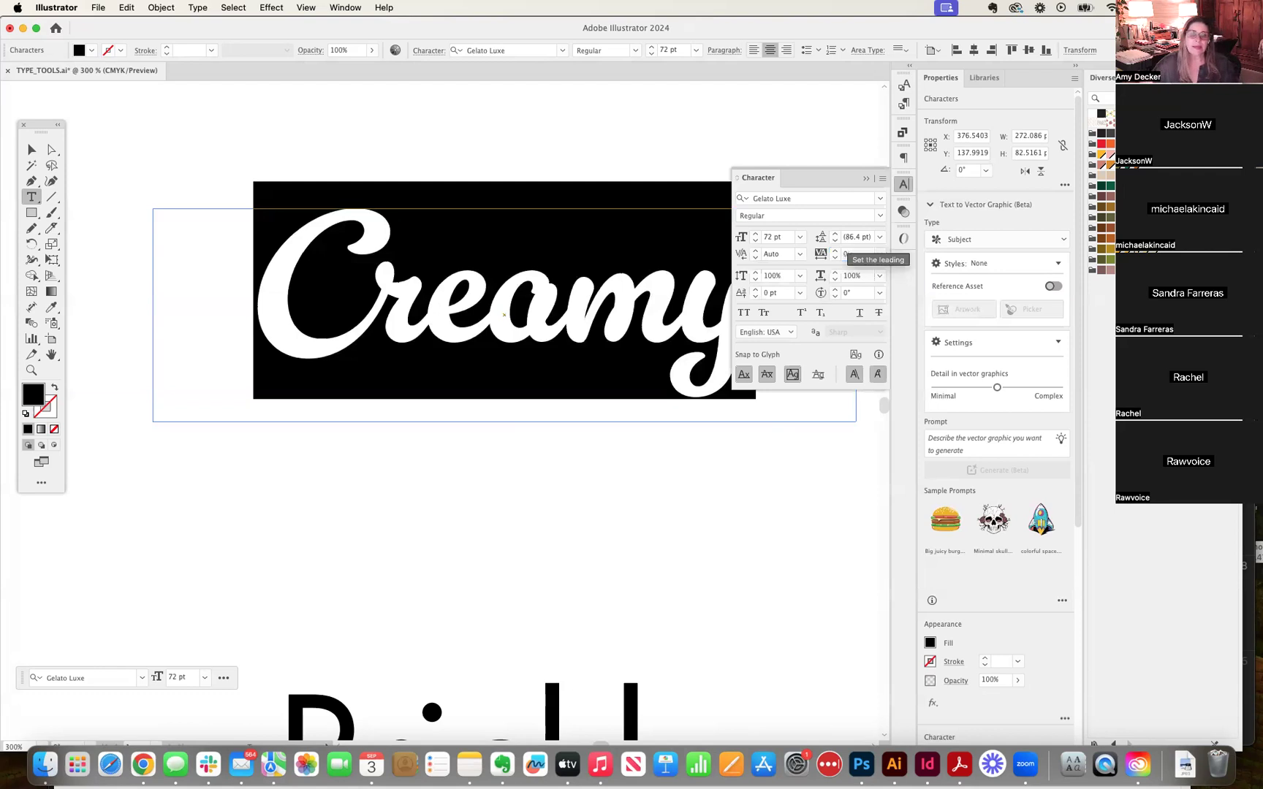
{"action": "left_click", "coordinate": [866, 178]}
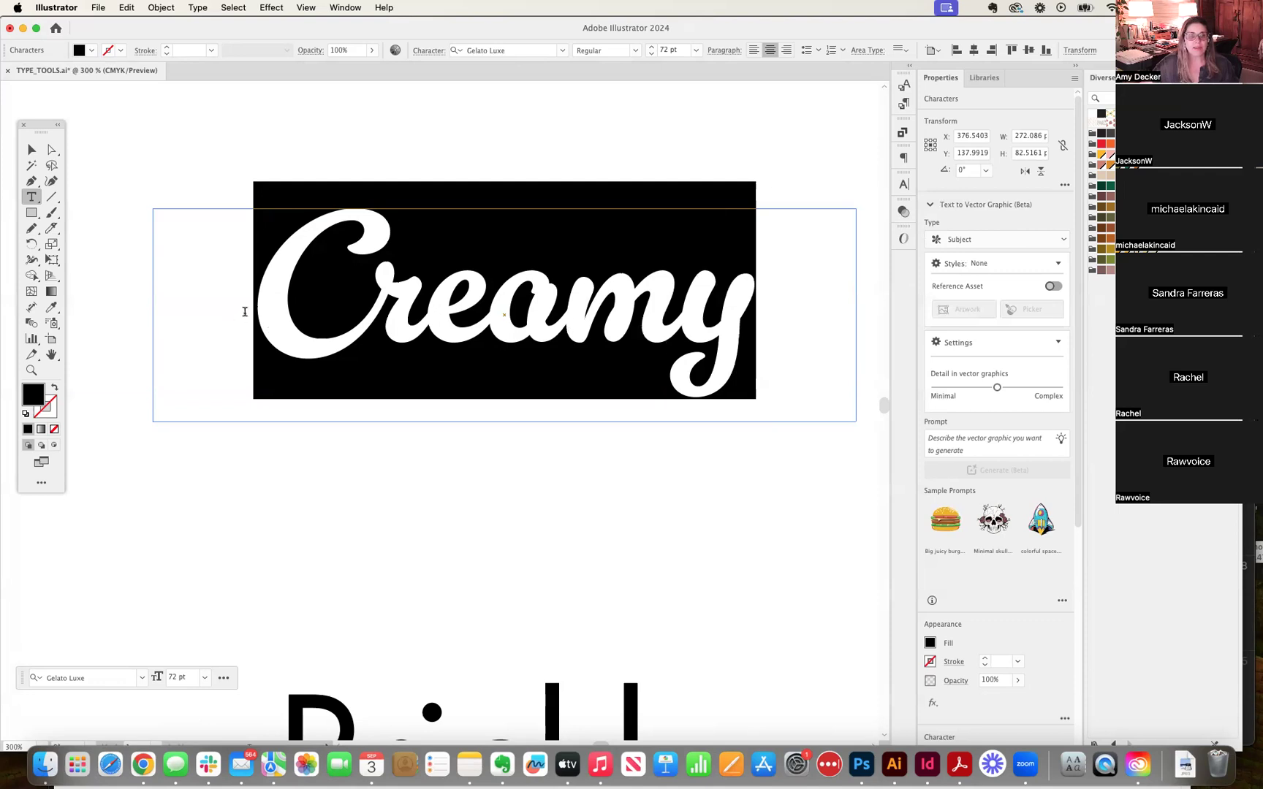
Step: Highlight the whole word "Creamy" again and set its tracking to -20
{"action": "left_click_drag", "start_coordinate": [245, 311], "coordinate": [764, 321]}
{"action": "left_click", "coordinate": [904, 185]}
{"action": "left_click", "coordinate": [848, 255]}
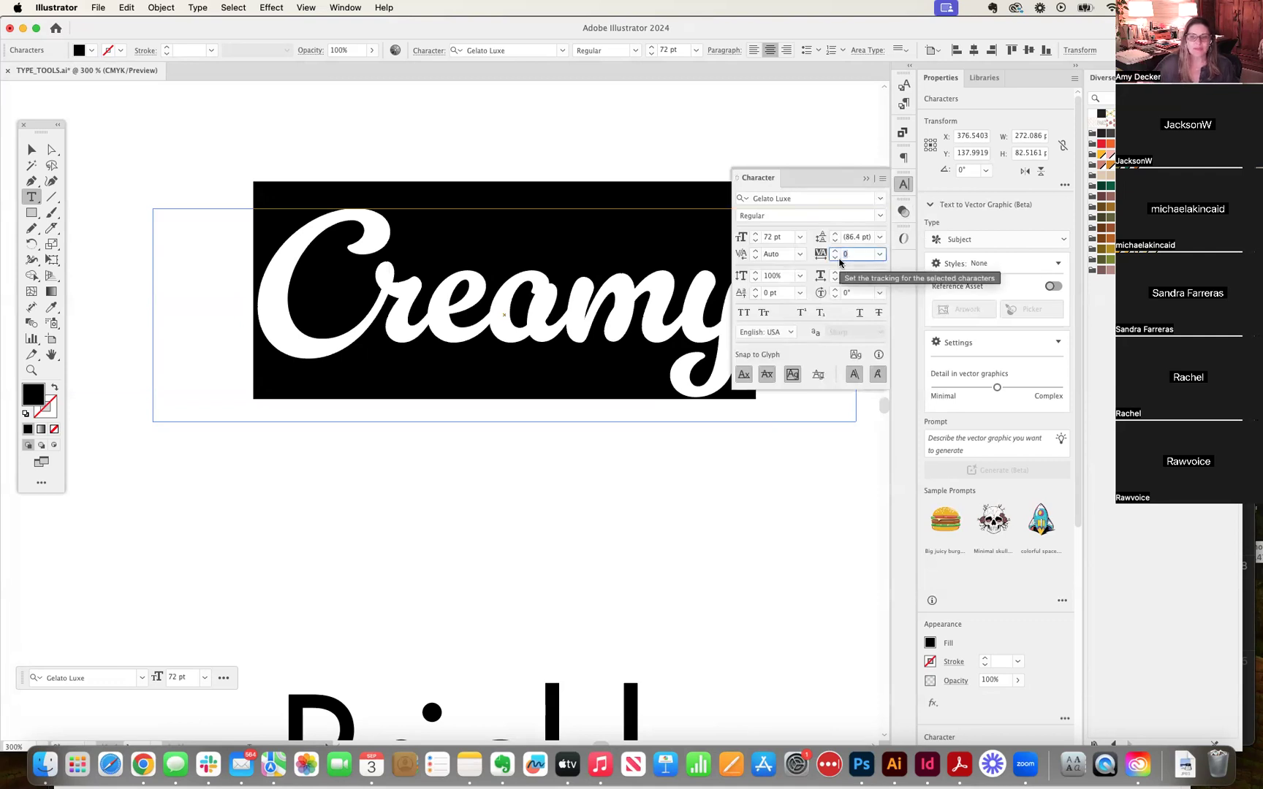
{"action": "type", "text": "-20"}
{"action": "key", "text": "Return"}
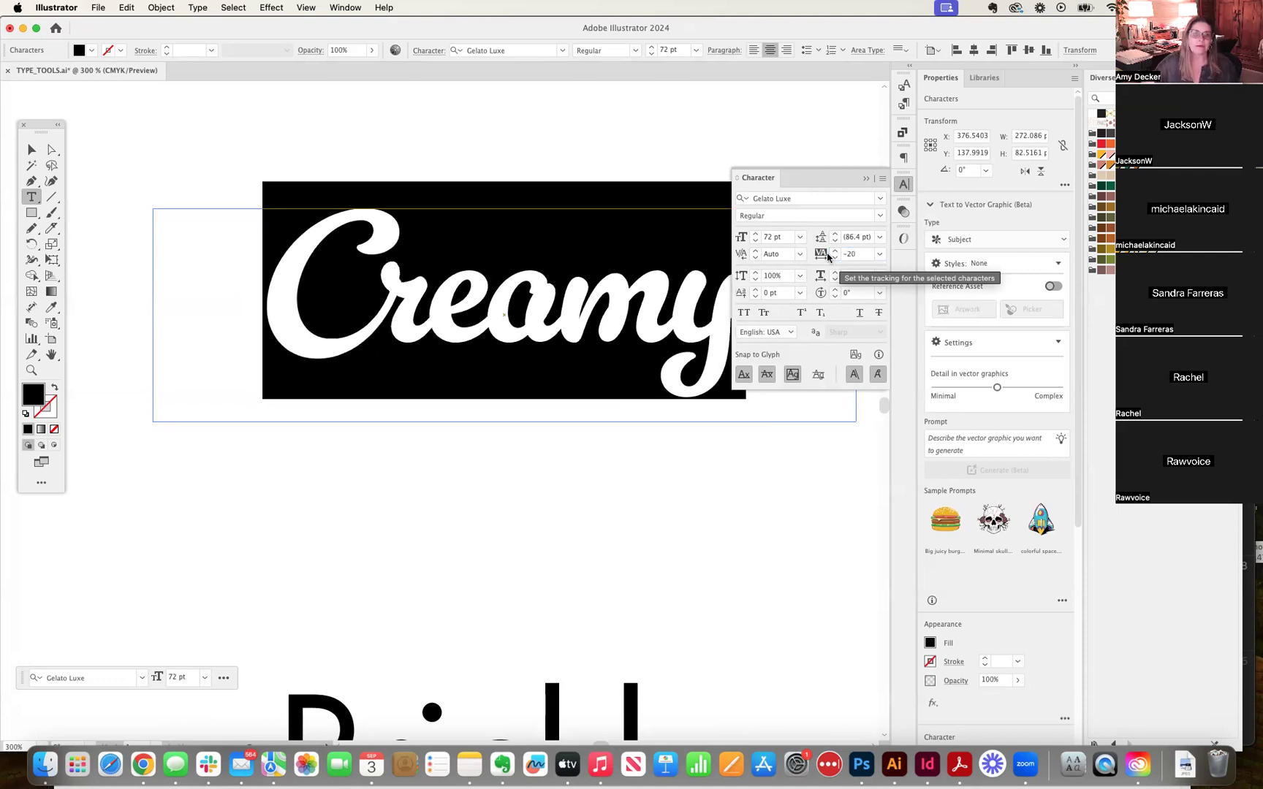
{"action": "left_click_drag", "start_coordinate": [803, 181], "coordinate": [850, 181]}
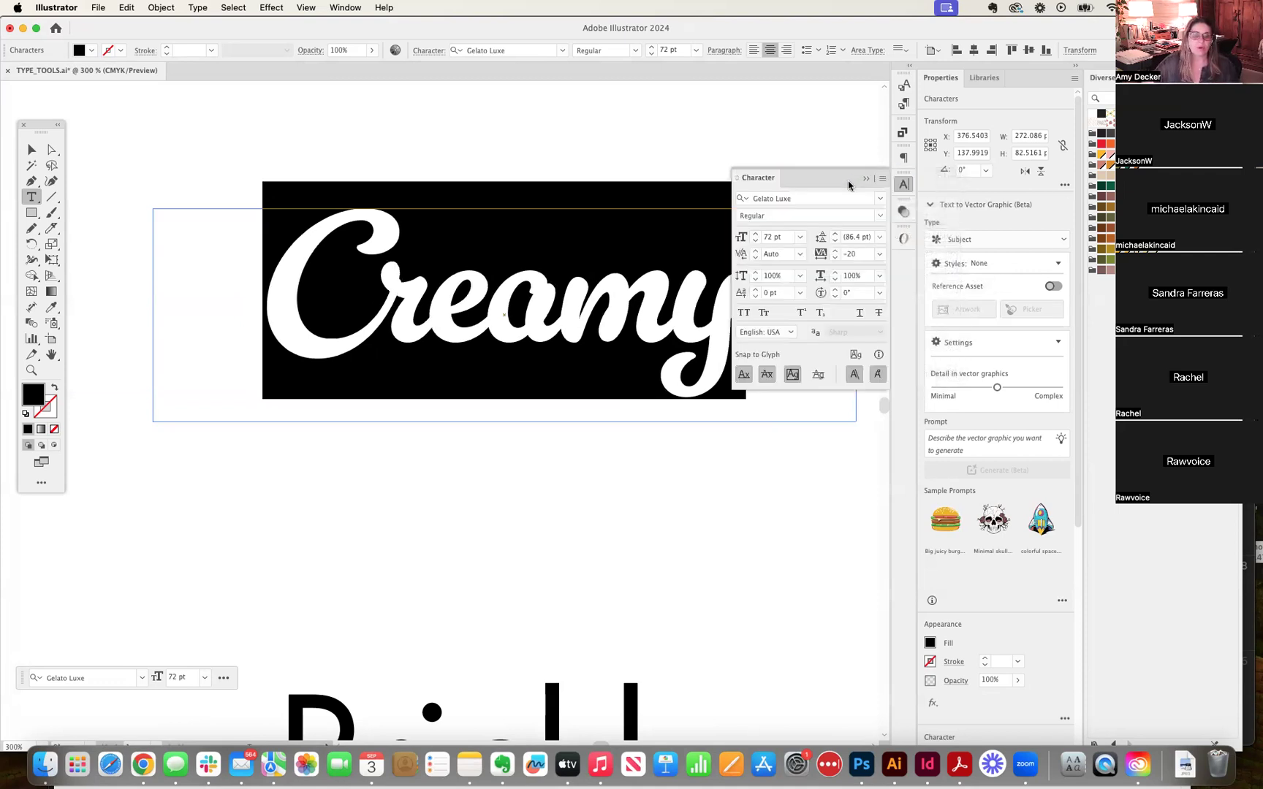
Step: Reset the tracking of "Creamy" to 0 and close the character settings
{"action": "left_click", "coordinate": [851, 259]}
{"action": "key", "text": "BackSpace"}
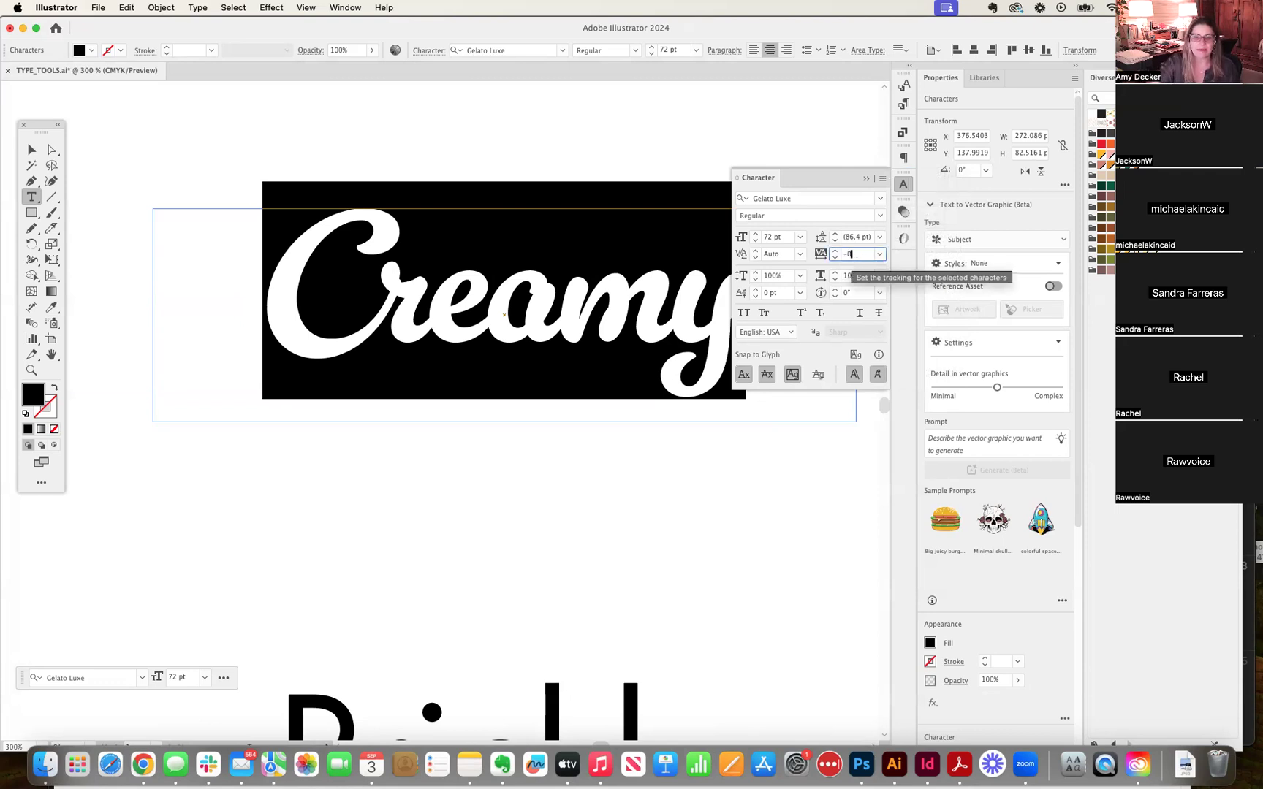
{"action": "key", "text": "Return"}
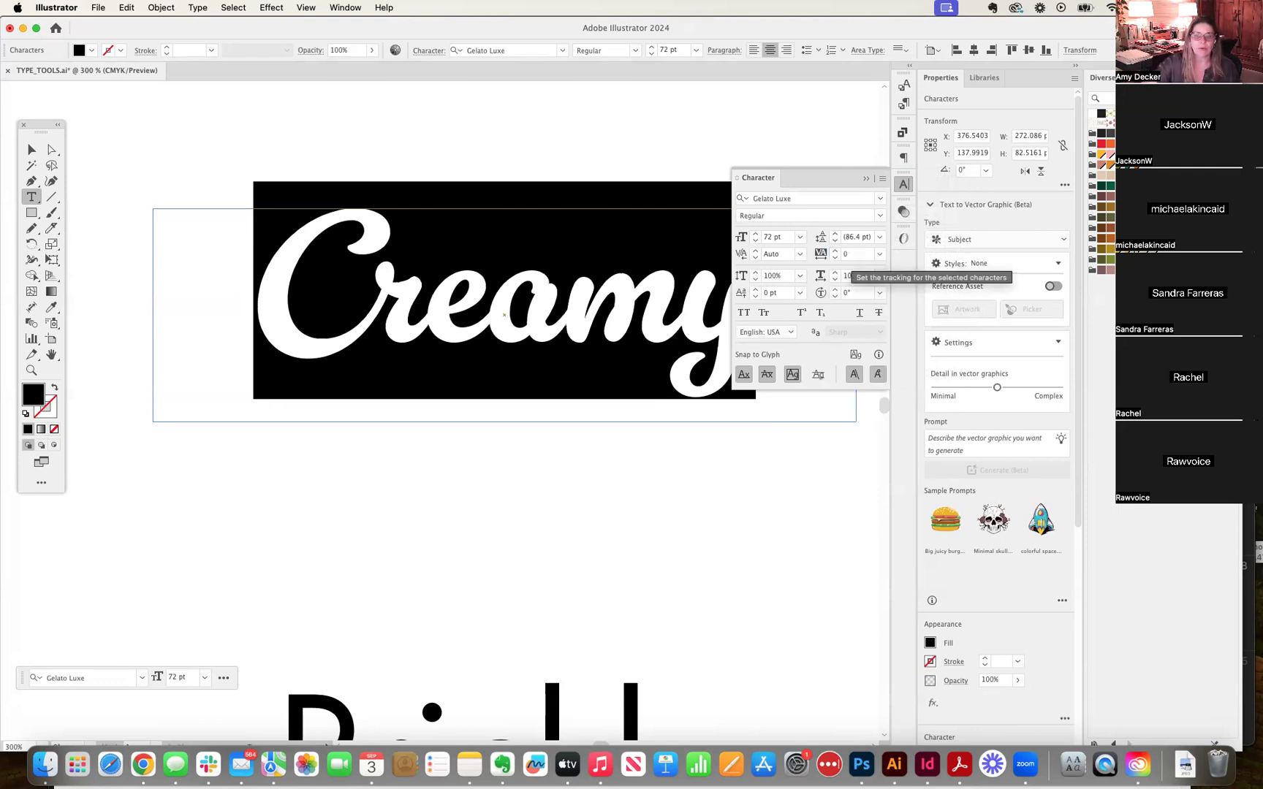
{"action": "left_click", "coordinate": [869, 179]}
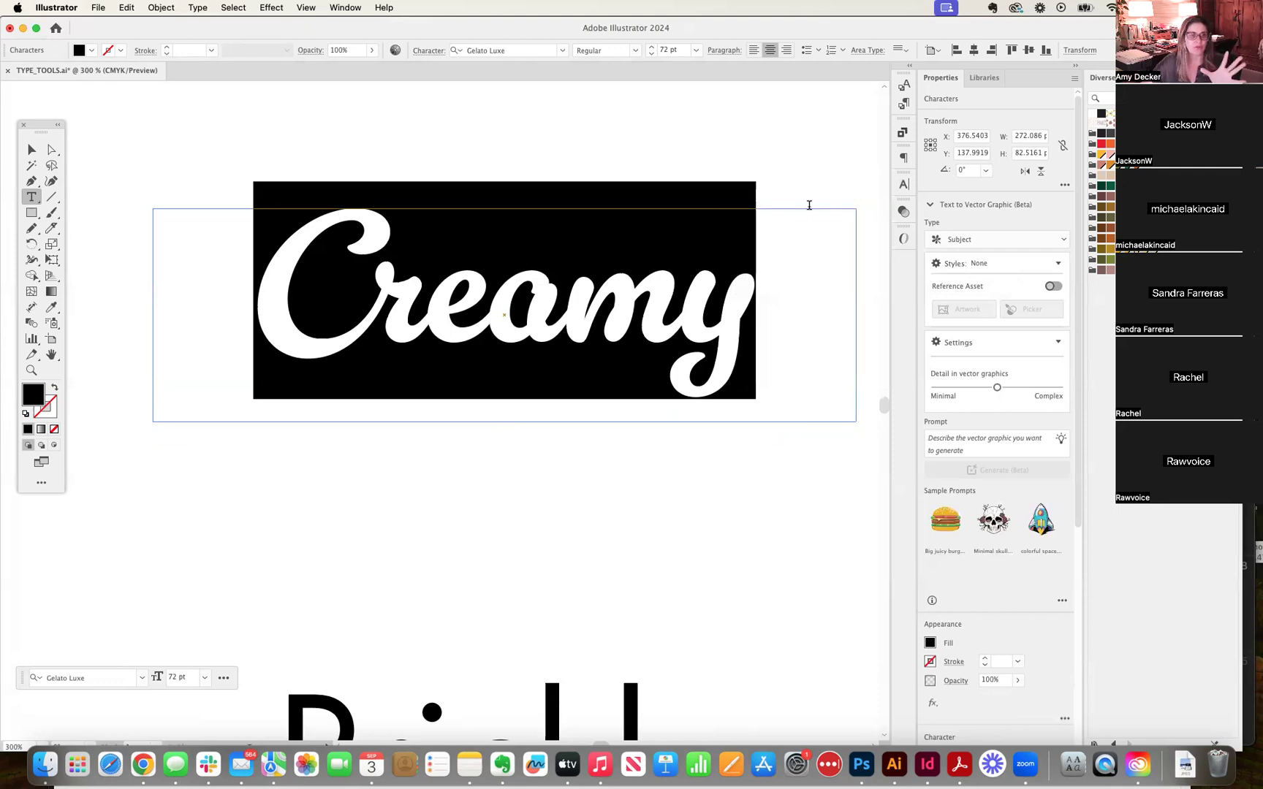
Step: Leave text editing and duplicate the "Creamy" text object, placing the copy directly above the original
{"action": "left_click", "coordinate": [32, 150]}
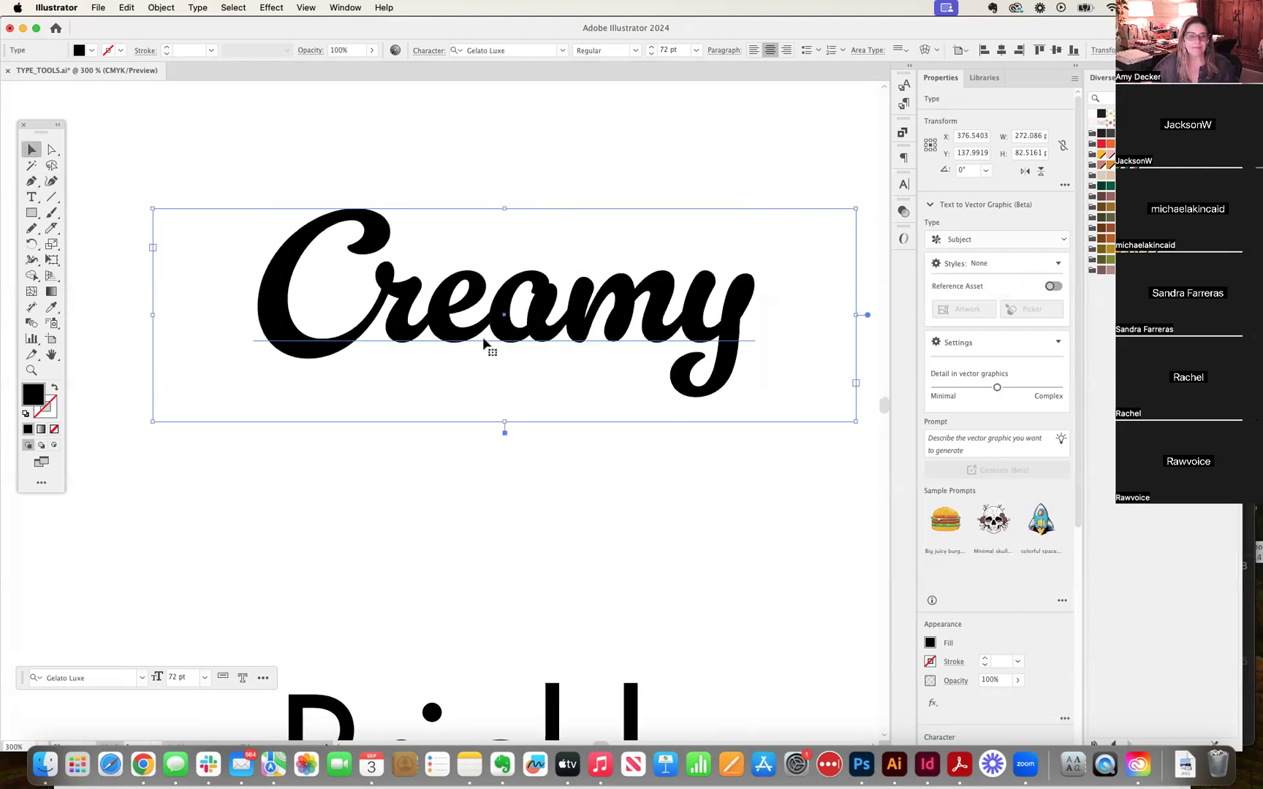
{"action": "key", "text": "super+minus"}
{"action": "key", "text": "super+minus"}
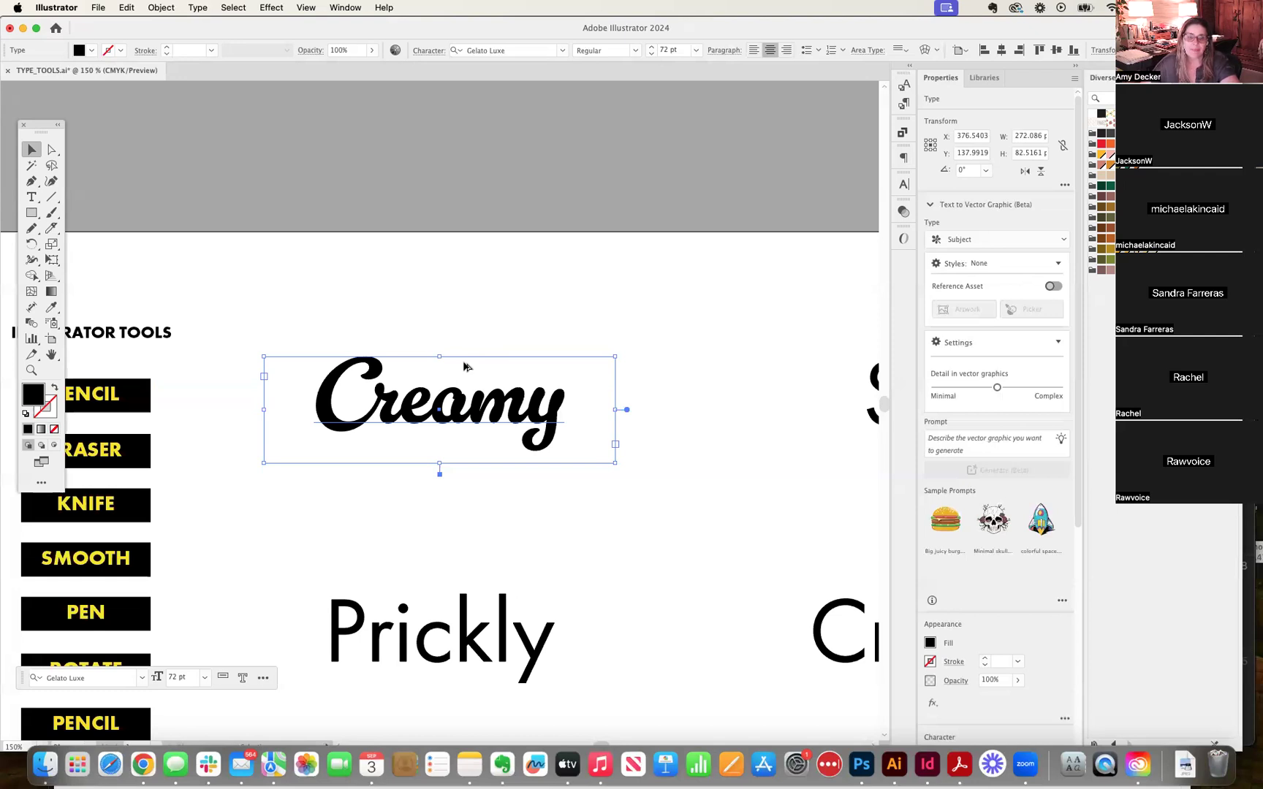
{"action": "left_click_drag", "start_coordinate": [465, 366], "coordinate": [479, 262]}
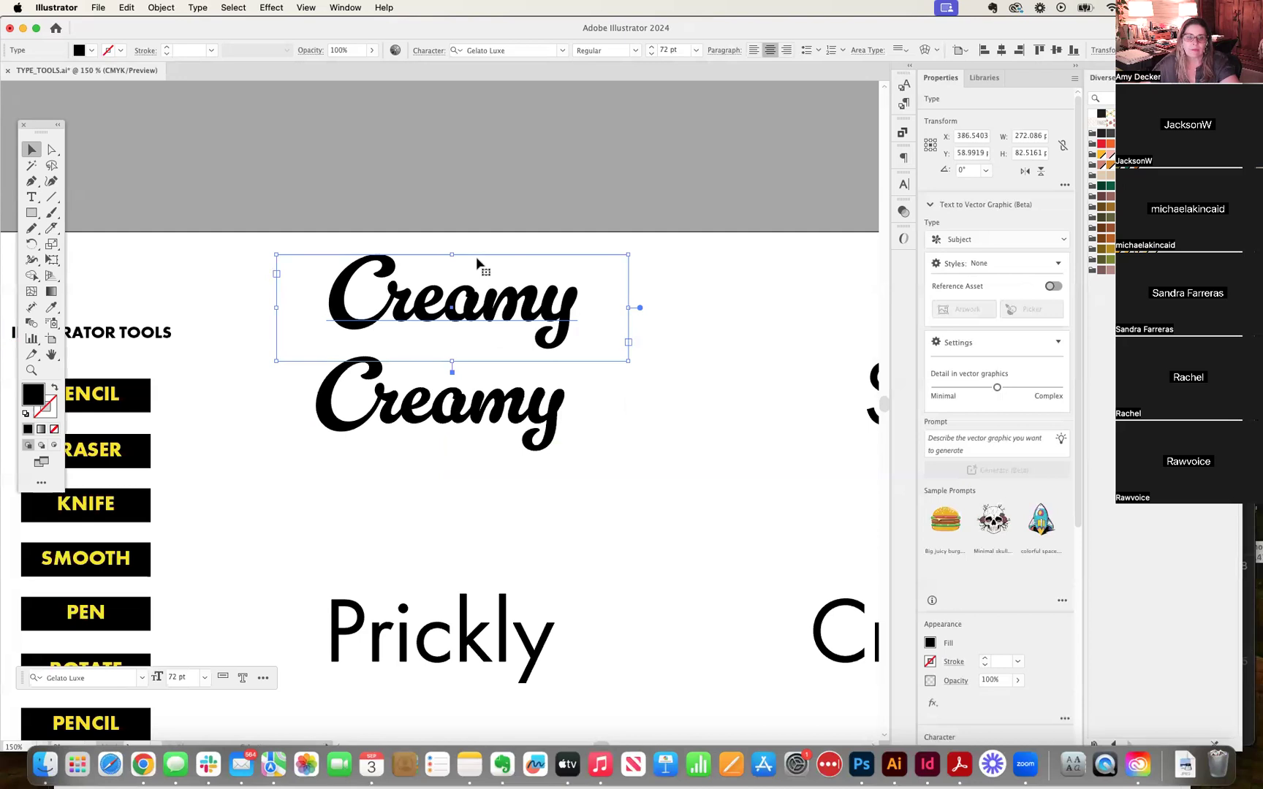
Step: Duplicate the original "Creamy" into the space above "Prickly" and delete that extra copy
{"action": "left_click", "coordinate": [455, 418]}
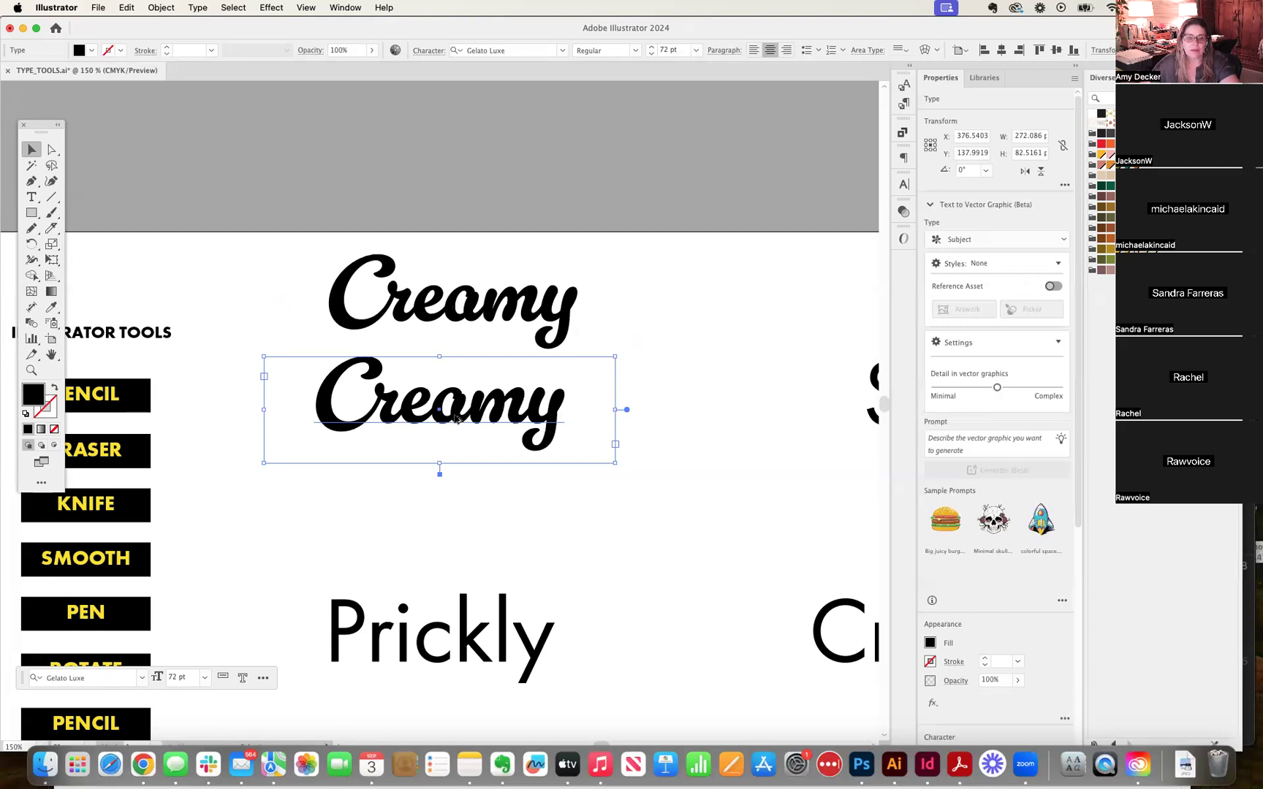
{"action": "left_click_drag", "start_coordinate": [455, 418], "coordinate": [451, 527]}
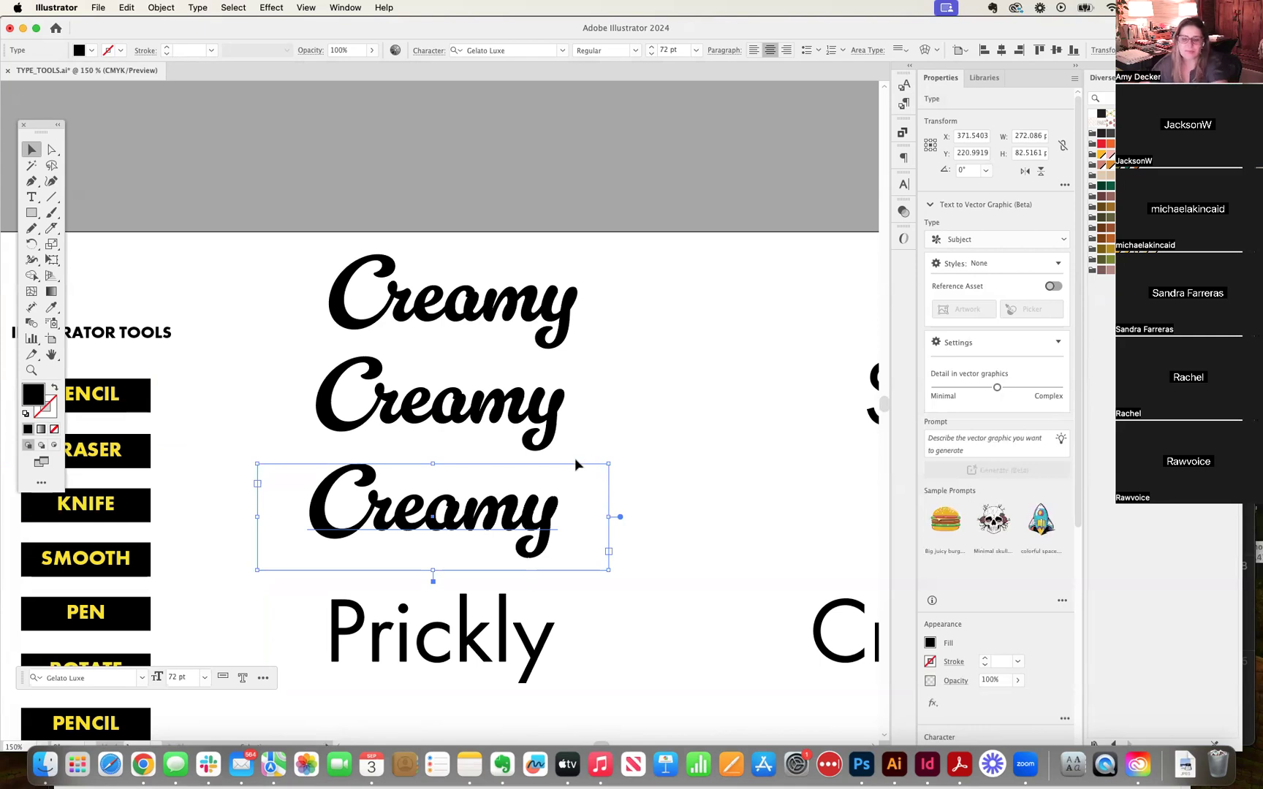
{"action": "key", "text": "Delete"}
Step: Space the two "Creamy" words apart, moving the upper to about X 396, Y 61 pt and the lower to about X 385, Y 170 pt
{"action": "mouse_move", "coordinate": [442, 313]}
{"action": "left_mouse_down"}
{"action": "mouse_move", "coordinate": [441, 292]}
{"action": "mouse_move", "coordinate": [449, 305]}
{"action": "left_mouse_up"}
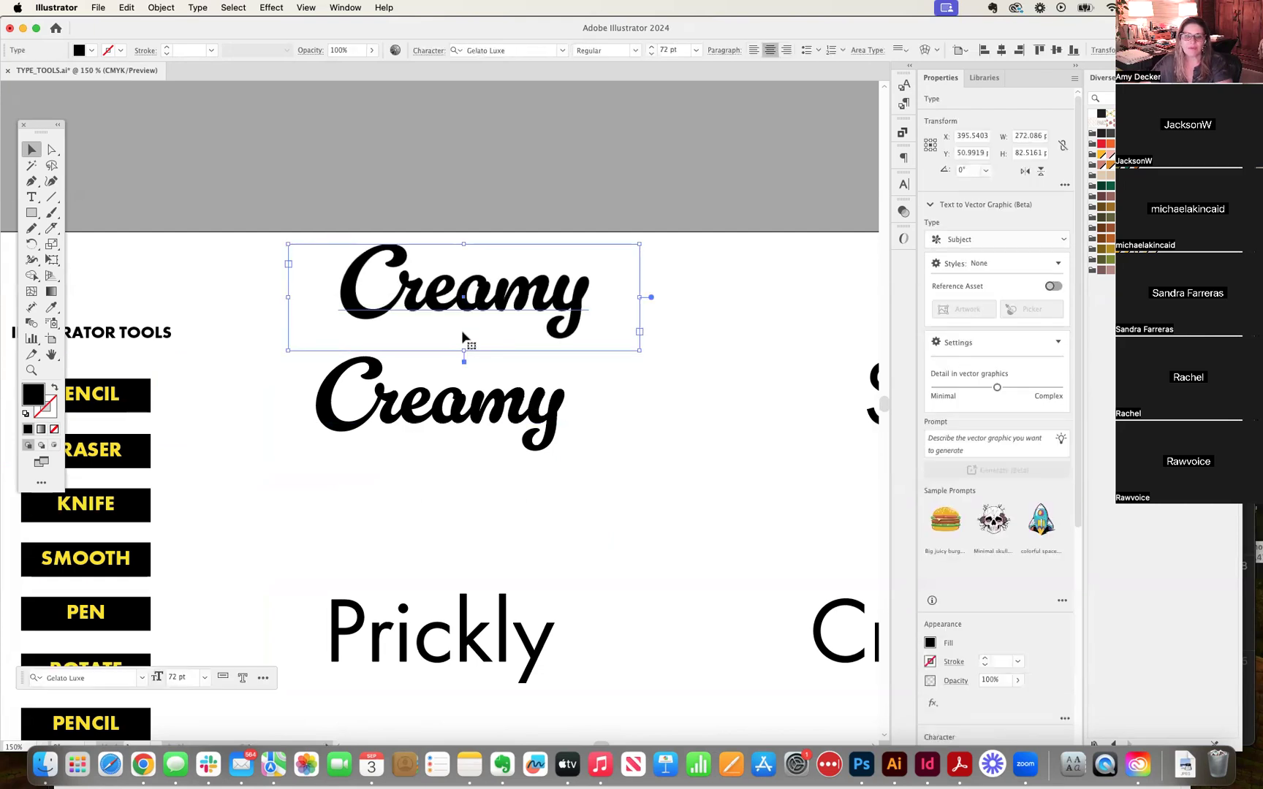
{"action": "left_click_drag", "start_coordinate": [462, 402], "coordinate": [472, 444]}
{"action": "left_click_drag", "start_coordinate": [469, 296], "coordinate": [469, 307]}
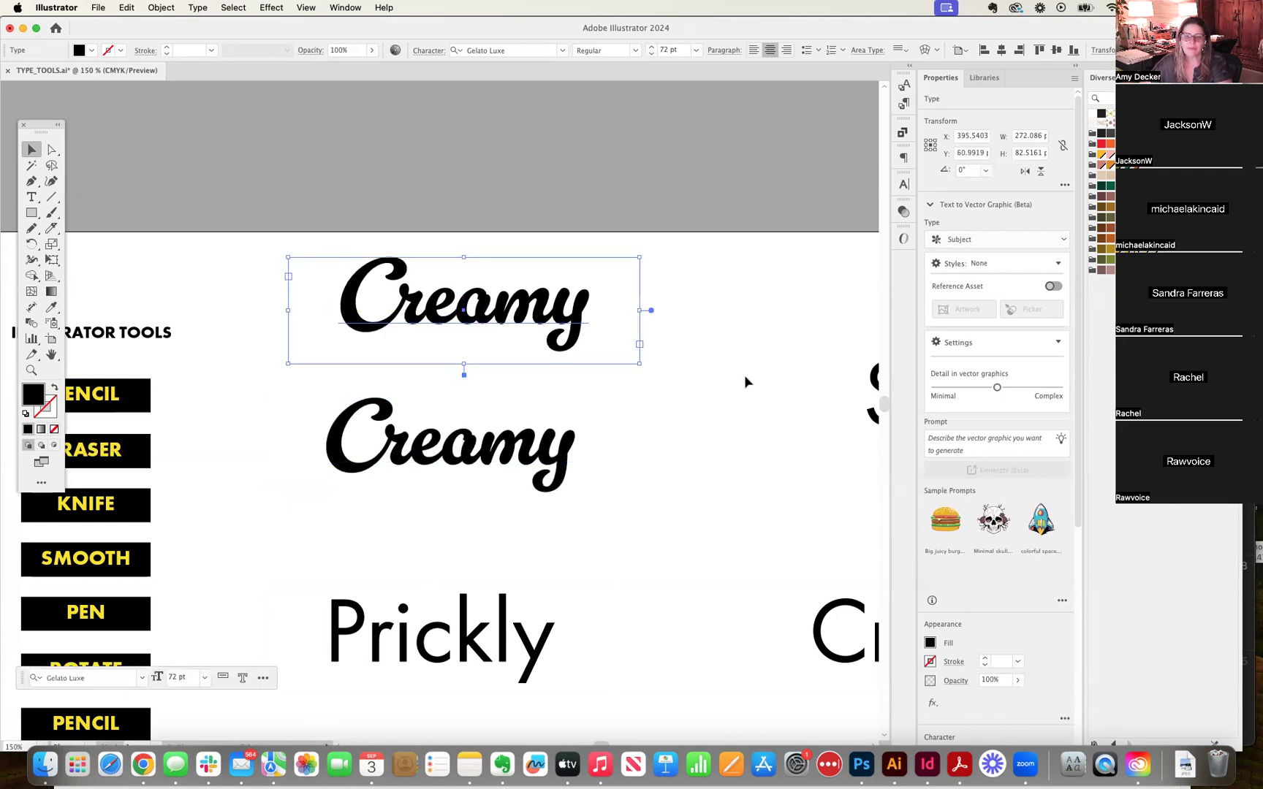
{"action": "left_click", "coordinate": [744, 375]}
Step: Convert the lower "Creamy" text to outlines and examine its letter paths up close
{"action": "left_click", "coordinate": [474, 470]}
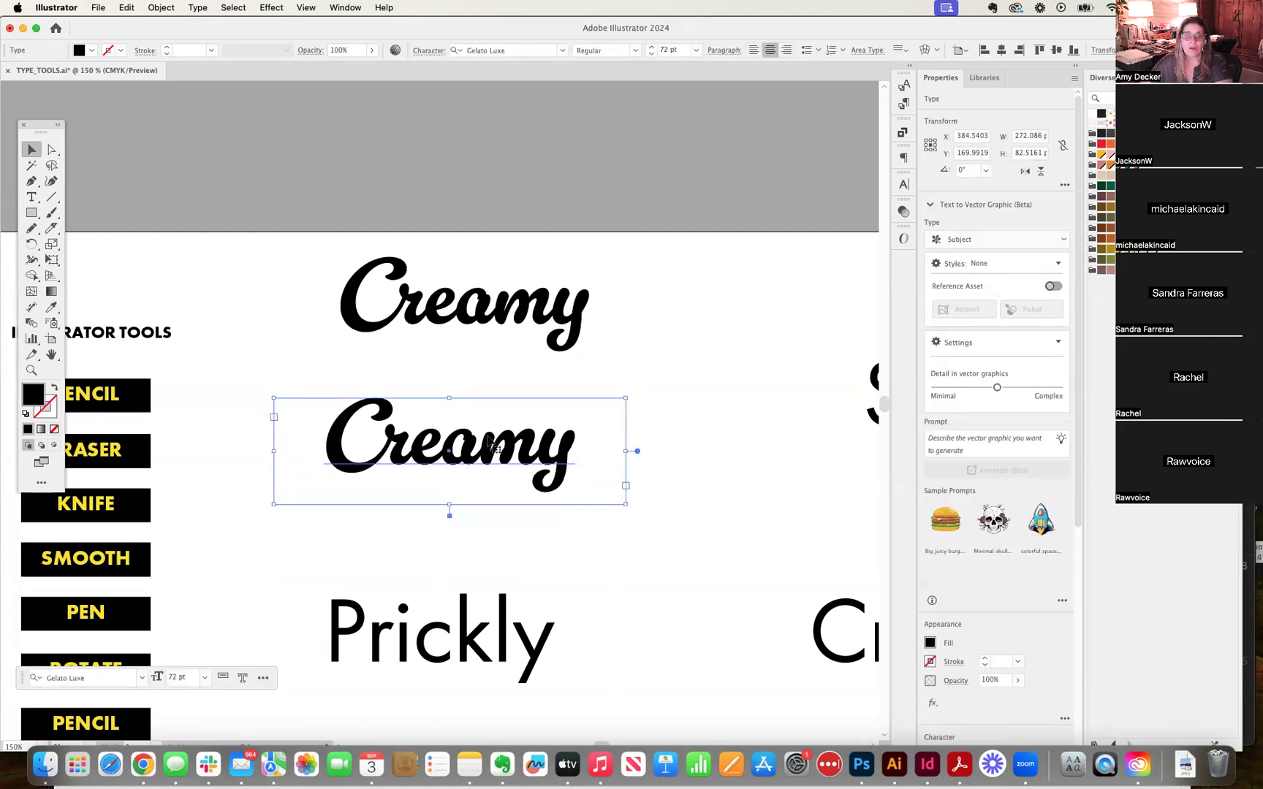
{"action": "left_click", "coordinate": [197, 8]}
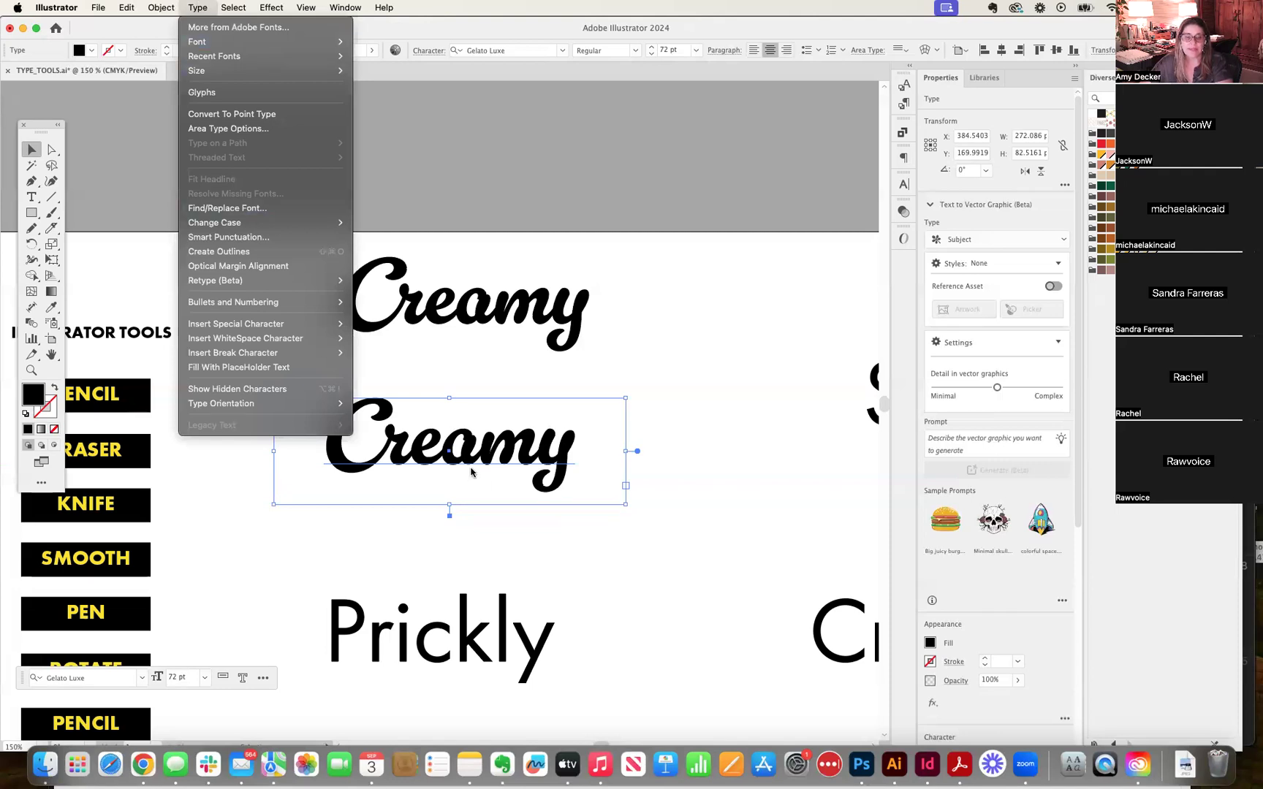
{"action": "left_click", "coordinate": [251, 252]}
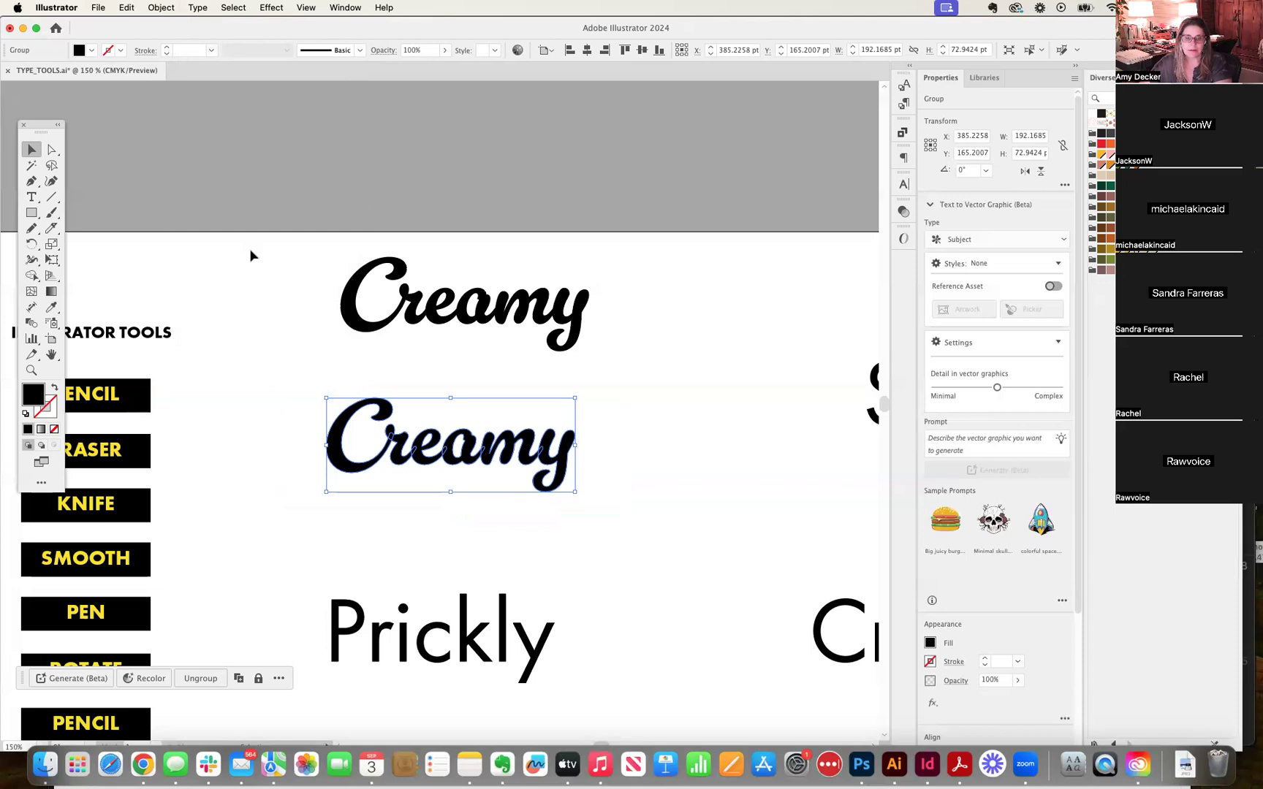
{"action": "key", "text": "super+equal"}
{"action": "key", "text": "super+equal"}
{"action": "key", "text": "super+equal"}
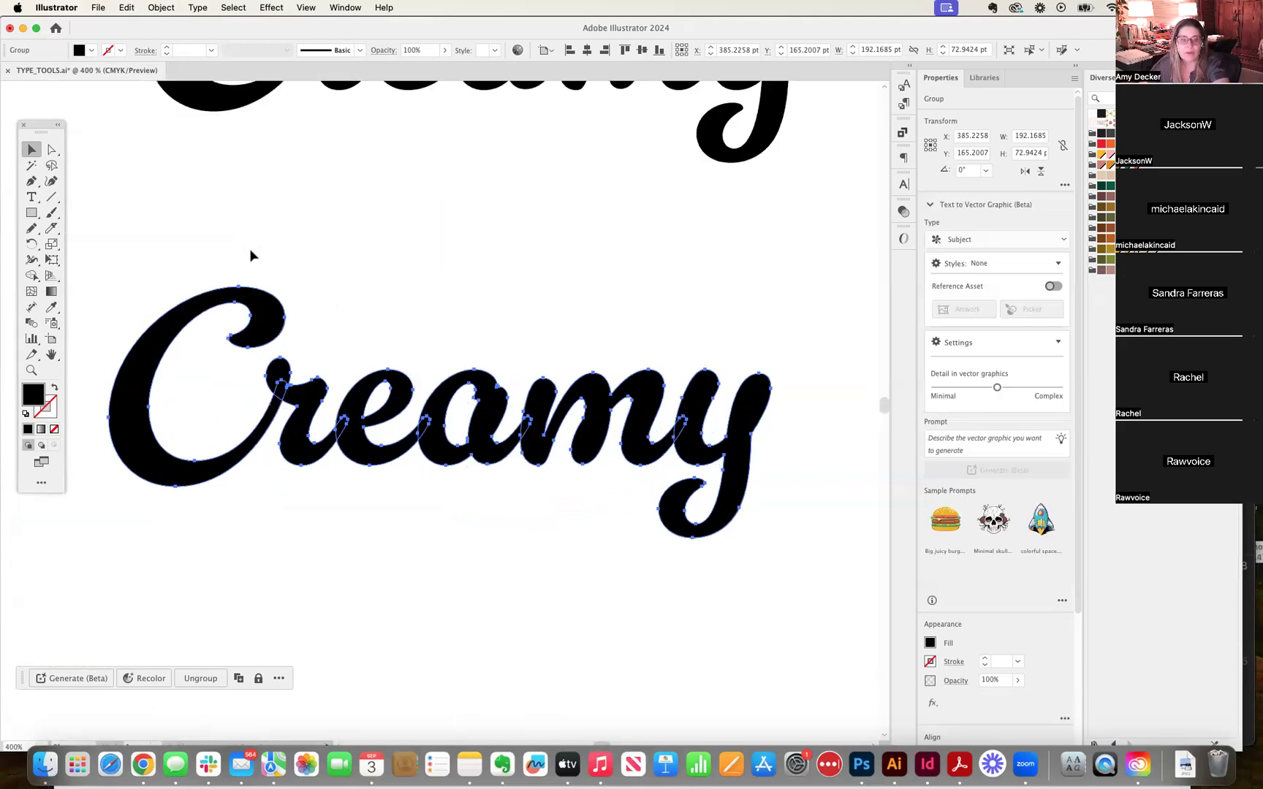
{"action": "key", "text": "super+equal"}
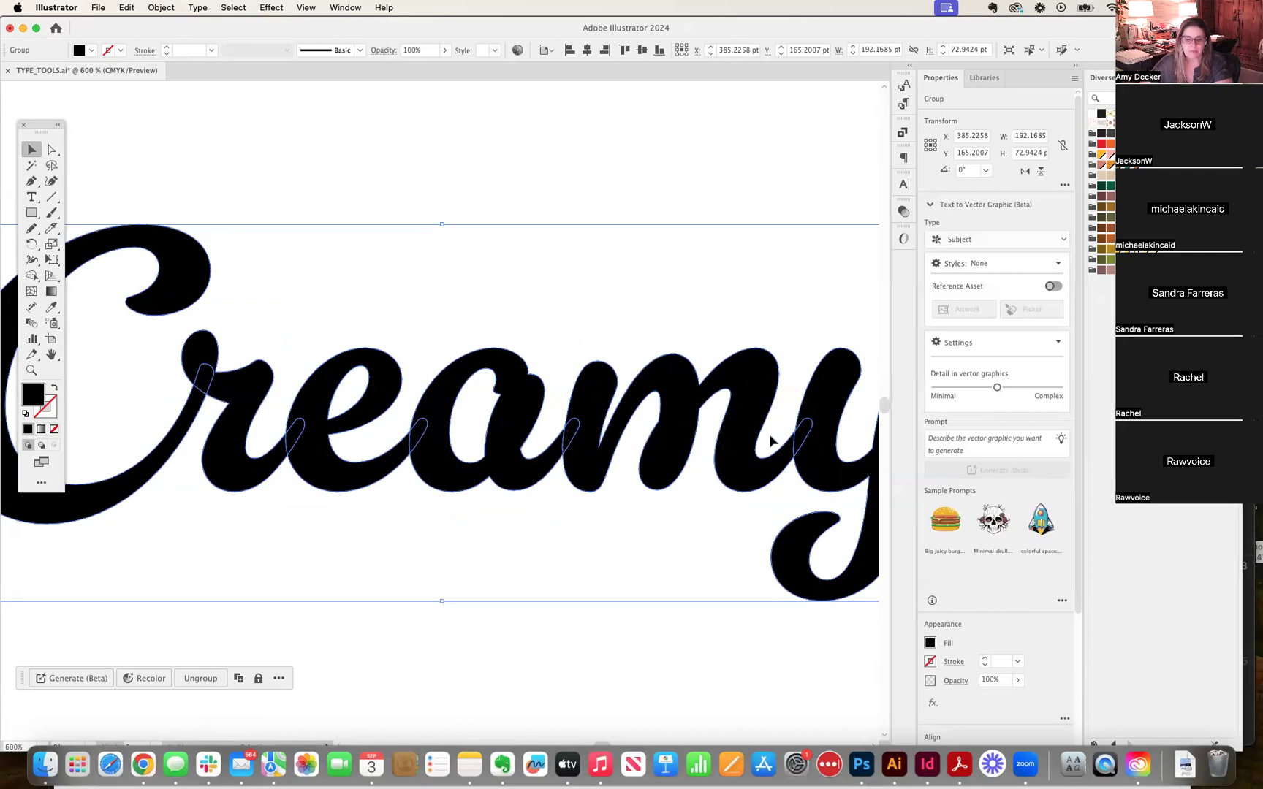
{"action": "key", "text": "super+minus"}
{"action": "key", "text": "super+minus"}
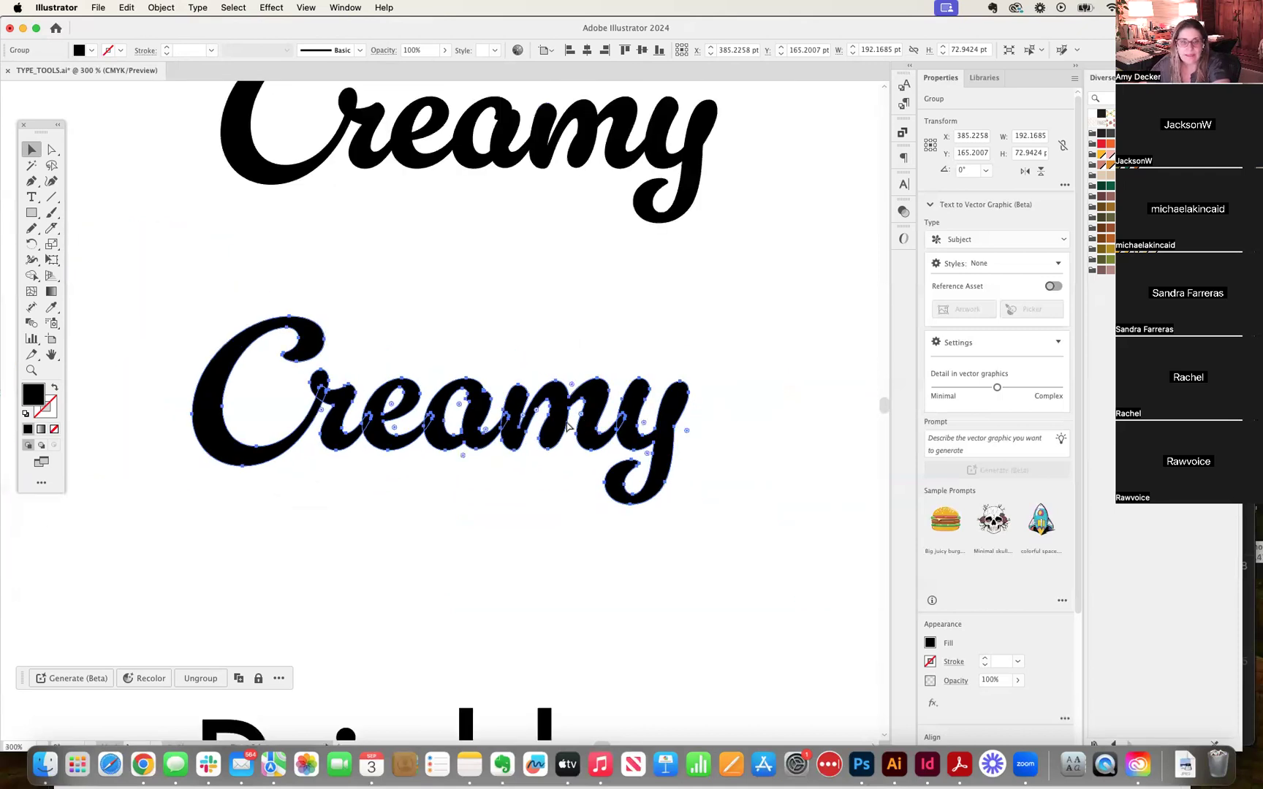
Step: Try moving the outlined "Creamy" about 9 pt right and 5 pt up, and undo the move
{"action": "left_click", "coordinate": [482, 533]}
{"action": "mouse_move", "coordinate": [522, 421]}
{"action": "left_mouse_down"}
{"action": "mouse_move", "coordinate": [553, 532]}
{"action": "mouse_move", "coordinate": [540, 410]}
{"action": "left_mouse_up"}
{"action": "key", "text": "z"}
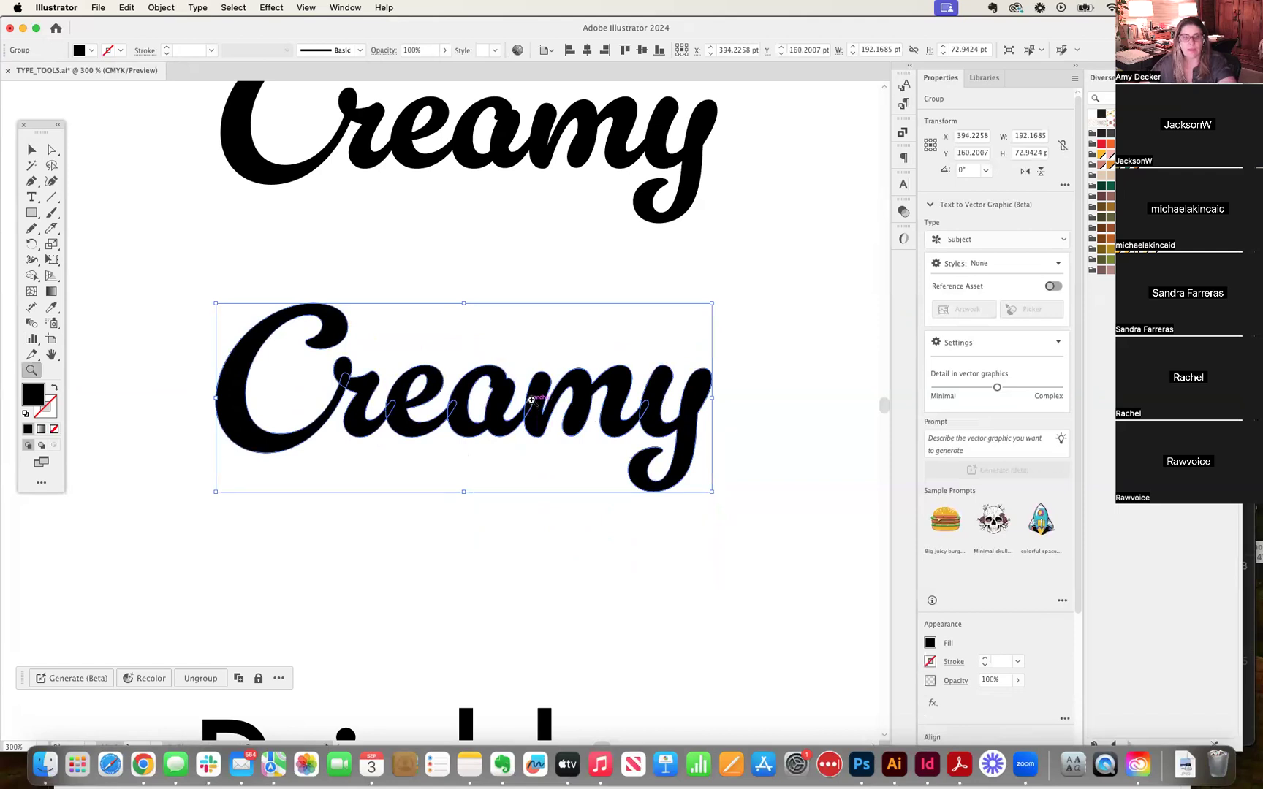
{"action": "key", "text": "super+z"}
{"action": "key", "text": "super+z"}
{"action": "key", "text": "super+z"}
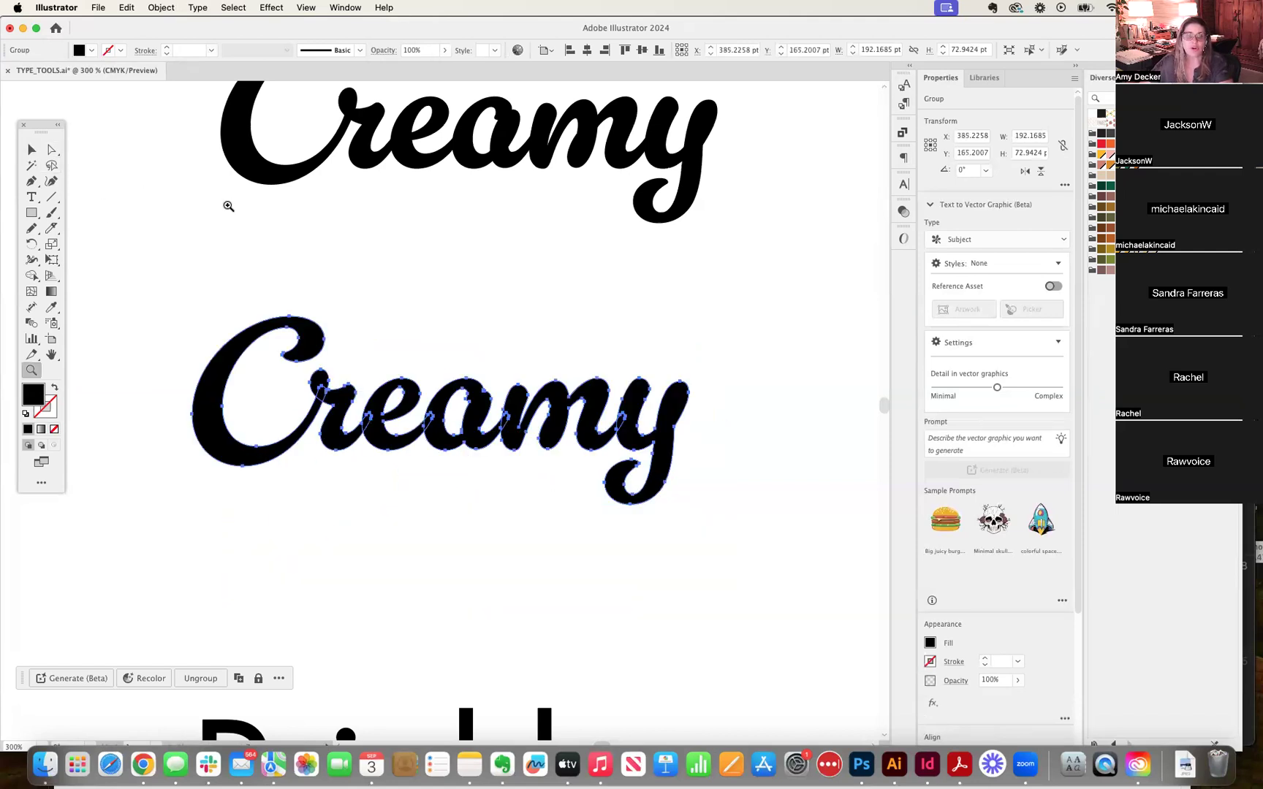
Step: Nudge the upper, still editable "Creamy" text object to about Y 60 pt
{"action": "scroll", "coordinate": [393, 277], "scroll_direction": "up", "scroll_amount": 5}
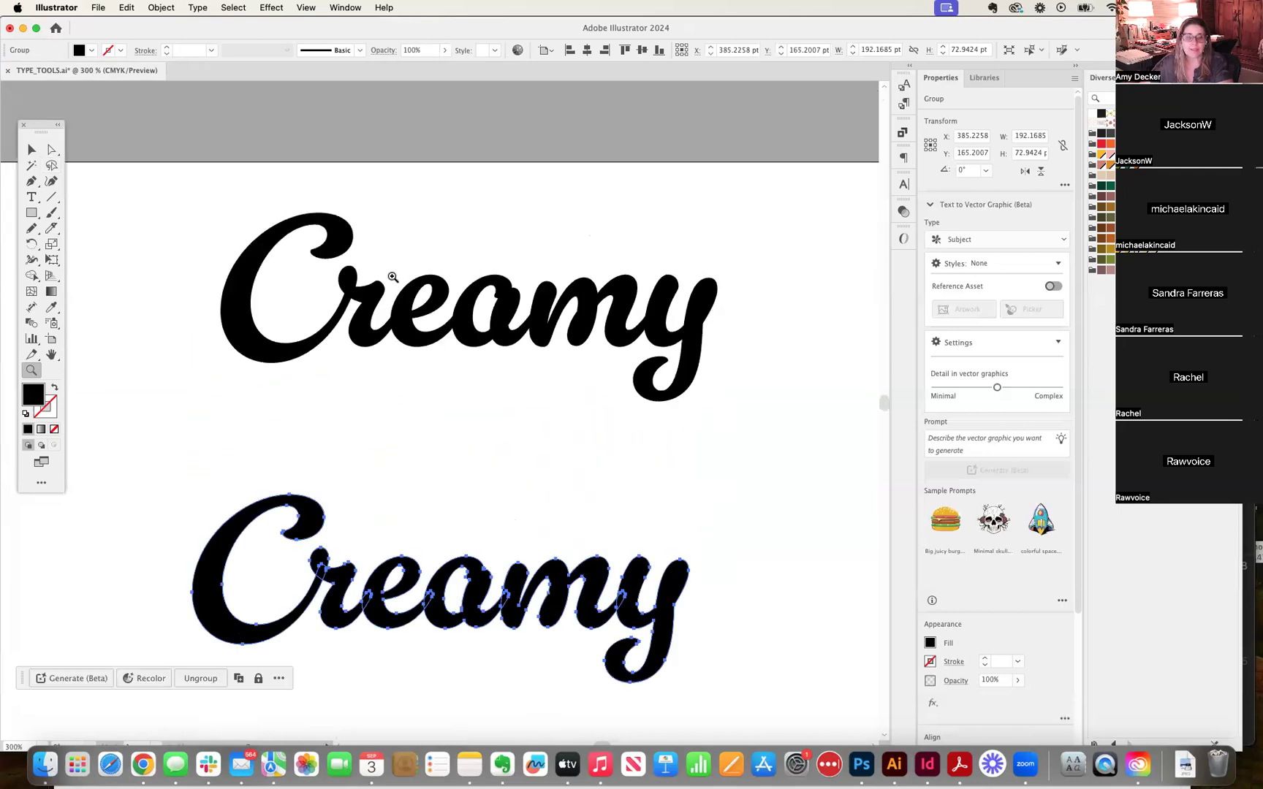
{"action": "scroll", "coordinate": [393, 277], "scroll_direction": "down", "scroll_amount": 3}
{"action": "left_click", "coordinate": [32, 149]}
{"action": "mouse_move", "coordinate": [476, 235]}
{"action": "left_mouse_down"}
{"action": "mouse_move", "coordinate": [477, 253]}
{"action": "mouse_move", "coordinate": [476, 228]}
{"action": "left_mouse_up"}
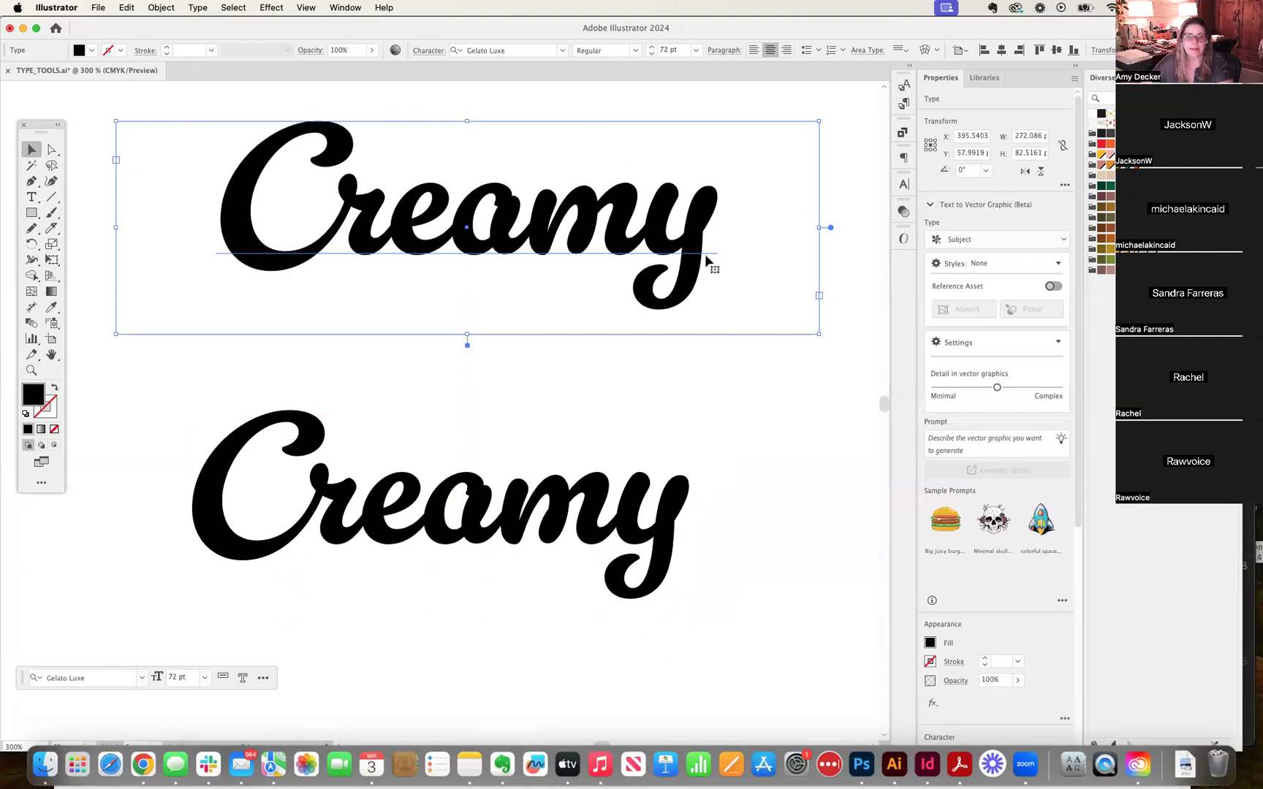
{"action": "left_click_drag", "start_coordinate": [570, 253], "coordinate": [569, 258]}
Step: Highlight all the letters of the upper "Creamy" with the Type tool
{"action": "left_click", "coordinate": [32, 197]}
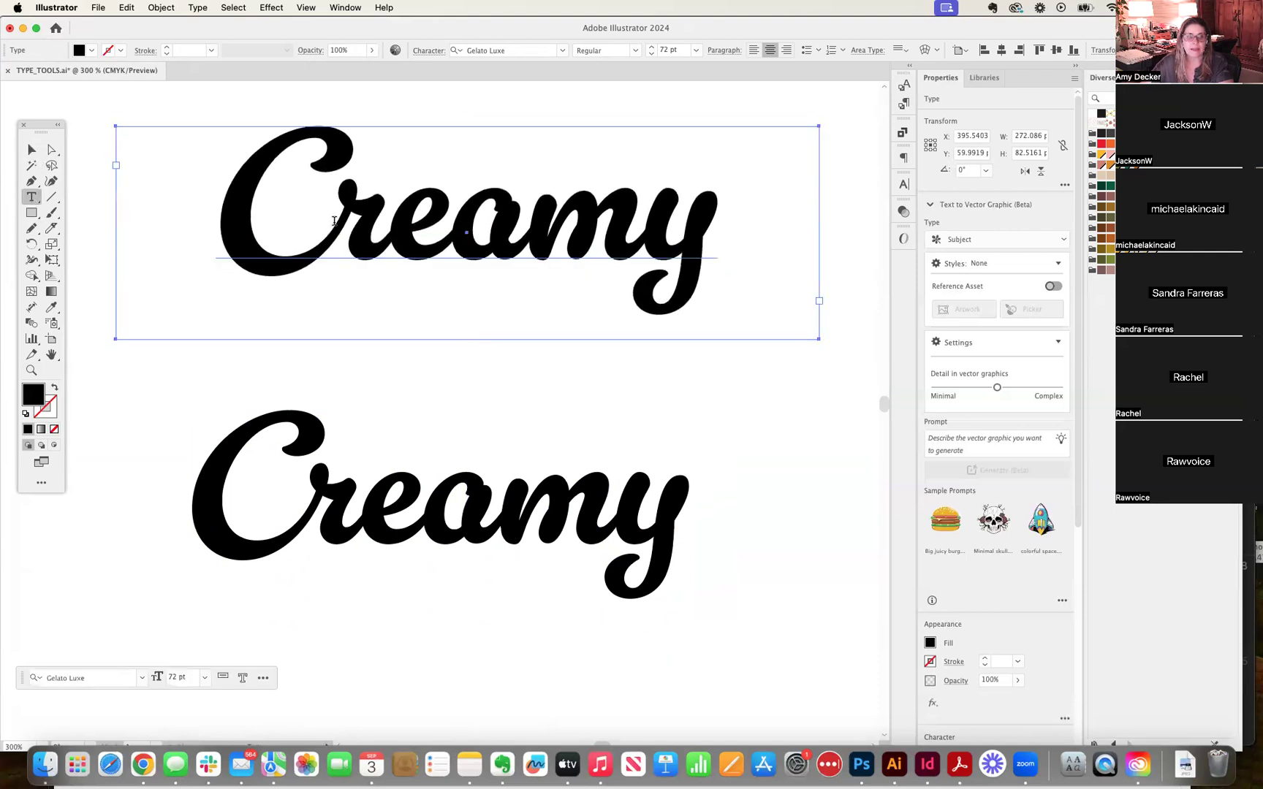
{"action": "left_click", "coordinate": [327, 219]}
{"action": "double_click", "coordinate": [327, 219]}
{"action": "left_click_drag", "start_coordinate": [210, 211], "coordinate": [718, 232]}
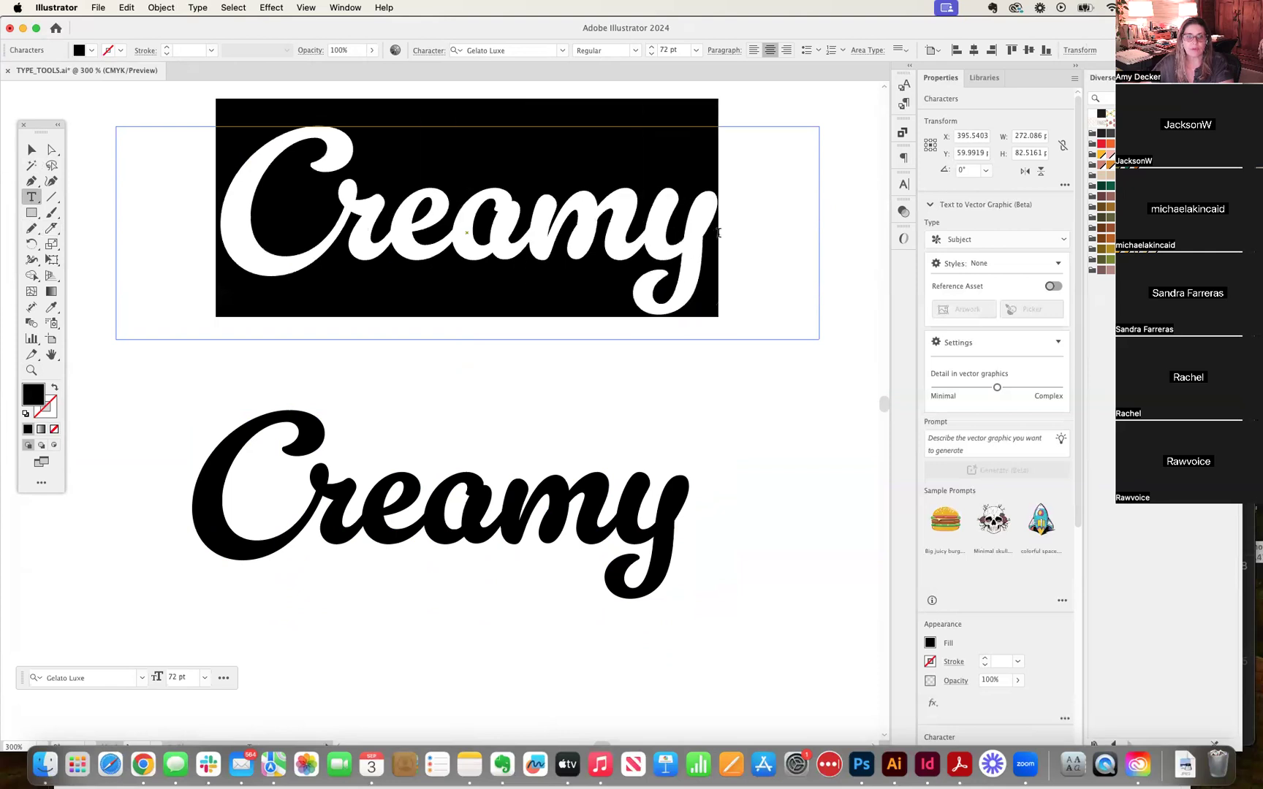
Step: Move the outlined lower "Creamy" to about X 391 pt, Y 160 pt
{"action": "left_click", "coordinate": [30, 150]}
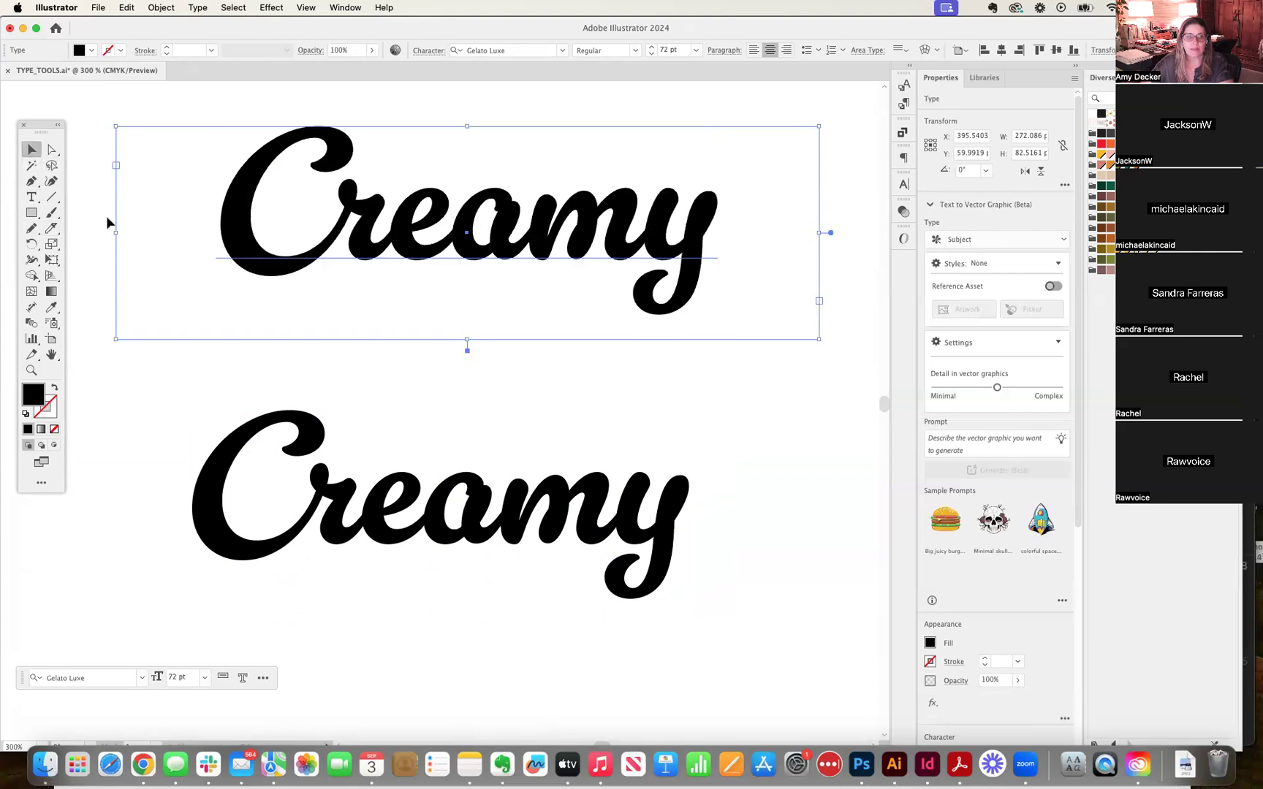
{"action": "left_click", "coordinate": [393, 516]}
{"action": "left_click", "coordinate": [382, 537]}
{"action": "mouse_move", "coordinate": [382, 537]}
{"action": "left_mouse_down"}
{"action": "mouse_move", "coordinate": [414, 526]}
{"action": "mouse_move", "coordinate": [373, 526]}
{"action": "mouse_move", "coordinate": [396, 524]}
{"action": "left_mouse_up"}
Step: Try to highlight the letters of the outlined "Creamy" with the Type tool, and return to the Selection tool with nothing selected
{"action": "left_click", "coordinate": [31, 197]}
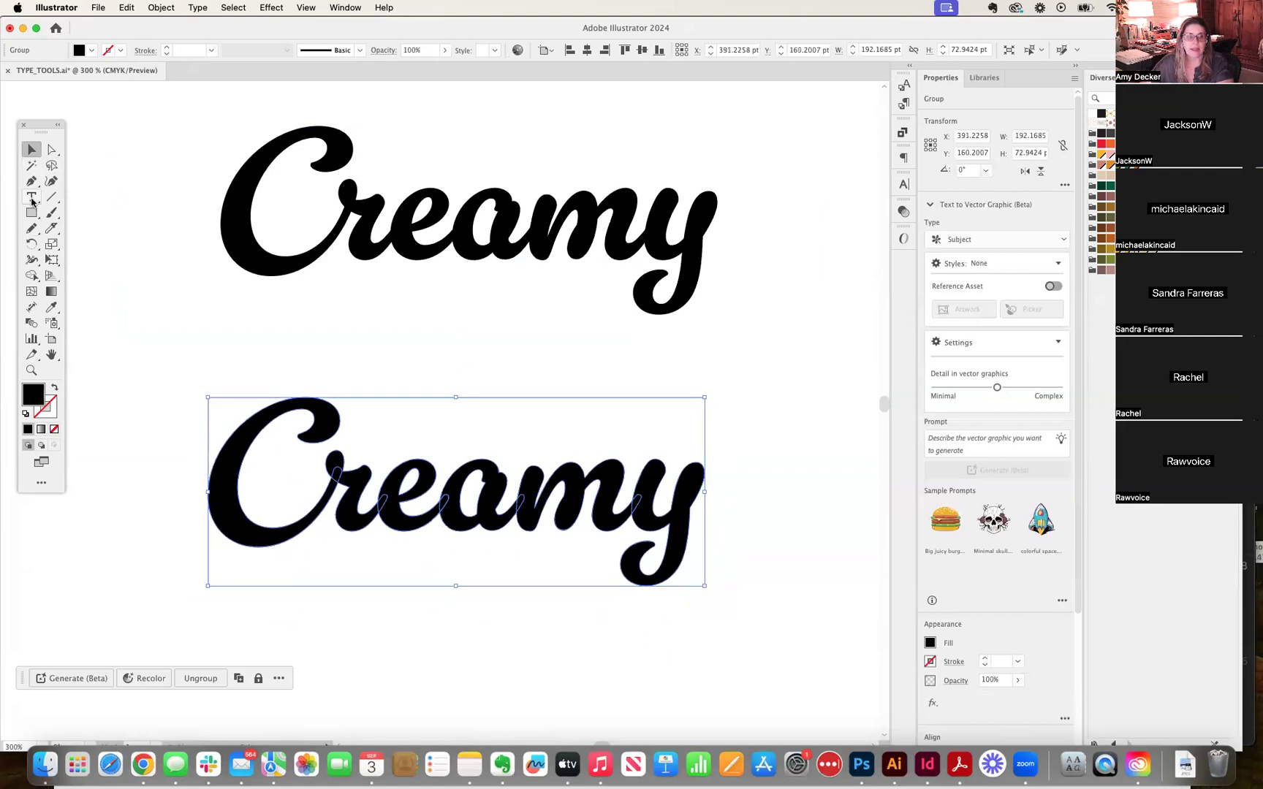
{"action": "left_click_drag", "start_coordinate": [211, 443], "coordinate": [776, 478]}
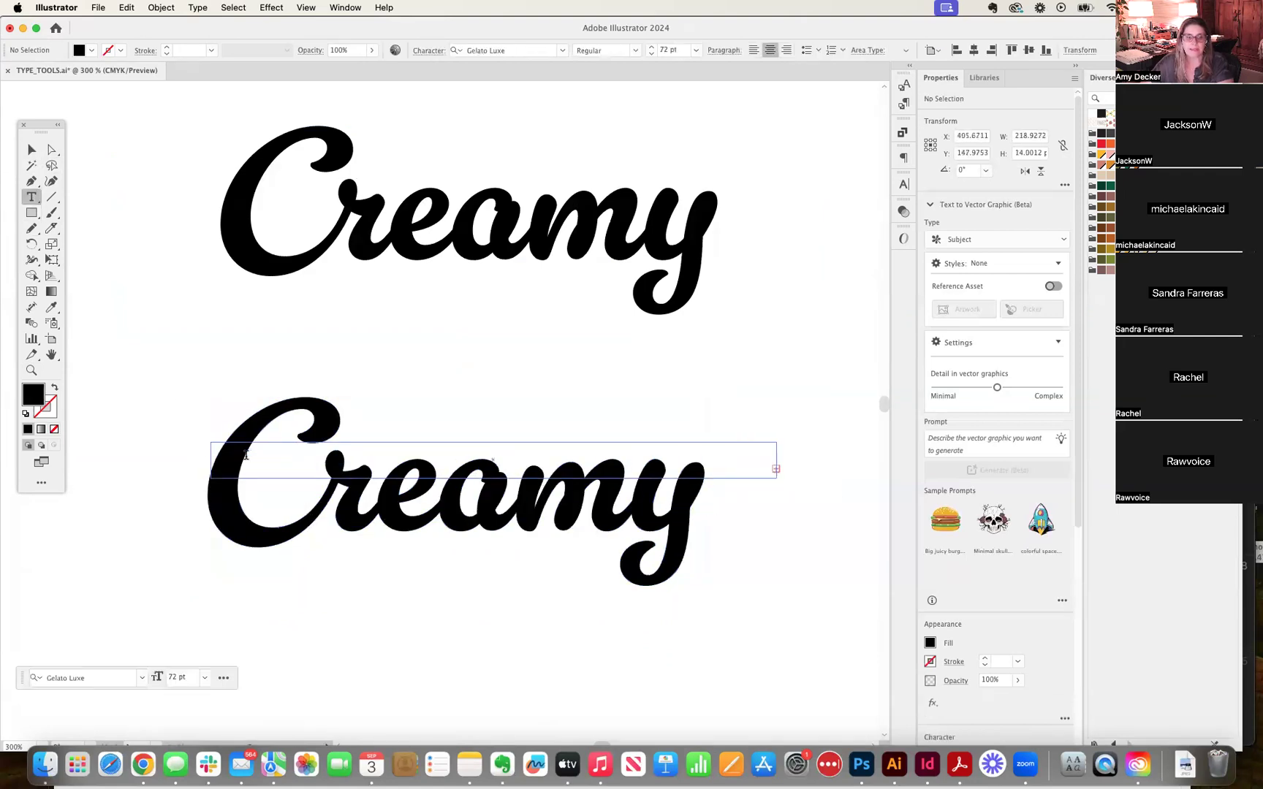
{"action": "left_click", "coordinate": [32, 149]}
{"action": "left_click", "coordinate": [280, 411]}
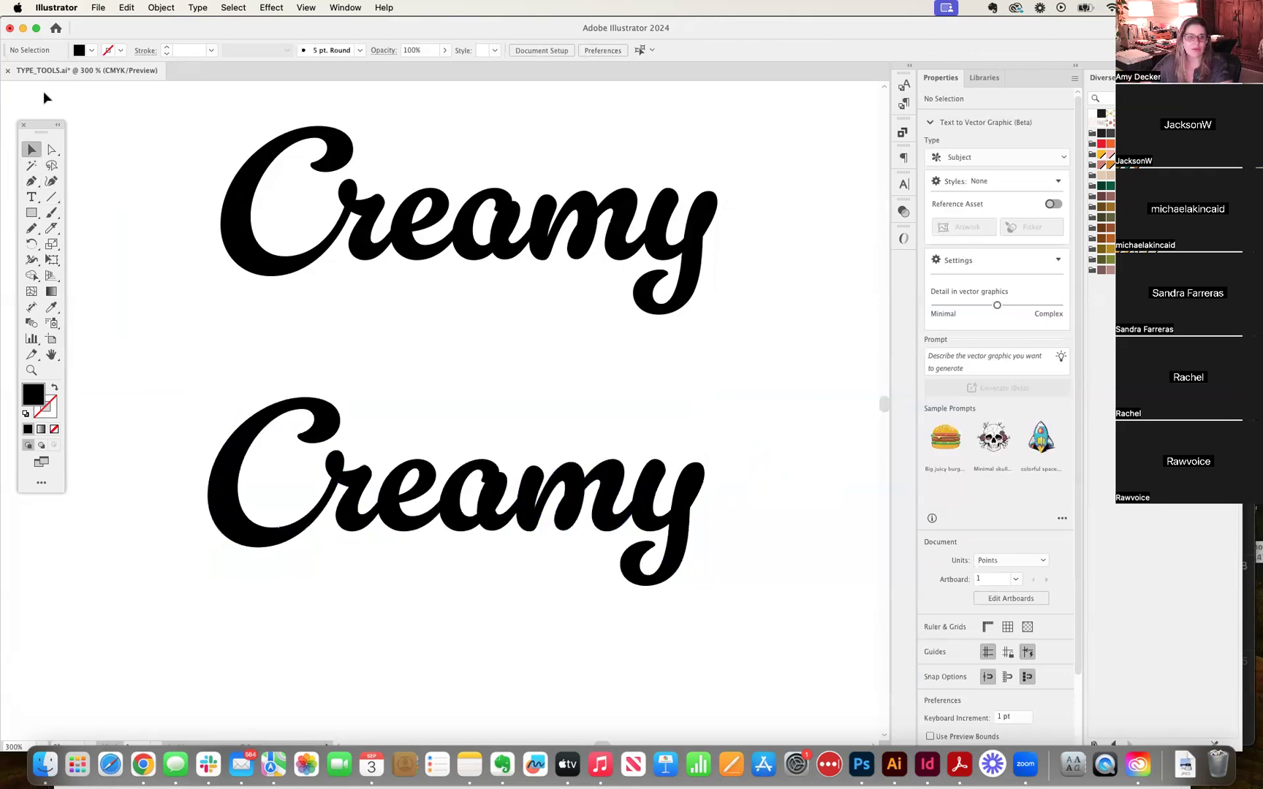
Step: Move the outlined "Creamy" up to about Y 155 pt and ungroup its letters
{"action": "left_click_drag", "start_coordinate": [382, 516], "coordinate": [379, 505]}
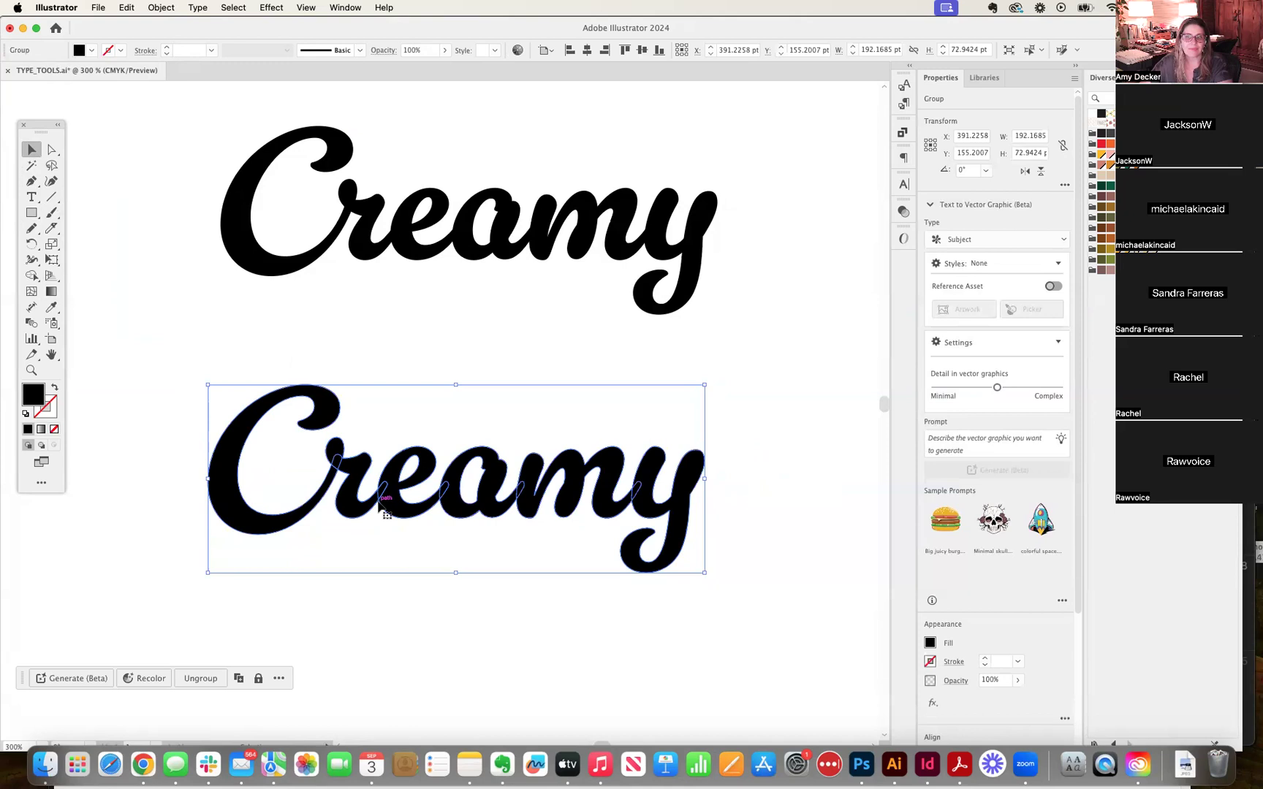
{"action": "left_click", "coordinate": [160, 7]}
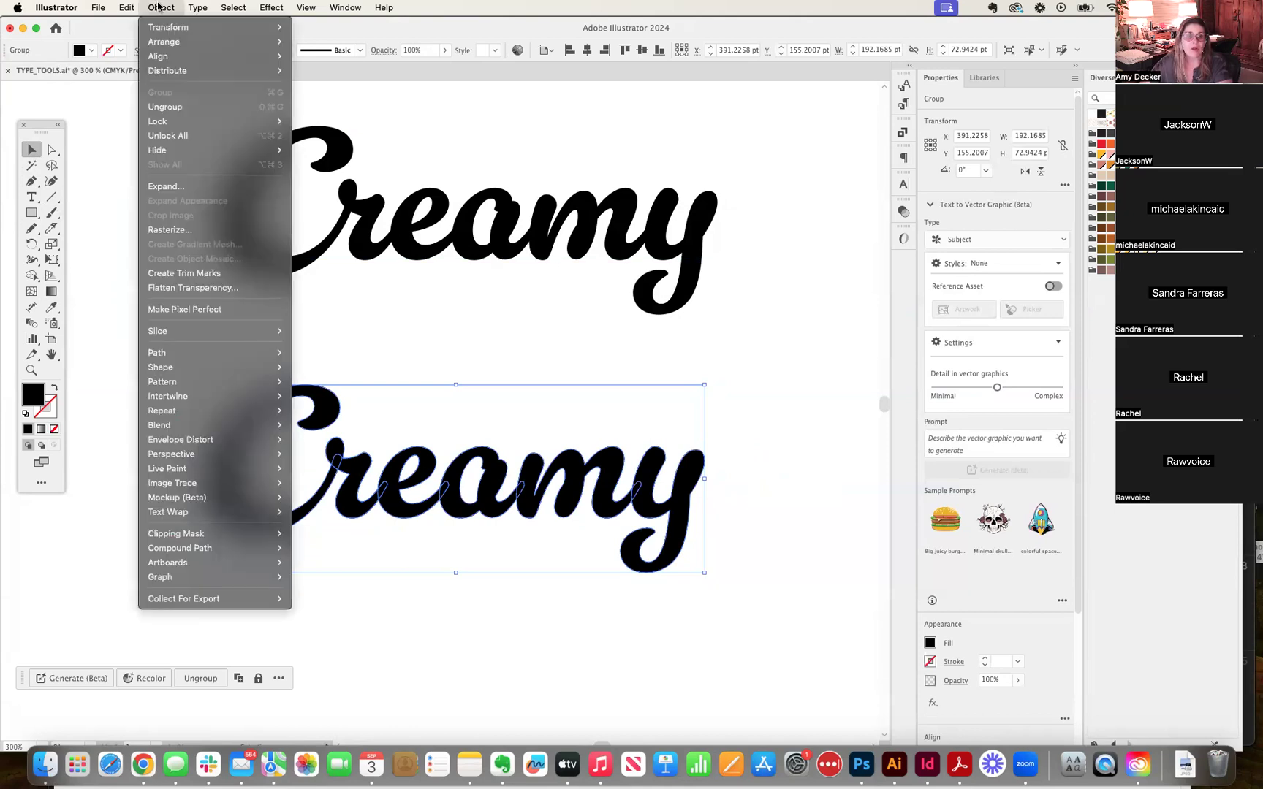
{"action": "mouse_move", "coordinate": [167, 48]}
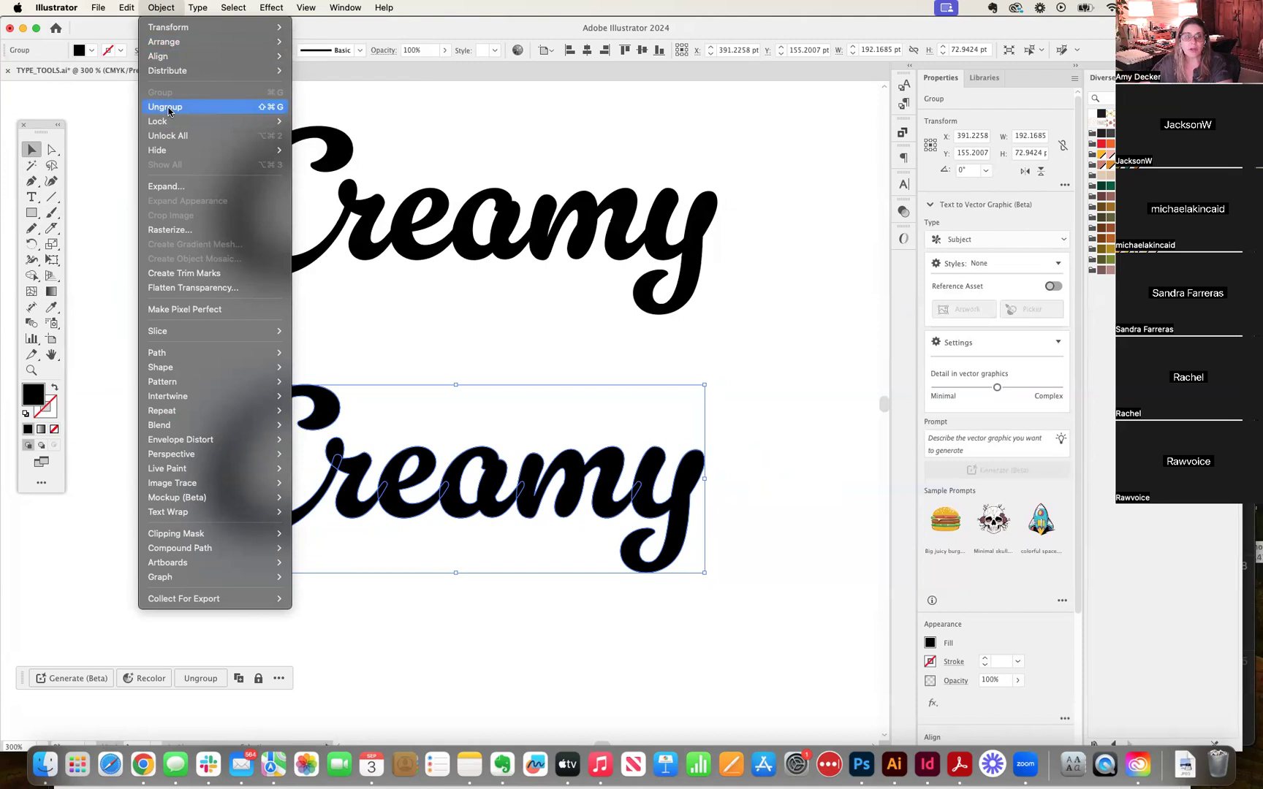
{"action": "left_click", "coordinate": [168, 109]}
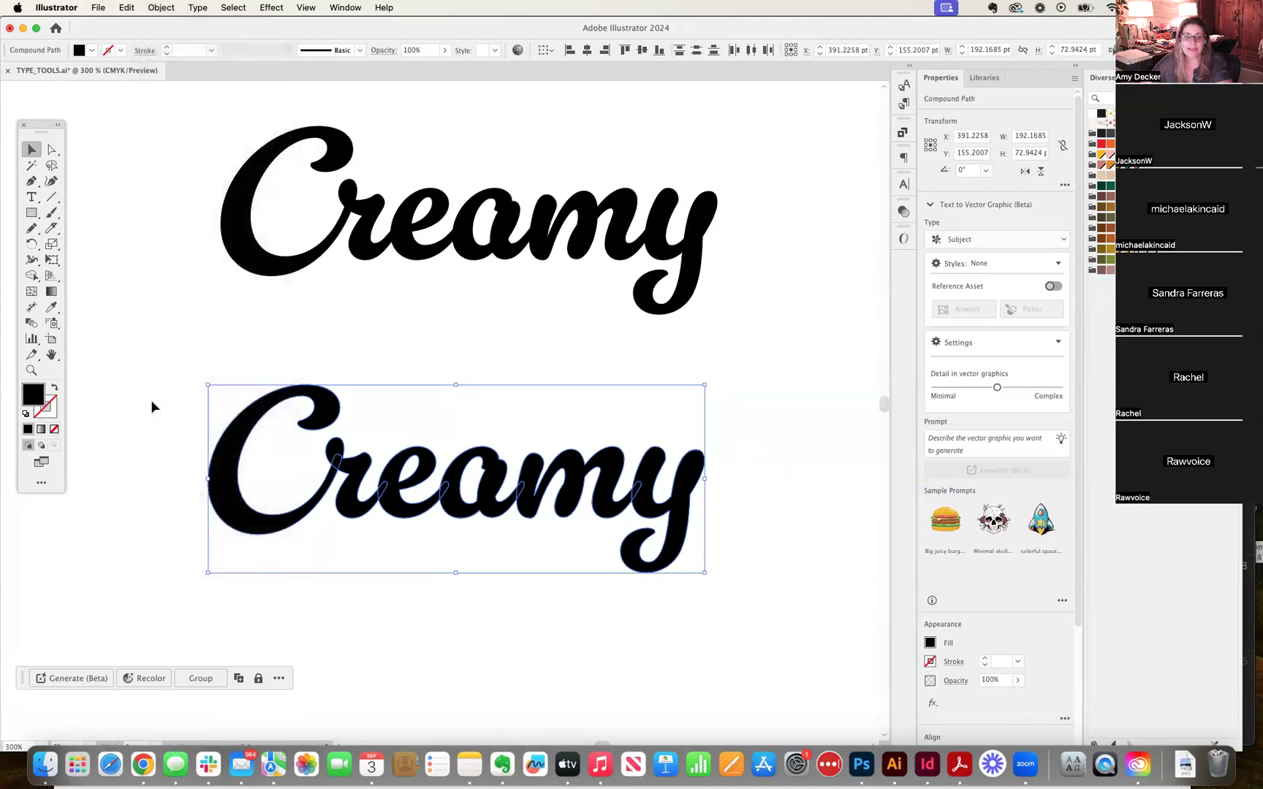
{"action": "left_click", "coordinate": [738, 506]}
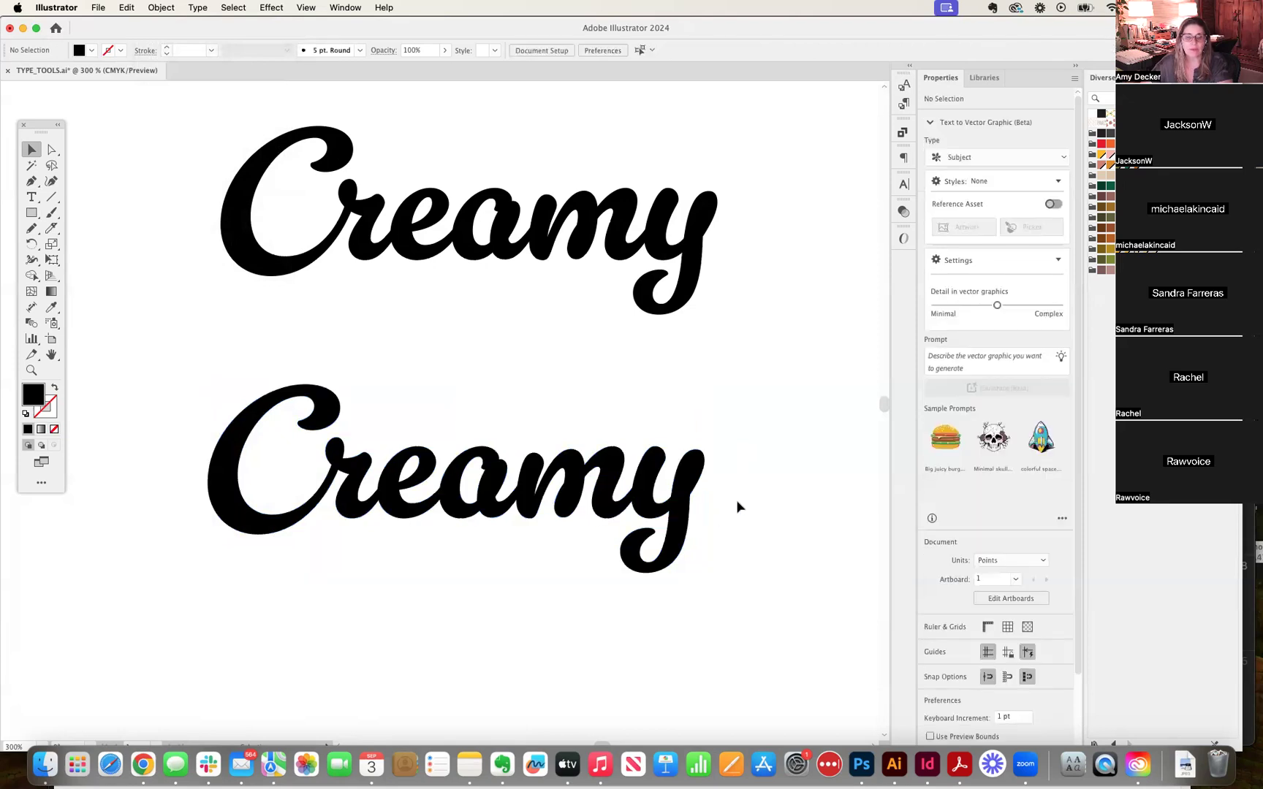
Step: Try pulling the outlined letter "a" up between the two words, and undo back to the grouped outlines
{"action": "left_click_drag", "start_coordinate": [466, 512], "coordinate": [486, 375]}
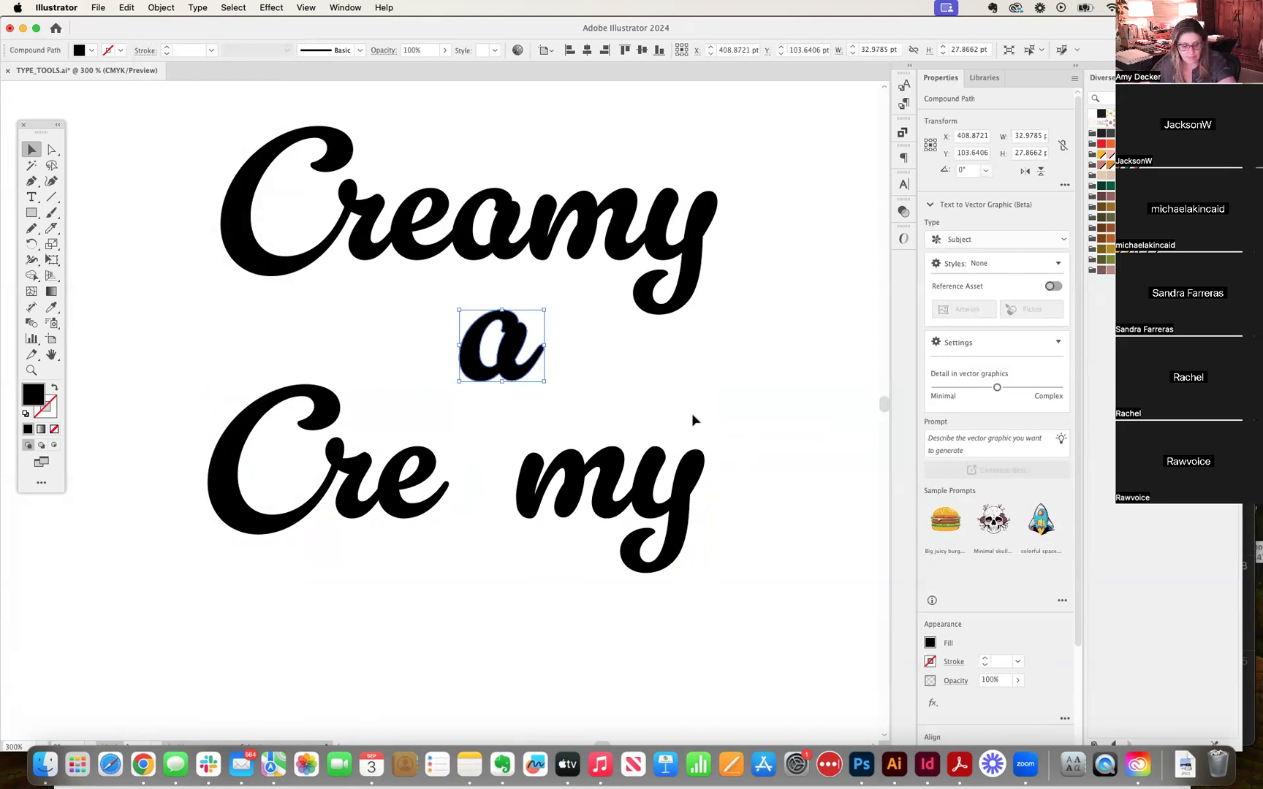
{"action": "left_click", "coordinate": [691, 414]}
{"action": "key", "text": "super+z"}
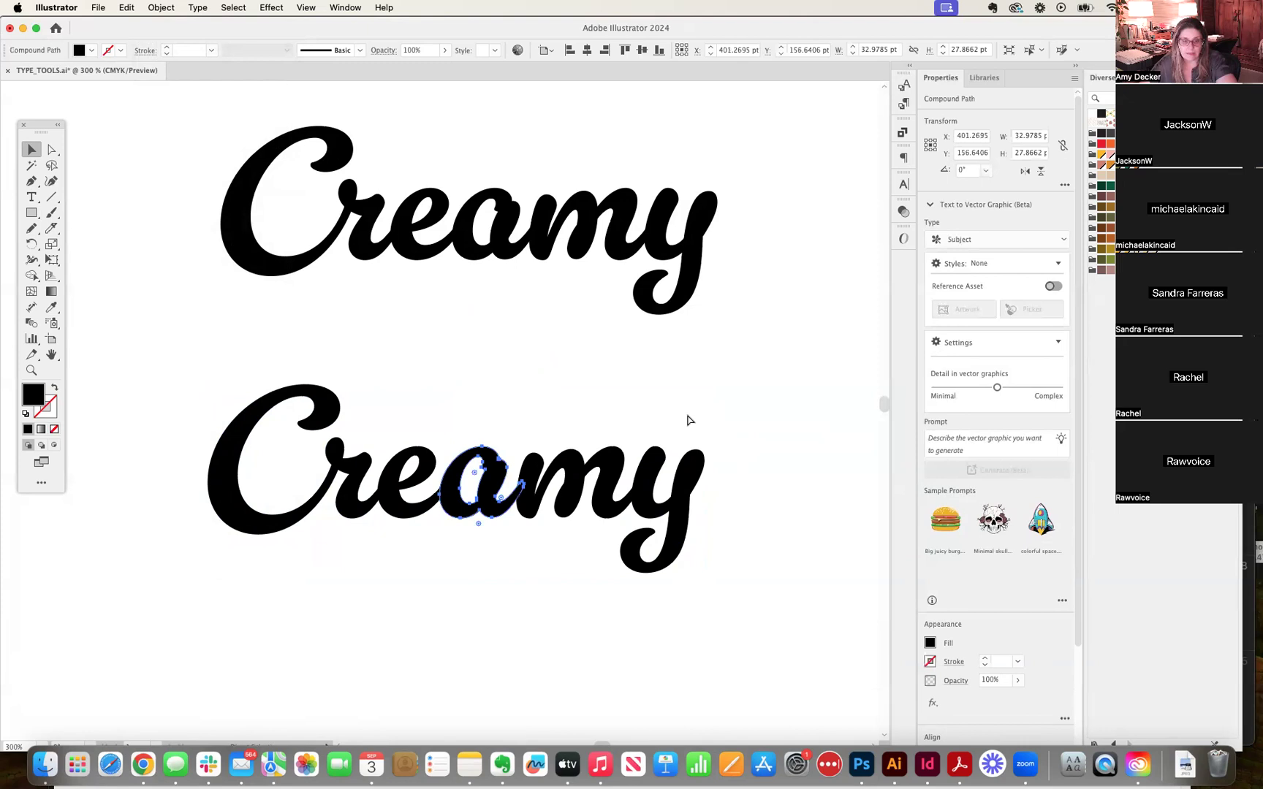
{"action": "key", "text": "super+z"}
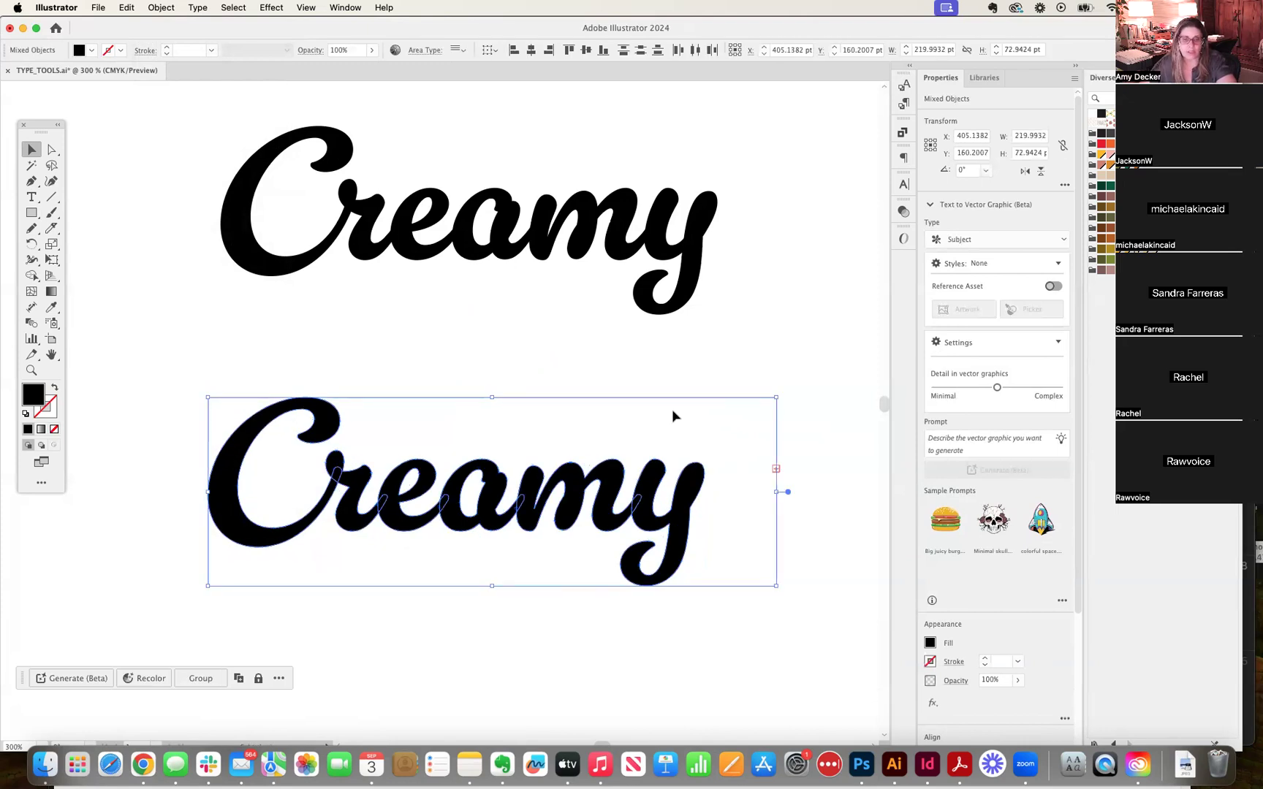
Step: Shift the outlined lower "Creamy" up to about Y 157 pt and ungroup it into separate letters
{"action": "mouse_move", "coordinate": [571, 497]}
{"action": "left_mouse_down"}
{"action": "mouse_move", "coordinate": [615, 445]}
{"action": "mouse_move", "coordinate": [606, 500]}
{"action": "mouse_move", "coordinate": [572, 489]}
{"action": "left_mouse_up"}
{"action": "left_click", "coordinate": [554, 581]}
{"action": "left_click", "coordinate": [571, 515]}
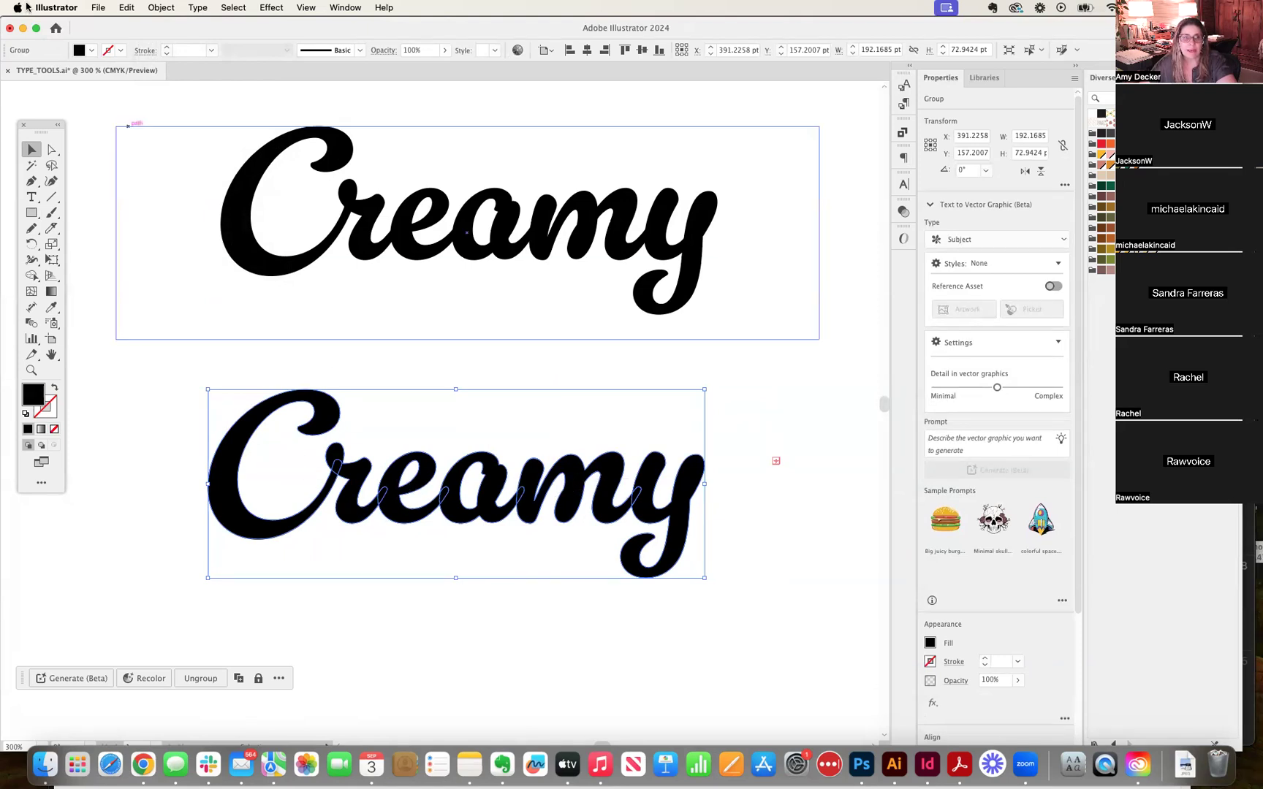
{"action": "left_click", "coordinate": [160, 8]}
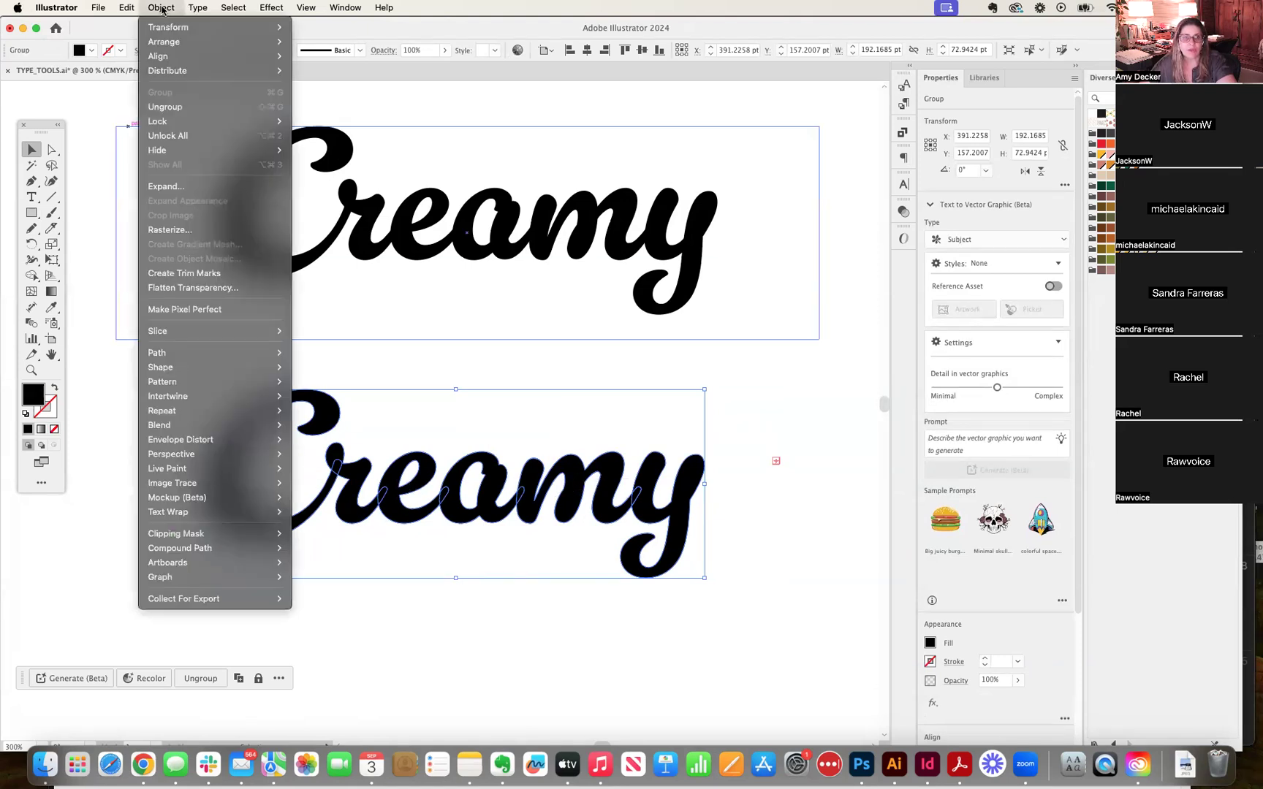
{"action": "left_click", "coordinate": [166, 108]}
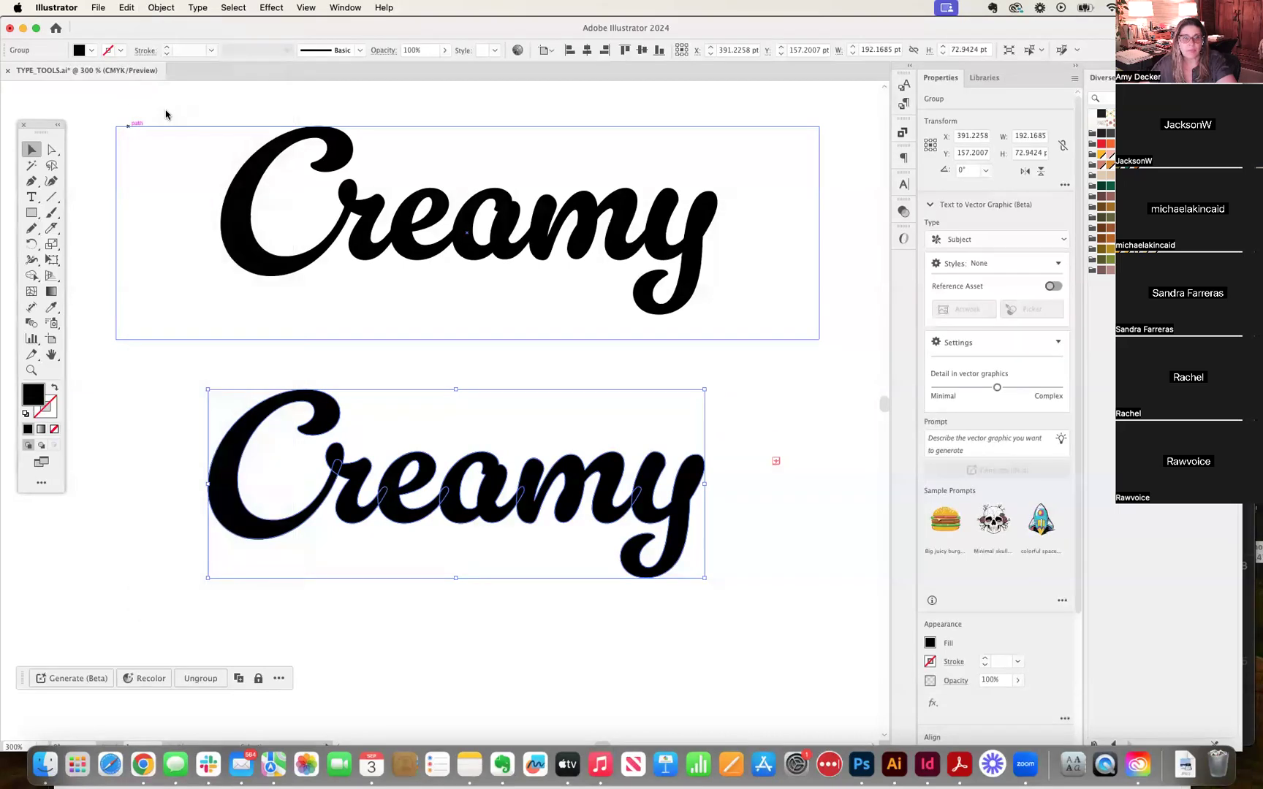
{"action": "left_click", "coordinate": [456, 360]}
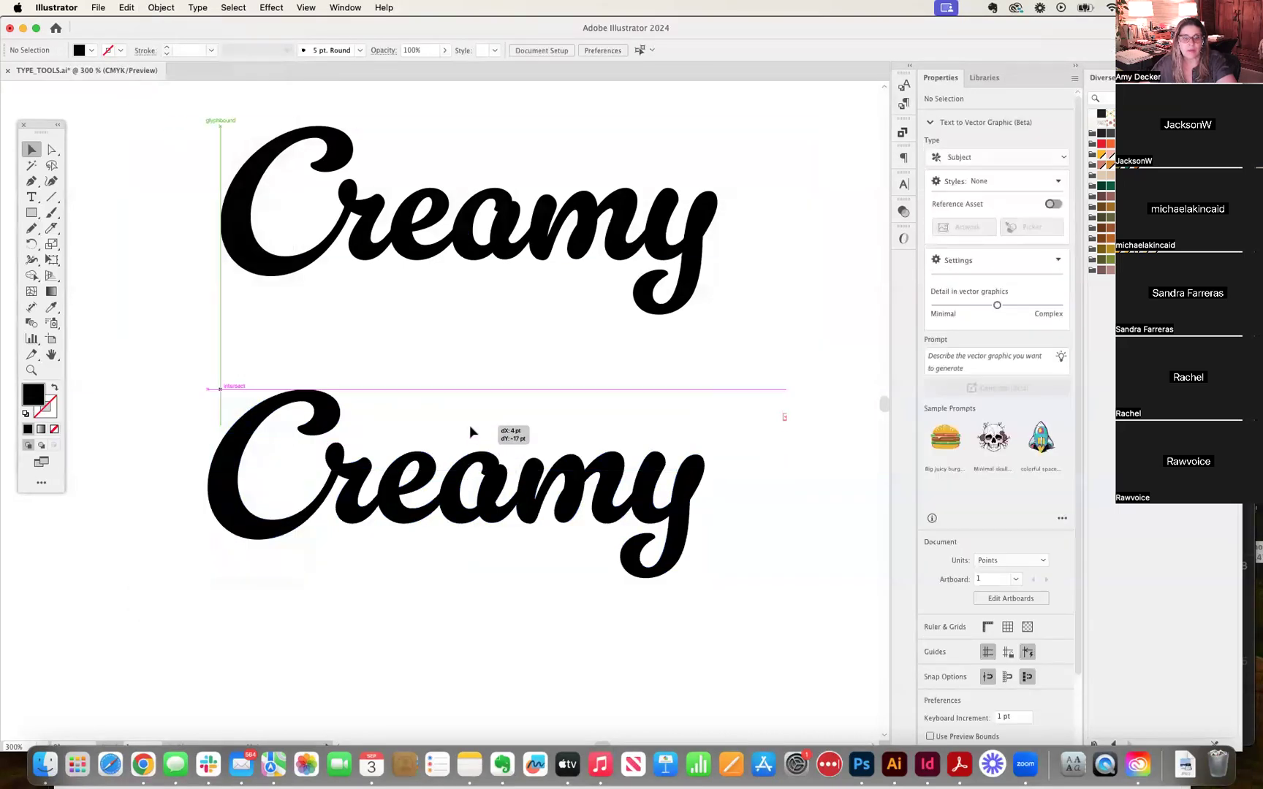
Step: Try moving loose letters such as the "a" out of the ungrouped lower word, and undo the letter moves
{"action": "left_click", "coordinate": [464, 431]}
{"action": "left_click", "coordinate": [451, 458]}
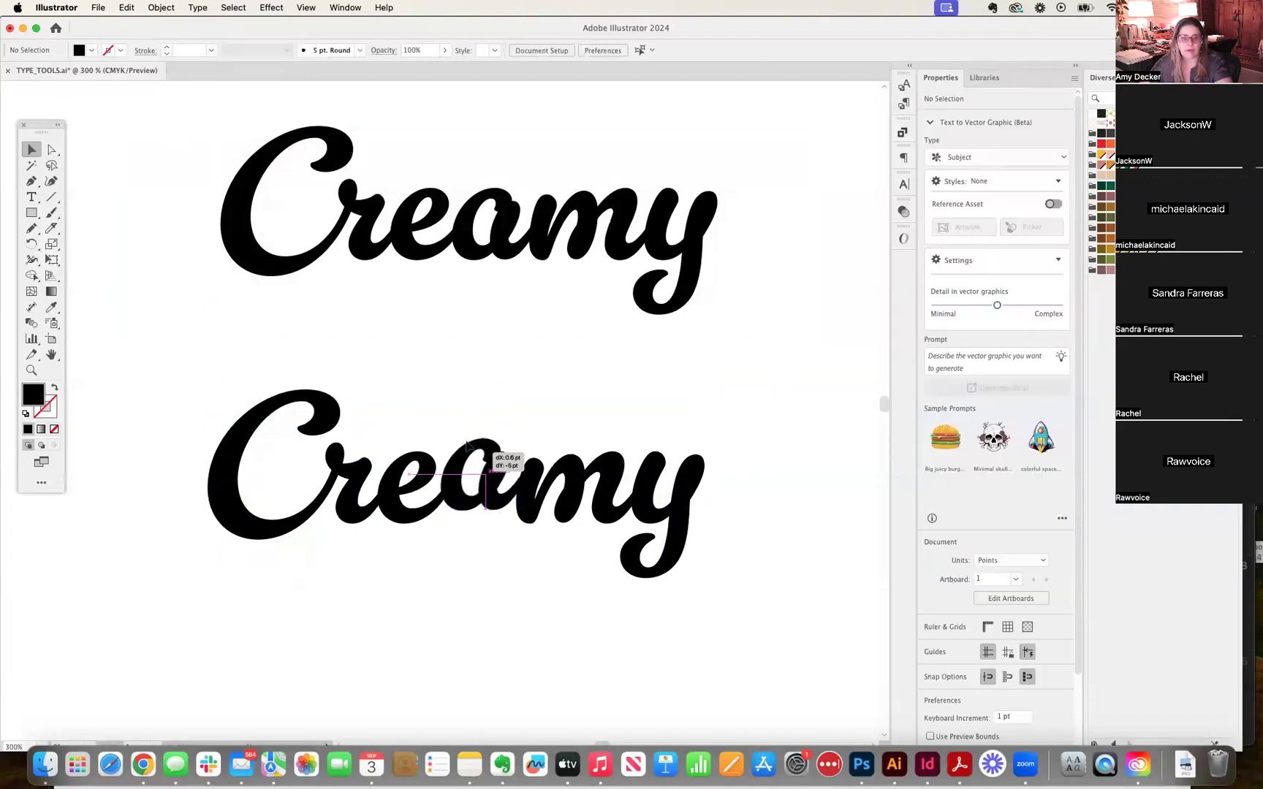
{"action": "left_click_drag", "start_coordinate": [502, 465], "coordinate": [507, 372]}
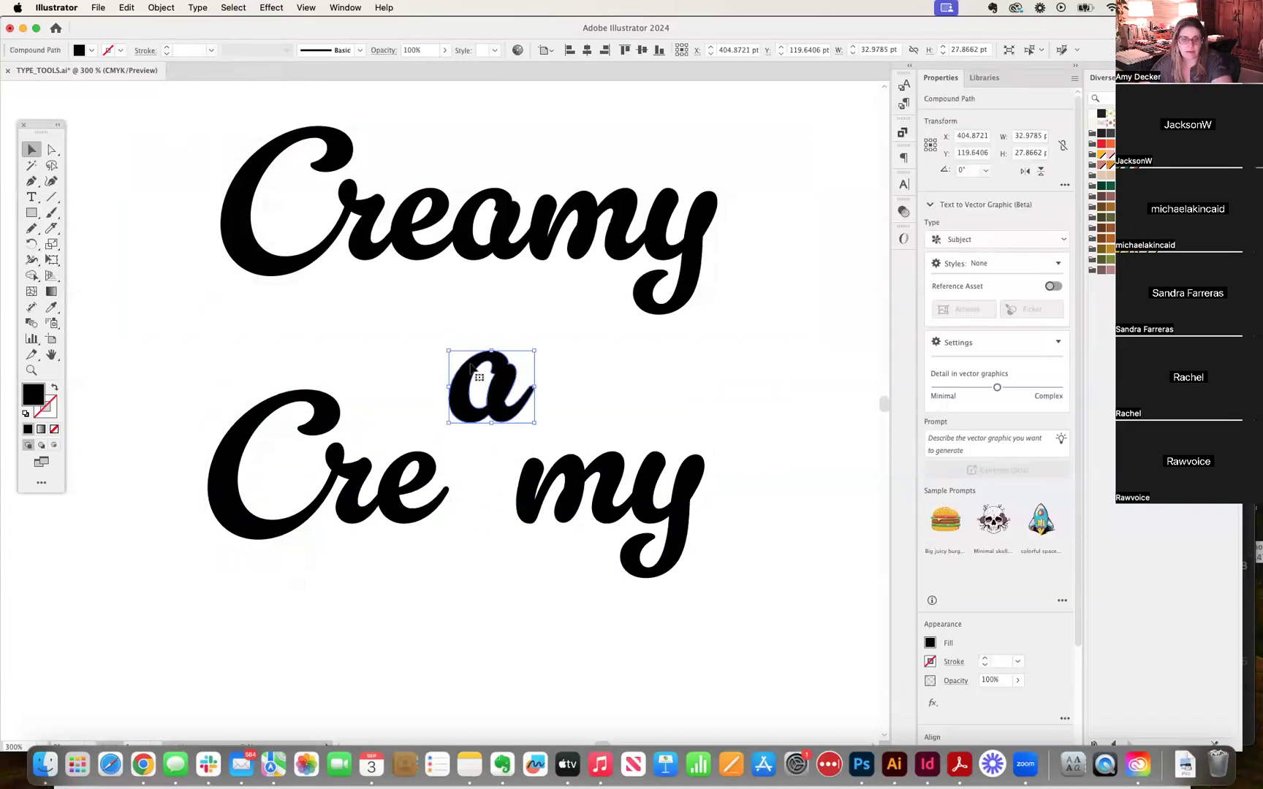
{"action": "left_click_drag", "start_coordinate": [621, 456], "coordinate": [631, 437]}
{"action": "key", "text": "super+z"}
{"action": "key", "text": "super+z"}
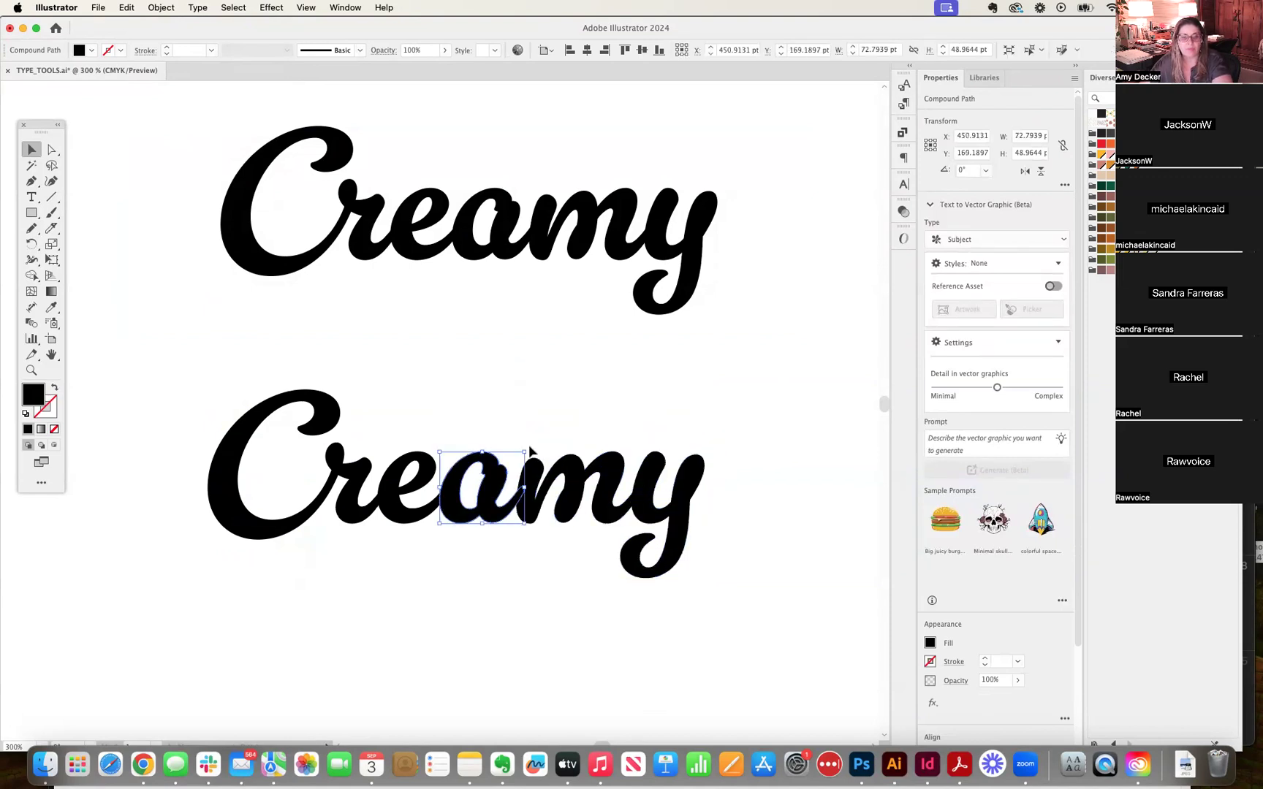
Step: Select all the loose letters of the lower "Creamy" and group them back together
{"action": "left_click", "coordinate": [520, 426]}
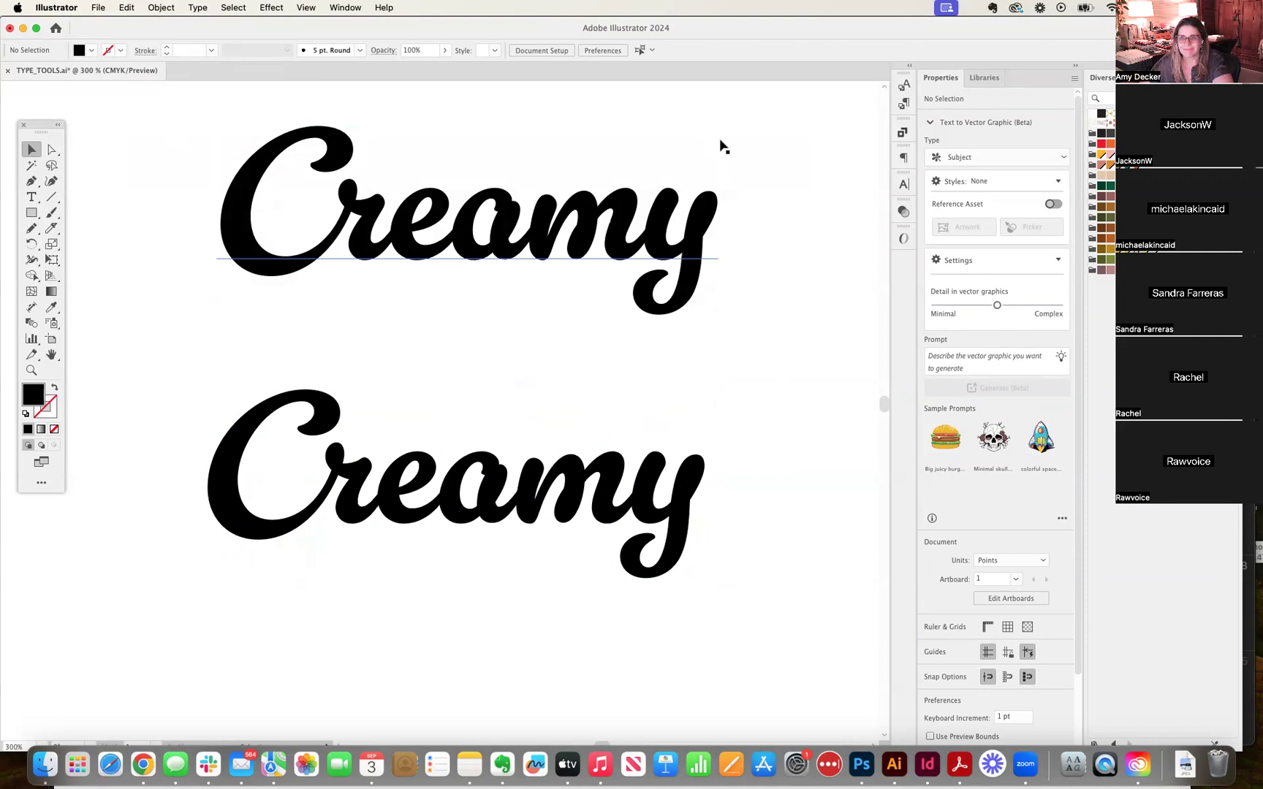
{"action": "left_click_drag", "start_coordinate": [186, 392], "coordinate": [821, 560]}
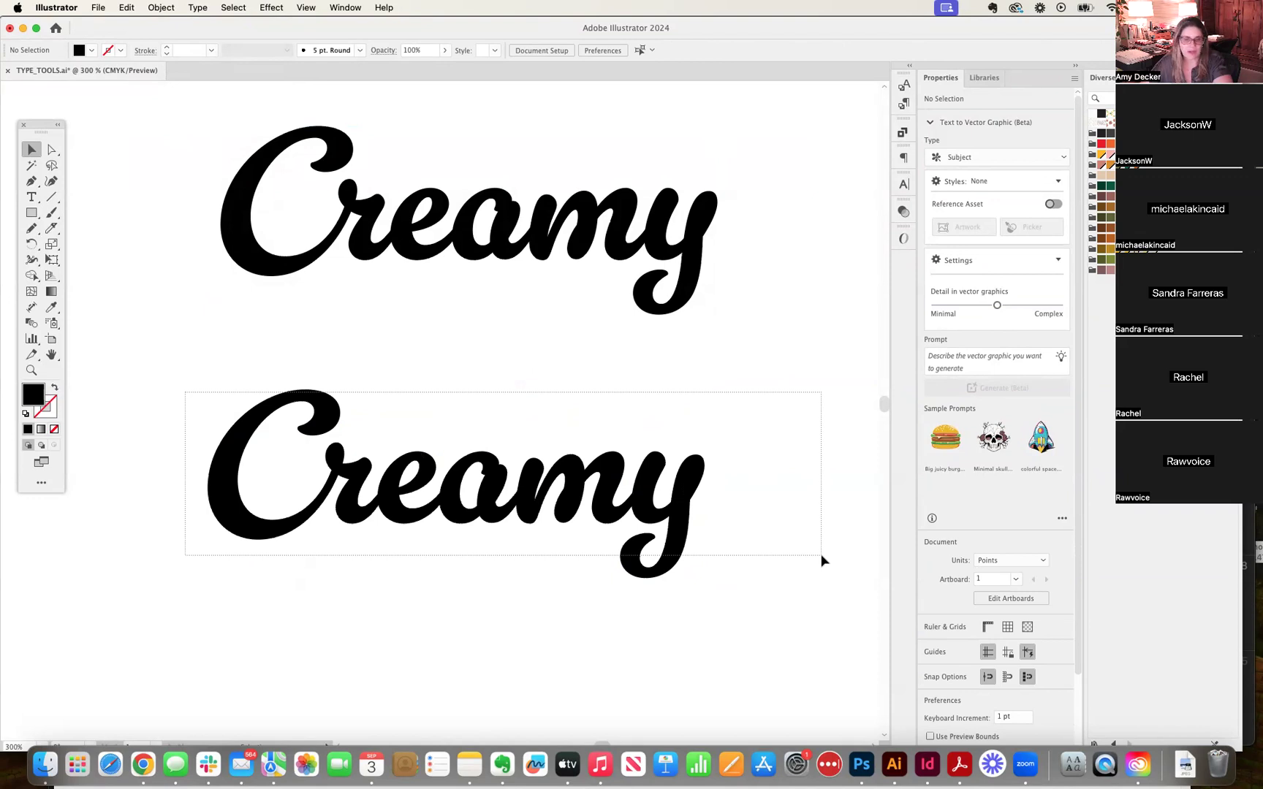
{"action": "left_click_drag", "start_coordinate": [821, 560], "coordinate": [822, 560]}
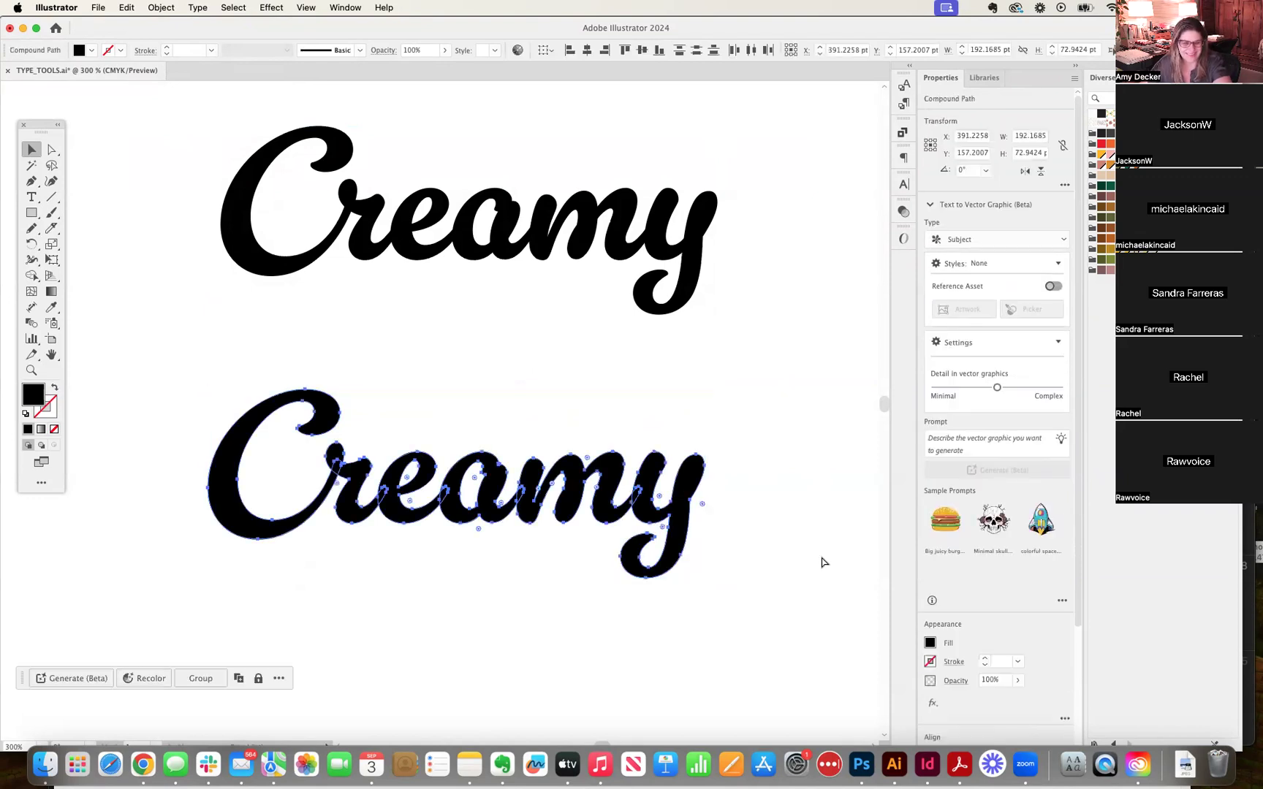
{"action": "key", "text": "super+g"}
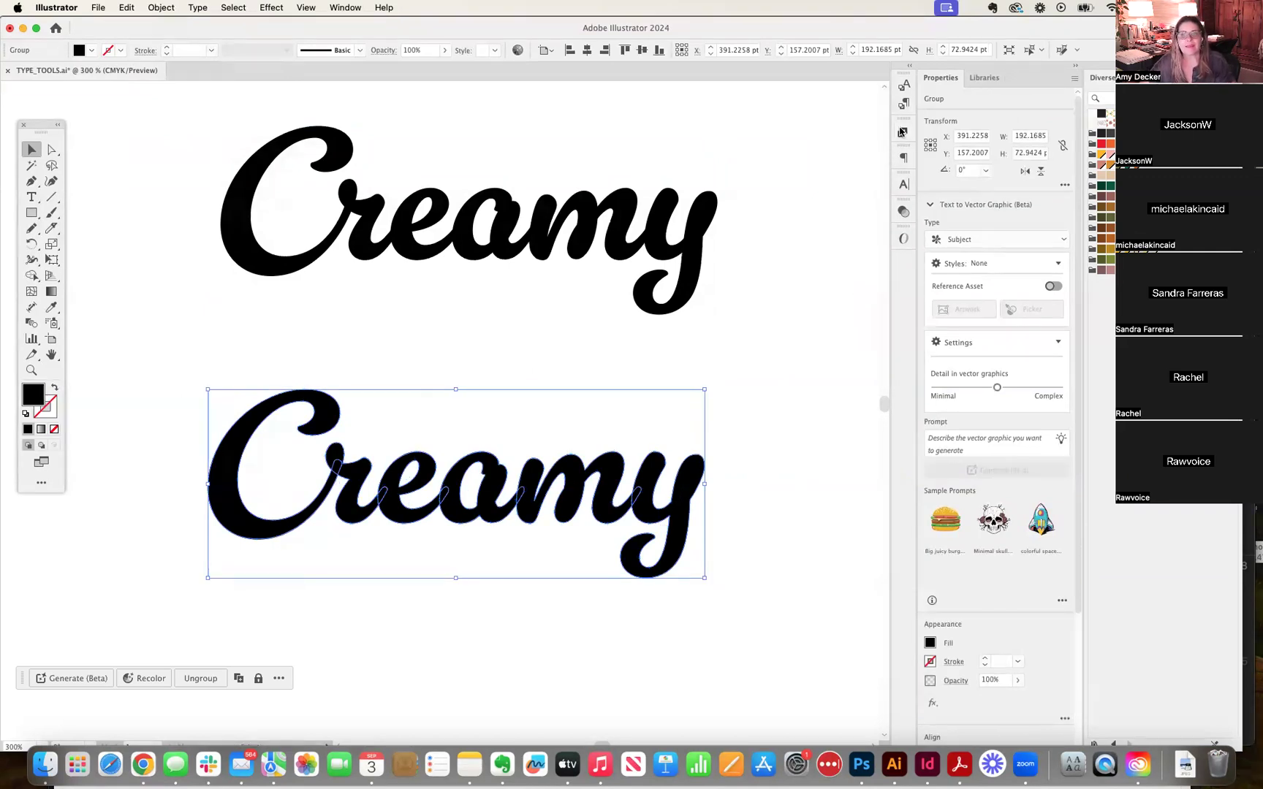
Step: Display the document's layers, expand Layer 1 to examine the text objects and groups it contains, and close the layer list
{"action": "left_click", "coordinate": [345, 7]}
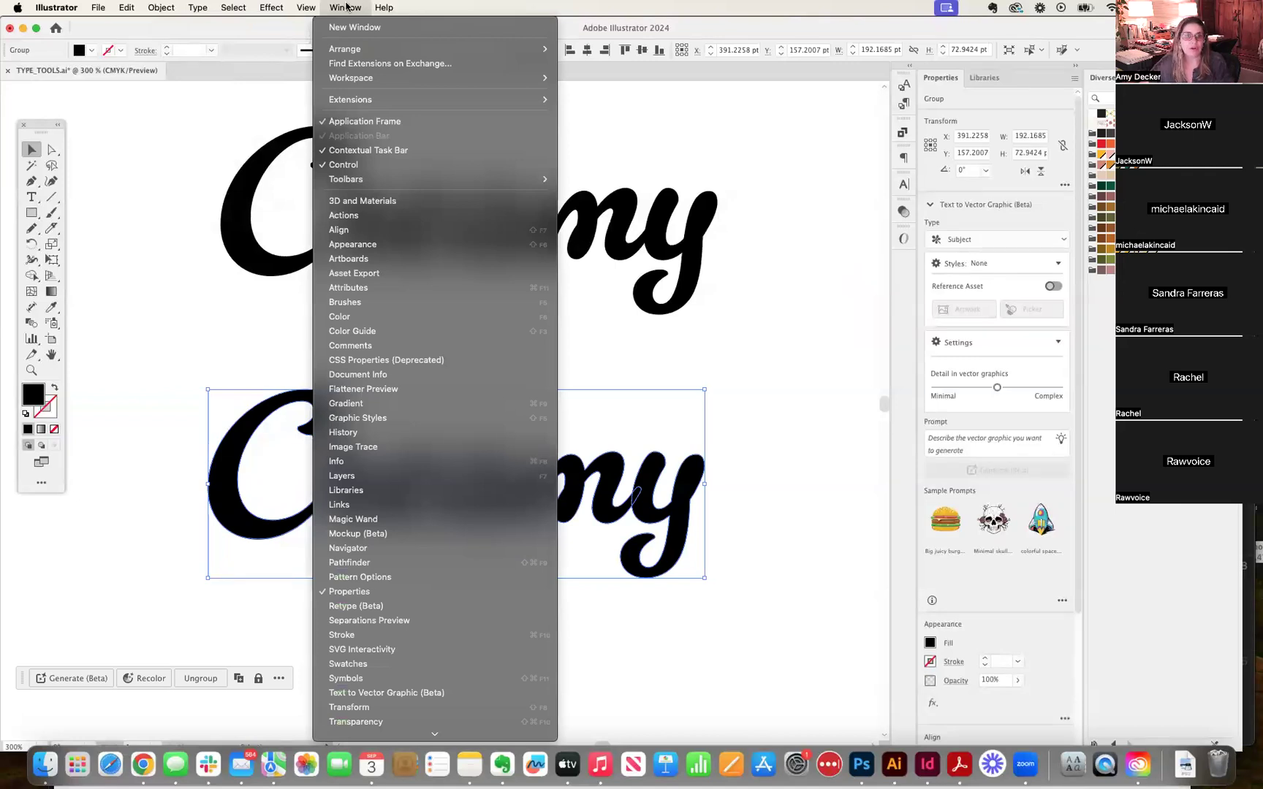
{"action": "left_click", "coordinate": [355, 475]}
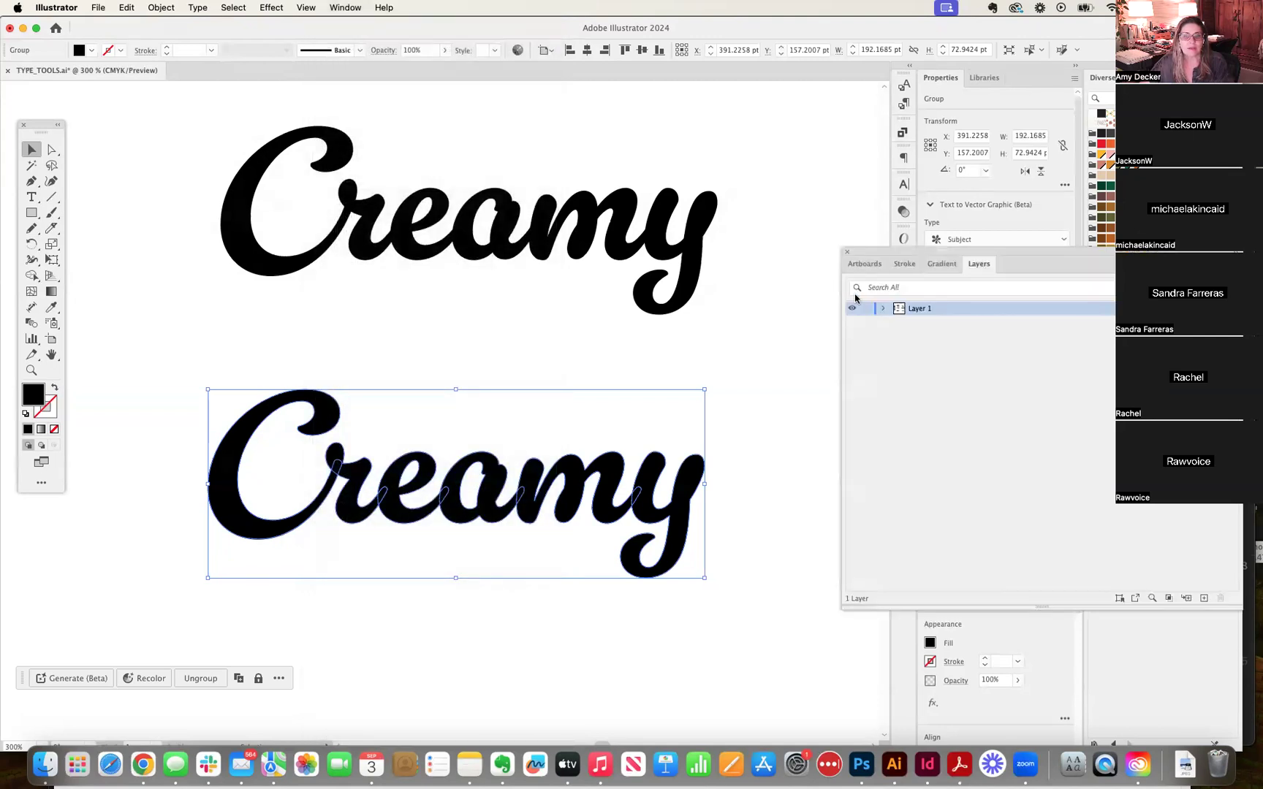
{"action": "left_click_drag", "start_coordinate": [885, 245], "coordinate": [819, 119]}
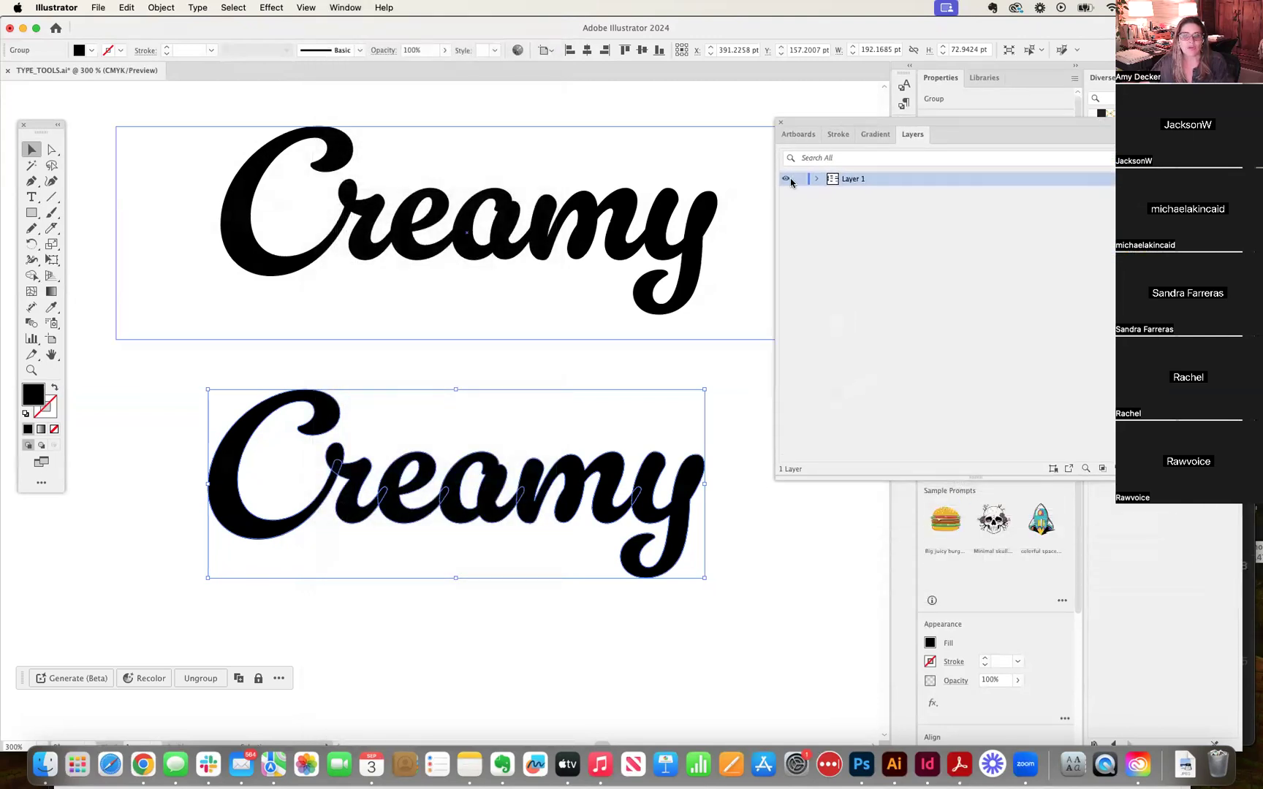
{"action": "left_click", "coordinate": [818, 181]}
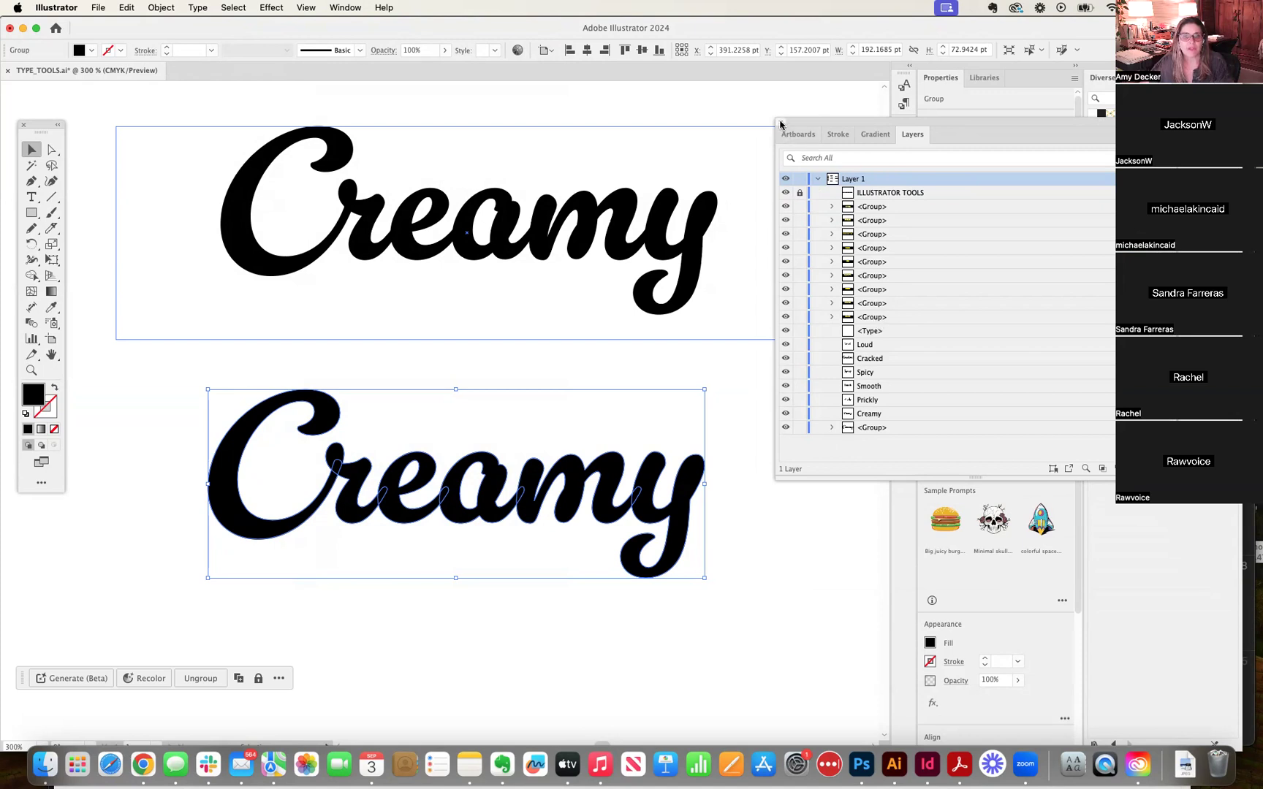
{"action": "left_click_drag", "start_coordinate": [820, 124], "coordinate": [822, 146]}
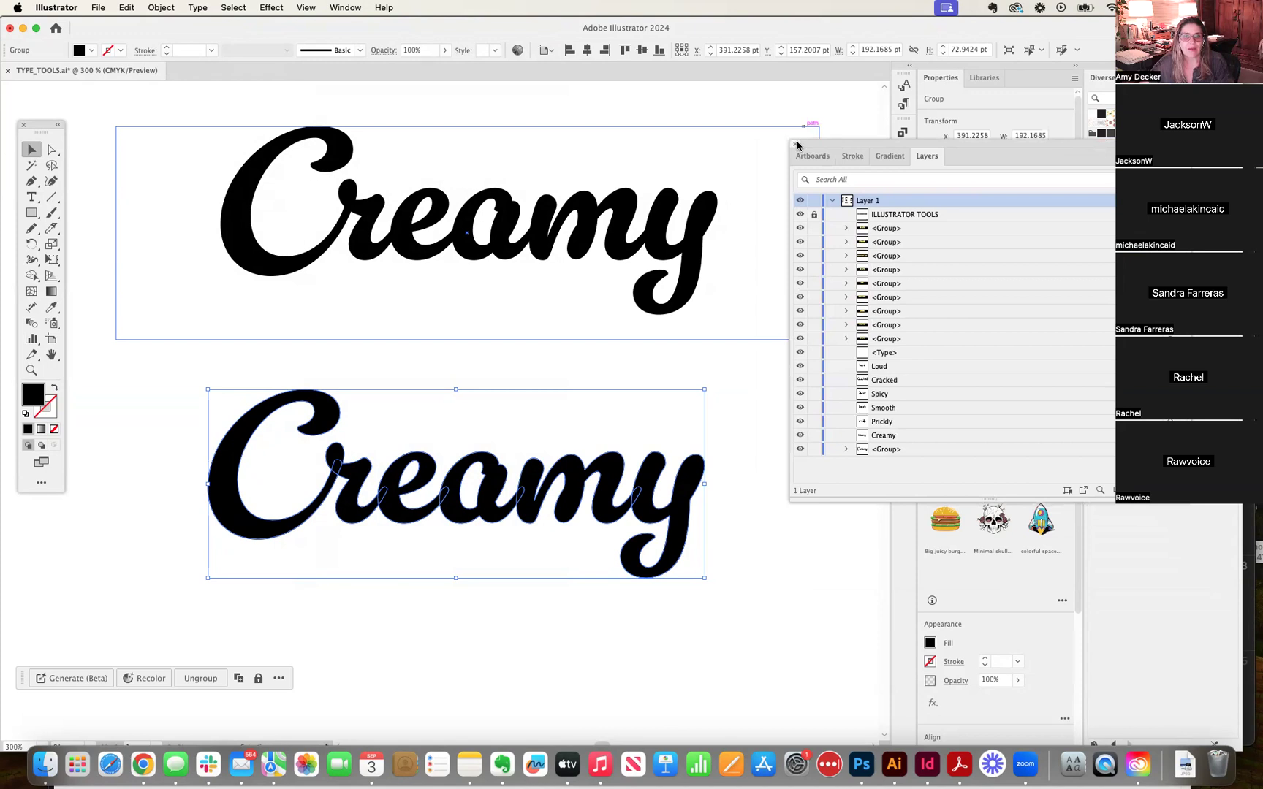
{"action": "left_click", "coordinate": [793, 145]}
{"action": "left_click", "coordinate": [809, 417]}
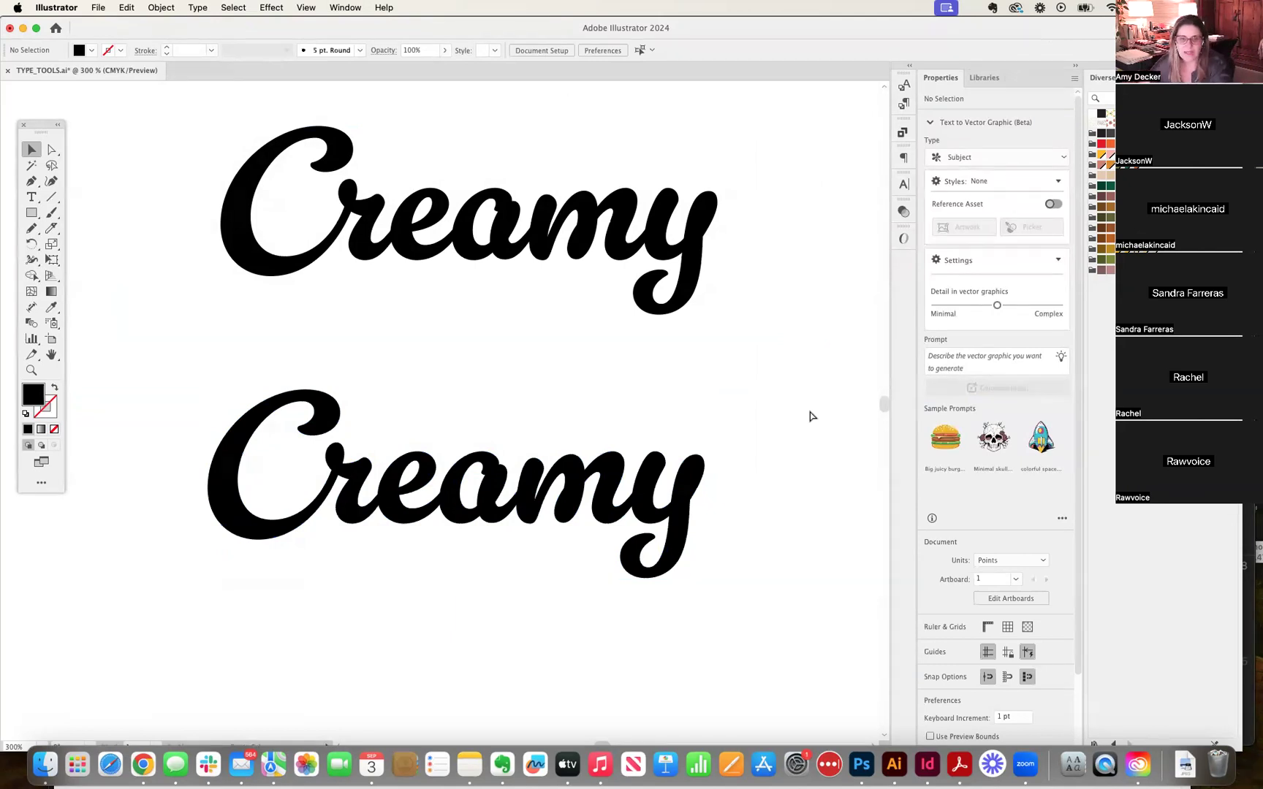
Step: Shift the upper editable "Creamy" slightly to the right, to about X 403 pt
{"action": "key", "text": "super+1"}
{"action": "scroll", "coordinate": [622, 467], "scroll_direction": "down", "scroll_amount": 6}
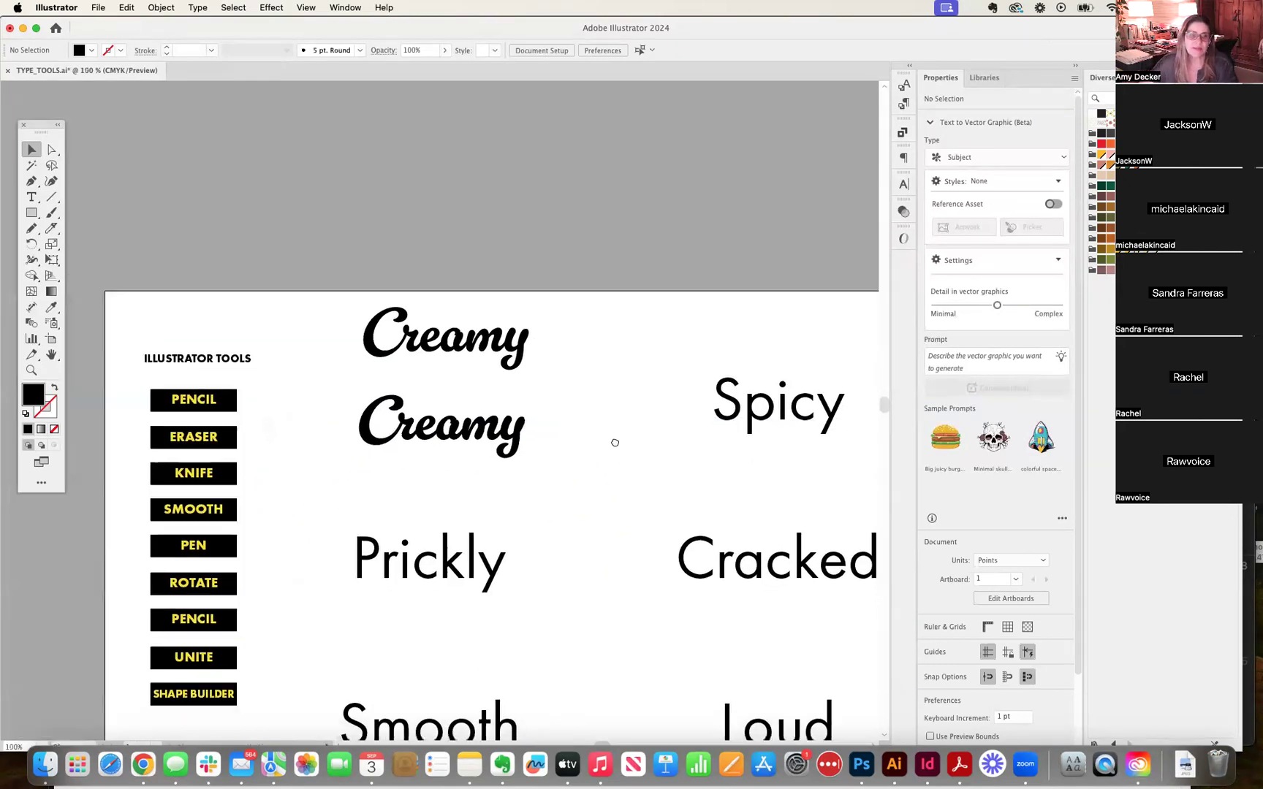
{"action": "scroll", "coordinate": [585, 365], "scroll_direction": "right", "scroll_amount": 2}
{"action": "scroll", "coordinate": [553, 256], "scroll_direction": "up", "scroll_amount": 1}
{"action": "scroll", "coordinate": [558, 256], "scroll_direction": "left", "scroll_amount": 1}
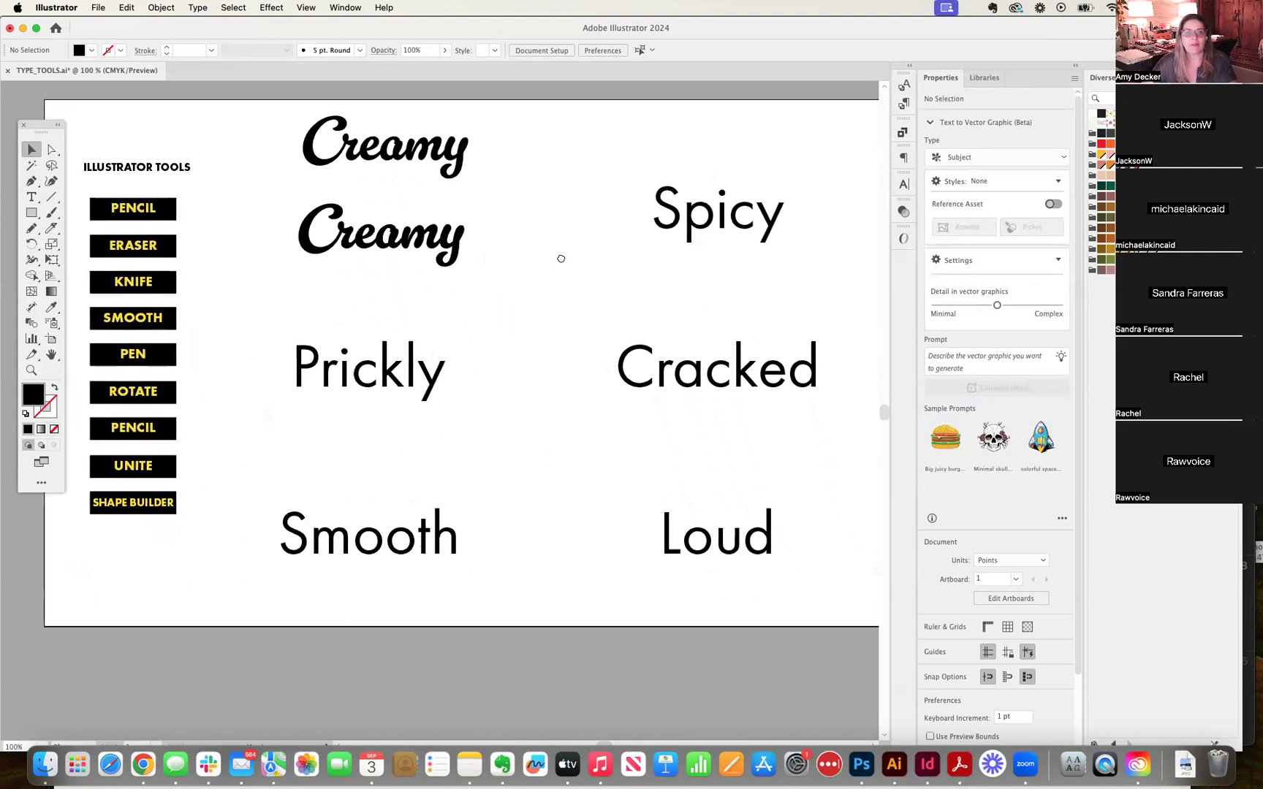
{"action": "scroll", "coordinate": [560, 257], "scroll_direction": "up", "scroll_amount": 1}
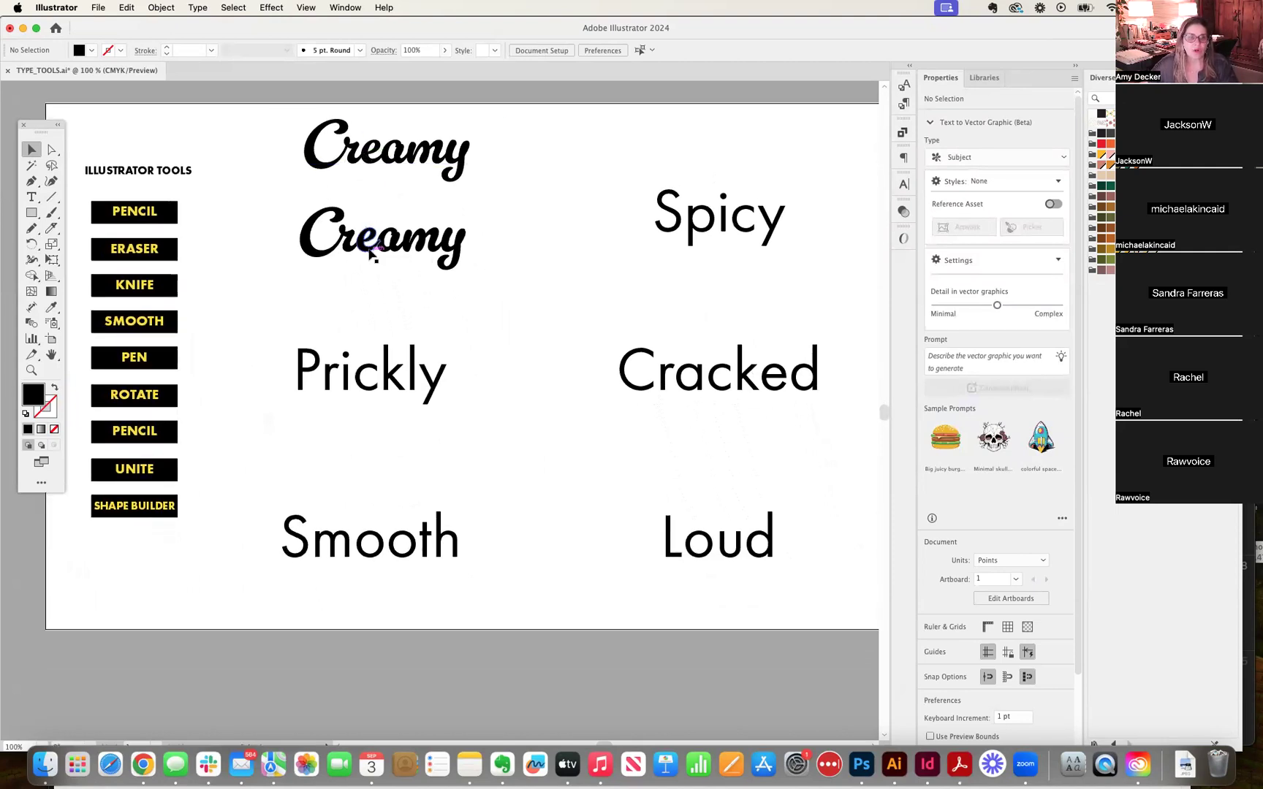
{"action": "mouse_move", "coordinate": [378, 167]}
{"action": "left_mouse_down"}
{"action": "mouse_move", "coordinate": [380, 184]}
{"action": "mouse_move", "coordinate": [379, 168]}
{"action": "left_mouse_up"}
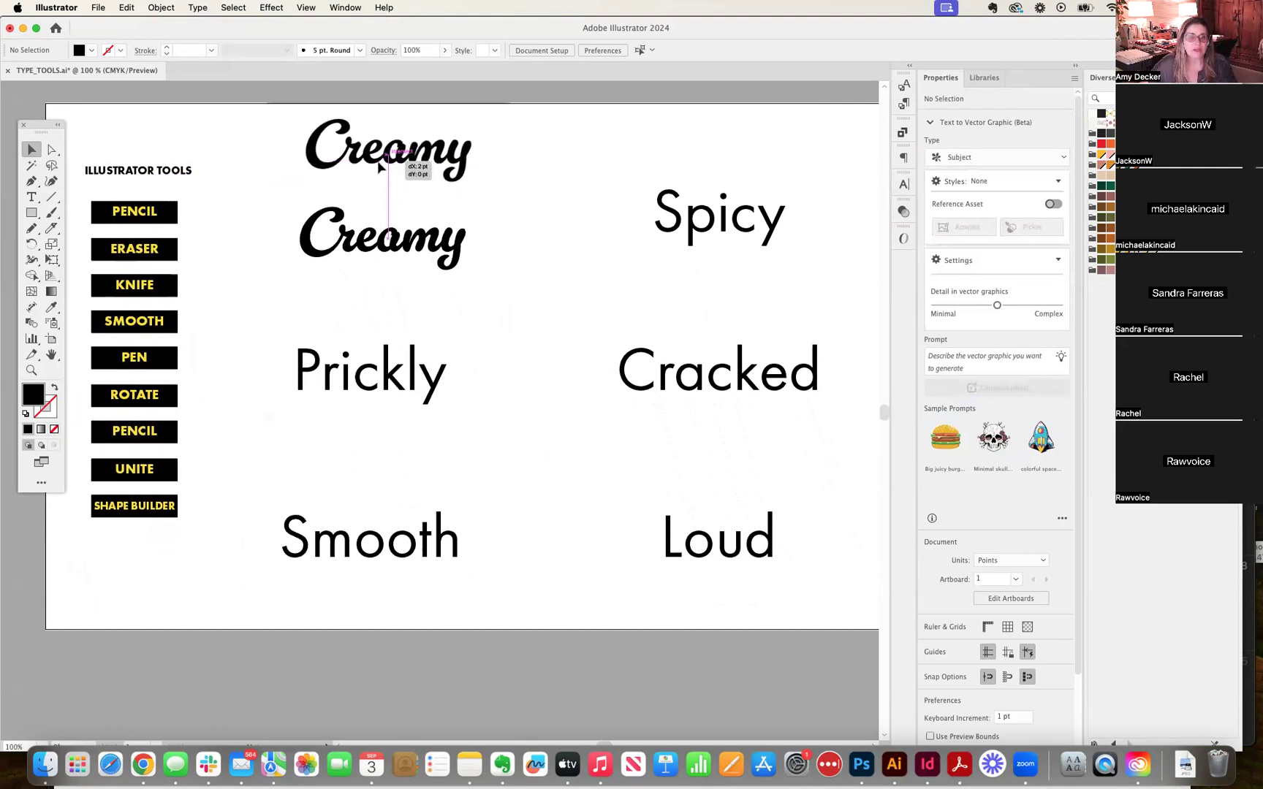
{"action": "left_click_drag", "start_coordinate": [379, 167], "coordinate": [379, 168]}
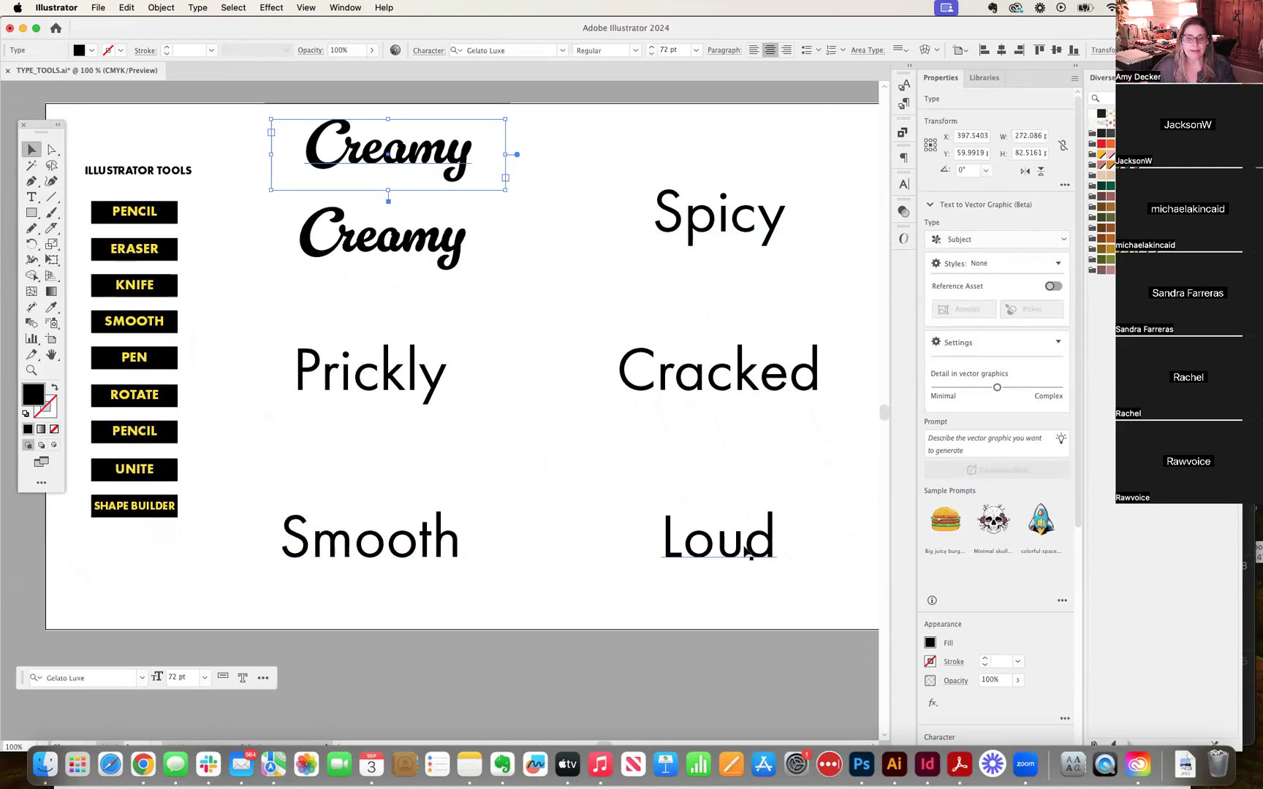
{"action": "left_click_drag", "start_coordinate": [371, 156], "coordinate": [375, 155]}
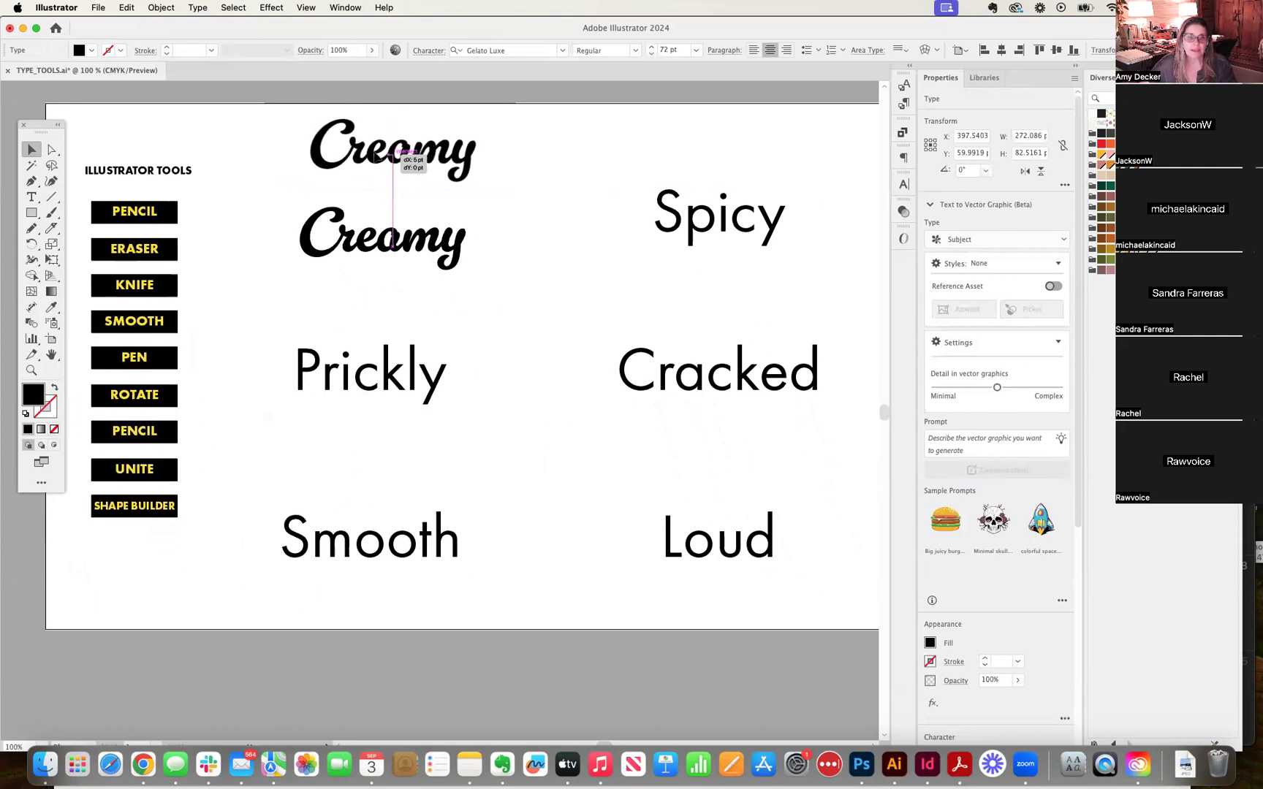
{"action": "left_click_drag", "start_coordinate": [376, 155], "coordinate": [377, 155]}
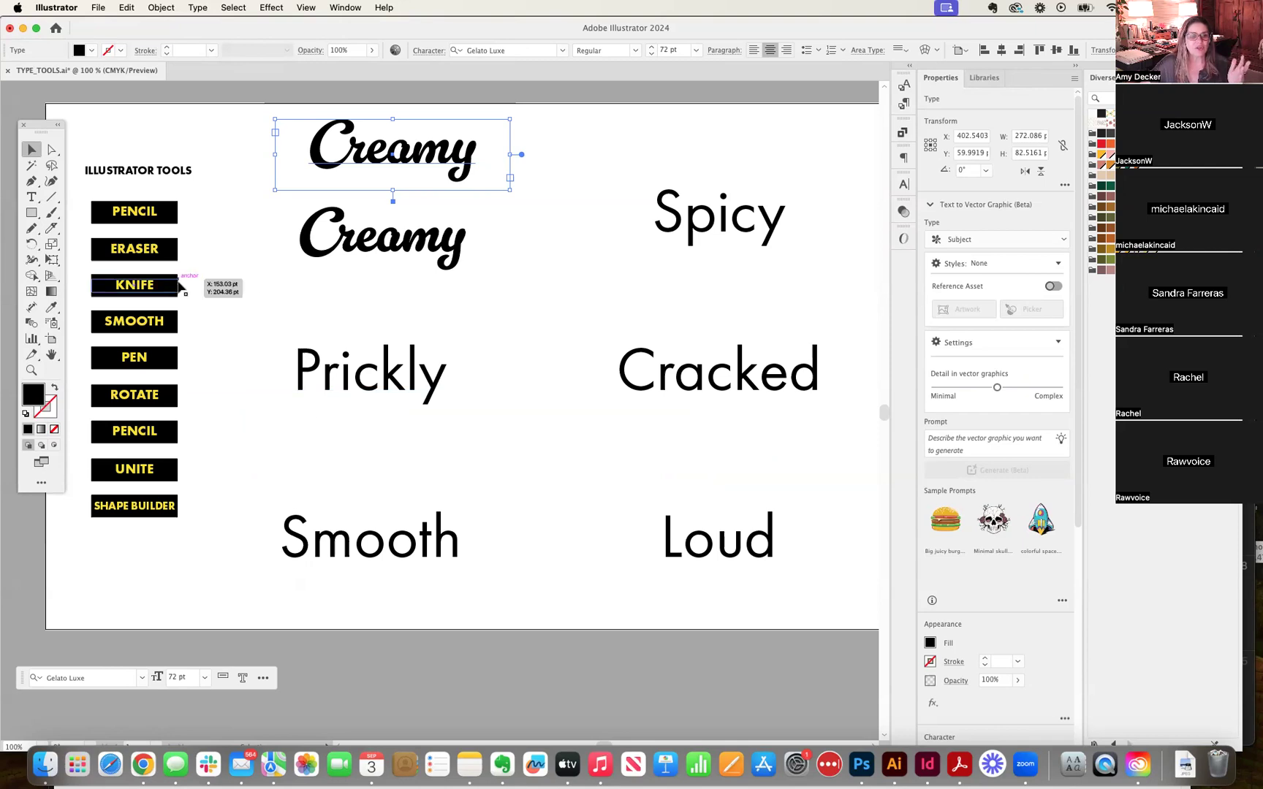
Step: Select the whole word "Prickly" as editable text with the Type tool
{"action": "left_click", "coordinate": [364, 378]}
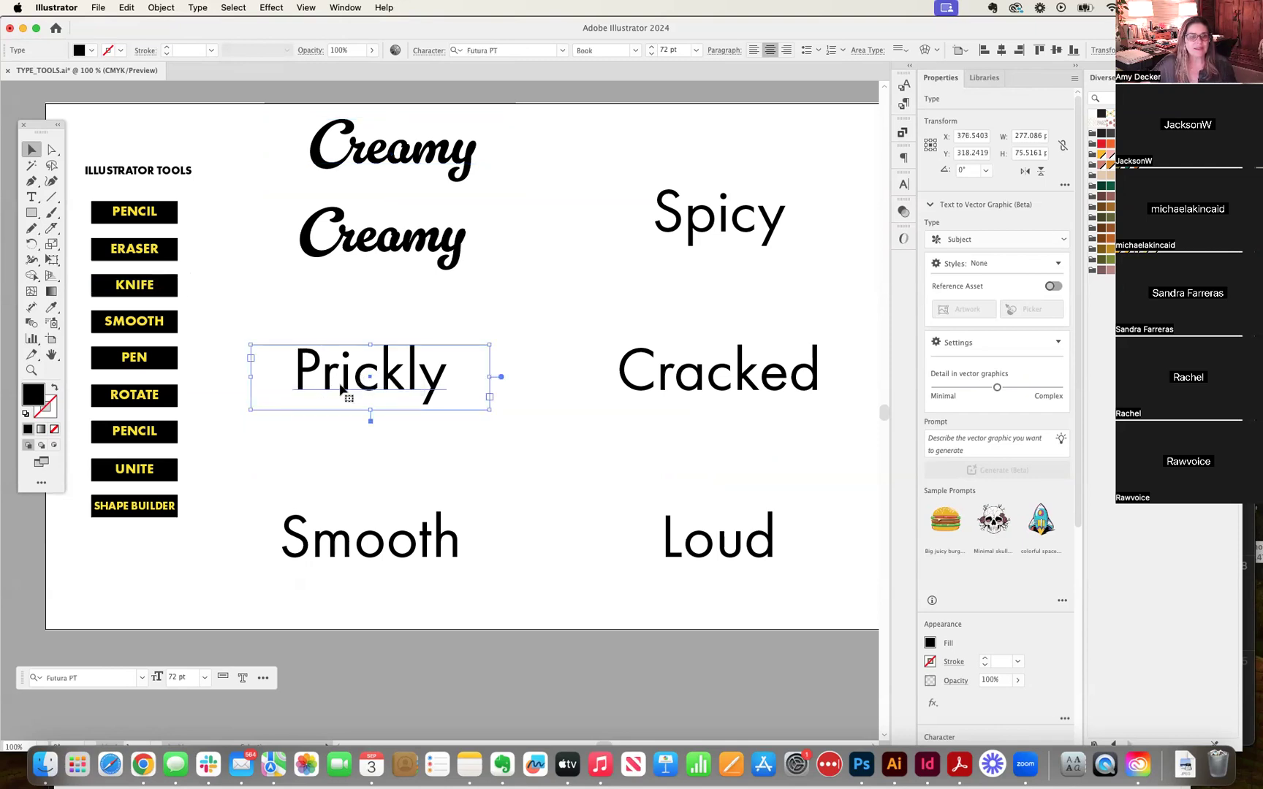
{"action": "left_click", "coordinate": [32, 198]}
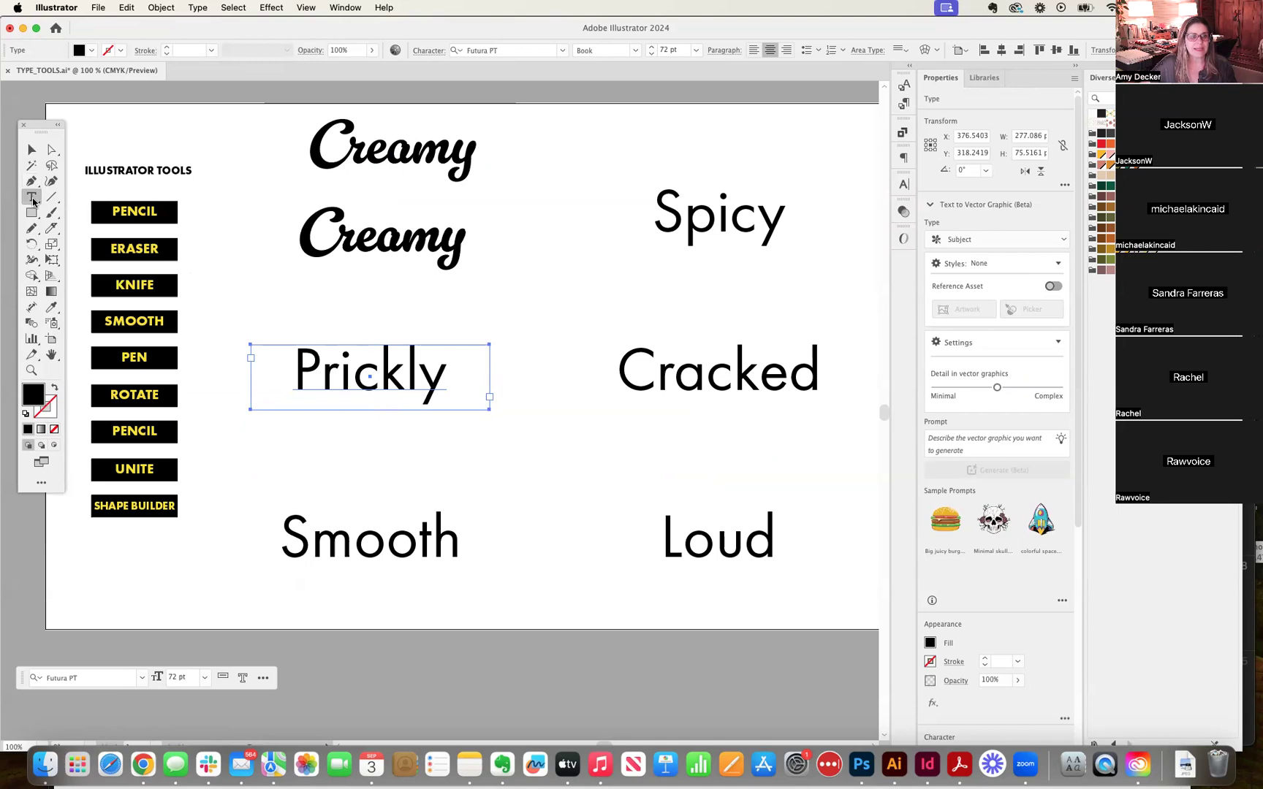
{"action": "left_click", "coordinate": [344, 380]}
{"action": "double_click", "coordinate": [343, 380]}
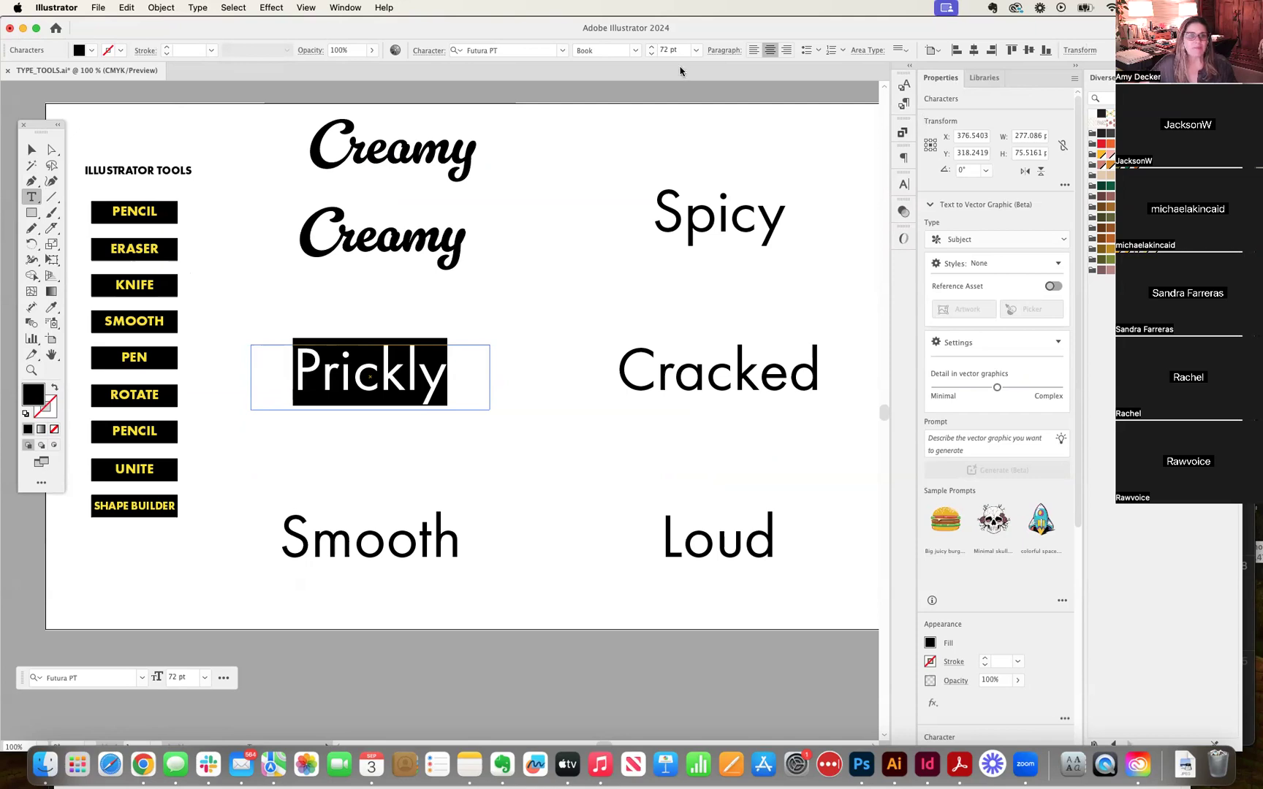
Step: Preview Gelato Luxe on the selected "Prickly" at 400% zoom, and close the font list without choosing a font
{"action": "left_click", "coordinate": [562, 50]}
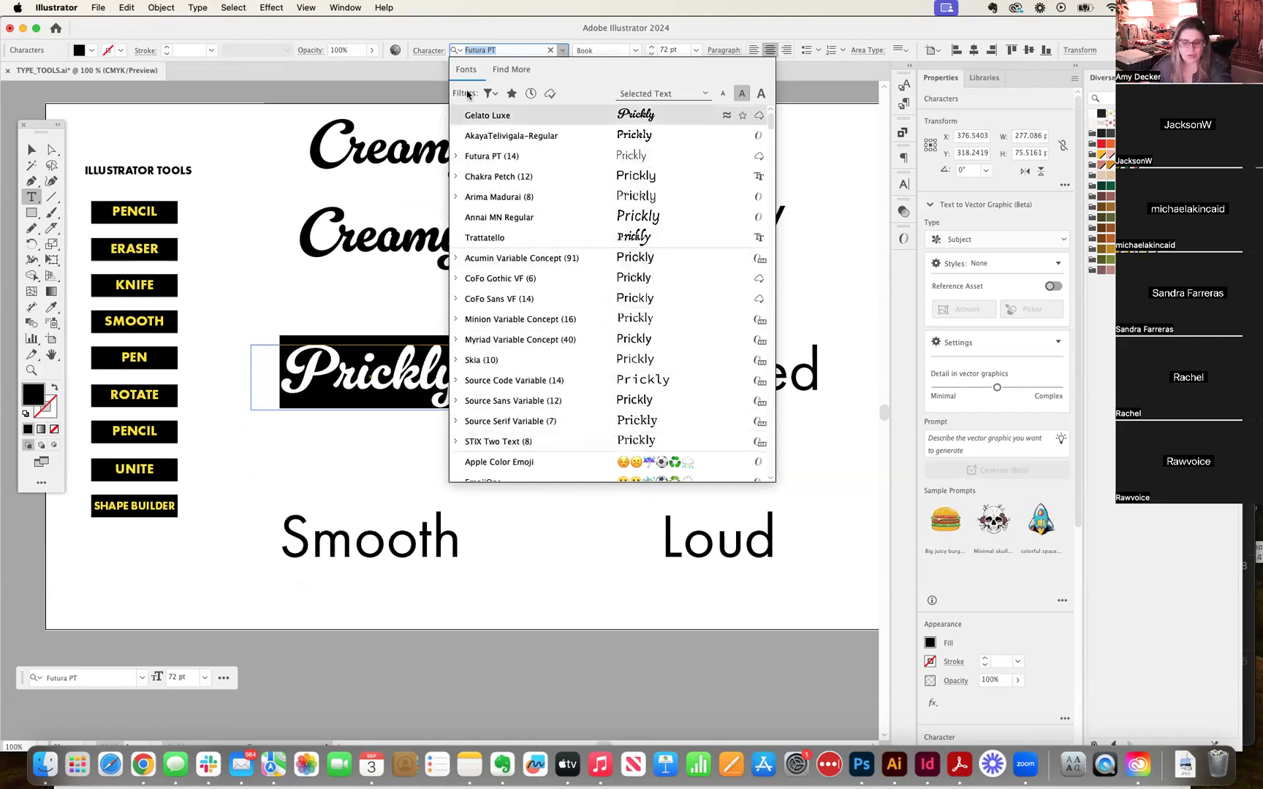
{"action": "key", "text": "super+equal"}
{"action": "key", "text": "super+equal"}
{"action": "key", "text": "super+equal"}
{"action": "key", "text": "super+equal"}
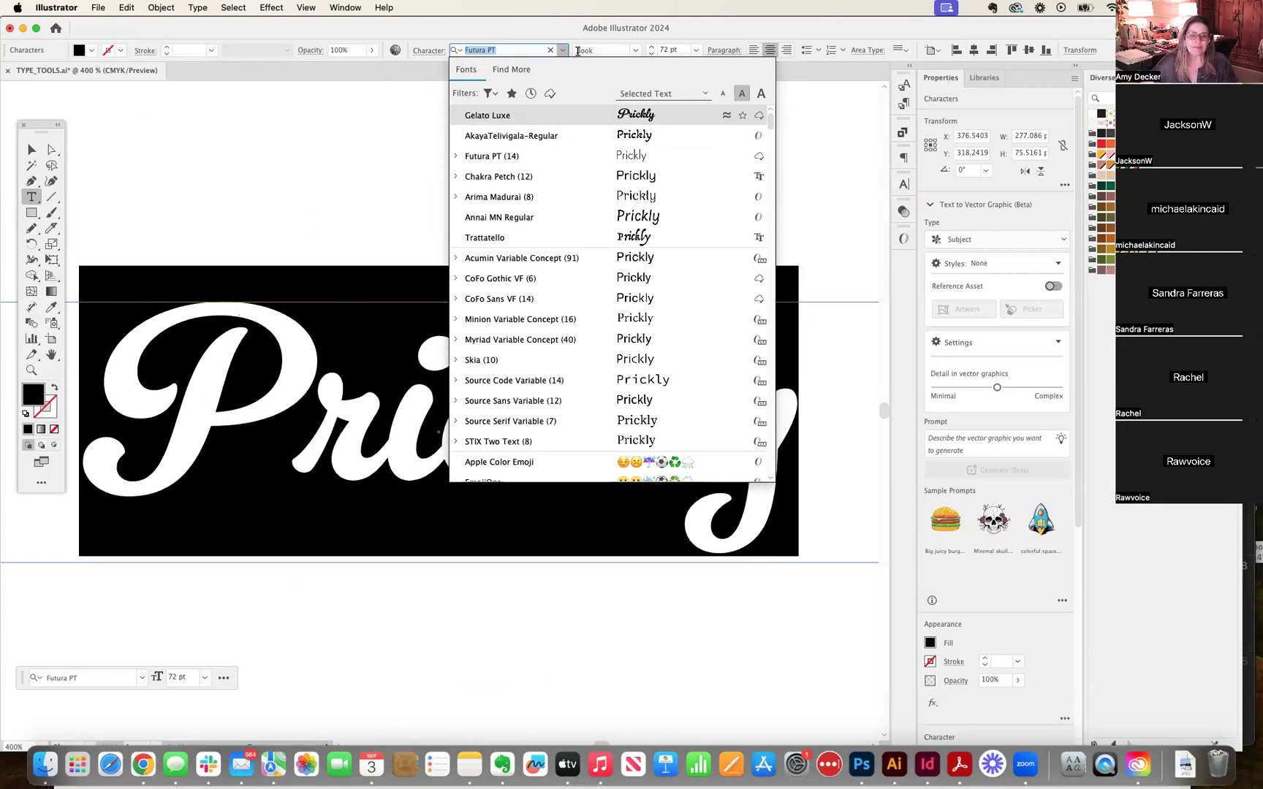
{"action": "left_click", "coordinate": [565, 52]}
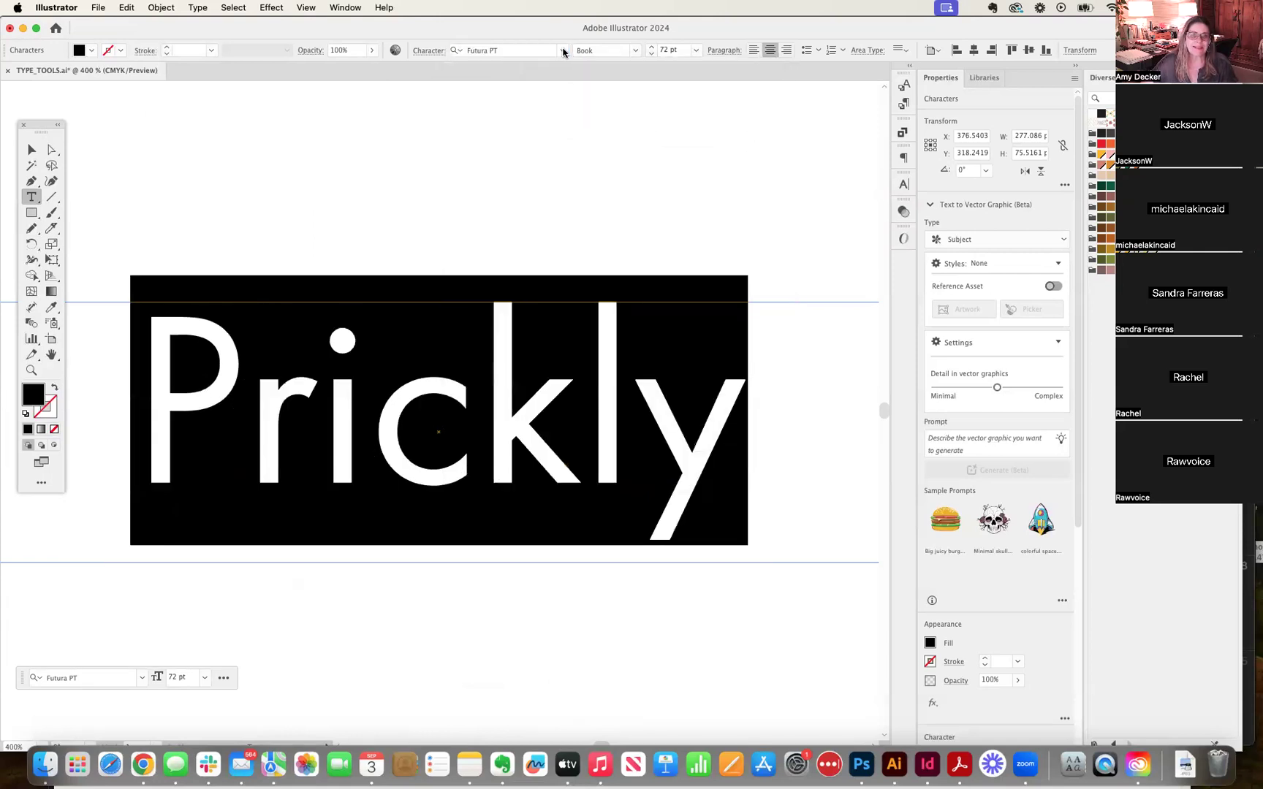
Step: Set the font of "Prickly" to Chakra Petch Light and reselect the word as a whole text object
{"action": "left_click", "coordinate": [903, 185]}
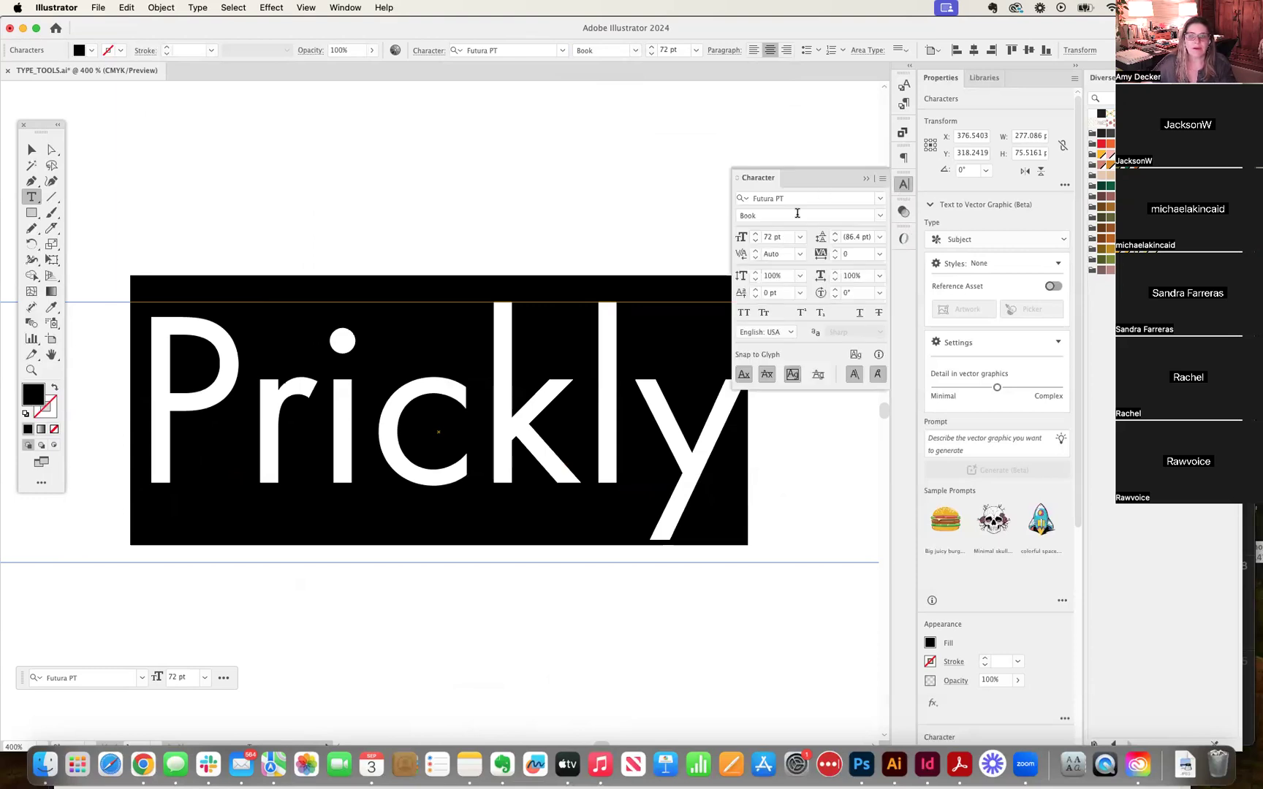
{"action": "left_click", "coordinate": [880, 199]}
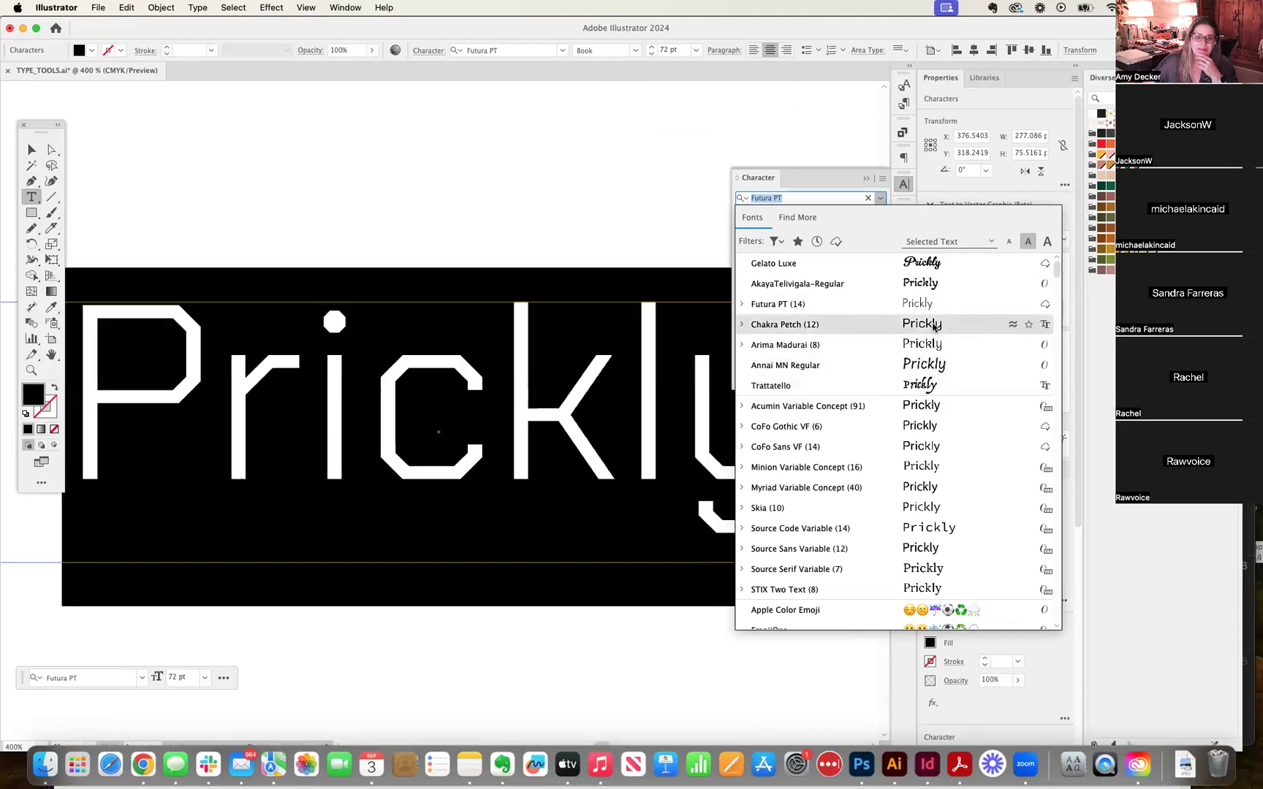
{"action": "left_click", "coordinate": [833, 325]}
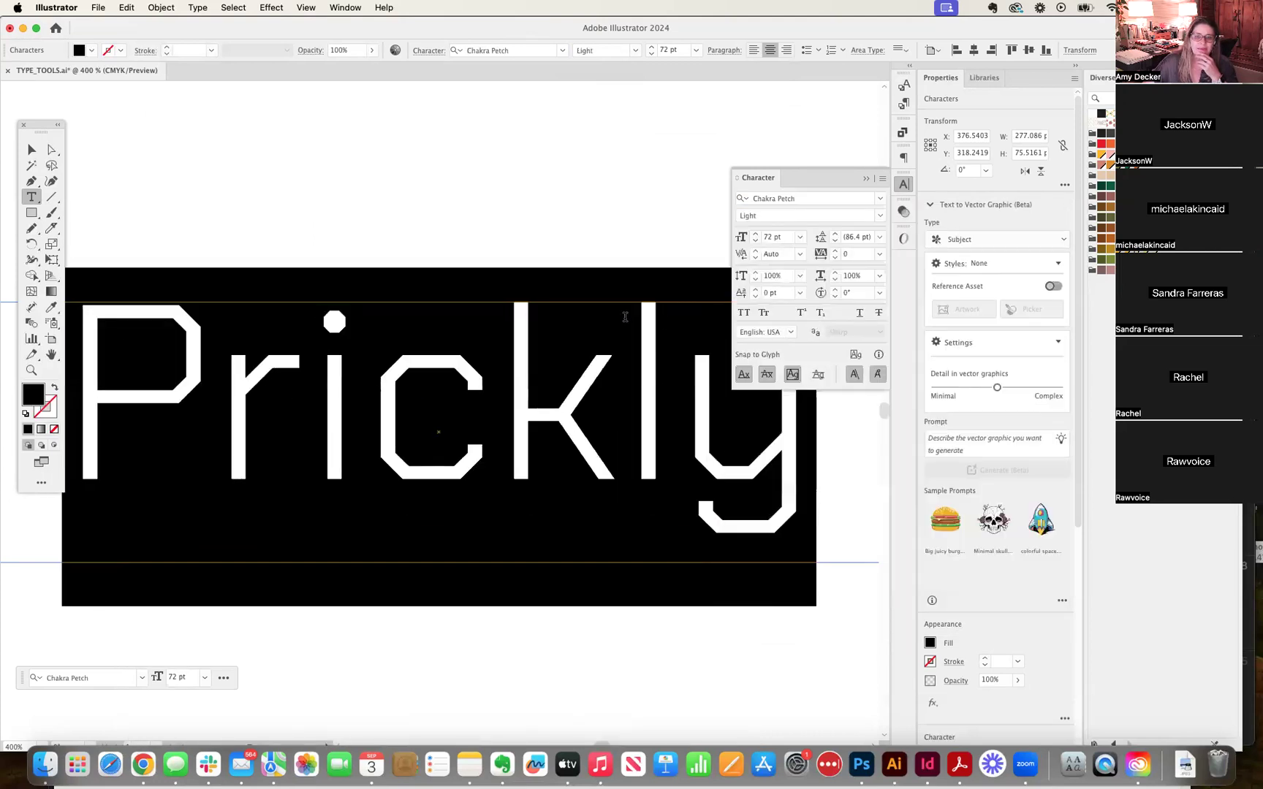
{"action": "left_click", "coordinate": [866, 179]}
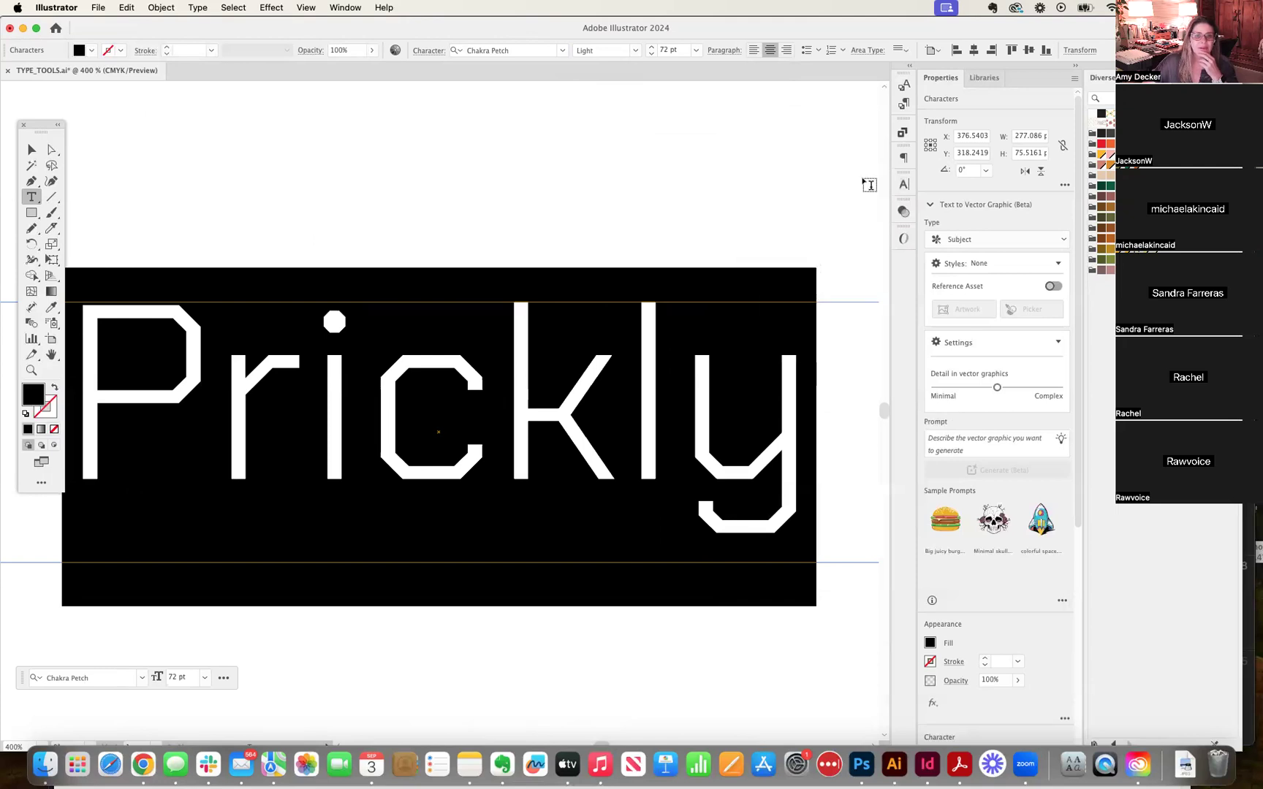
{"action": "left_click", "coordinate": [644, 196], "text": "super"}
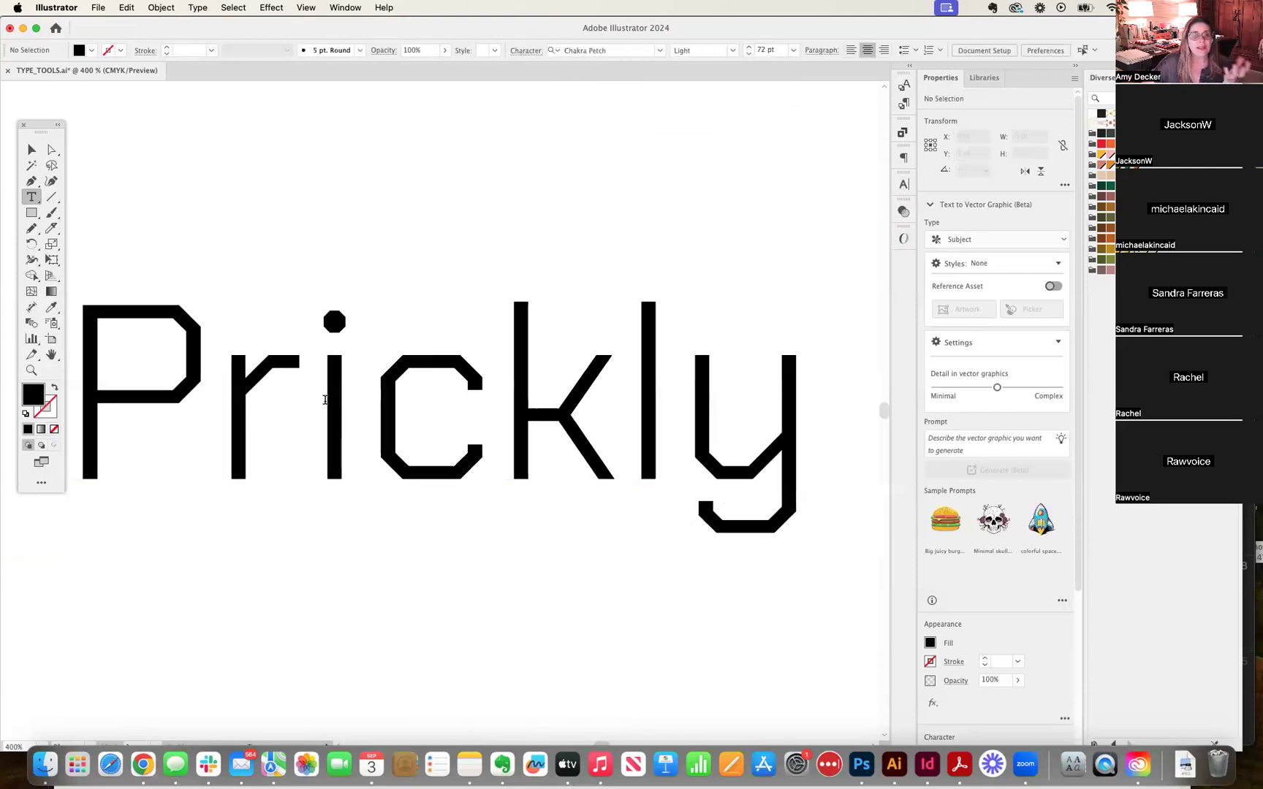
{"action": "key", "text": "v"}
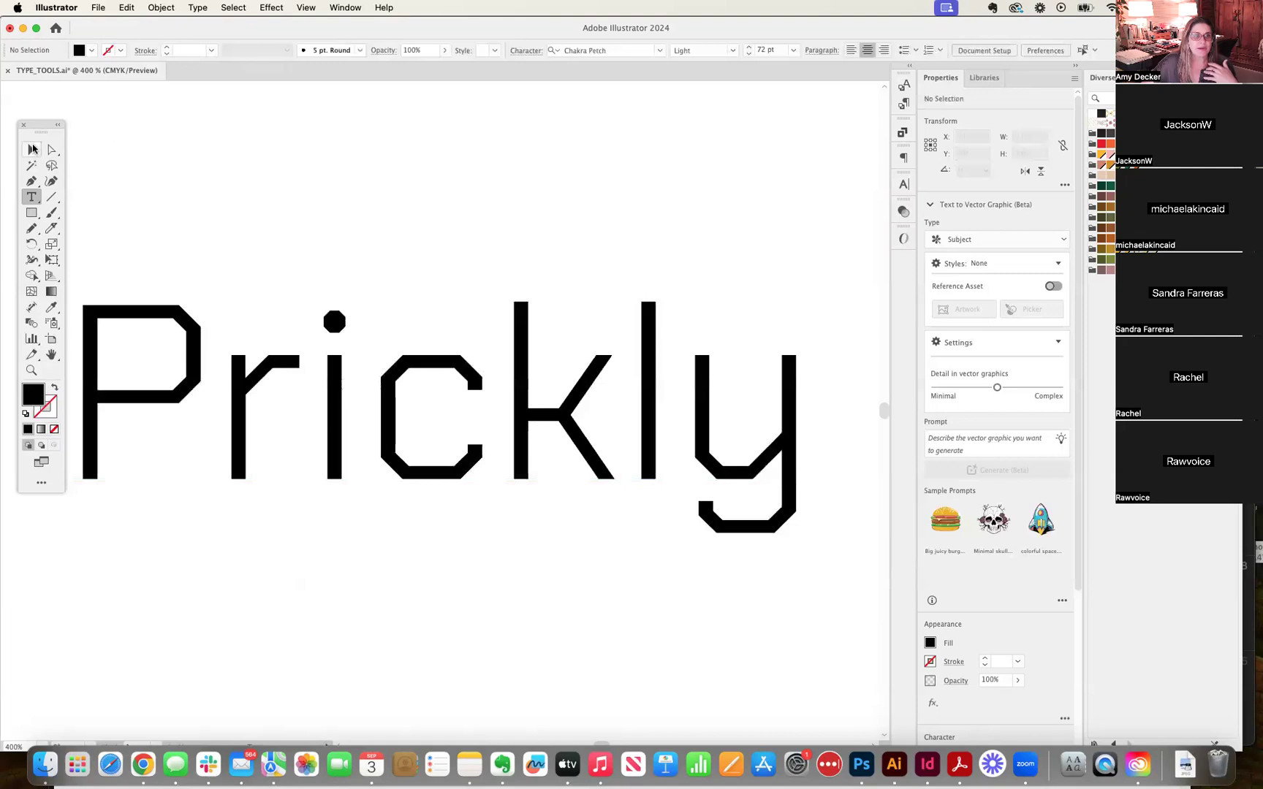
{"action": "left_click", "coordinate": [652, 318]}
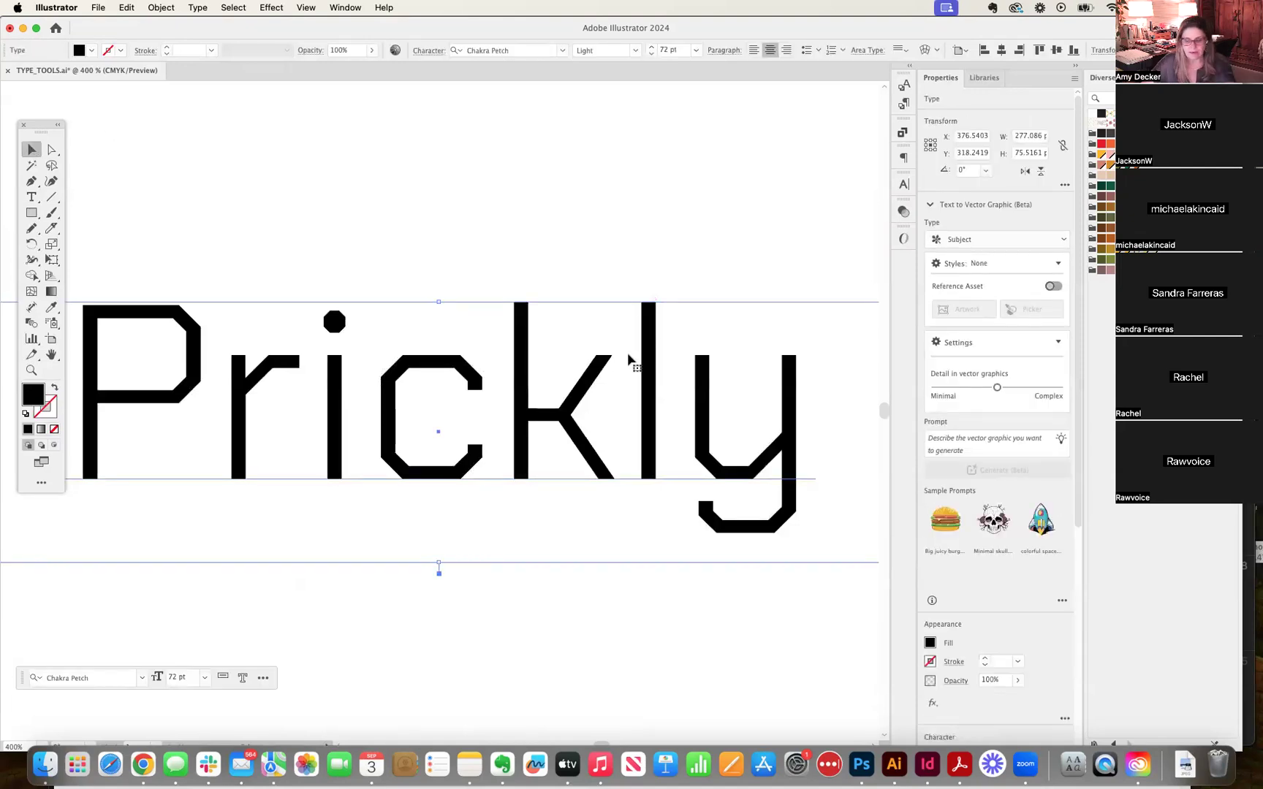
{"action": "key", "text": "super+minus"}
{"action": "key", "text": "super+minus"}
{"action": "key", "text": "super+minus"}
{"action": "key", "text": "super+minus"}
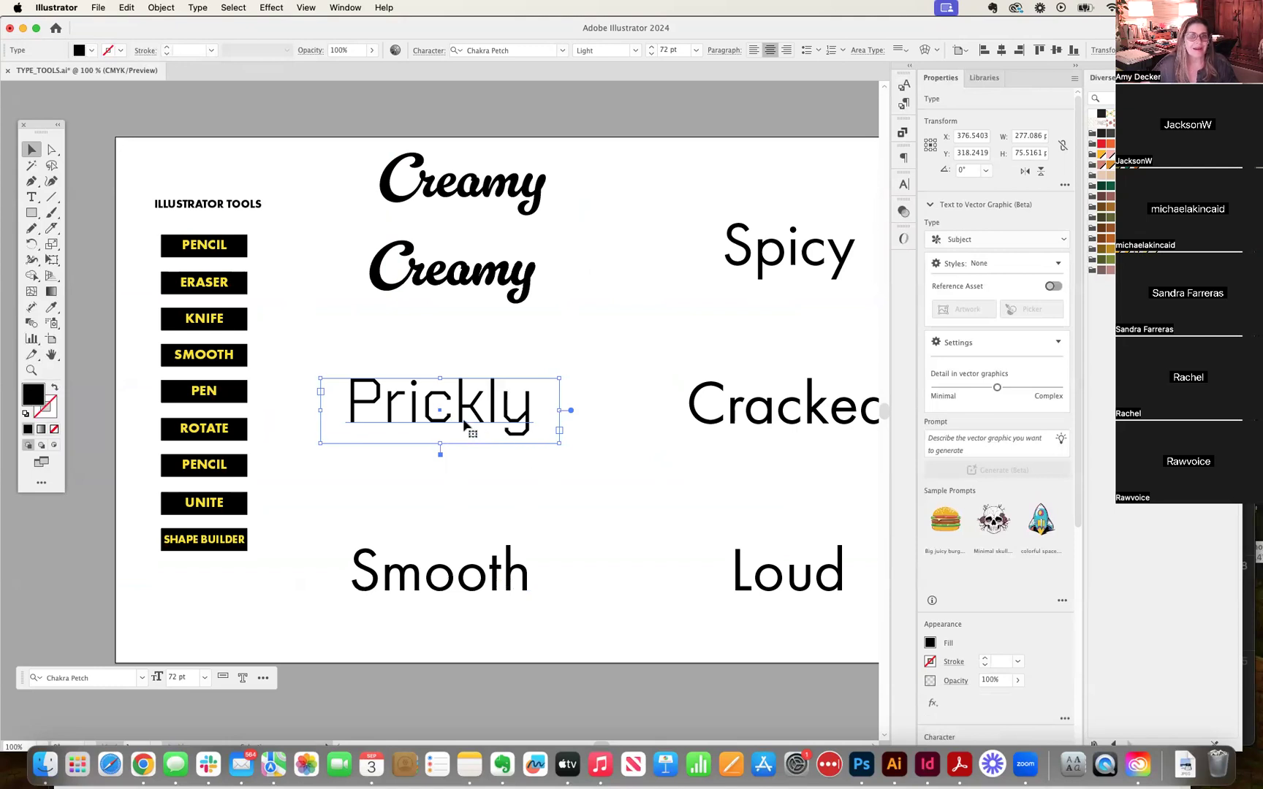
Step: Switch to Creative Cloud, open Adobe Fonts in the browser and display the full font catalogue
{"action": "left_click", "coordinate": [1016, 7]}
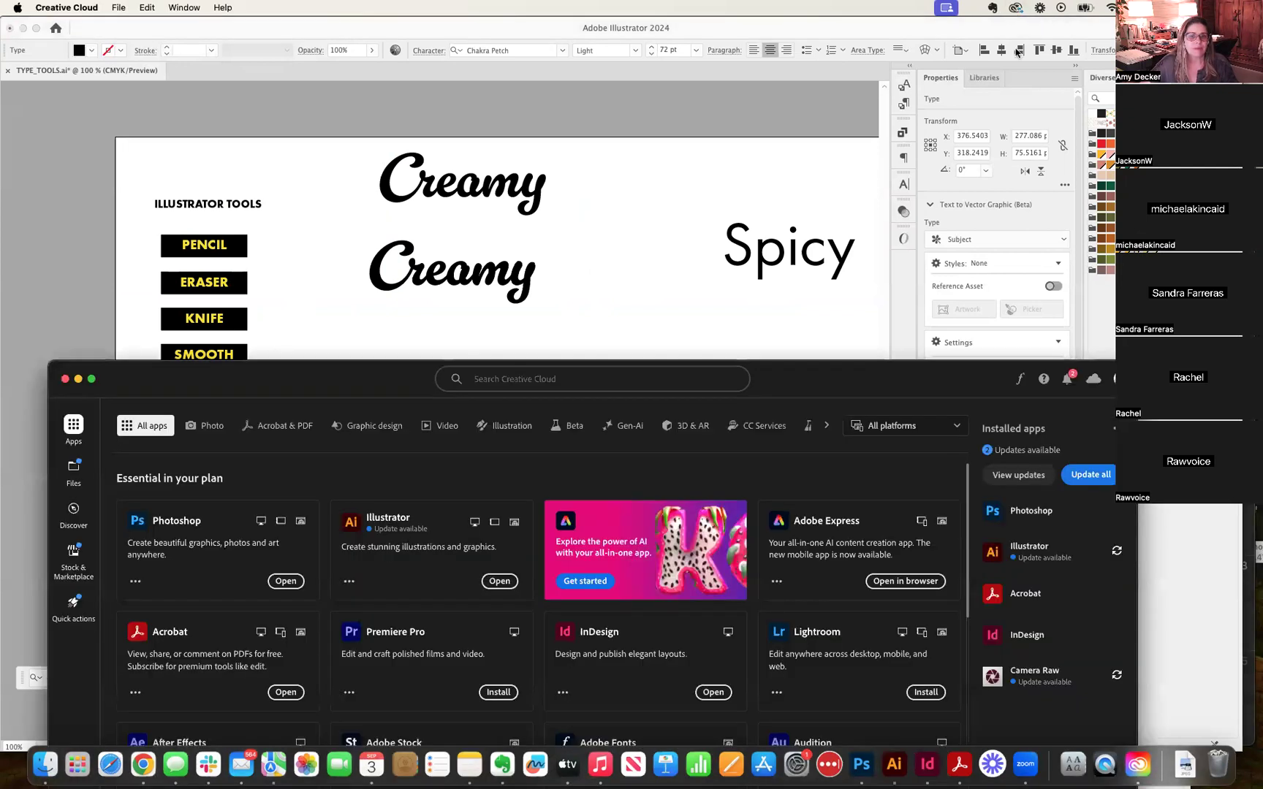
{"action": "left_click_drag", "start_coordinate": [954, 386], "coordinate": [974, 69]}
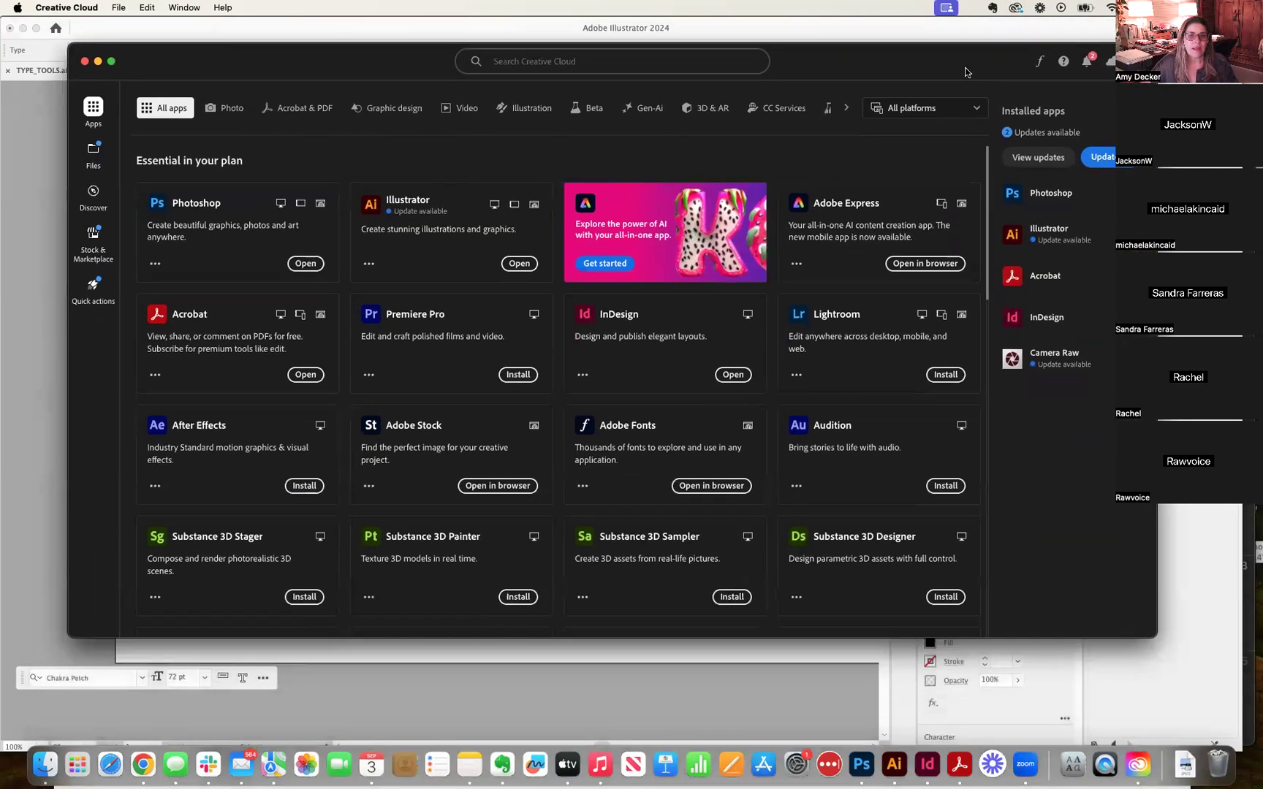
{"action": "left_click", "coordinate": [702, 486]}
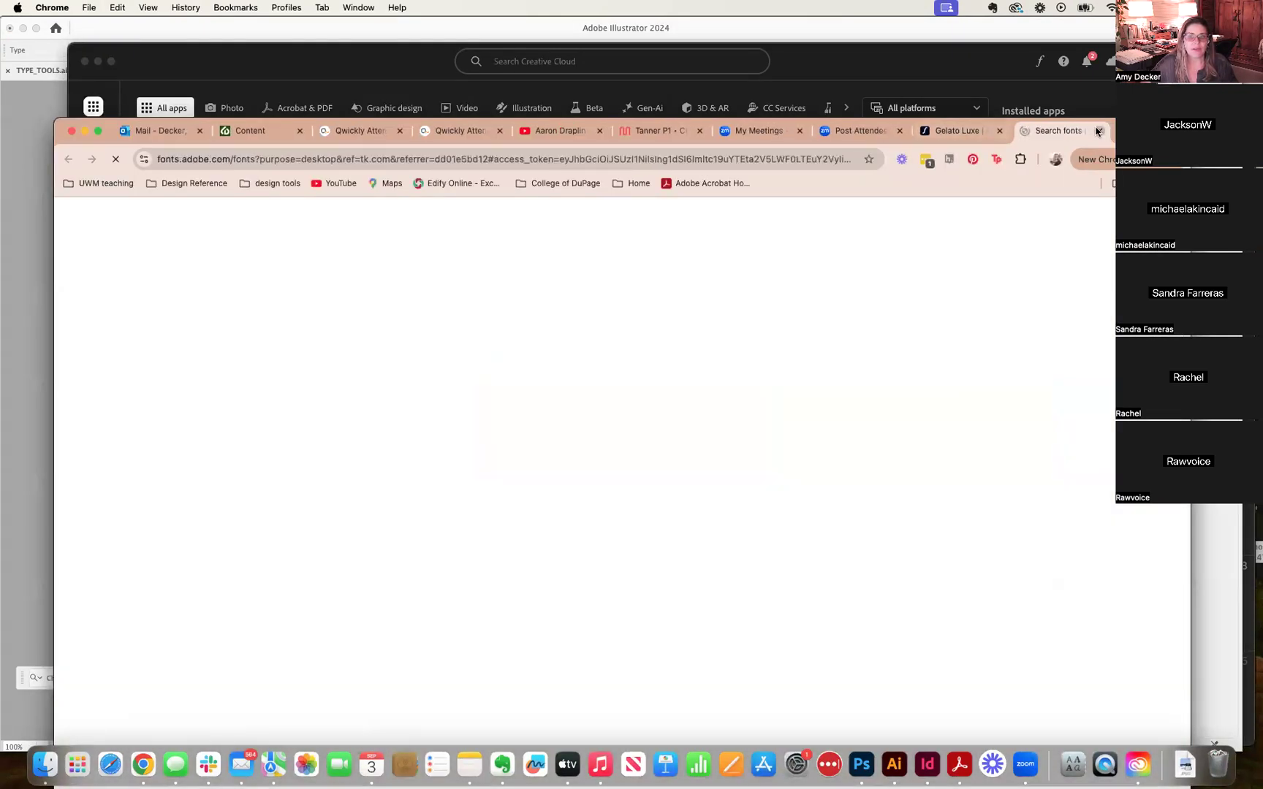
{"action": "left_click_drag", "start_coordinate": [1126, 130], "coordinate": [1136, 30]}
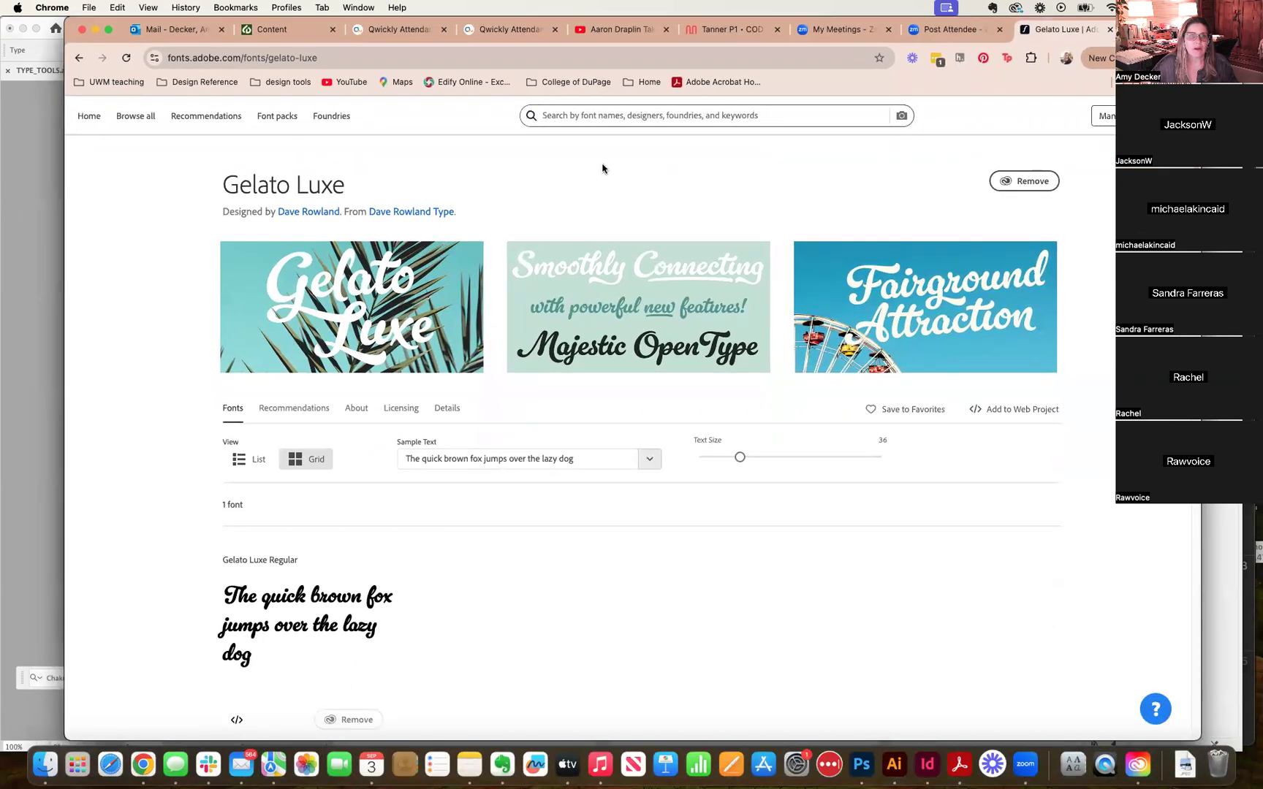
{"action": "left_click", "coordinate": [90, 122]}
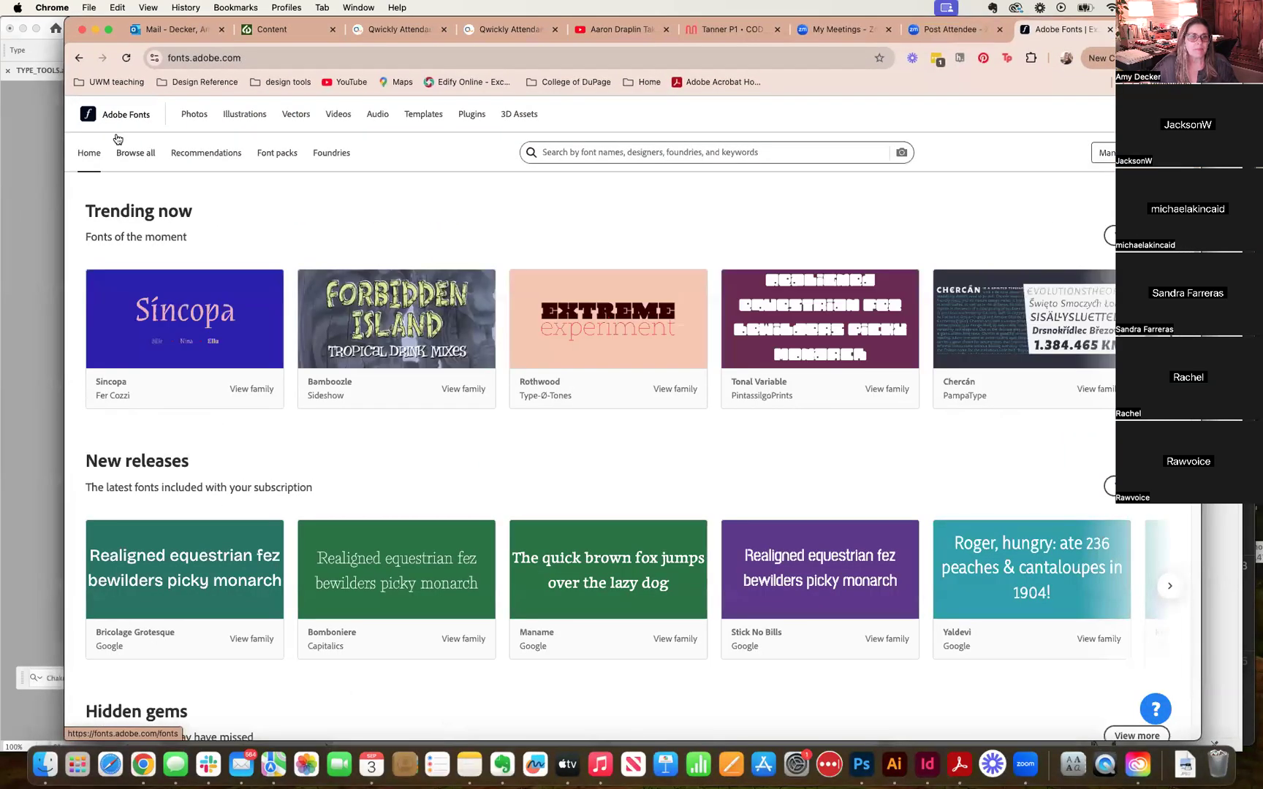
{"action": "left_click", "coordinate": [132, 156]}
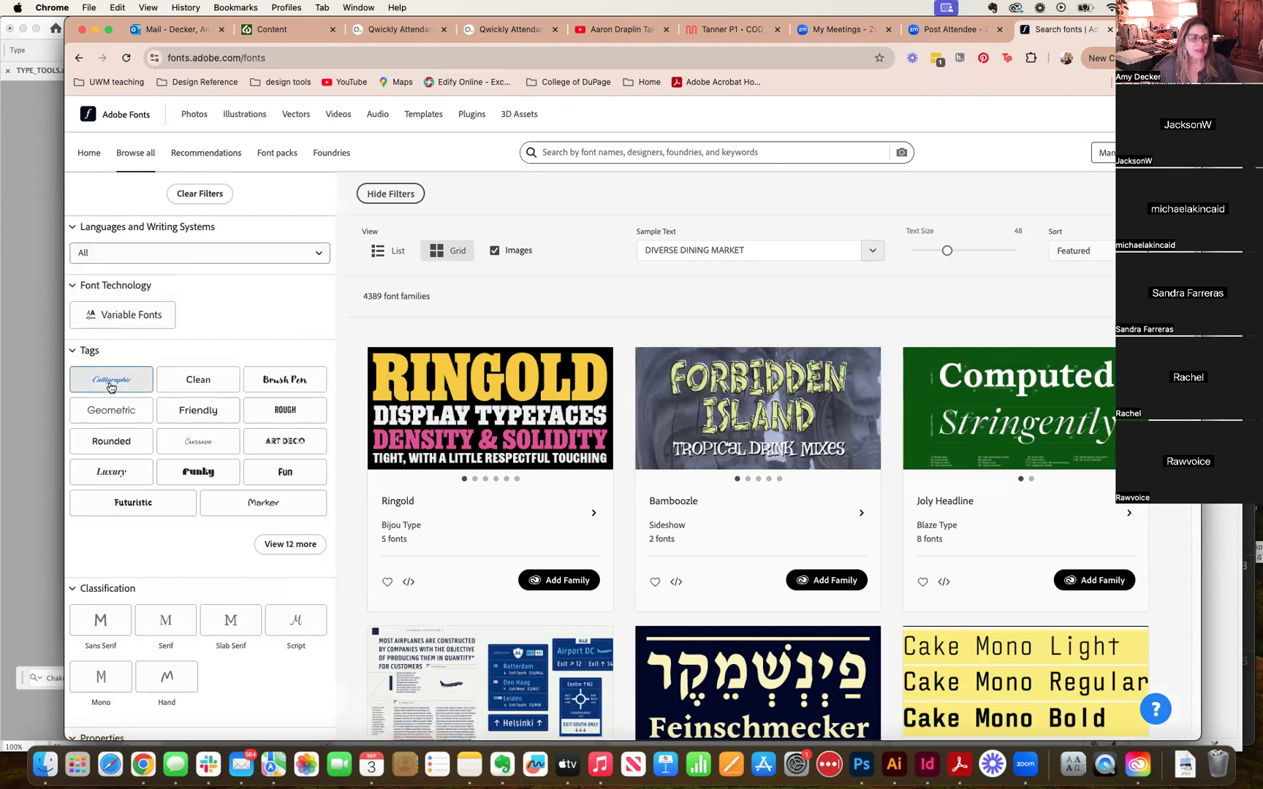
Step: Filter the font catalogue by the Funky tag and look through the families on to page 2
{"action": "left_click", "coordinate": [189, 476]}
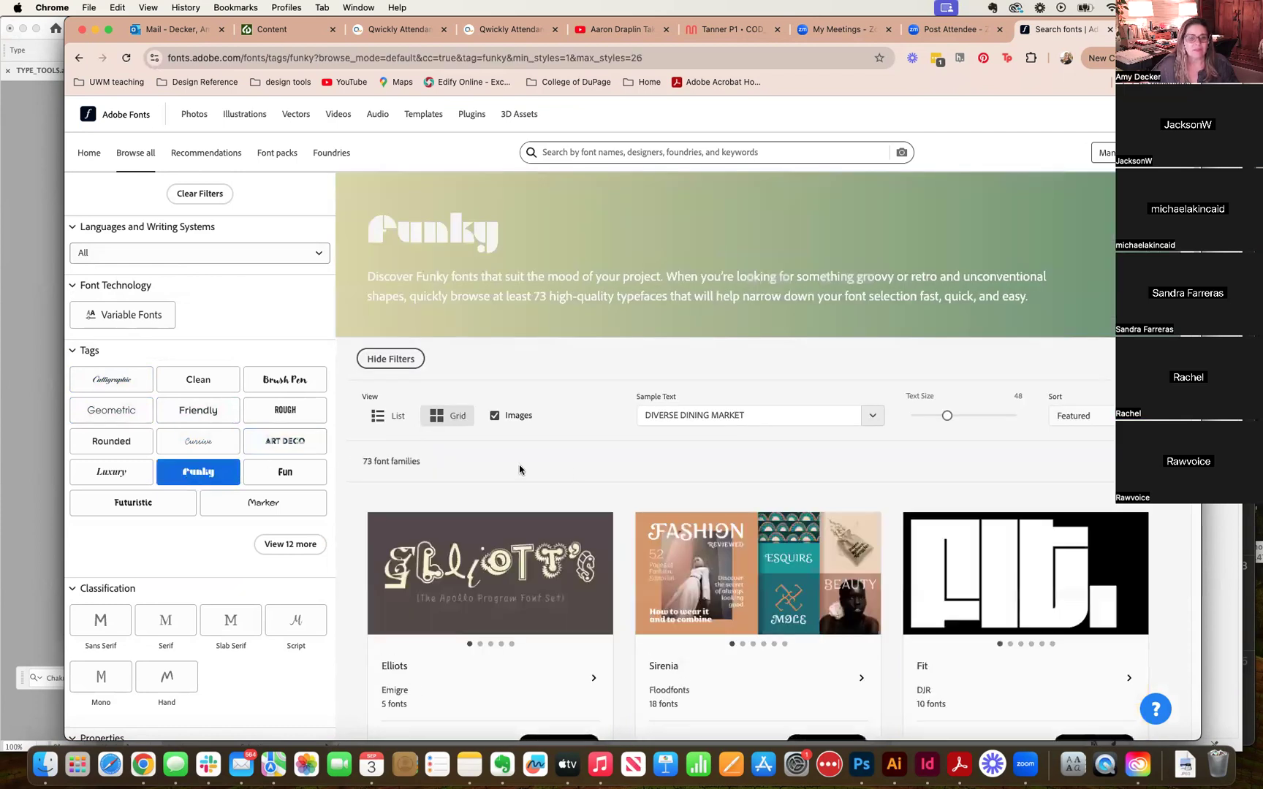
{"action": "scroll", "coordinate": [545, 469], "scroll_direction": "down", "scroll_amount": 6}
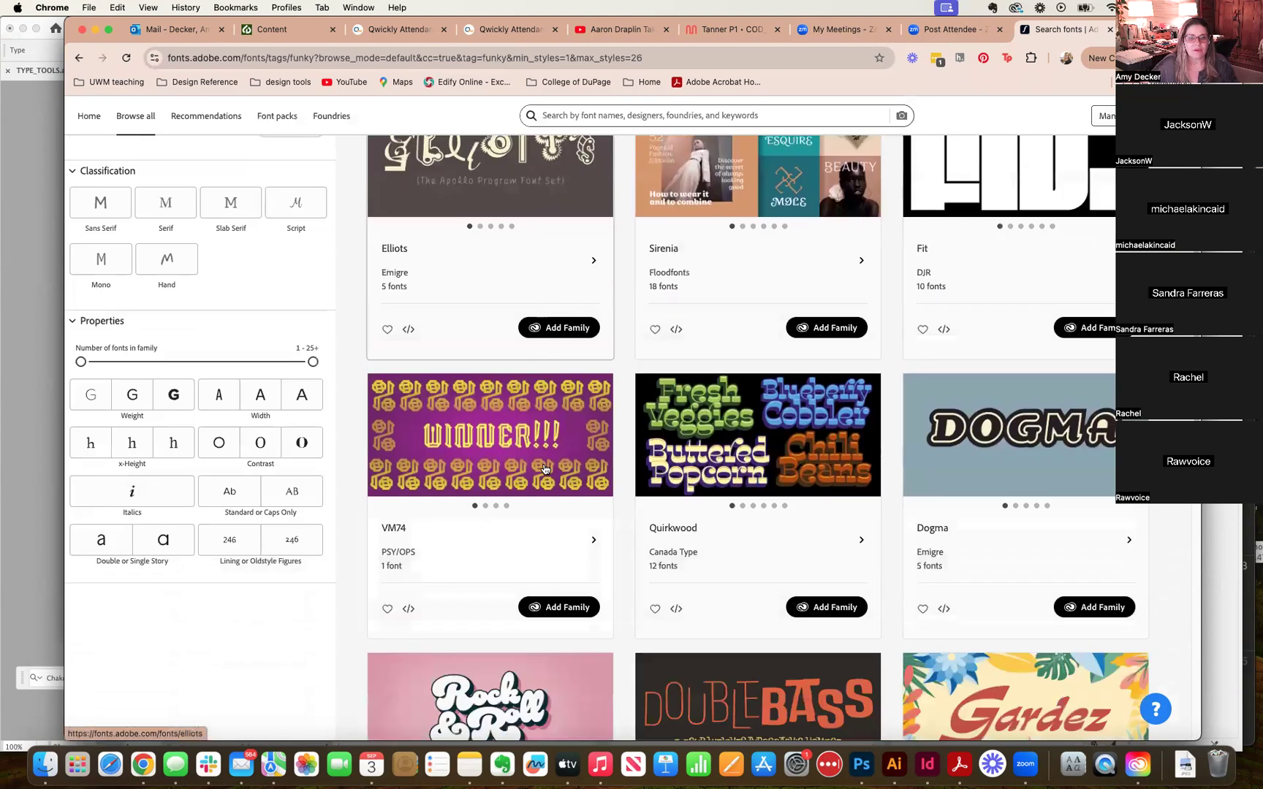
{"action": "scroll", "coordinate": [544, 469], "scroll_direction": "down", "scroll_amount": 5}
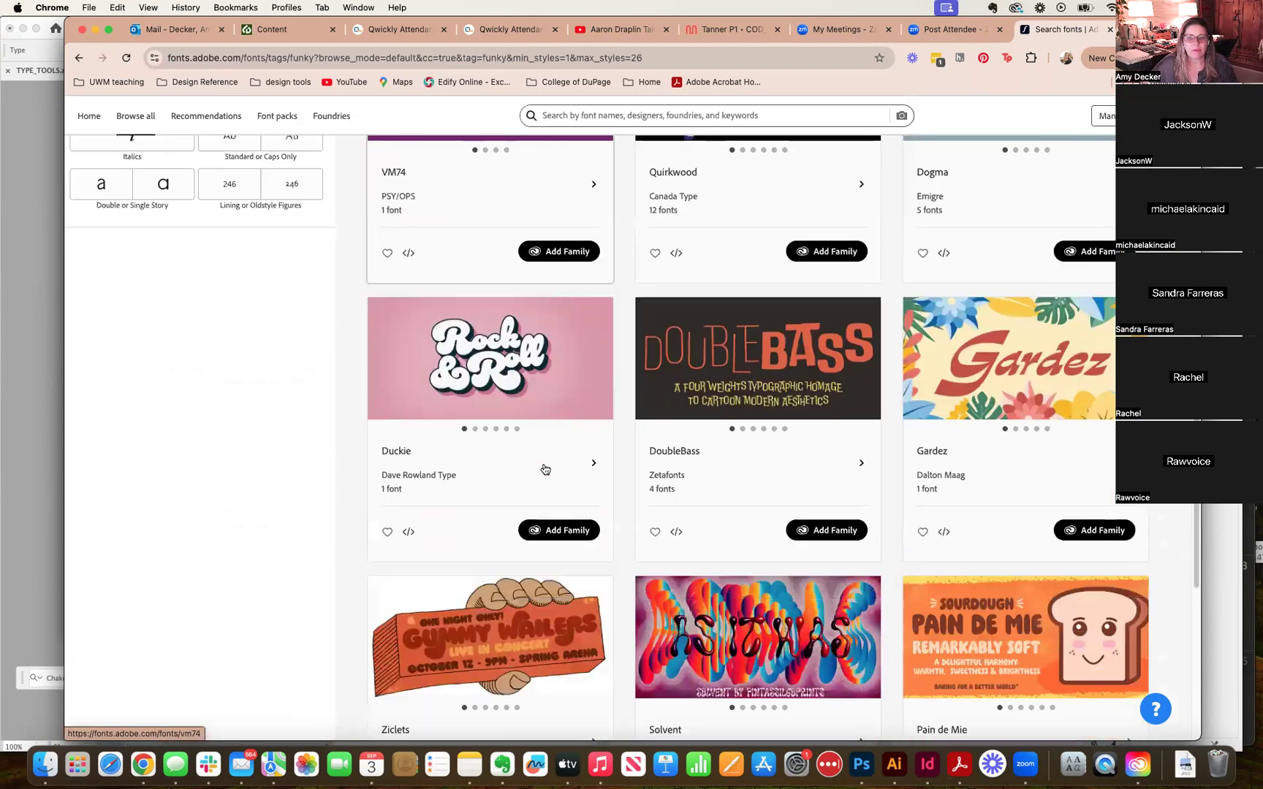
{"action": "scroll", "coordinate": [544, 469], "scroll_direction": "down", "scroll_amount": 5}
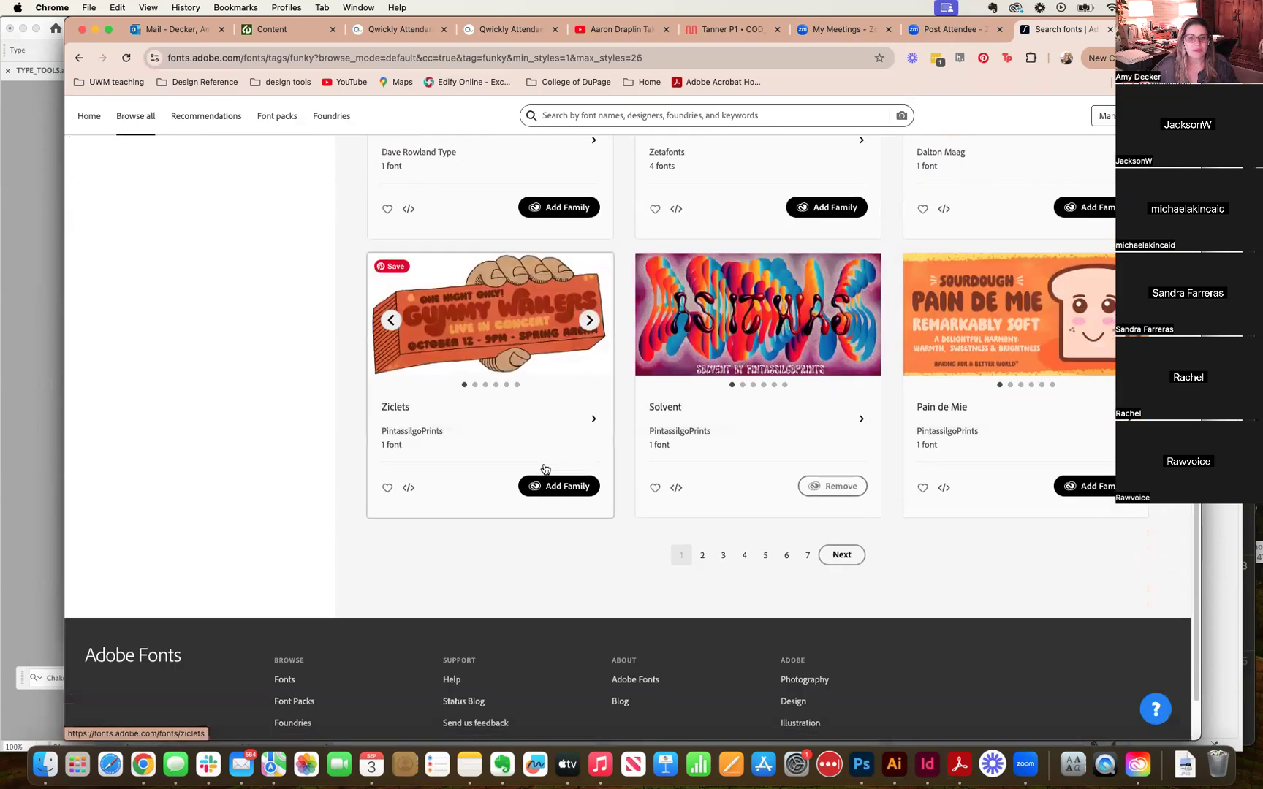
{"action": "left_click", "coordinate": [841, 555]}
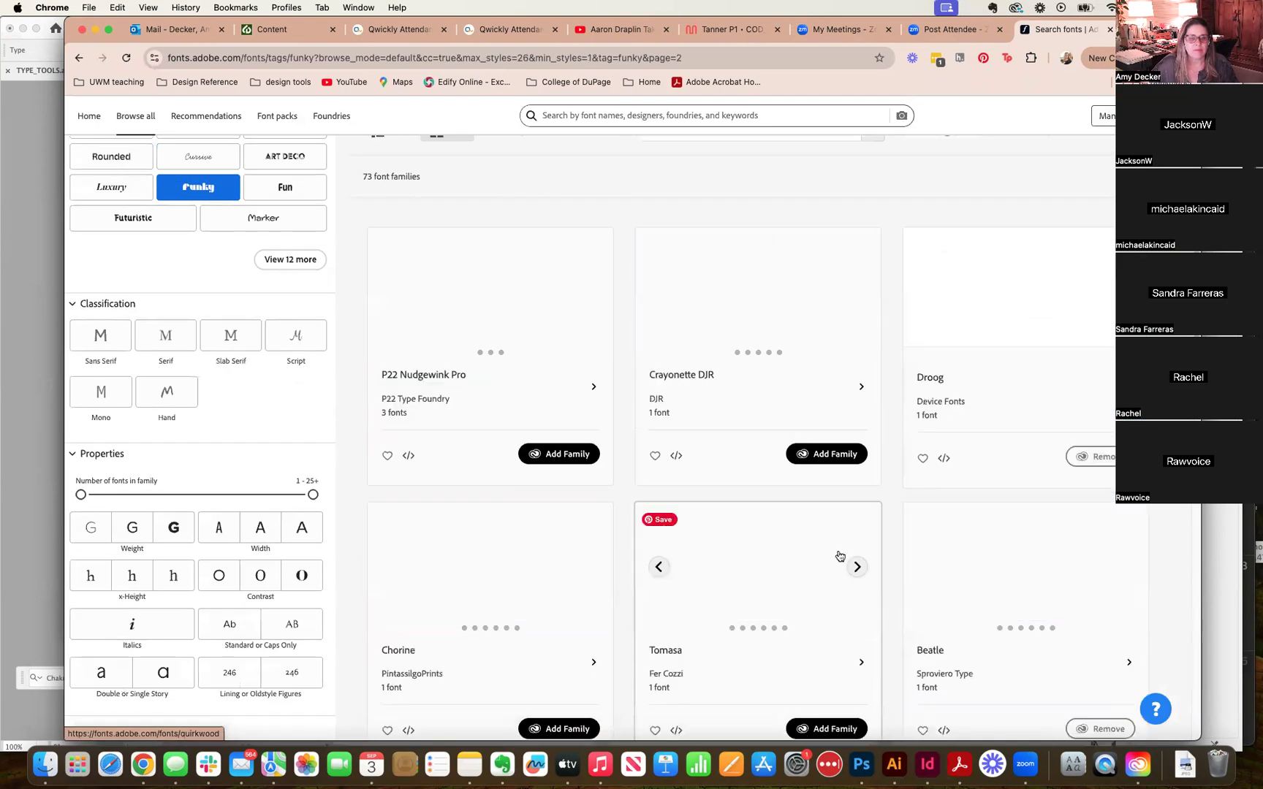
Step: Compare the Funky families in the Sans Serif and Serif classifications, ending on the Sans Serif filter
{"action": "left_click", "coordinate": [115, 344]}
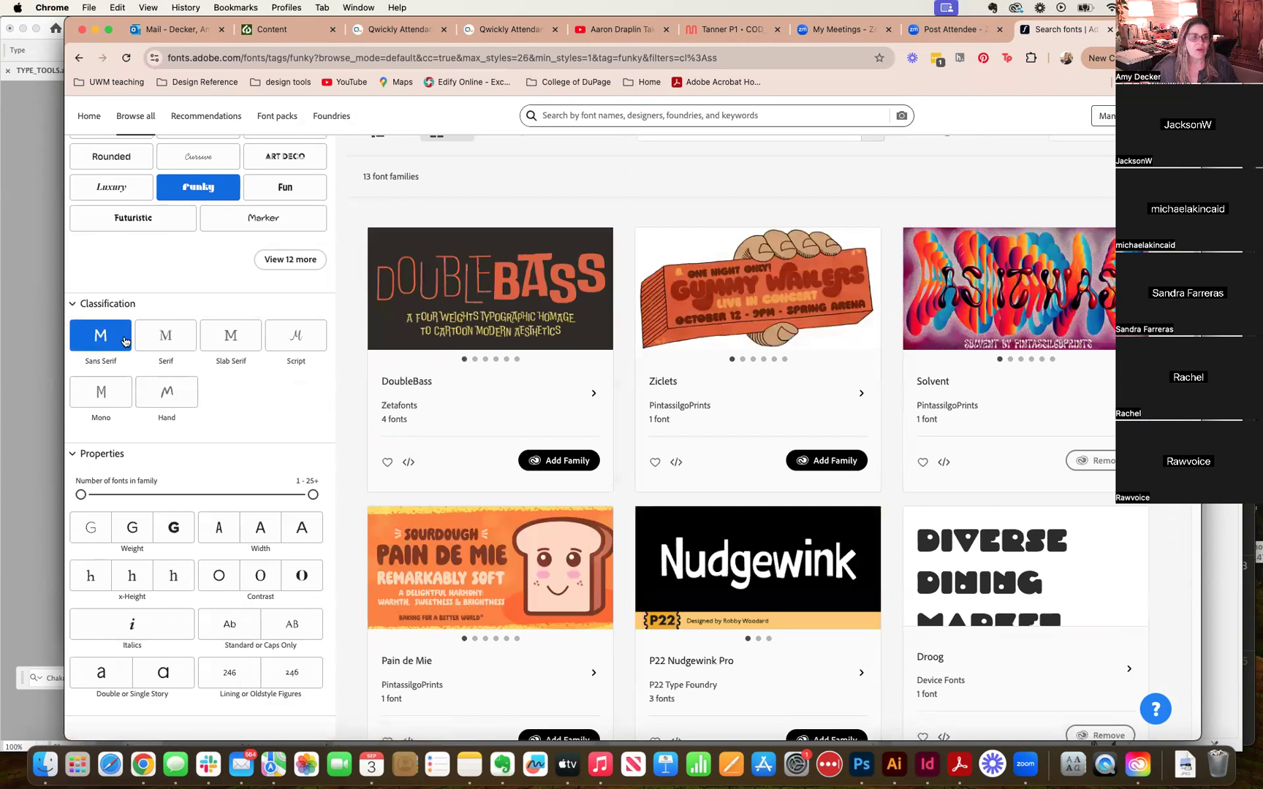
{"action": "left_click", "coordinate": [161, 339]}
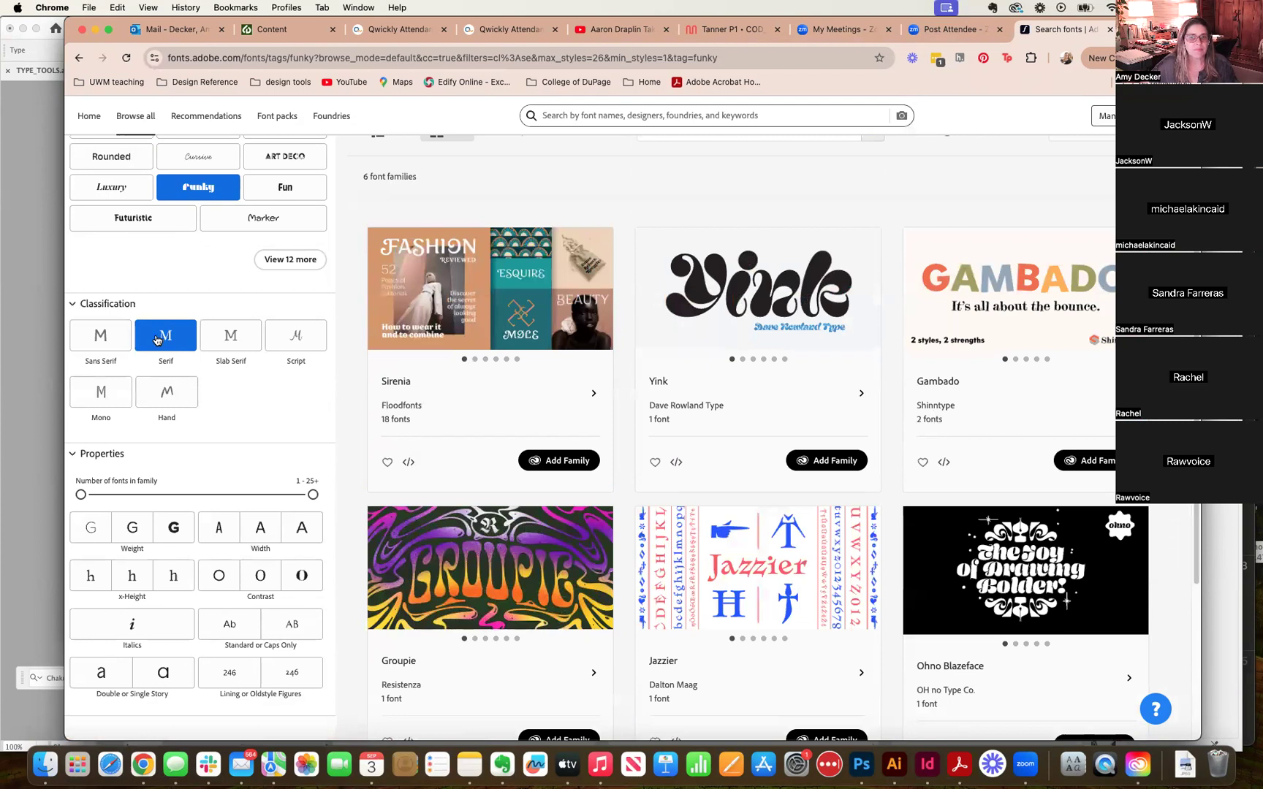
{"action": "left_click", "coordinate": [95, 338]}
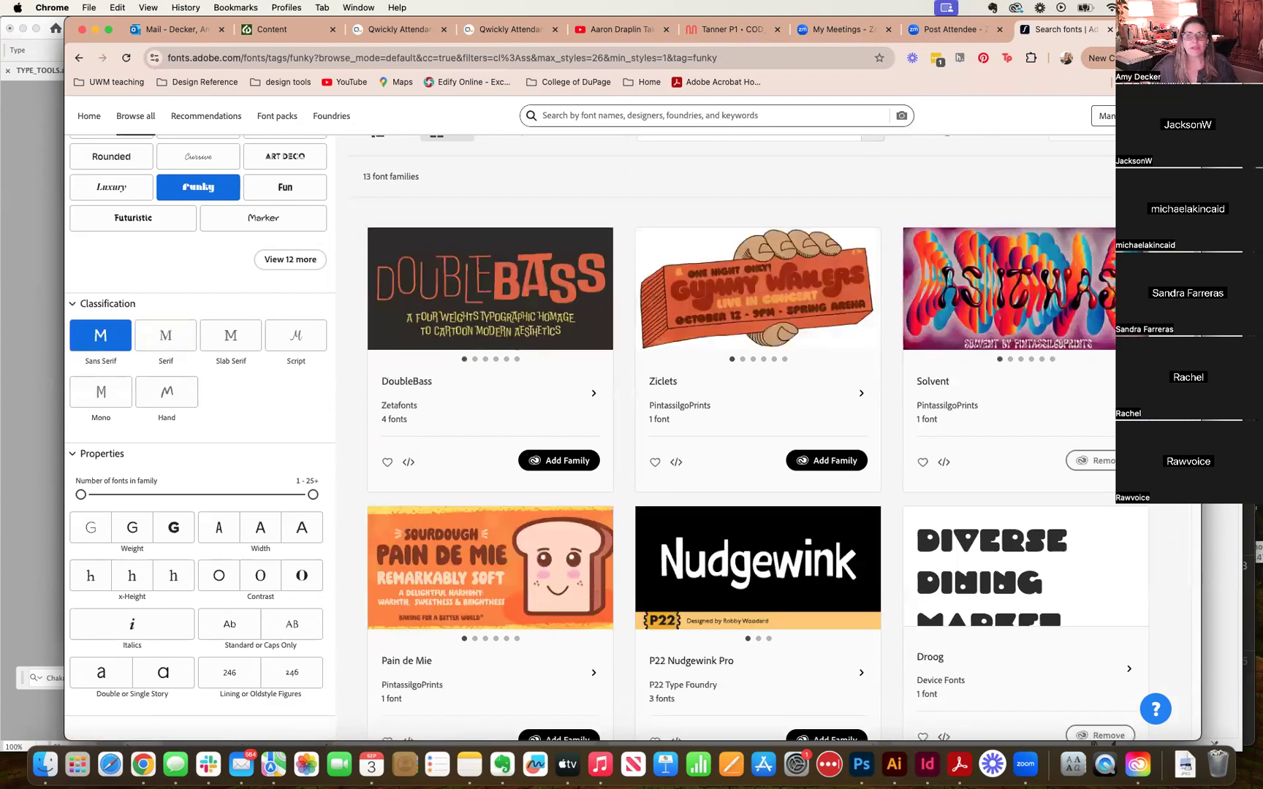
Step: Switch to Illustrator and move the PENCIL label from the list of Illustrator tools to just below the word "Creamy"
{"action": "mouse_move", "coordinate": [1140, 28]}
{"action": "left_mouse_down"}
{"action": "mouse_move", "coordinate": [1142, 42]}
{"action": "mouse_move", "coordinate": [1132, 32]}
{"action": "left_mouse_up"}
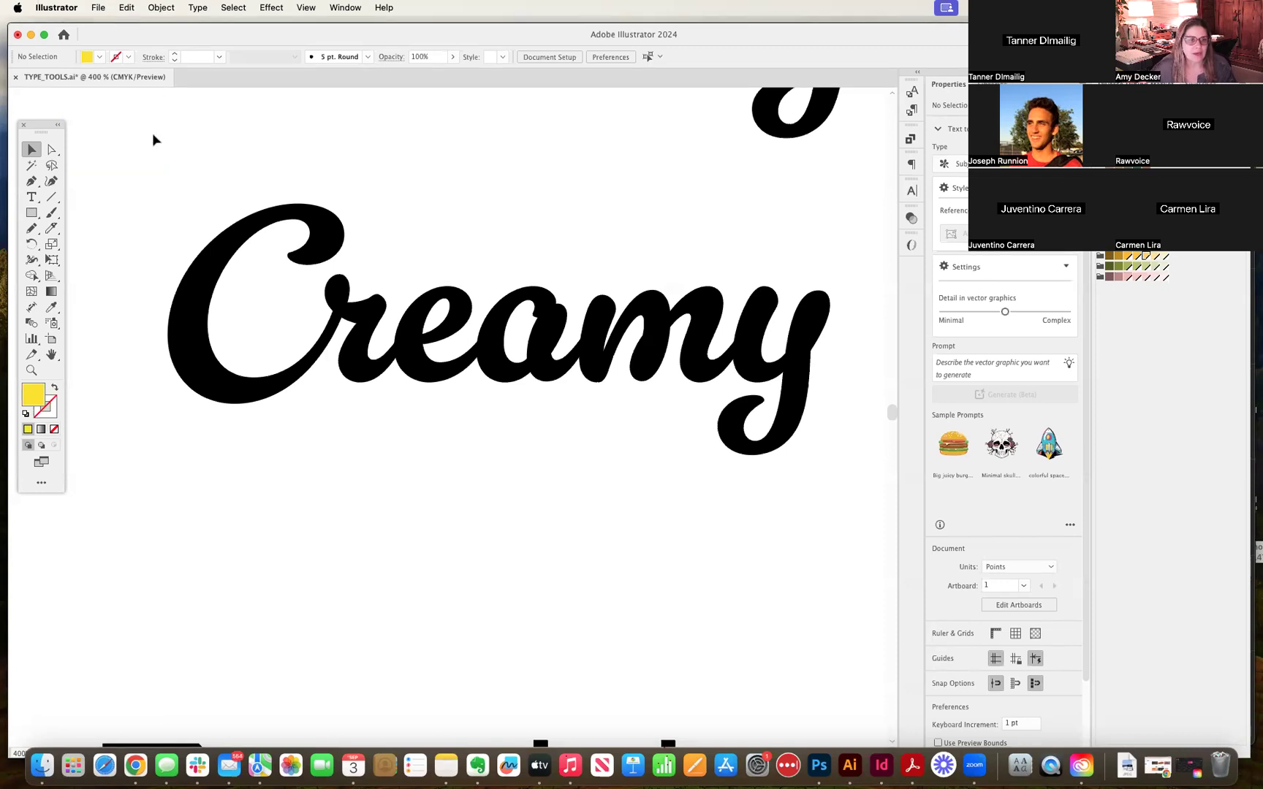
{"action": "left_click_drag", "start_coordinate": [152, 142], "coordinate": [940, 173]}
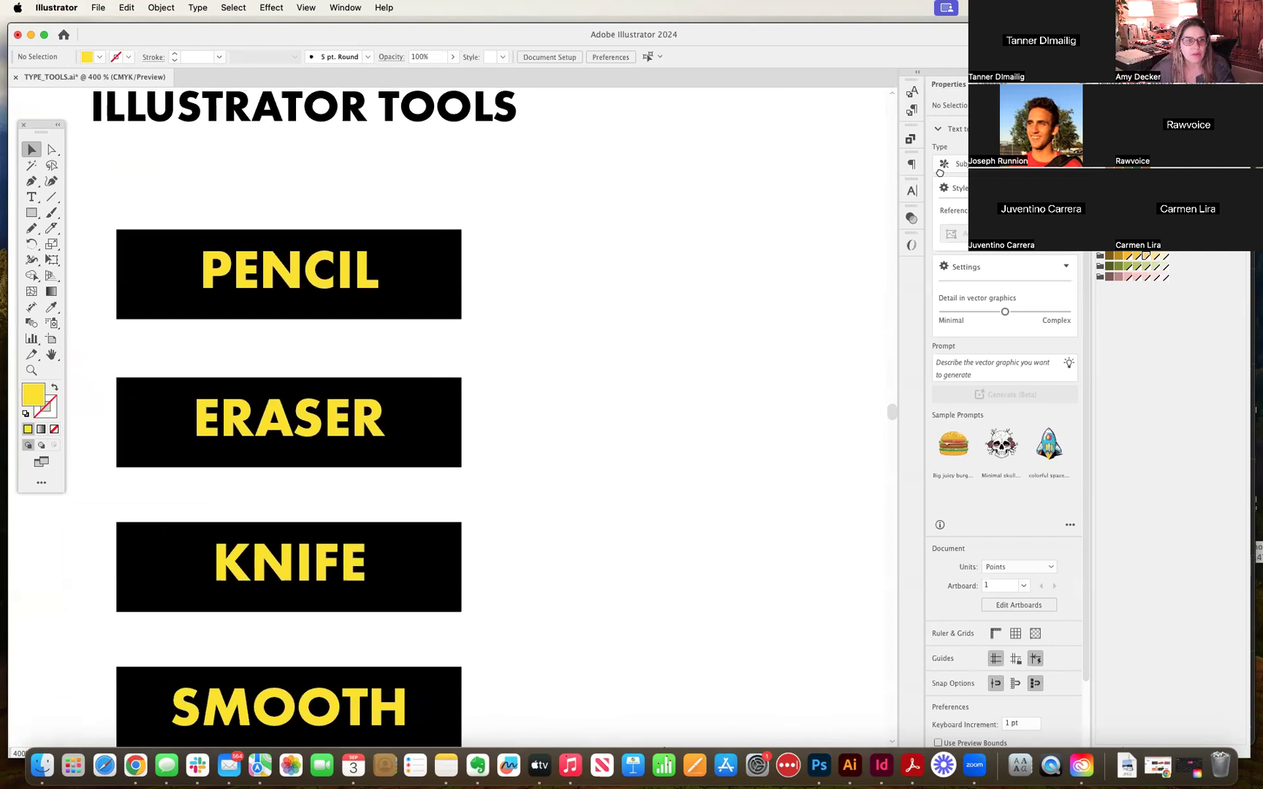
{"action": "left_click", "coordinate": [373, 274]}
{"action": "left_click_drag", "start_coordinate": [249, 271], "coordinate": [817, 298]}
{"action": "left_click_drag", "start_coordinate": [725, 190], "coordinate": [133, 170]}
{"action": "mouse_move", "coordinate": [238, 277]}
{"action": "left_mouse_down"}
{"action": "mouse_move", "coordinate": [314, 573]}
{"action": "mouse_move", "coordinate": [512, 596]}
{"action": "left_mouse_up"}
{"action": "mouse_move", "coordinate": [487, 477]}
{"action": "left_mouse_down"}
{"action": "mouse_move", "coordinate": [206, 452]}
{"action": "mouse_move", "coordinate": [310, 429]}
{"action": "mouse_move", "coordinate": [288, 454]}
{"action": "left_mouse_up"}
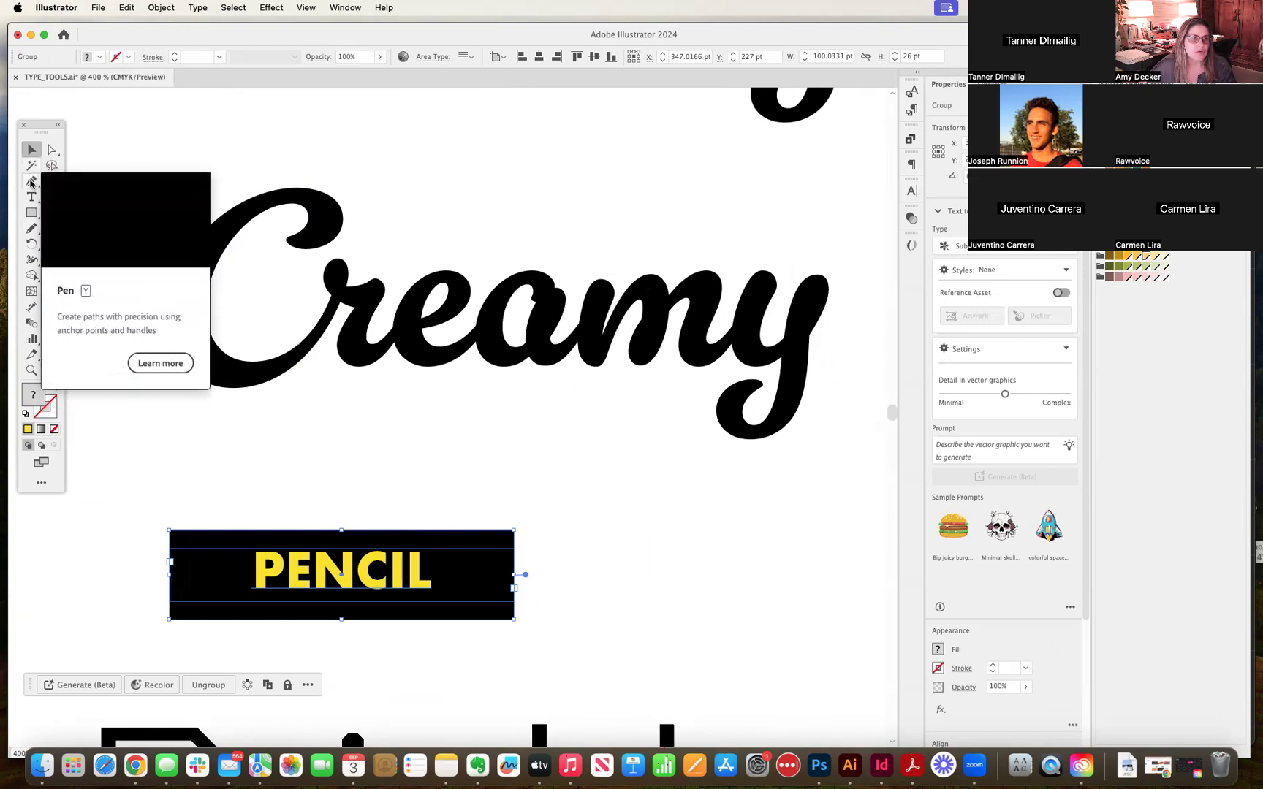
Step: Draw four freehand paths above "Creamy" with the Pencil tool: a row of loops, a wavy line, a rounded blob and a cloud
{"action": "left_click", "coordinate": [32, 229]}
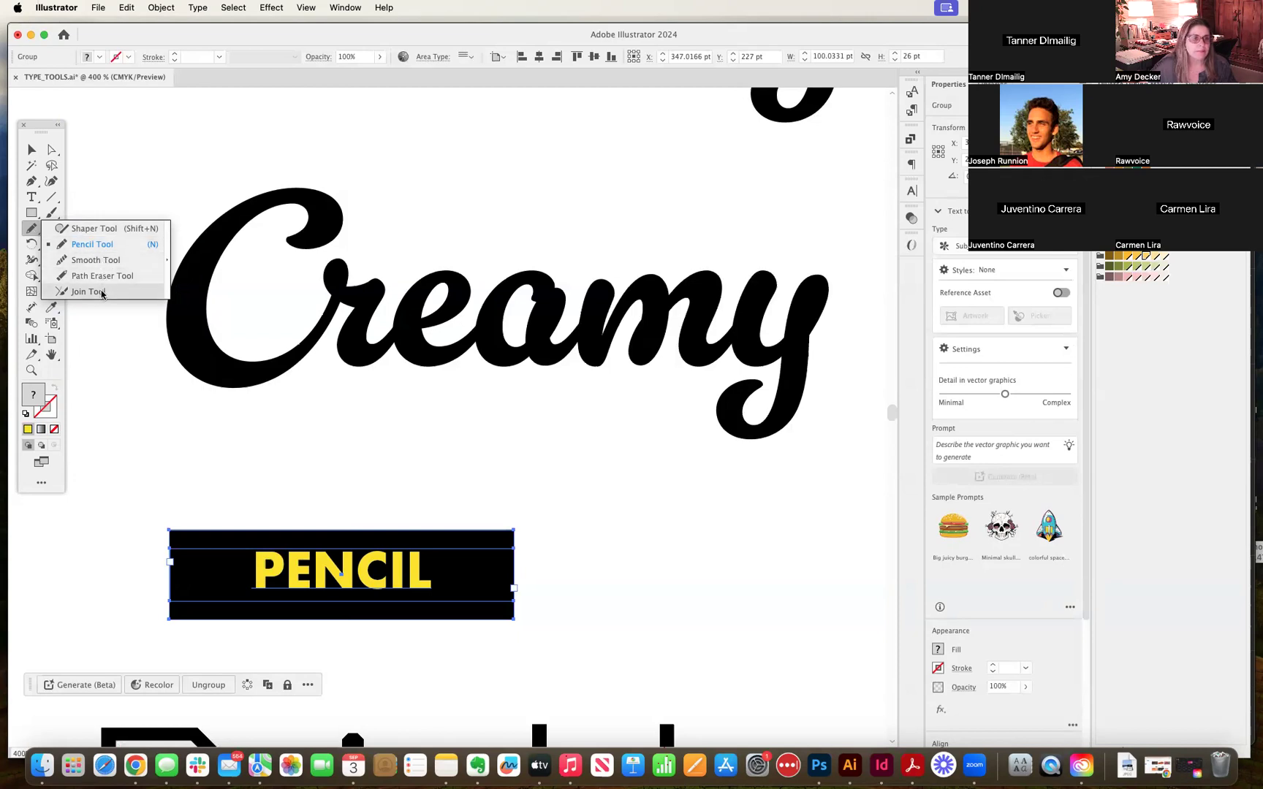
{"action": "left_click", "coordinate": [95, 245]}
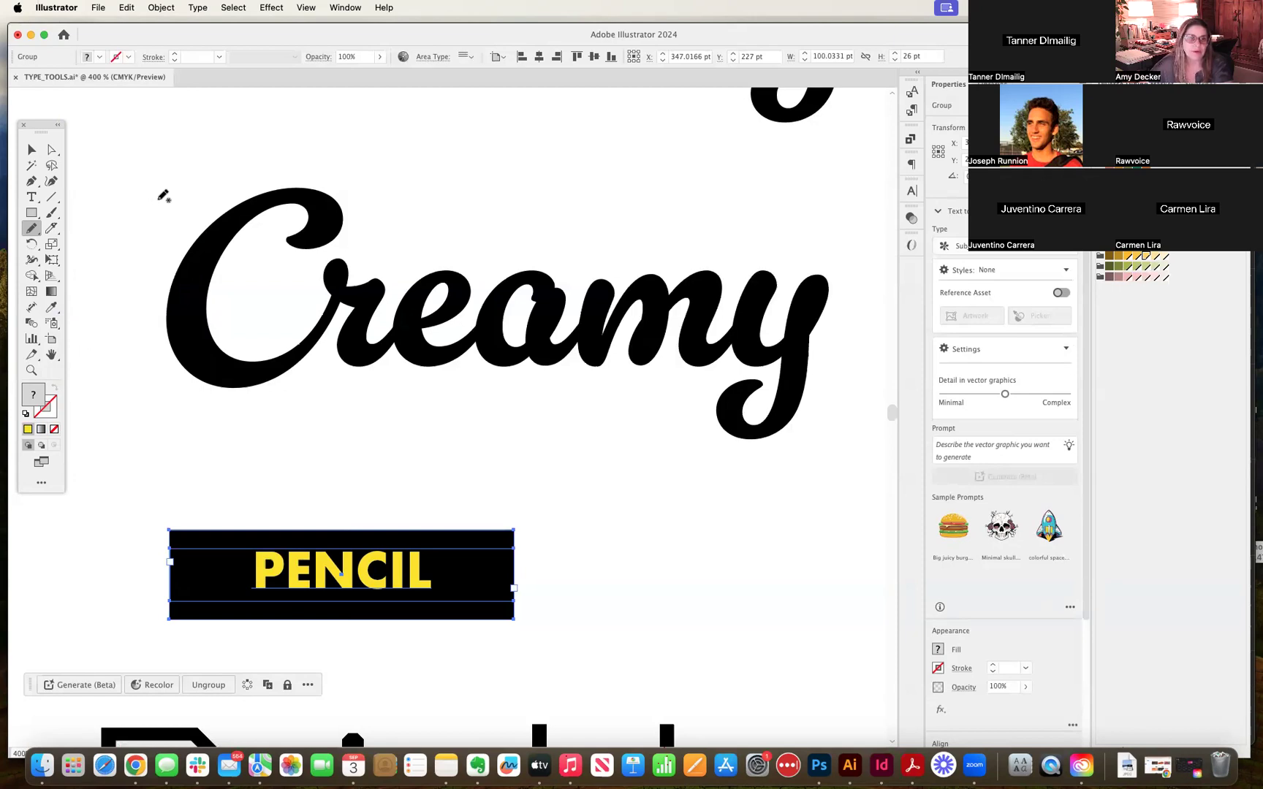
{"action": "mouse_move", "coordinate": [503, 143]}
{"action": "left_mouse_down"}
{"action": "mouse_move", "coordinate": [439, 196]}
{"action": "mouse_move", "coordinate": [498, 214]}
{"action": "mouse_move", "coordinate": [530, 165]}
{"action": "mouse_move", "coordinate": [505, 140]}
{"action": "mouse_move", "coordinate": [475, 153]}
{"action": "mouse_move", "coordinate": [491, 198]}
{"action": "mouse_move", "coordinate": [585, 201]}
{"action": "mouse_move", "coordinate": [595, 144]}
{"action": "mouse_move", "coordinate": [548, 171]}
{"action": "mouse_move", "coordinate": [563, 200]}
{"action": "mouse_move", "coordinate": [639, 199]}
{"action": "mouse_move", "coordinate": [629, 156]}
{"action": "mouse_move", "coordinate": [605, 185]}
{"action": "mouse_move", "coordinate": [643, 215]}
{"action": "mouse_move", "coordinate": [694, 185]}
{"action": "mouse_move", "coordinate": [673, 164]}
{"action": "mouse_move", "coordinate": [668, 208]}
{"action": "mouse_move", "coordinate": [731, 221]}
{"action": "mouse_move", "coordinate": [723, 176]}
{"action": "mouse_move", "coordinate": [717, 217]}
{"action": "mouse_move", "coordinate": [771, 222]}
{"action": "mouse_move", "coordinate": [783, 197]}
{"action": "left_mouse_up"}
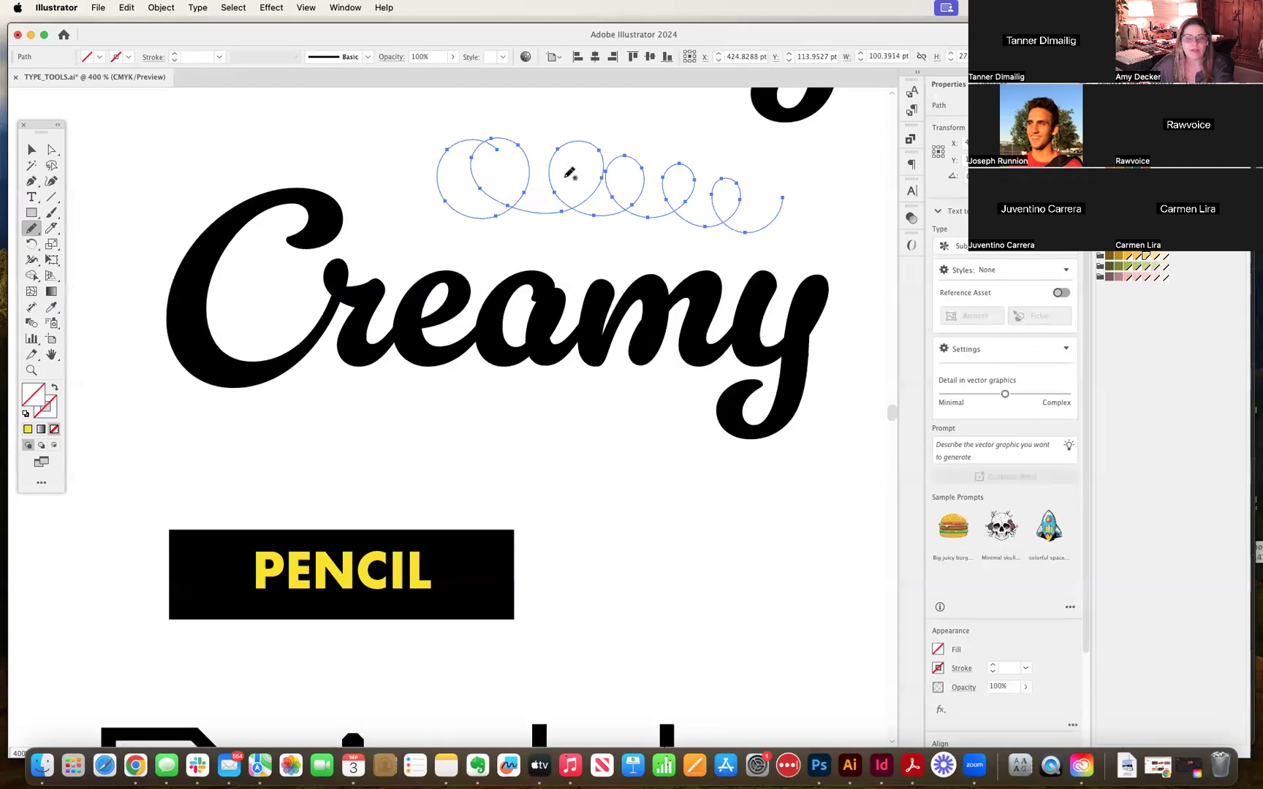
{"action": "mouse_move", "coordinate": [564, 128]}
{"action": "left_mouse_down"}
{"action": "mouse_move", "coordinate": [369, 121]}
{"action": "mouse_move", "coordinate": [284, 156]}
{"action": "mouse_move", "coordinate": [157, 130]}
{"action": "left_mouse_up"}
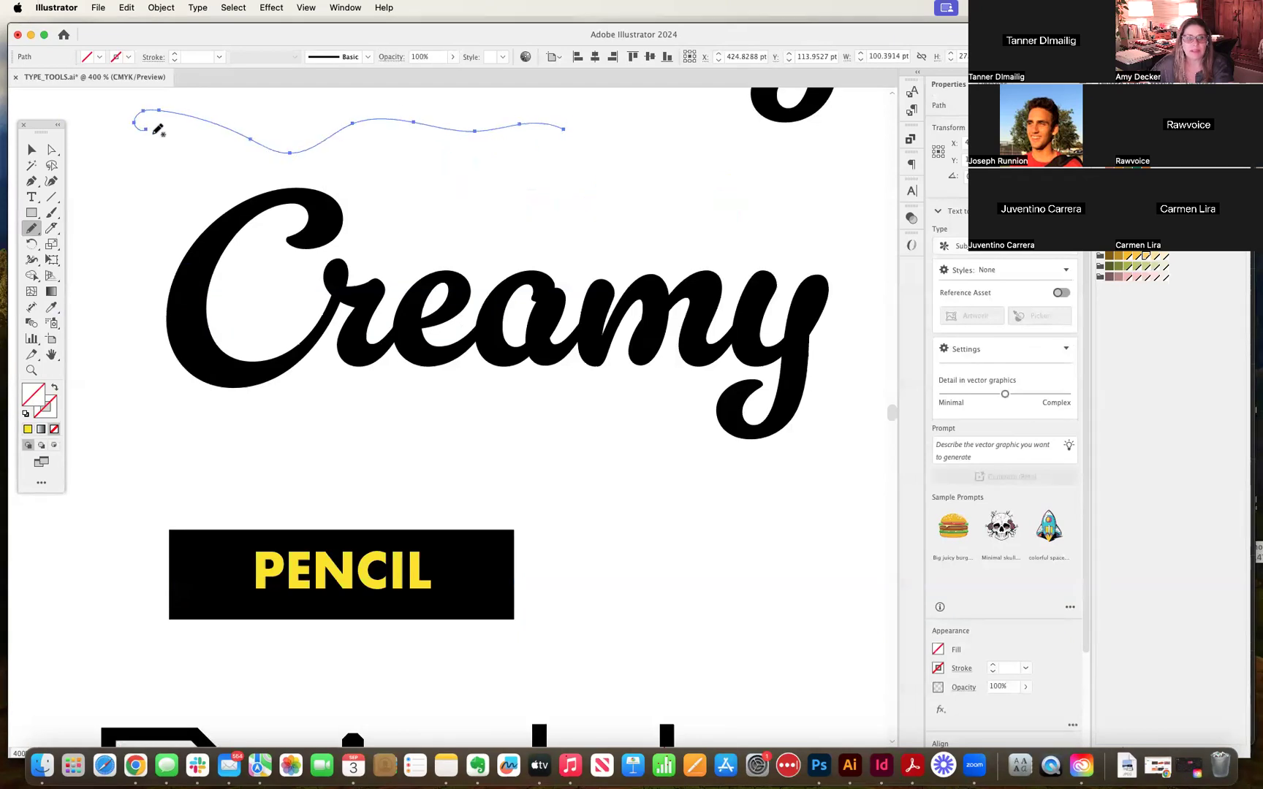
{"action": "mouse_move", "coordinate": [386, 150]}
{"action": "left_mouse_down"}
{"action": "mouse_move", "coordinate": [498, 217]}
{"action": "mouse_move", "coordinate": [671, 203]}
{"action": "mouse_move", "coordinate": [626, 157]}
{"action": "mouse_move", "coordinate": [537, 158]}
{"action": "mouse_move", "coordinate": [410, 133]}
{"action": "mouse_move", "coordinate": [380, 152]}
{"action": "left_mouse_up"}
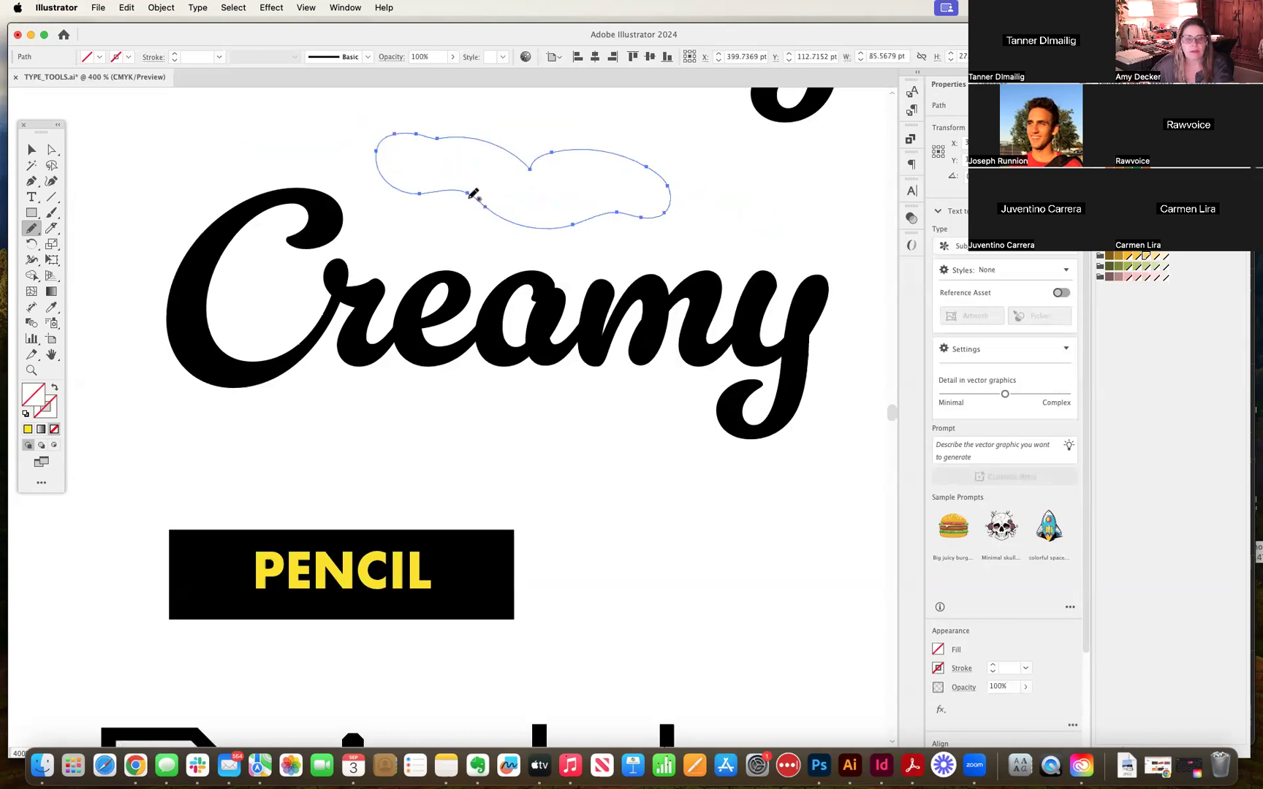
{"action": "mouse_move", "coordinate": [772, 161]}
{"action": "left_mouse_down"}
{"action": "mouse_move", "coordinate": [729, 221]}
{"action": "mouse_move", "coordinate": [774, 236]}
{"action": "mouse_move", "coordinate": [808, 228]}
{"action": "mouse_move", "coordinate": [847, 192]}
{"action": "mouse_move", "coordinate": [753, 157]}
{"action": "left_mouse_up"}
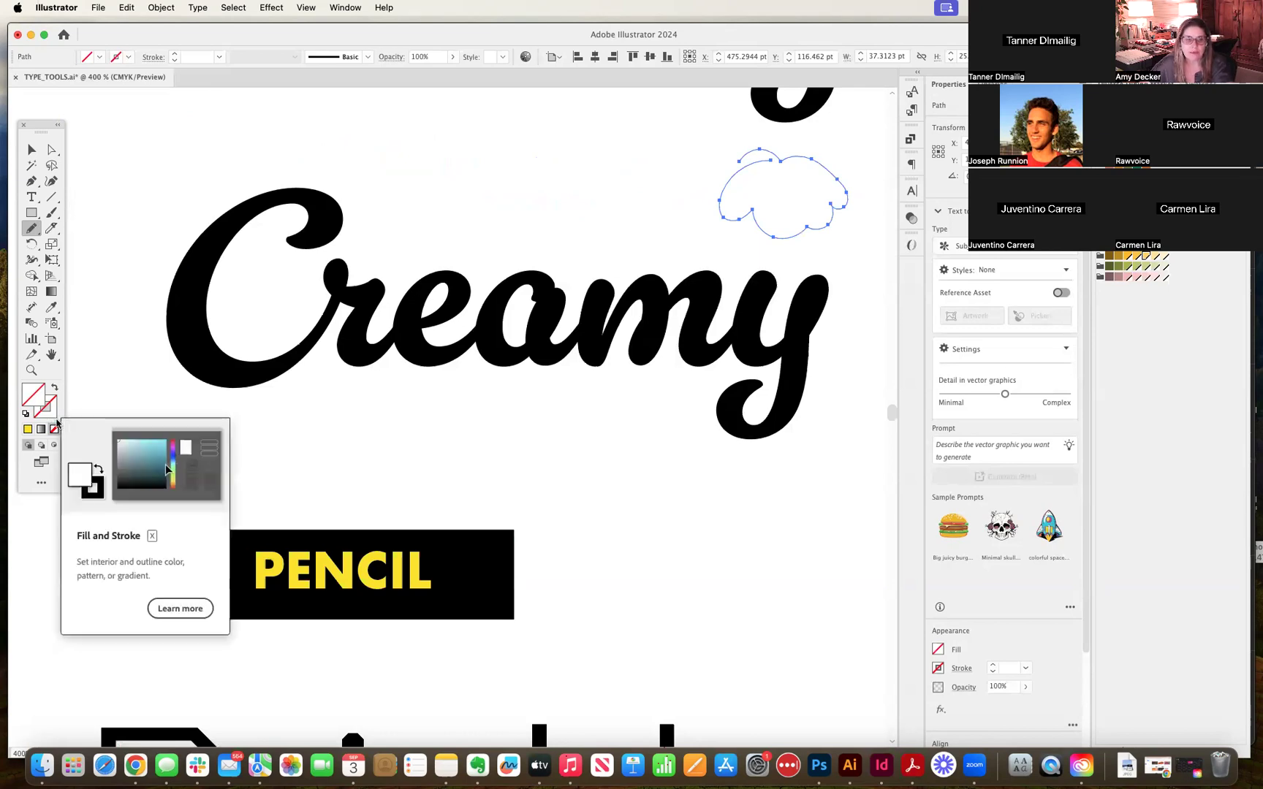
Step: Select the freehand paths above "Creamy" together and give them a green stroke, 74C044
{"action": "left_click", "coordinate": [31, 154]}
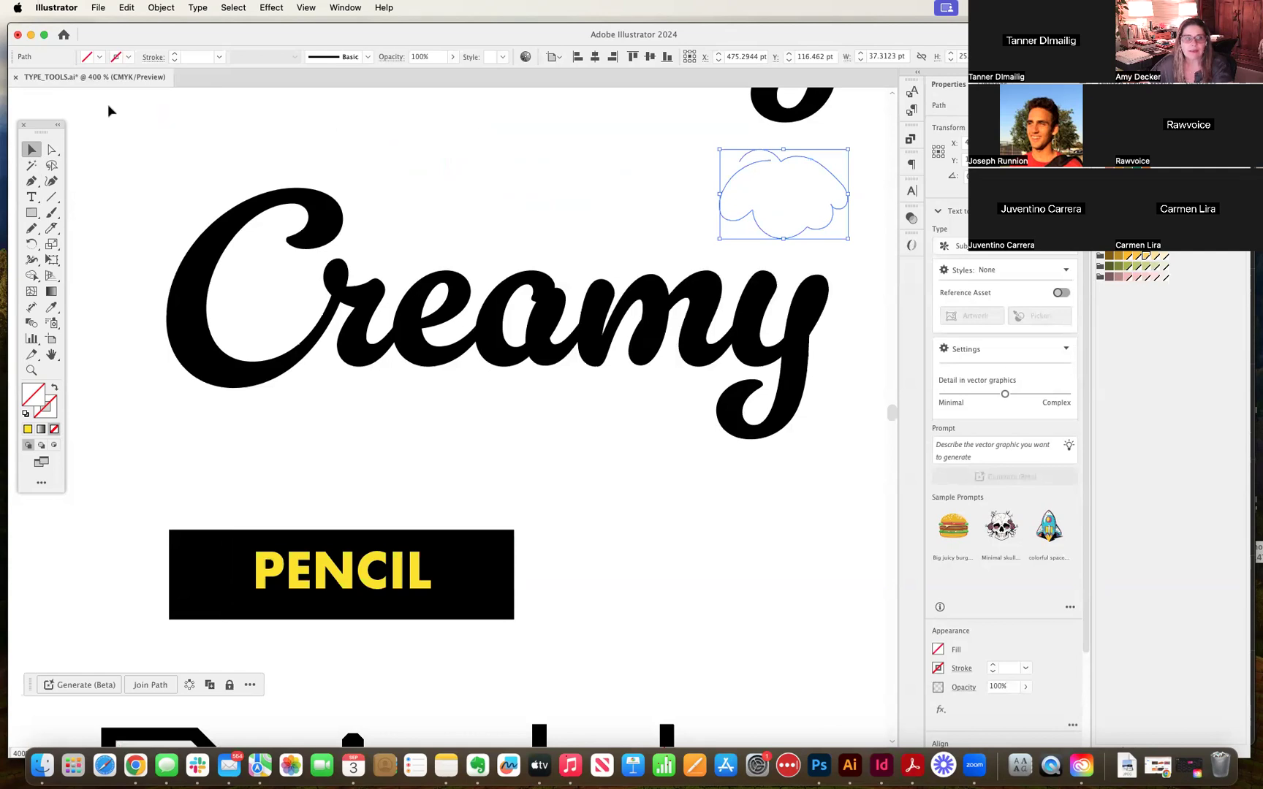
{"action": "mouse_move", "coordinate": [118, 110]}
{"action": "left_mouse_down"}
{"action": "mouse_move", "coordinate": [846, 155]}
{"action": "mouse_move", "coordinate": [738, 187]}
{"action": "left_mouse_up"}
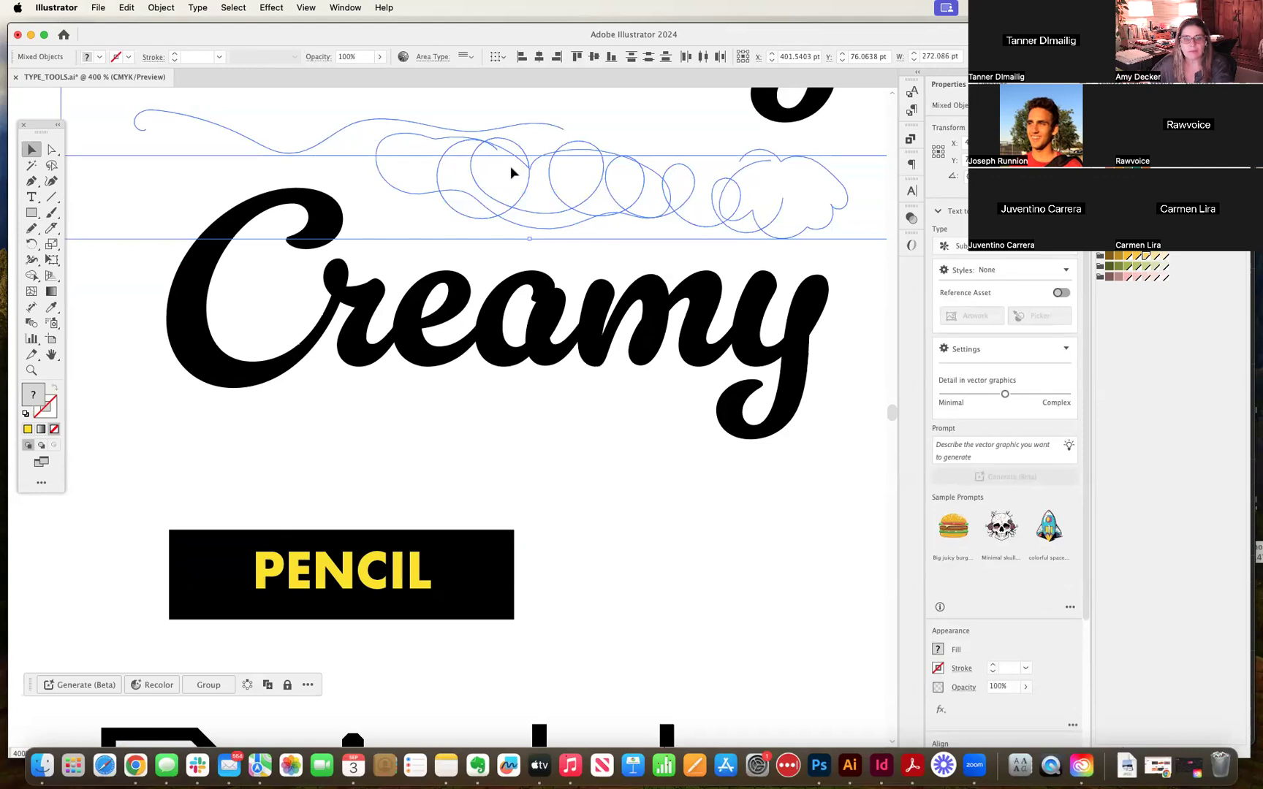
{"action": "left_click", "coordinate": [49, 410]}
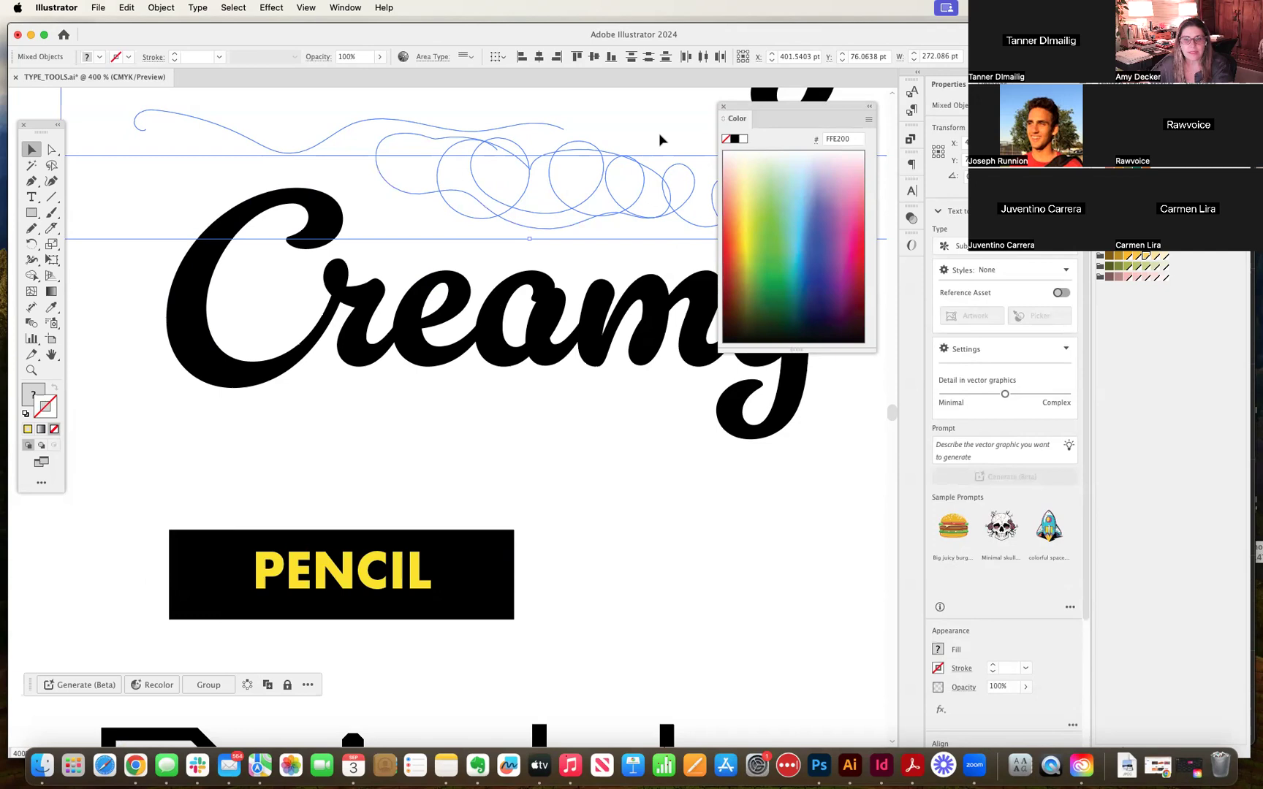
{"action": "left_click", "coordinate": [779, 218]}
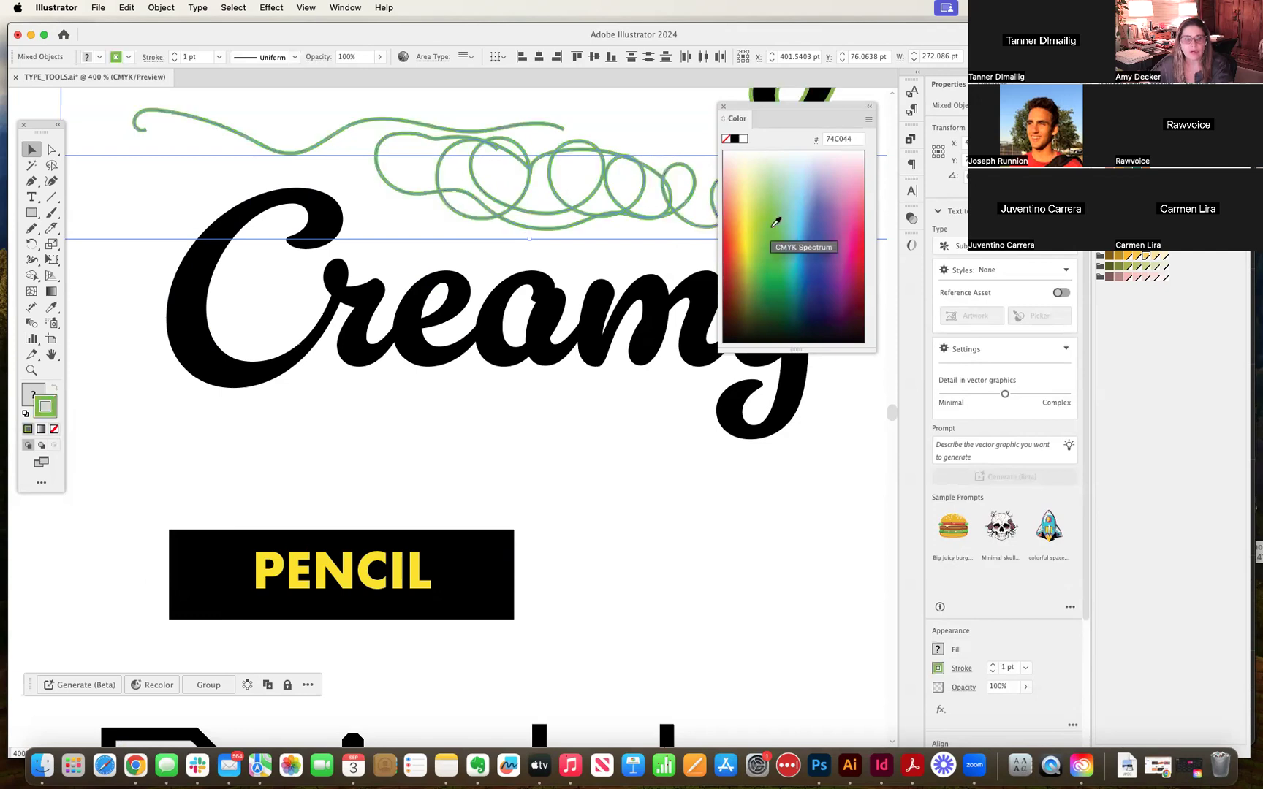
{"action": "left_click", "coordinate": [55, 155]}
{"action": "left_click", "coordinate": [128, 324]}
{"action": "left_click_drag", "start_coordinate": [773, 108], "coordinate": [1145, 270]}
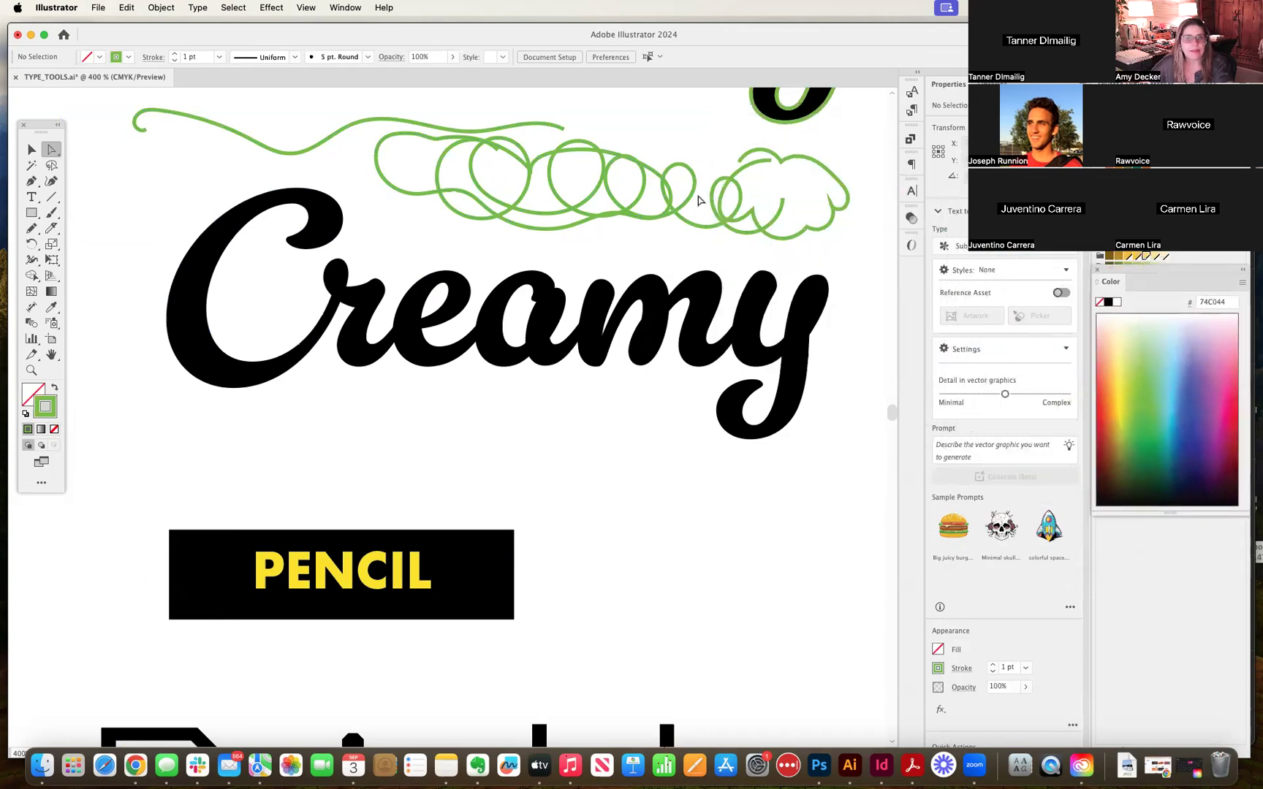
Step: Spread the green paths apart, moving the wavy line and blob leftward and the row of loops between "Creamy" and the PENCIL label
{"action": "left_click", "coordinate": [833, 214]}
{"action": "left_click", "coordinate": [749, 197]}
{"action": "left_click", "coordinate": [31, 149]}
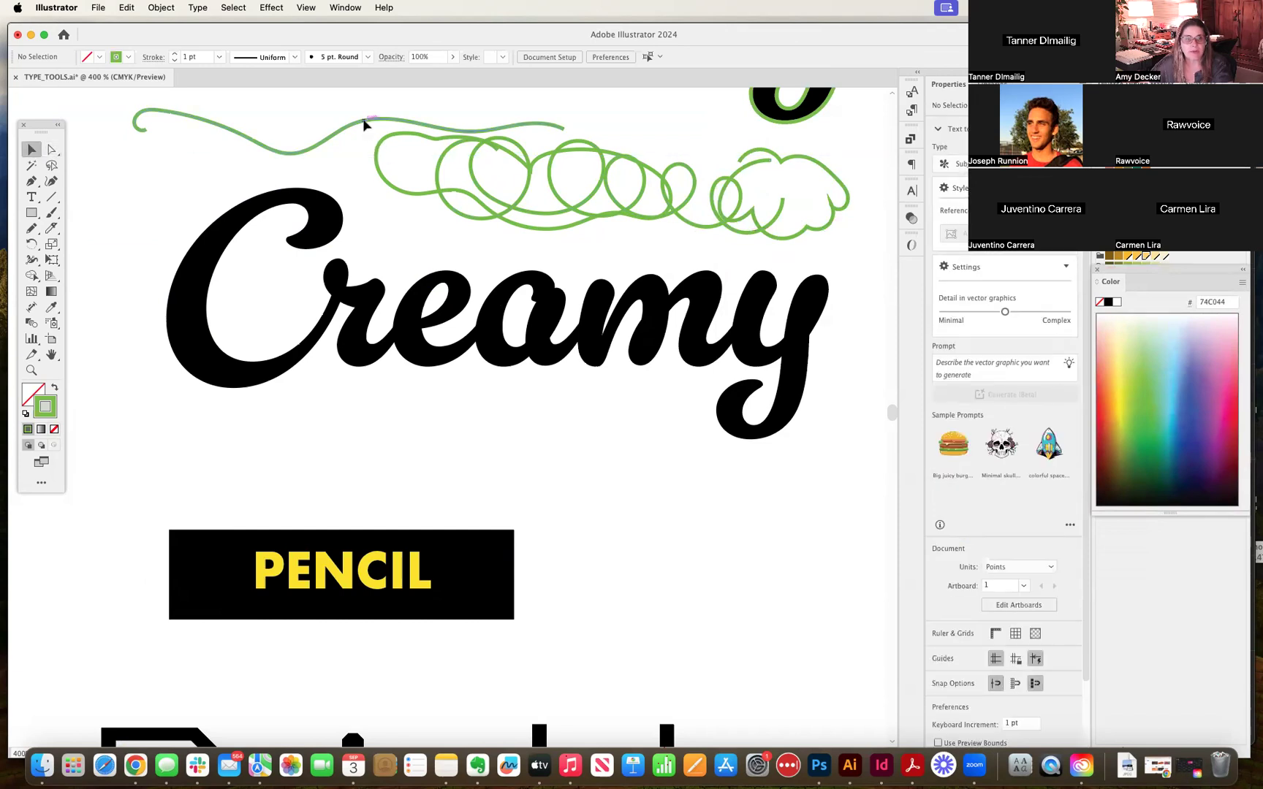
{"action": "left_click_drag", "start_coordinate": [364, 125], "coordinate": [290, 113]}
{"action": "left_click", "coordinate": [421, 138]}
{"action": "left_click", "coordinate": [376, 140]}
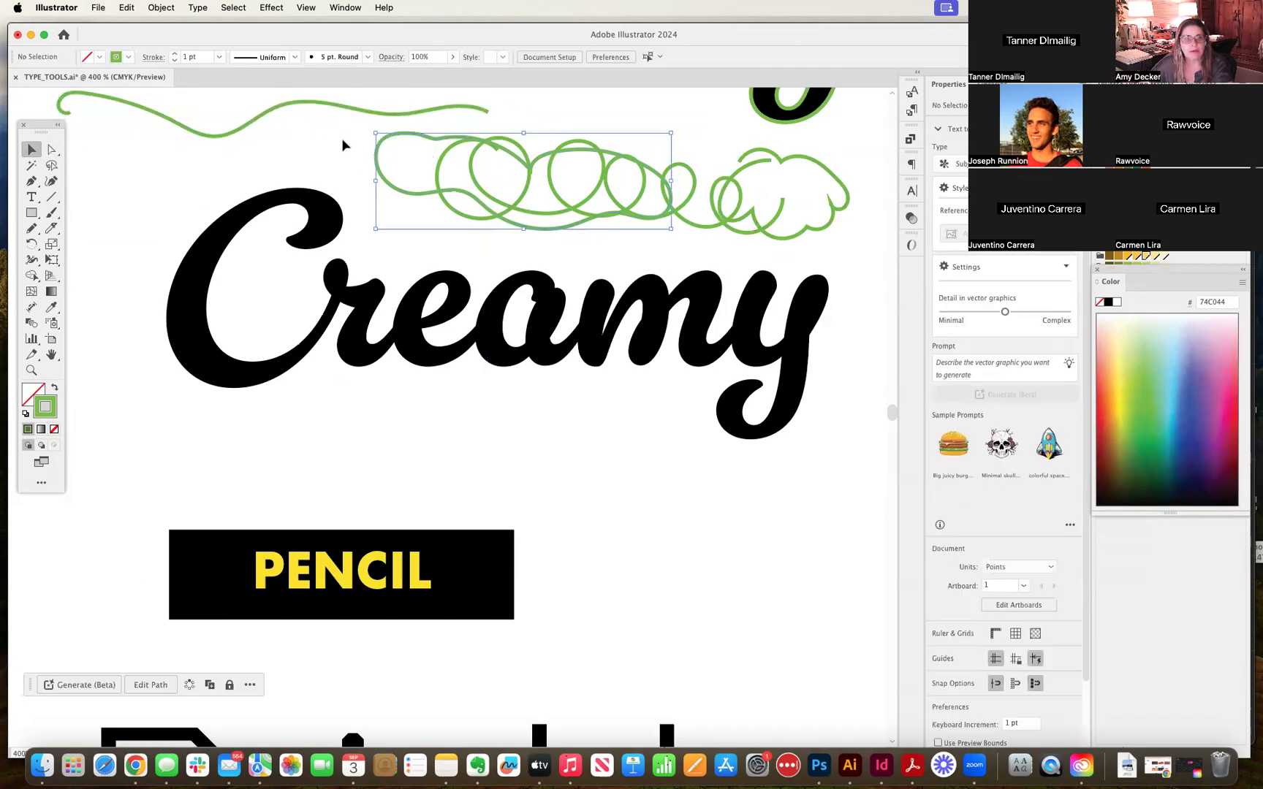
{"action": "left_click_drag", "start_coordinate": [381, 146], "coordinate": [222, 139]}
{"action": "left_click_drag", "start_coordinate": [628, 188], "coordinate": [618, 322]}
{"action": "left_click", "coordinate": [629, 211]}
{"action": "left_click", "coordinate": [626, 137]}
{"action": "mouse_move", "coordinate": [620, 155]}
{"action": "left_mouse_down"}
{"action": "mouse_move", "coordinate": [673, 114]}
{"action": "mouse_move", "coordinate": [649, 414]}
{"action": "mouse_move", "coordinate": [699, 516]}
{"action": "mouse_move", "coordinate": [443, 431]}
{"action": "left_mouse_up"}
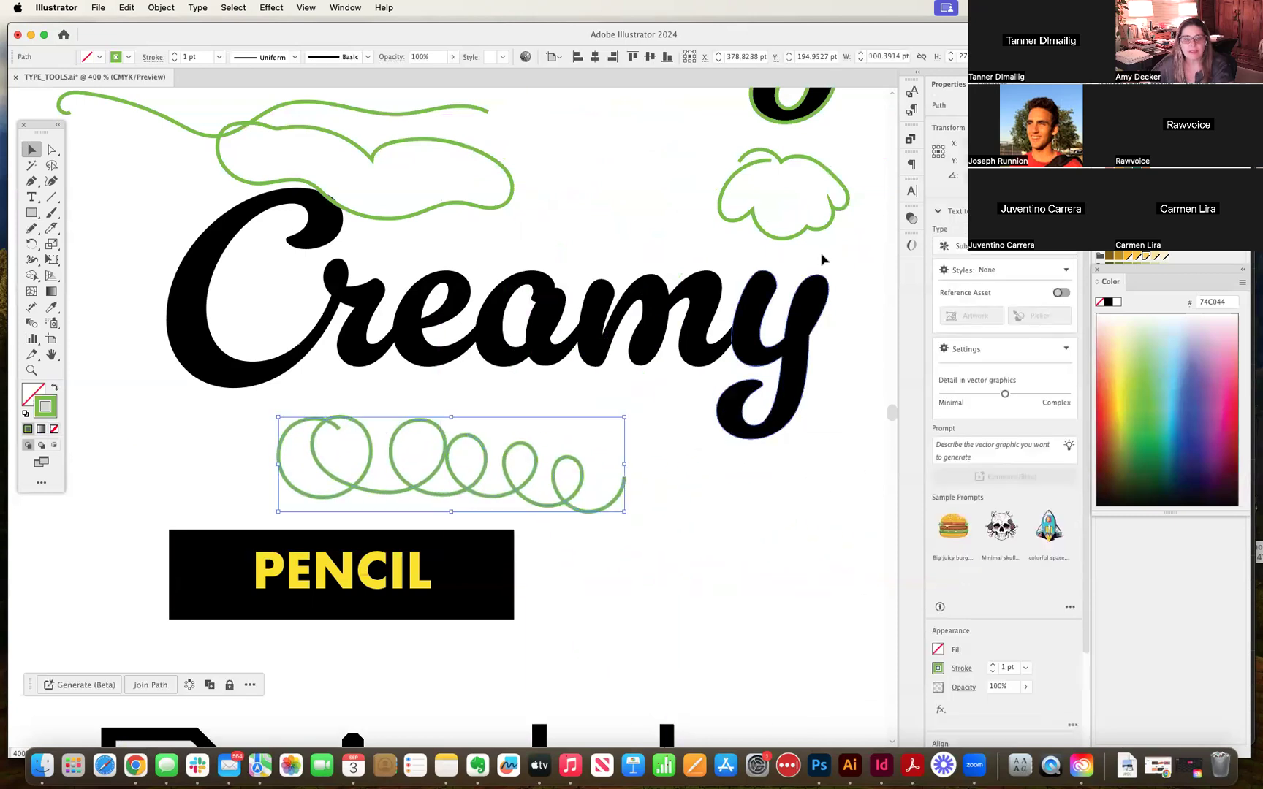
{"action": "mouse_move", "coordinate": [812, 230]}
{"action": "left_mouse_down"}
{"action": "mouse_move", "coordinate": [837, 239]}
{"action": "mouse_move", "coordinate": [804, 230]}
{"action": "left_mouse_up"}
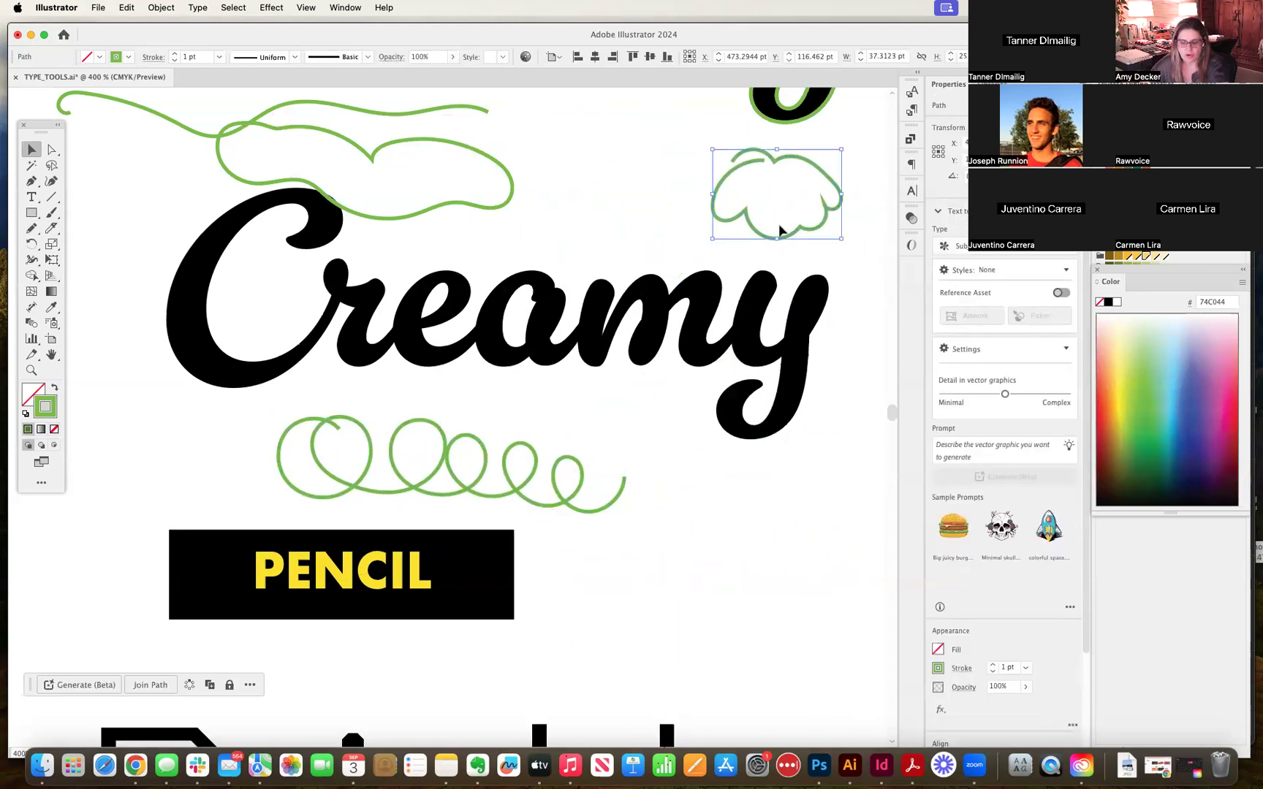
Step: Delete the four green pencil paths around "Creamy": the cloud, the blob, the wavy line and the loops
{"action": "key", "text": "Delete"}
{"action": "left_click", "coordinate": [511, 199]}
{"action": "key", "text": "Delete"}
{"action": "left_click", "coordinate": [351, 111]}
{"action": "key", "text": "Delete"}
{"action": "left_click", "coordinate": [418, 431]}
{"action": "key", "text": "Delete"}
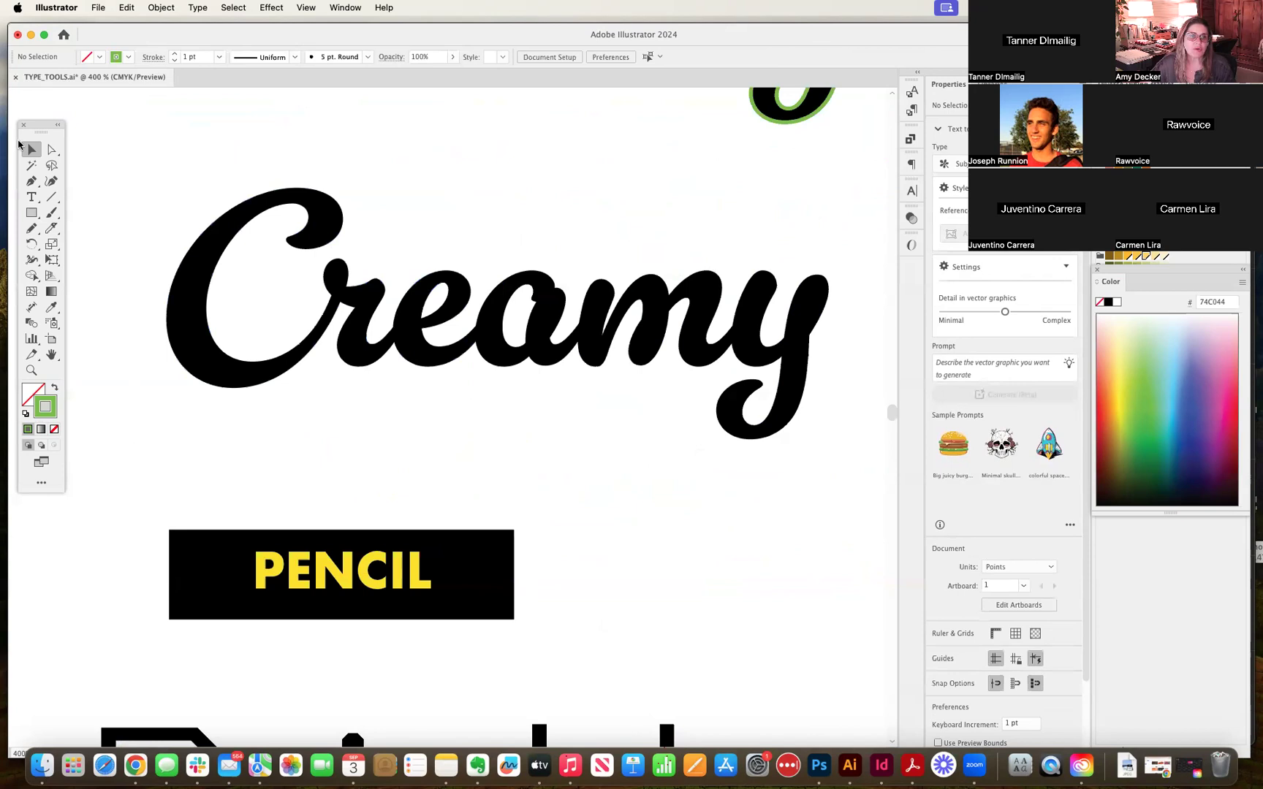
Step: Select the outlined word "Creamy" and try twice to extend the y's tail into a swash with the Pencil tool, undoing each attempt
{"action": "left_click", "coordinate": [306, 203]}
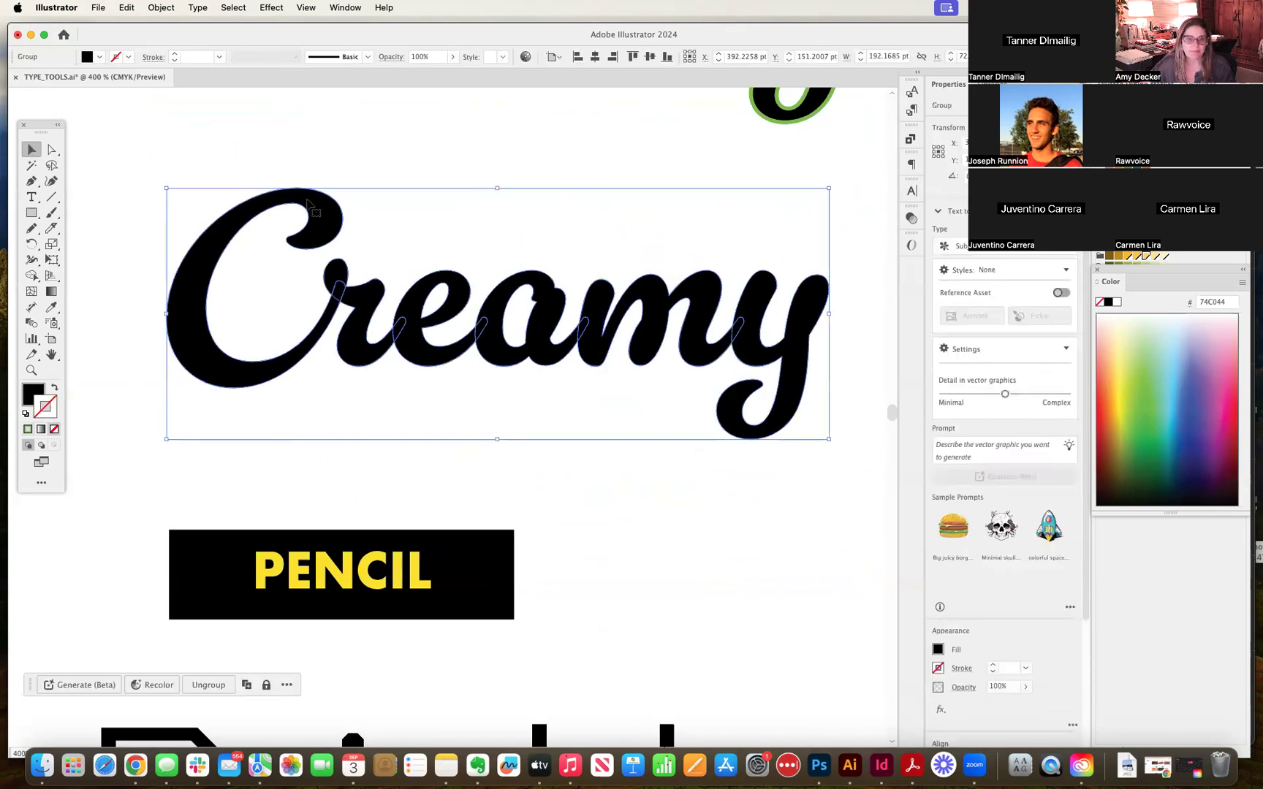
{"action": "left_click", "coordinate": [33, 231]}
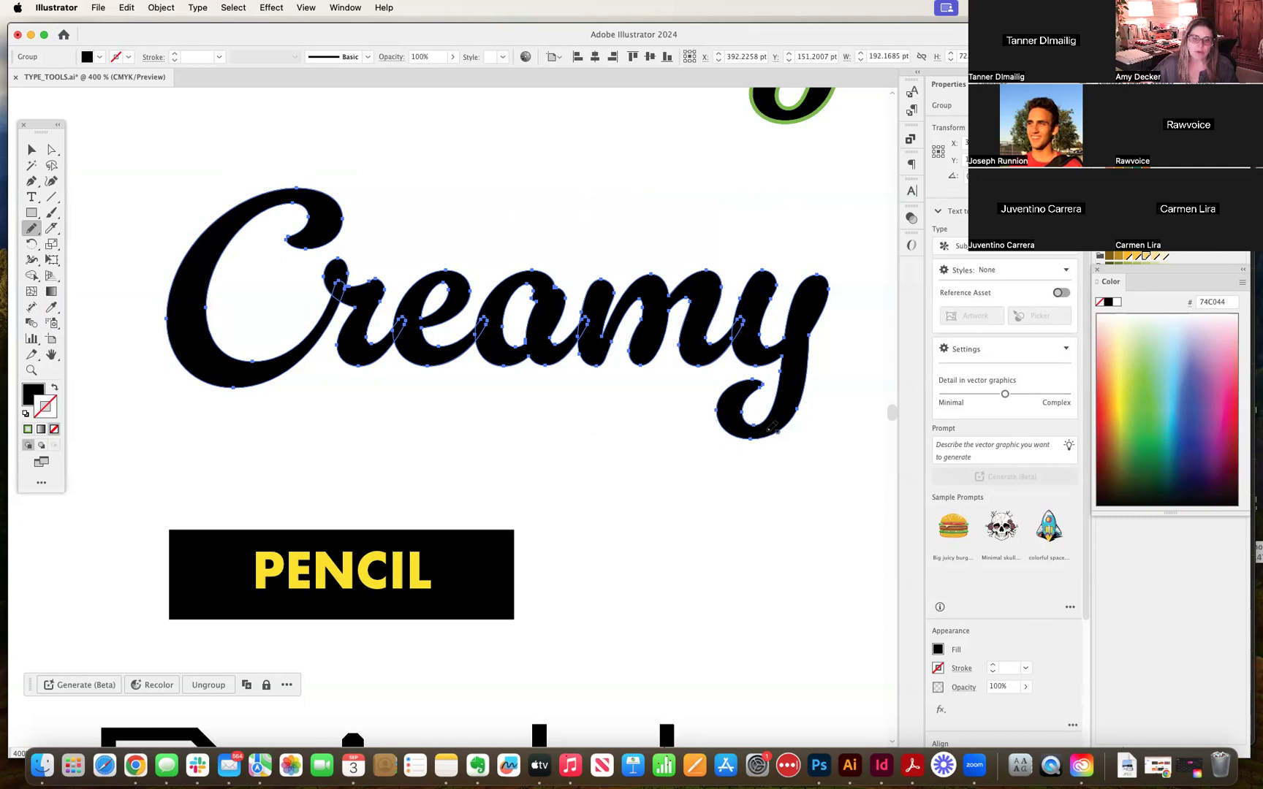
{"action": "key", "text": "super+equal"}
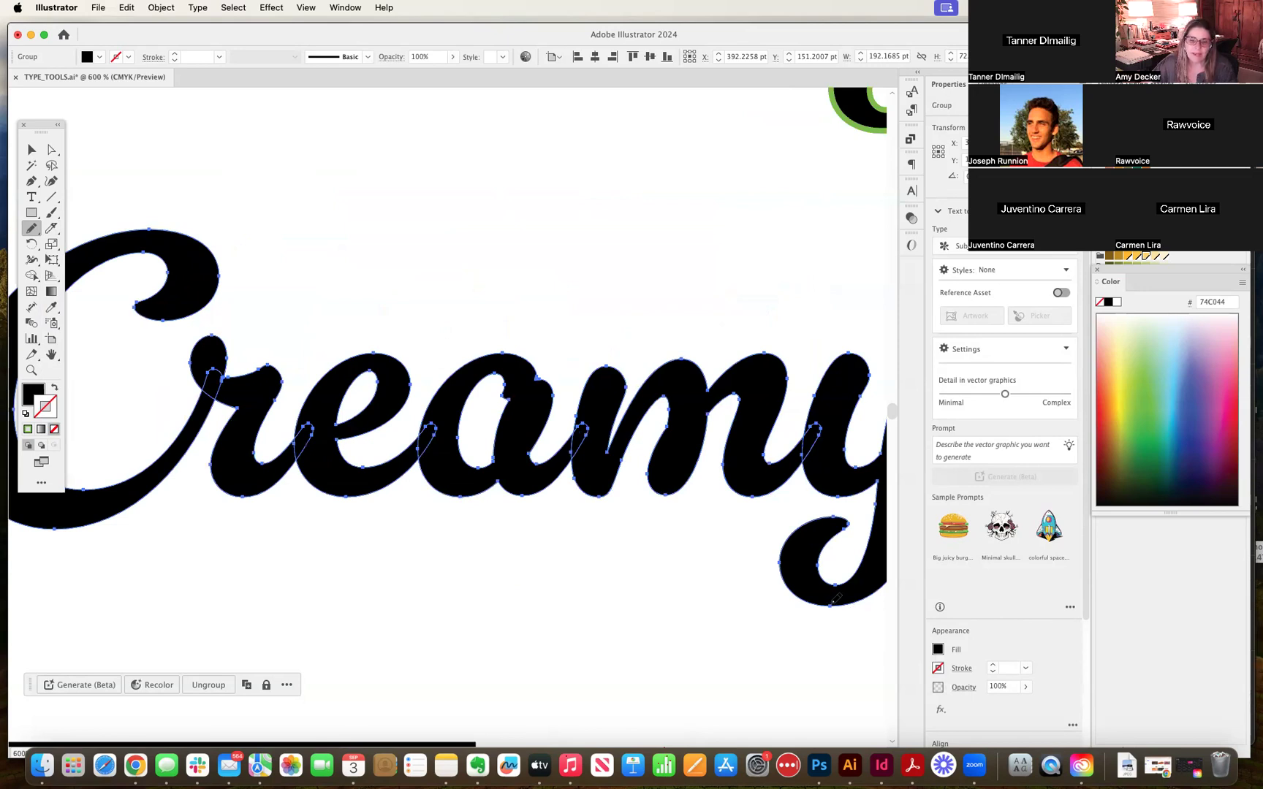
{"action": "mouse_move", "coordinate": [785, 598]}
{"action": "left_mouse_down"}
{"action": "mouse_move", "coordinate": [452, 608]}
{"action": "mouse_move", "coordinate": [418, 596]}
{"action": "mouse_move", "coordinate": [405, 561]}
{"action": "mouse_move", "coordinate": [420, 536]}
{"action": "mouse_move", "coordinate": [476, 518]}
{"action": "mouse_move", "coordinate": [483, 530]}
{"action": "mouse_move", "coordinate": [452, 566]}
{"action": "mouse_move", "coordinate": [484, 579]}
{"action": "mouse_move", "coordinate": [679, 589]}
{"action": "mouse_move", "coordinate": [819, 563]}
{"action": "left_mouse_up"}
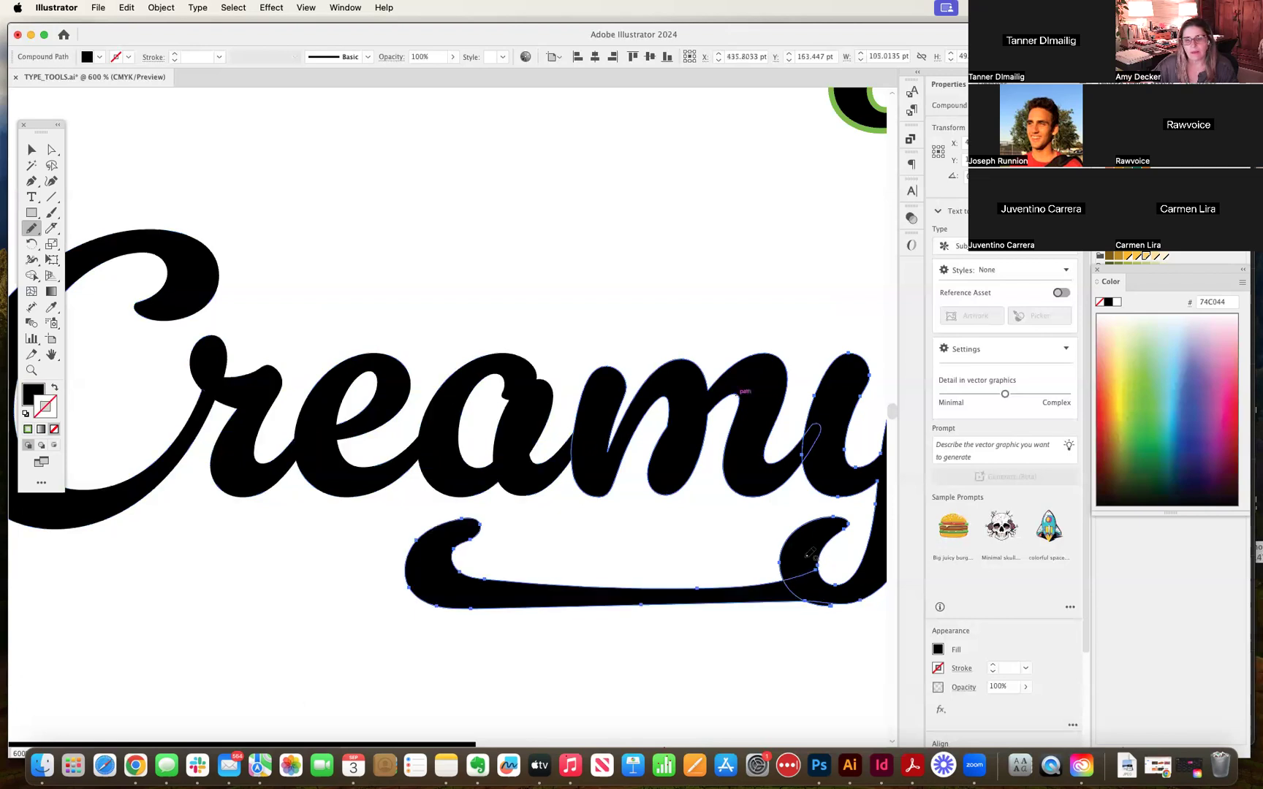
{"action": "key", "text": "super+z"}
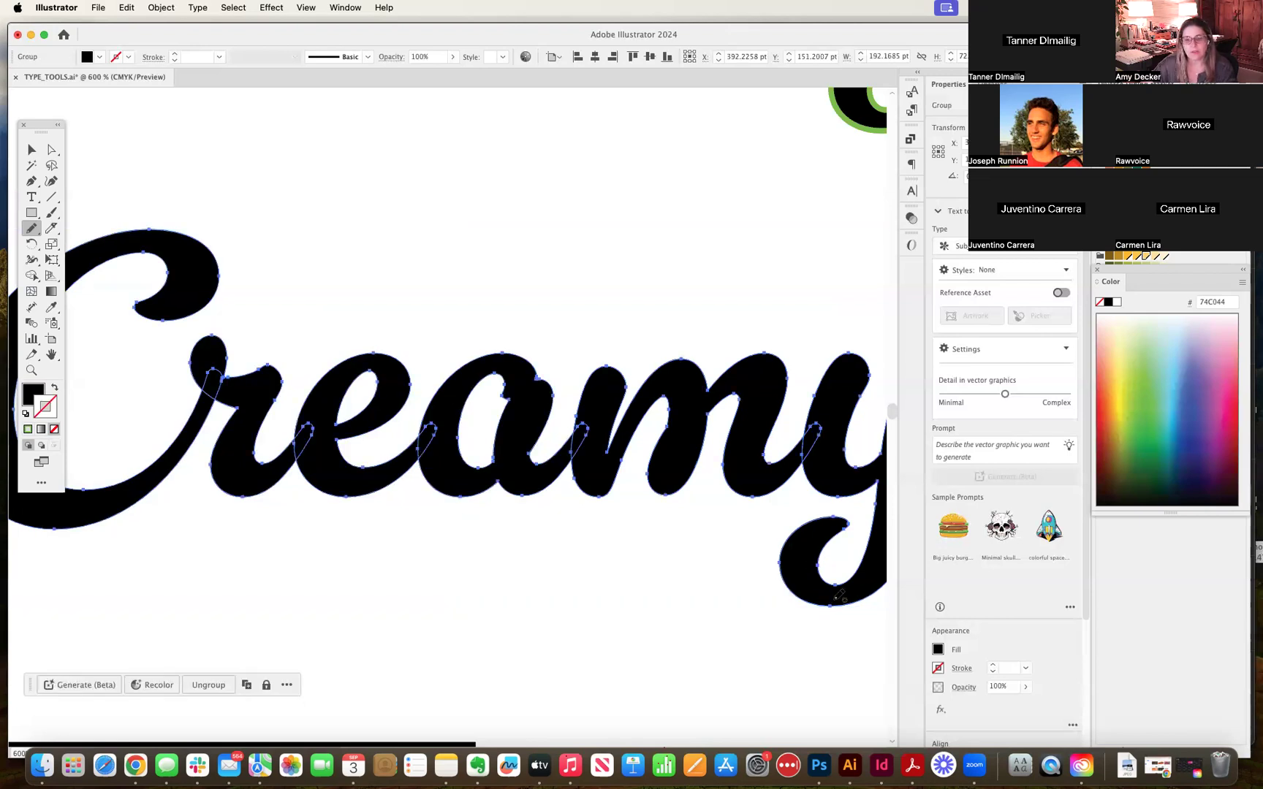
{"action": "mouse_move", "coordinate": [764, 602]}
{"action": "left_mouse_down"}
{"action": "mouse_move", "coordinate": [651, 622]}
{"action": "mouse_move", "coordinate": [481, 617]}
{"action": "mouse_move", "coordinate": [415, 599]}
{"action": "mouse_move", "coordinate": [423, 552]}
{"action": "mouse_move", "coordinate": [453, 533]}
{"action": "mouse_move", "coordinate": [500, 537]}
{"action": "mouse_move", "coordinate": [487, 580]}
{"action": "mouse_move", "coordinate": [508, 590]}
{"action": "mouse_move", "coordinate": [734, 589]}
{"action": "mouse_move", "coordinate": [816, 551]}
{"action": "left_mouse_up"}
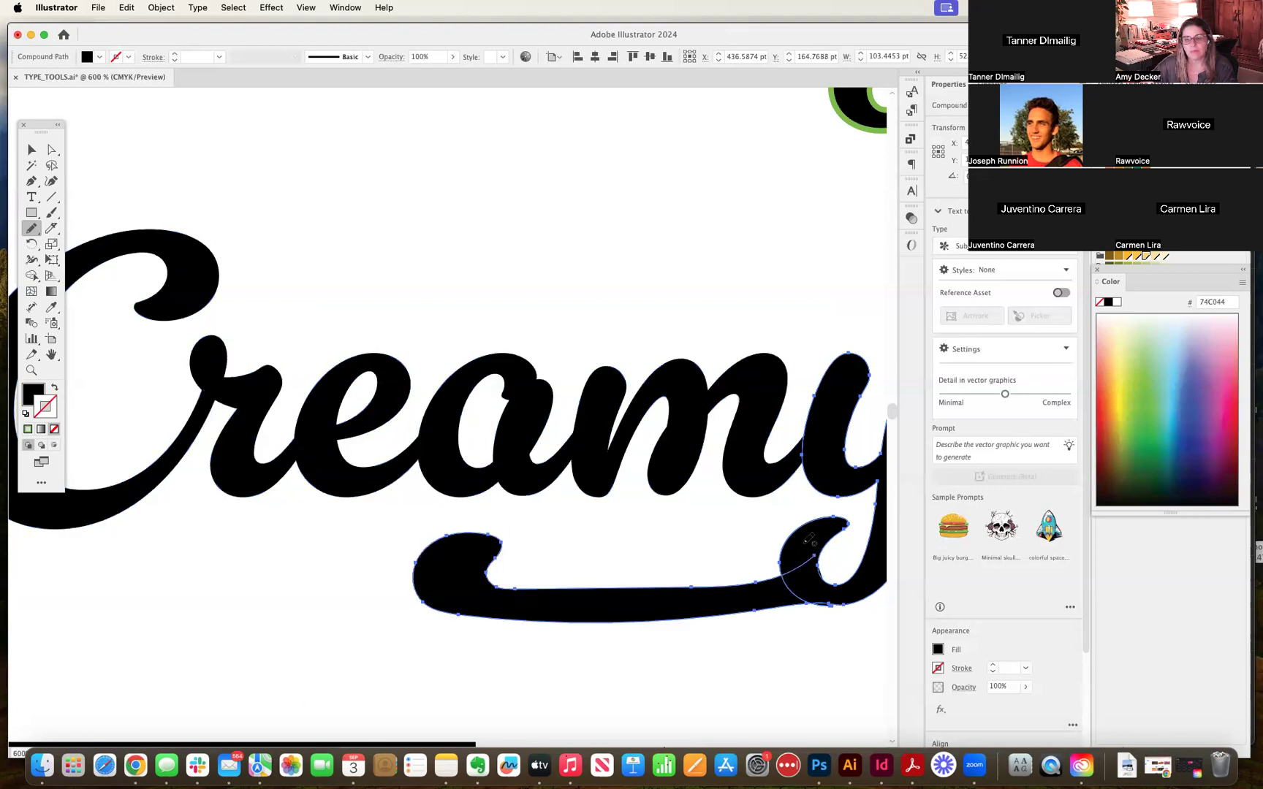
{"action": "key", "text": "super+z"}
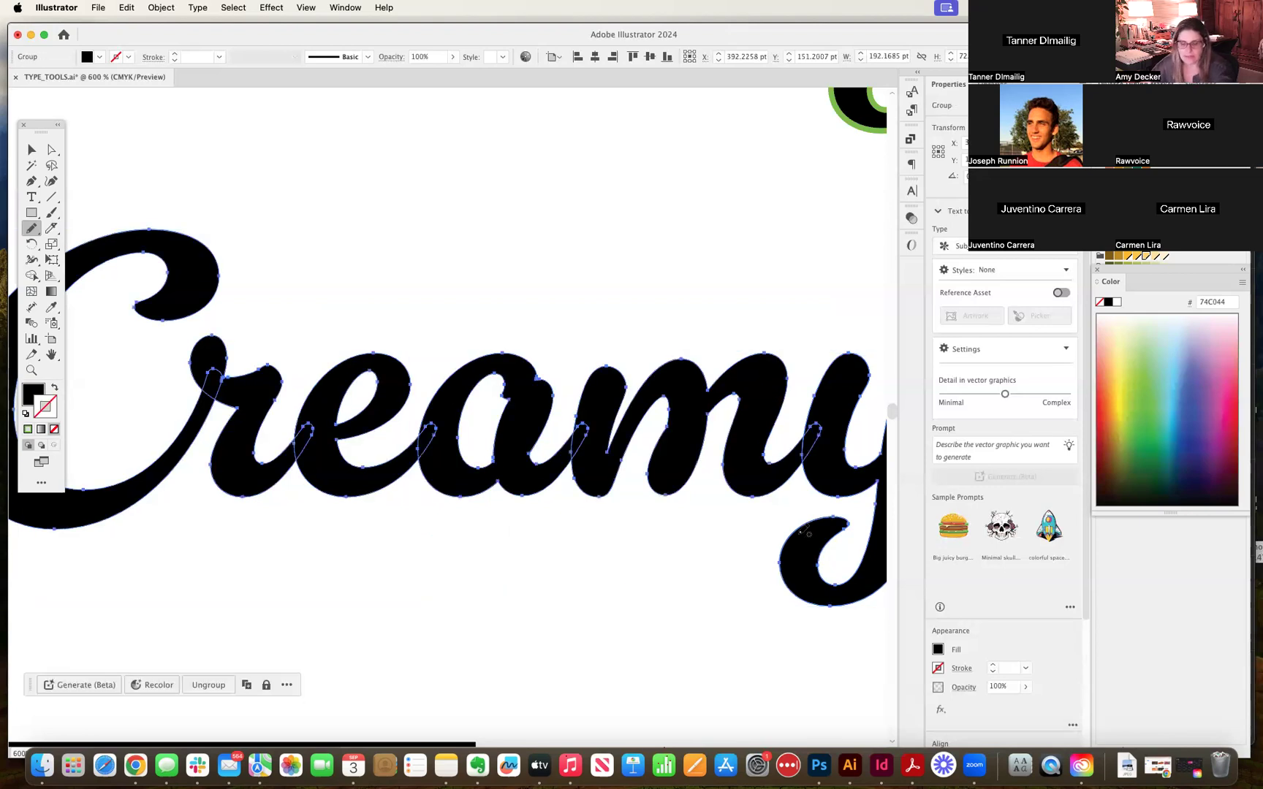
Step: Try to redraw the y's tail in two pencil strokes as a long swash reaching beneath the "a", and undo it
{"action": "key", "text": "super+equal"}
{"action": "key", "text": "space"}
{"action": "mouse_move", "coordinate": [764, 564]}
{"action": "left_mouse_down"}
{"action": "mouse_move", "coordinate": [640, 361]}
{"action": "mouse_move", "coordinate": [578, 372]}
{"action": "mouse_move", "coordinate": [536, 403]}
{"action": "left_mouse_up"}
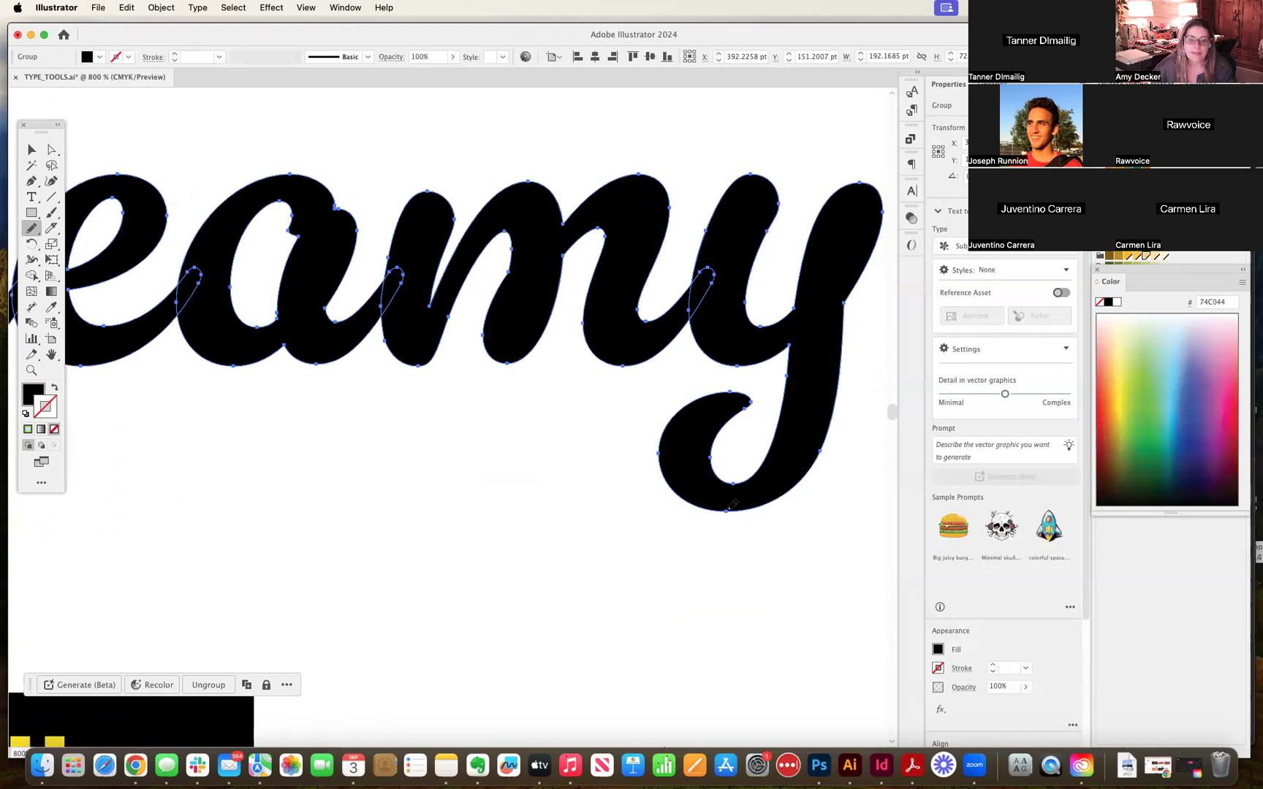
{"action": "mouse_move", "coordinate": [728, 506]}
{"action": "left_mouse_down"}
{"action": "mouse_move", "coordinate": [321, 535]}
{"action": "mouse_move", "coordinate": [173, 507]}
{"action": "mouse_move", "coordinate": [159, 451]}
{"action": "mouse_move", "coordinate": [204, 404]}
{"action": "mouse_move", "coordinate": [254, 410]}
{"action": "left_mouse_up"}
{"action": "mouse_move", "coordinate": [222, 456]}
{"action": "left_mouse_down"}
{"action": "mouse_move", "coordinate": [242, 484]}
{"action": "mouse_move", "coordinate": [287, 496]}
{"action": "mouse_move", "coordinate": [521, 489]}
{"action": "mouse_move", "coordinate": [602, 479]}
{"action": "mouse_move", "coordinate": [697, 438]}
{"action": "left_mouse_up"}
{"action": "key", "text": "super+z"}
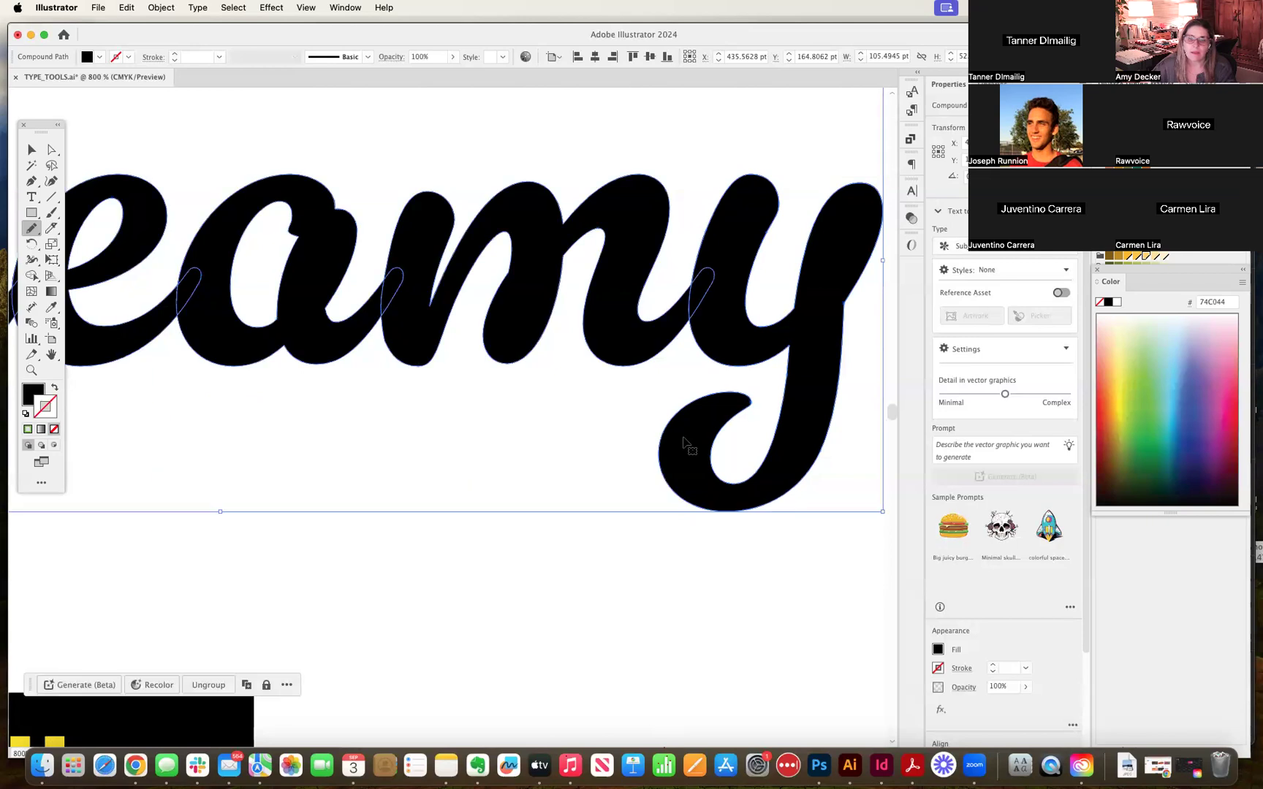
Step: Select only the y's outline and redraw its tail with the Pencil tool as a long swash beneath "eamy" with an upturned end
{"action": "left_click", "coordinate": [52, 149]}
{"action": "left_click", "coordinate": [366, 158]}
{"action": "left_click", "coordinate": [742, 252]}
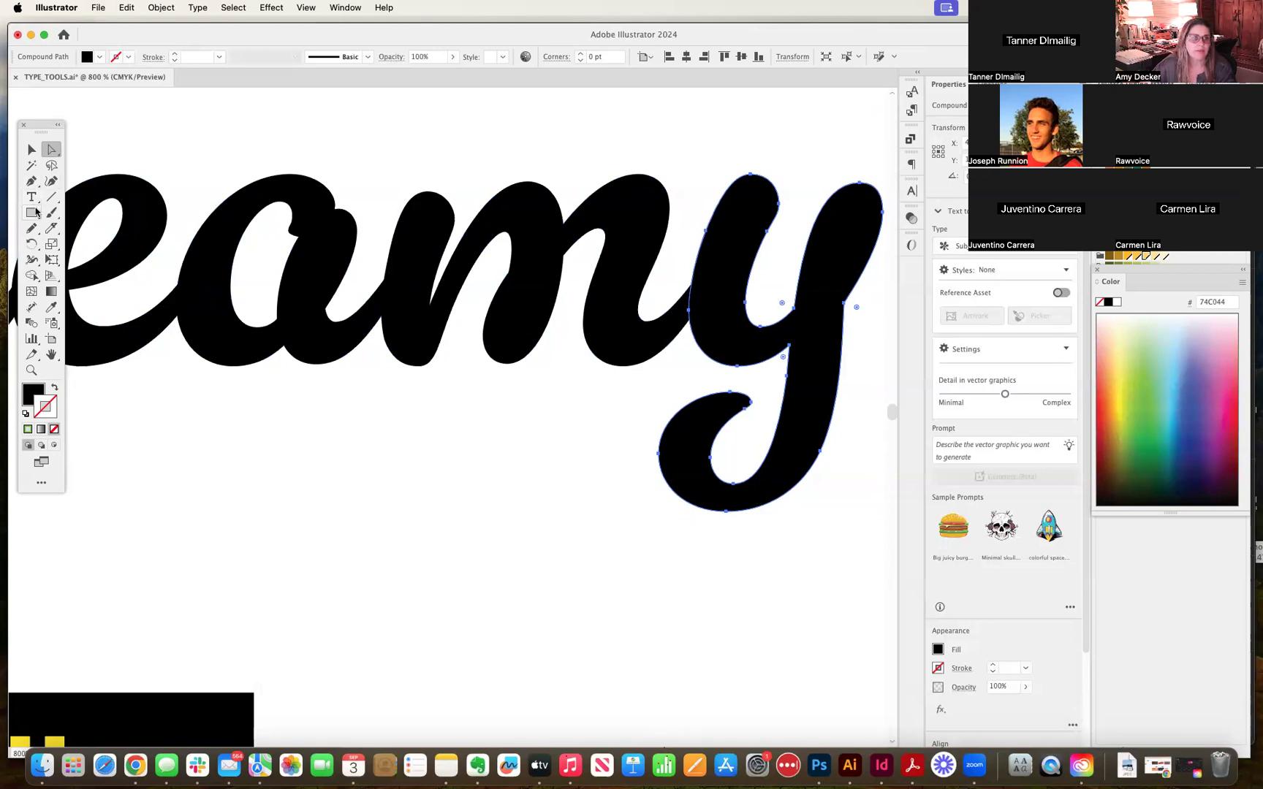
{"action": "left_click", "coordinate": [32, 229]}
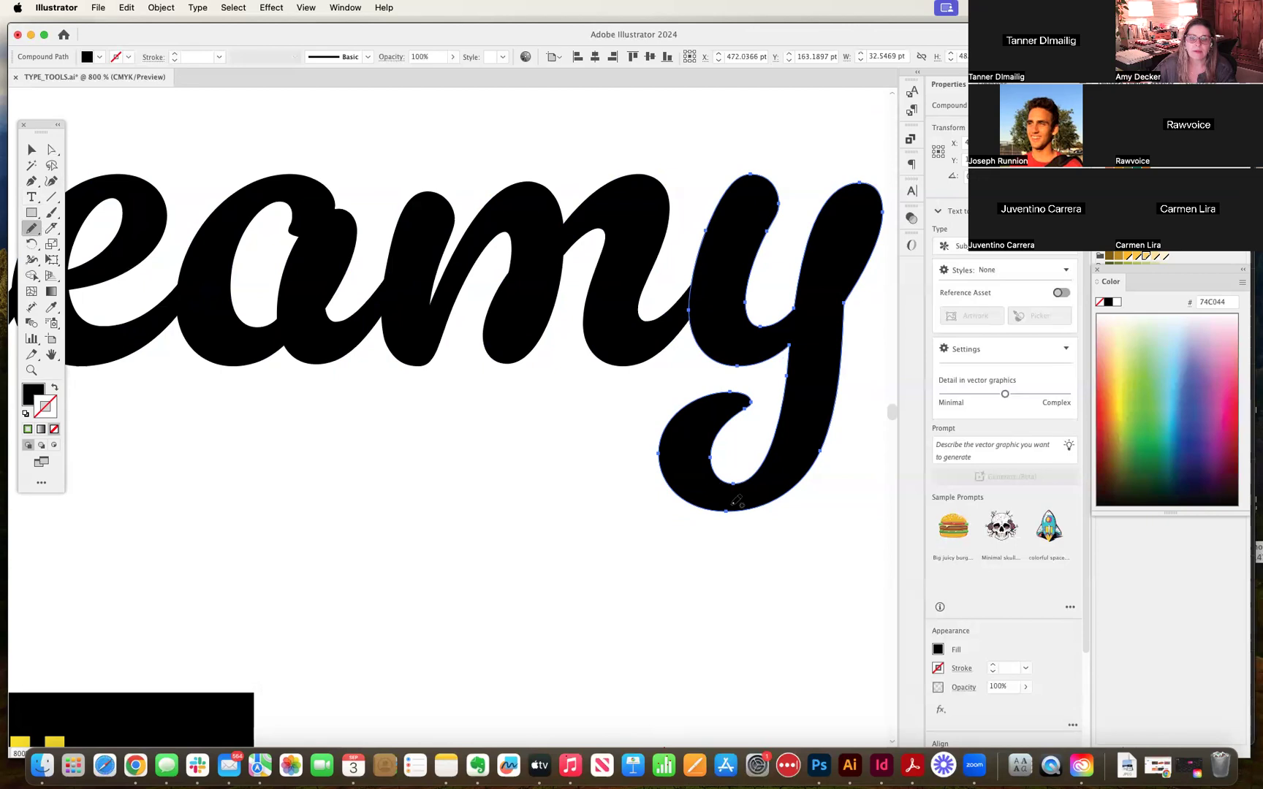
{"action": "mouse_move", "coordinate": [727, 509]}
{"action": "left_mouse_down"}
{"action": "mouse_move", "coordinate": [446, 558]}
{"action": "mouse_move", "coordinate": [324, 555]}
{"action": "mouse_move", "coordinate": [191, 514]}
{"action": "mouse_move", "coordinate": [200, 460]}
{"action": "mouse_move", "coordinate": [253, 423]}
{"action": "mouse_move", "coordinate": [270, 435]}
{"action": "mouse_move", "coordinate": [240, 464]}
{"action": "mouse_move", "coordinate": [251, 483]}
{"action": "mouse_move", "coordinate": [406, 508]}
{"action": "mouse_move", "coordinate": [678, 502]}
{"action": "mouse_move", "coordinate": [703, 456]}
{"action": "left_mouse_up"}
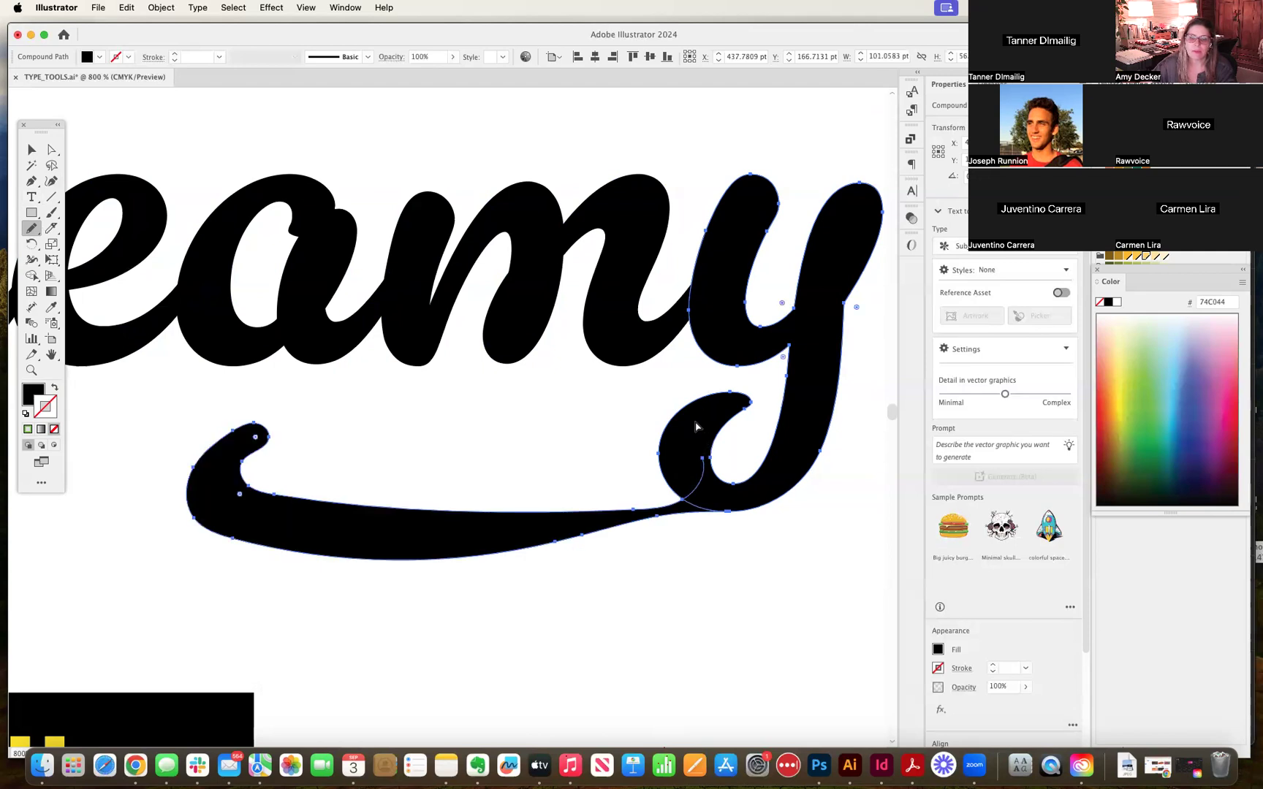
{"action": "key", "text": "super+z"}
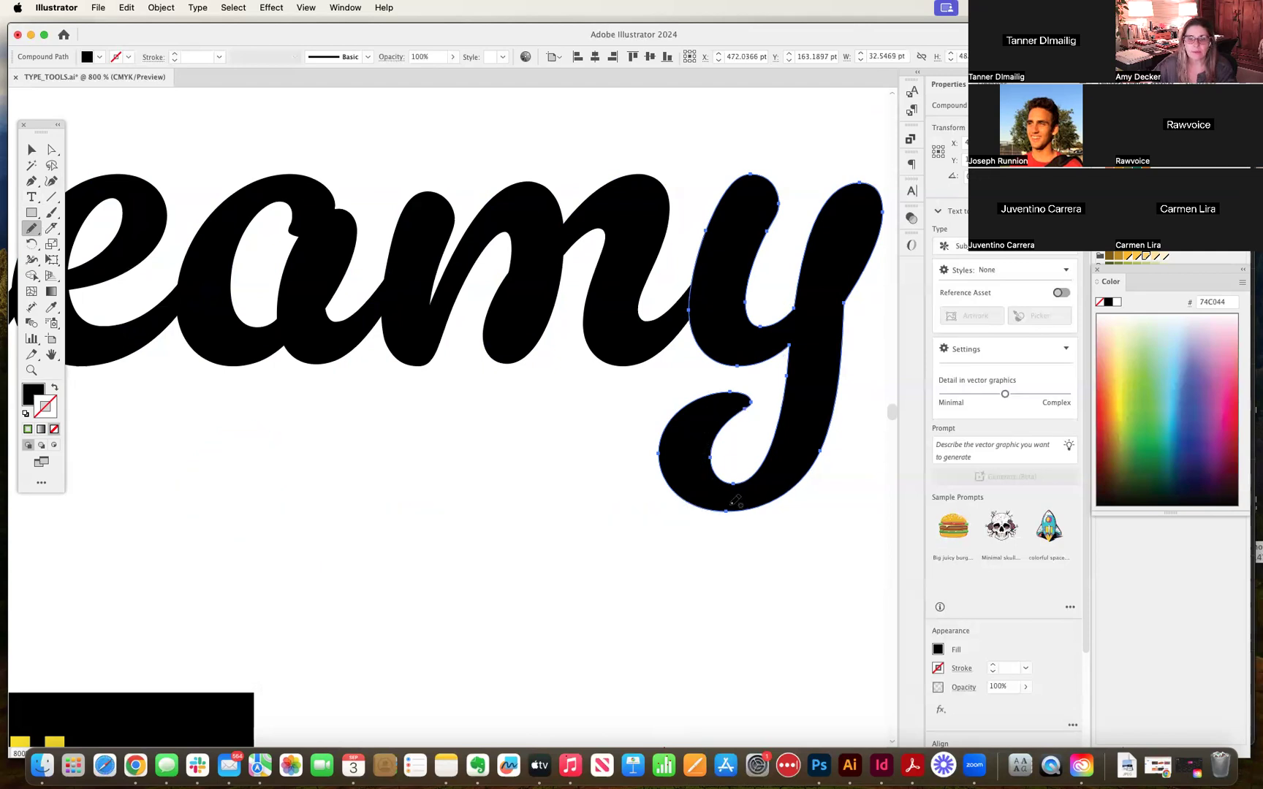
{"action": "mouse_move", "coordinate": [731, 504]}
{"action": "left_mouse_down"}
{"action": "mouse_move", "coordinate": [333, 557]}
{"action": "mouse_move", "coordinate": [203, 521]}
{"action": "mouse_move", "coordinate": [185, 451]}
{"action": "mouse_move", "coordinate": [235, 406]}
{"action": "mouse_move", "coordinate": [277, 405]}
{"action": "mouse_move", "coordinate": [244, 468]}
{"action": "mouse_move", "coordinate": [339, 498]}
{"action": "mouse_move", "coordinate": [642, 465]}
{"action": "mouse_move", "coordinate": [719, 407]}
{"action": "mouse_move", "coordinate": [752, 401]}
{"action": "left_mouse_up"}
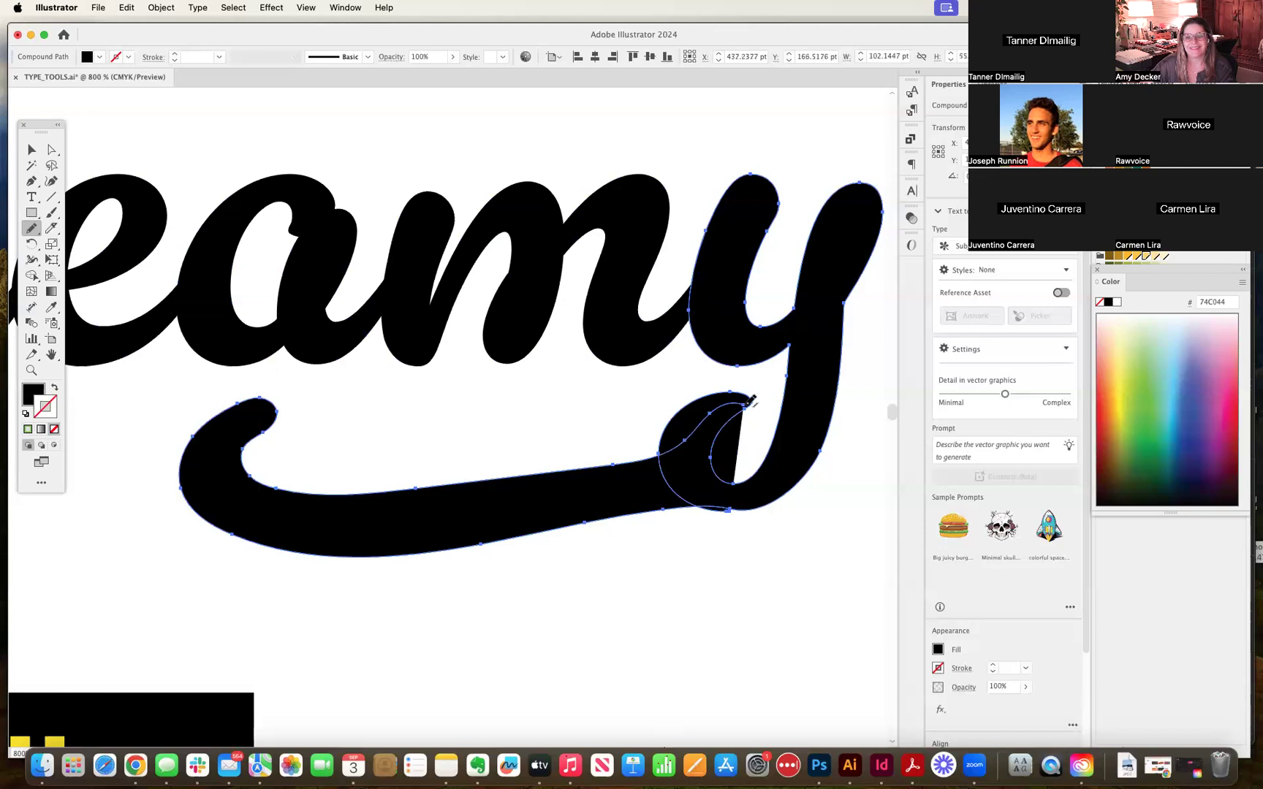
{"action": "key", "text": "super+z"}
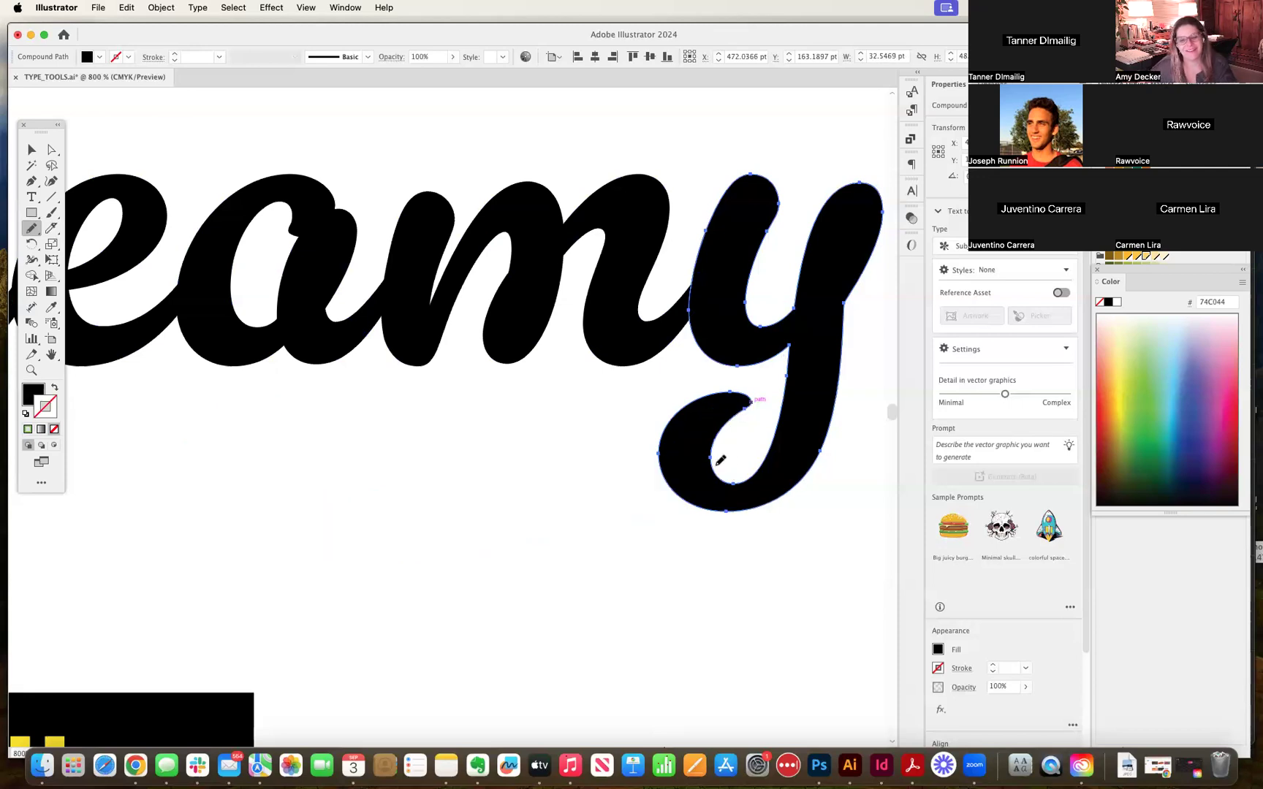
{"action": "mouse_move", "coordinate": [731, 504]}
{"action": "left_mouse_down"}
{"action": "mouse_move", "coordinate": [505, 523]}
{"action": "mouse_move", "coordinate": [206, 574]}
{"action": "mouse_move", "coordinate": [112, 557]}
{"action": "mouse_move", "coordinate": [90, 480]}
{"action": "mouse_move", "coordinate": [142, 413]}
{"action": "mouse_move", "coordinate": [173, 426]}
{"action": "mouse_move", "coordinate": [160, 446]}
{"action": "mouse_move", "coordinate": [177, 498]}
{"action": "mouse_move", "coordinate": [372, 551]}
{"action": "mouse_move", "coordinate": [612, 536]}
{"action": "mouse_move", "coordinate": [701, 501]}
{"action": "mouse_move", "coordinate": [712, 469]}
{"action": "mouse_move", "coordinate": [654, 521]}
{"action": "mouse_move", "coordinate": [375, 547]}
{"action": "mouse_move", "coordinate": [126, 544]}
{"action": "mouse_move", "coordinate": [80, 490]}
{"action": "mouse_move", "coordinate": [121, 415]}
{"action": "mouse_move", "coordinate": [159, 406]}
{"action": "mouse_move", "coordinate": [145, 445]}
{"action": "mouse_move", "coordinate": [175, 476]}
{"action": "mouse_move", "coordinate": [601, 495]}
{"action": "mouse_move", "coordinate": [710, 453]}
{"action": "left_mouse_up"}
{"action": "key", "text": "super+z"}
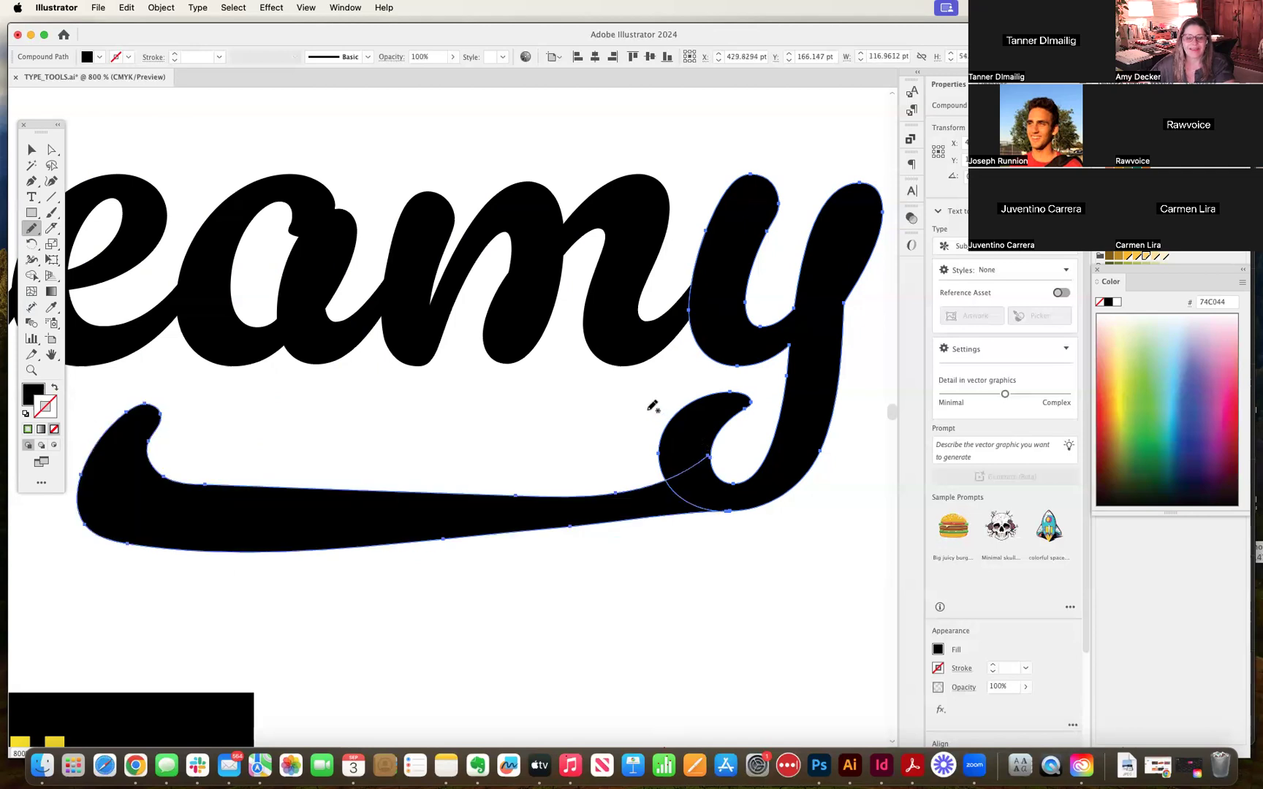
Step: Undo the y's swash, reselect the letter's outline, and try to redraw the tail as a wavy Pencil swash with an upturned end, undoing it
{"action": "key", "text": "super+z"}
{"action": "left_click", "coordinate": [53, 152]}
{"action": "left_click", "coordinate": [711, 437]}
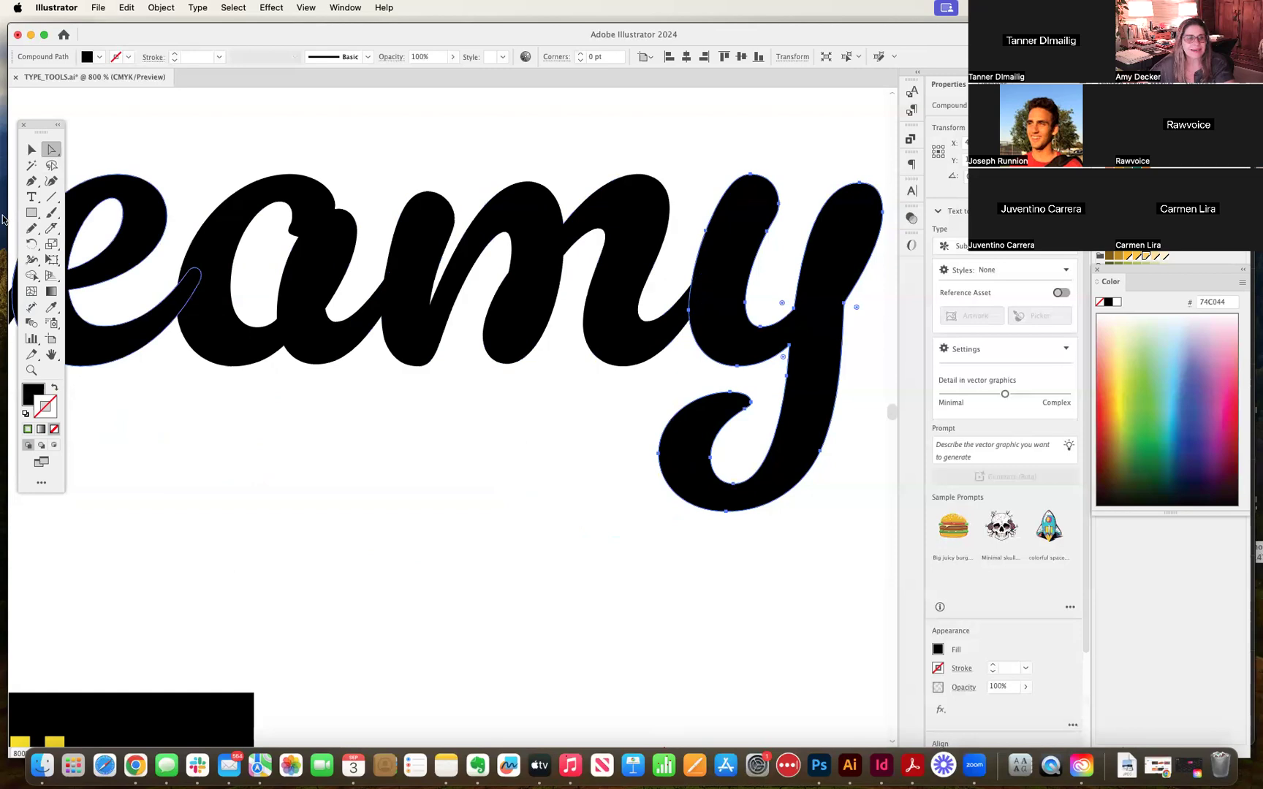
{"action": "left_click", "coordinate": [32, 230]}
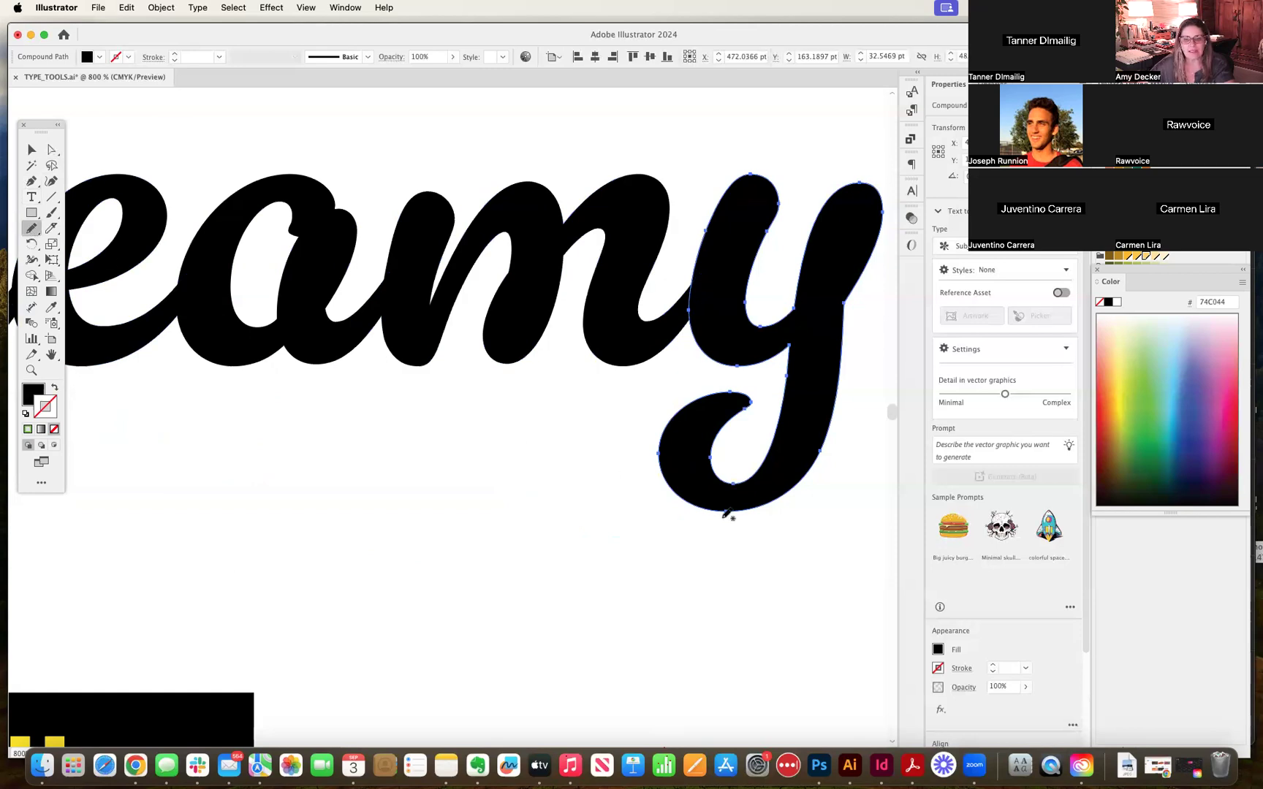
{"action": "mouse_move", "coordinate": [728, 506]}
{"action": "left_mouse_down"}
{"action": "mouse_move", "coordinate": [494, 535]}
{"action": "mouse_move", "coordinate": [381, 571]}
{"action": "mouse_move", "coordinate": [236, 577]}
{"action": "mouse_move", "coordinate": [135, 554]}
{"action": "mouse_move", "coordinate": [140, 485]}
{"action": "mouse_move", "coordinate": [195, 424]}
{"action": "mouse_move", "coordinate": [220, 429]}
{"action": "mouse_move", "coordinate": [203, 493]}
{"action": "mouse_move", "coordinate": [310, 516]}
{"action": "mouse_move", "coordinate": [545, 509]}
{"action": "mouse_move", "coordinate": [719, 437]}
{"action": "left_mouse_up"}
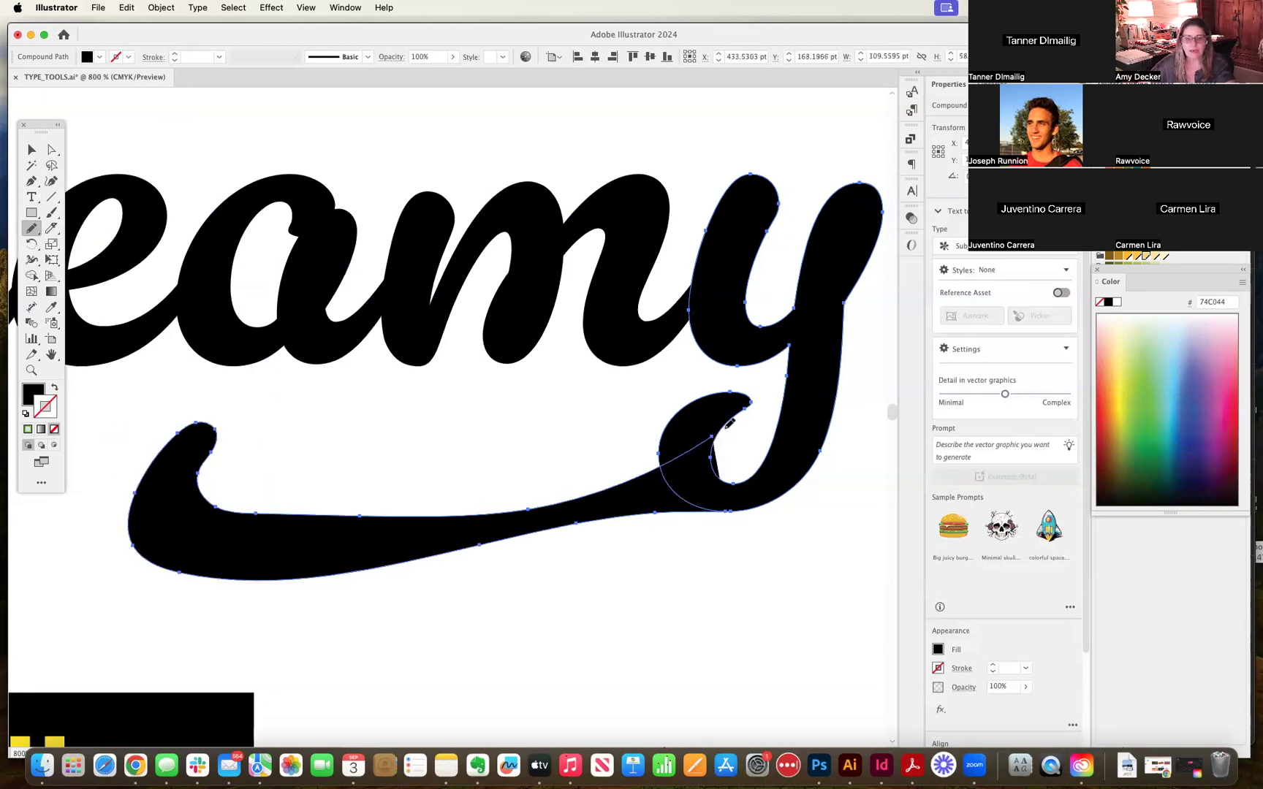
{"action": "key", "text": "super+z"}
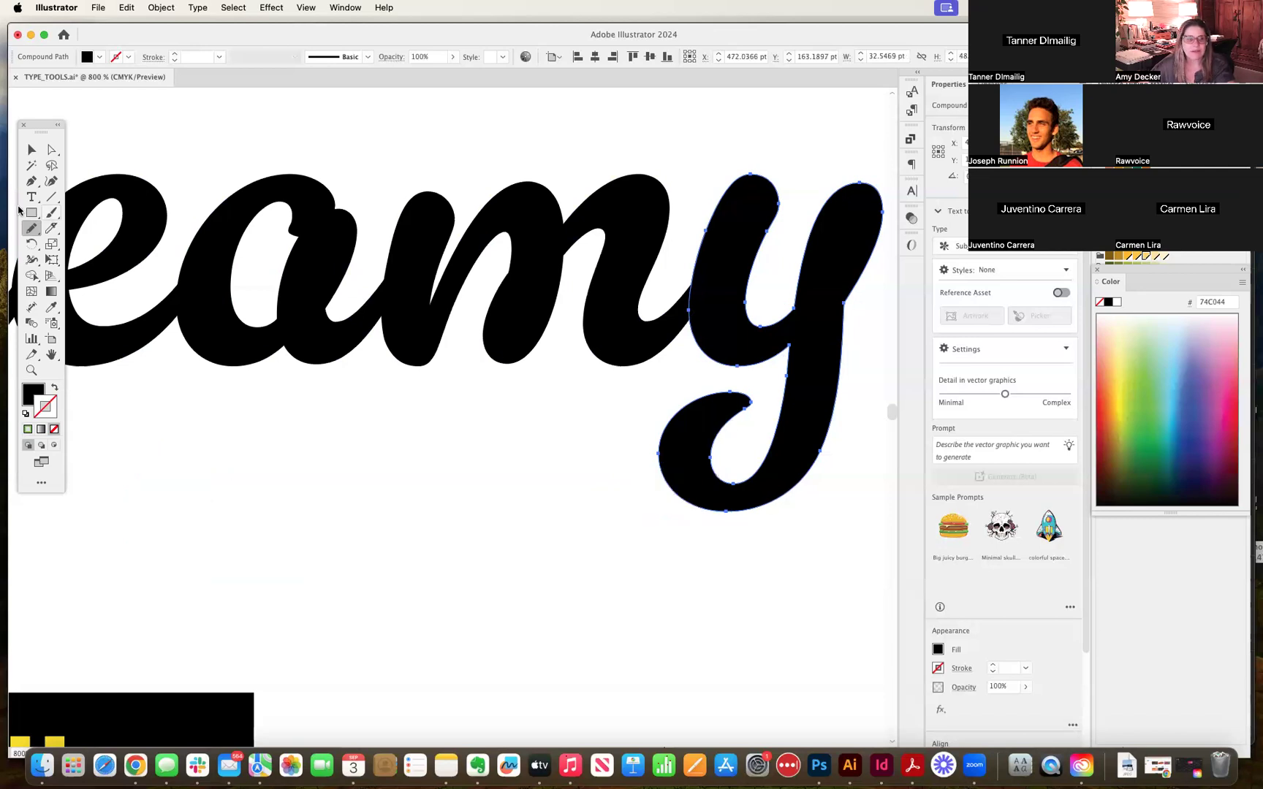
Step: Reselect the y's outline and try another Pencil stroke from the tail's underside around to its inner curve, undoing it
{"action": "left_click", "coordinate": [51, 149]}
{"action": "left_click", "coordinate": [810, 494]}
{"action": "left_click", "coordinate": [788, 475]}
{"action": "left_click", "coordinate": [174, 287], "text": "shift"}
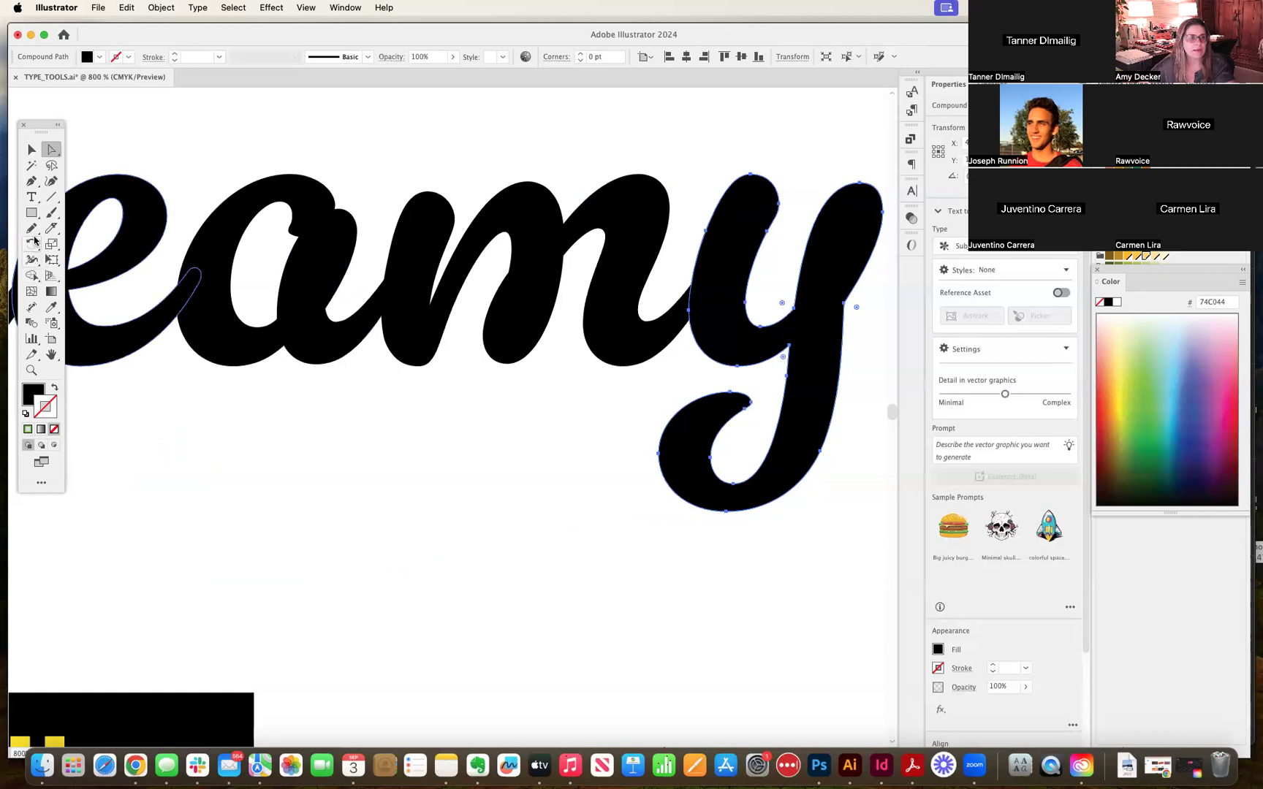
{"action": "left_click", "coordinate": [32, 229]}
{"action": "mouse_move", "coordinate": [727, 509]}
{"action": "left_mouse_down"}
{"action": "mouse_move", "coordinate": [259, 561]}
{"action": "mouse_move", "coordinate": [170, 559]}
{"action": "mouse_move", "coordinate": [142, 544]}
{"action": "mouse_move", "coordinate": [137, 501]}
{"action": "mouse_move", "coordinate": [166, 450]}
{"action": "mouse_move", "coordinate": [234, 418]}
{"action": "mouse_move", "coordinate": [237, 474]}
{"action": "mouse_move", "coordinate": [259, 509]}
{"action": "mouse_move", "coordinate": [598, 486]}
{"action": "mouse_move", "coordinate": [712, 455]}
{"action": "left_mouse_up"}
{"action": "key", "text": "cmd+z"}
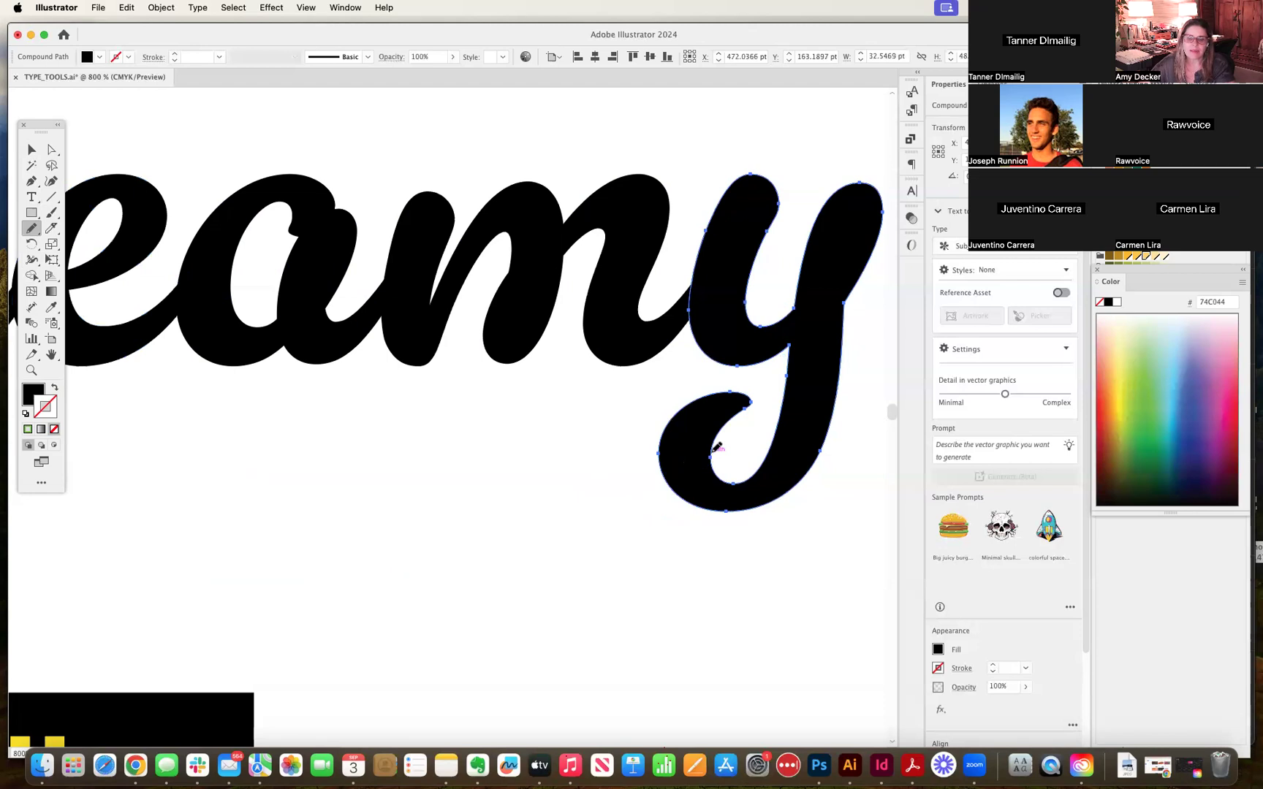
Step: Reselect the y and try two more Pencil swashes, one with a rounded teardrop end and one with a hooked end, undoing both
{"action": "key", "text": "a"}
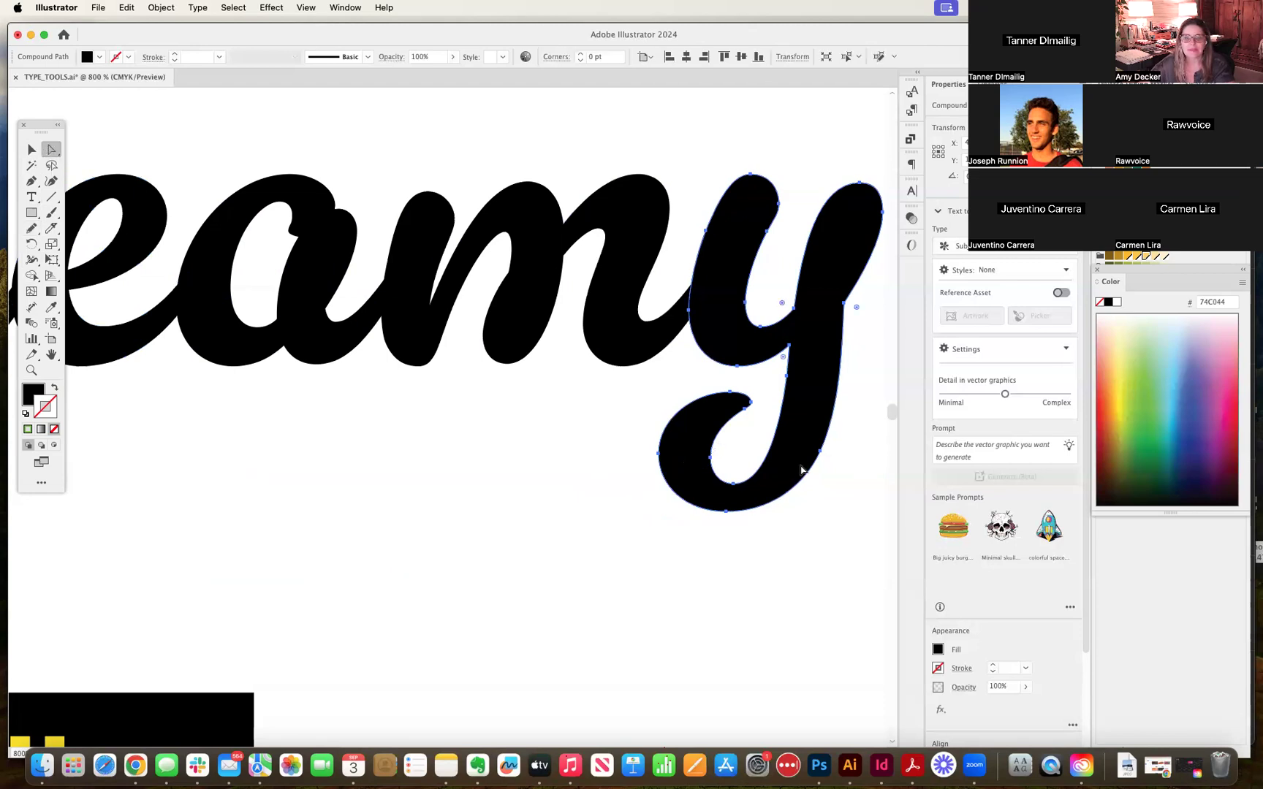
{"action": "left_click", "coordinate": [615, 439]}
{"action": "left_click_drag", "start_coordinate": [715, 368], "coordinate": [759, 406]}
{"action": "left_click", "coordinate": [733, 435]}
{"action": "left_click", "coordinate": [713, 444]}
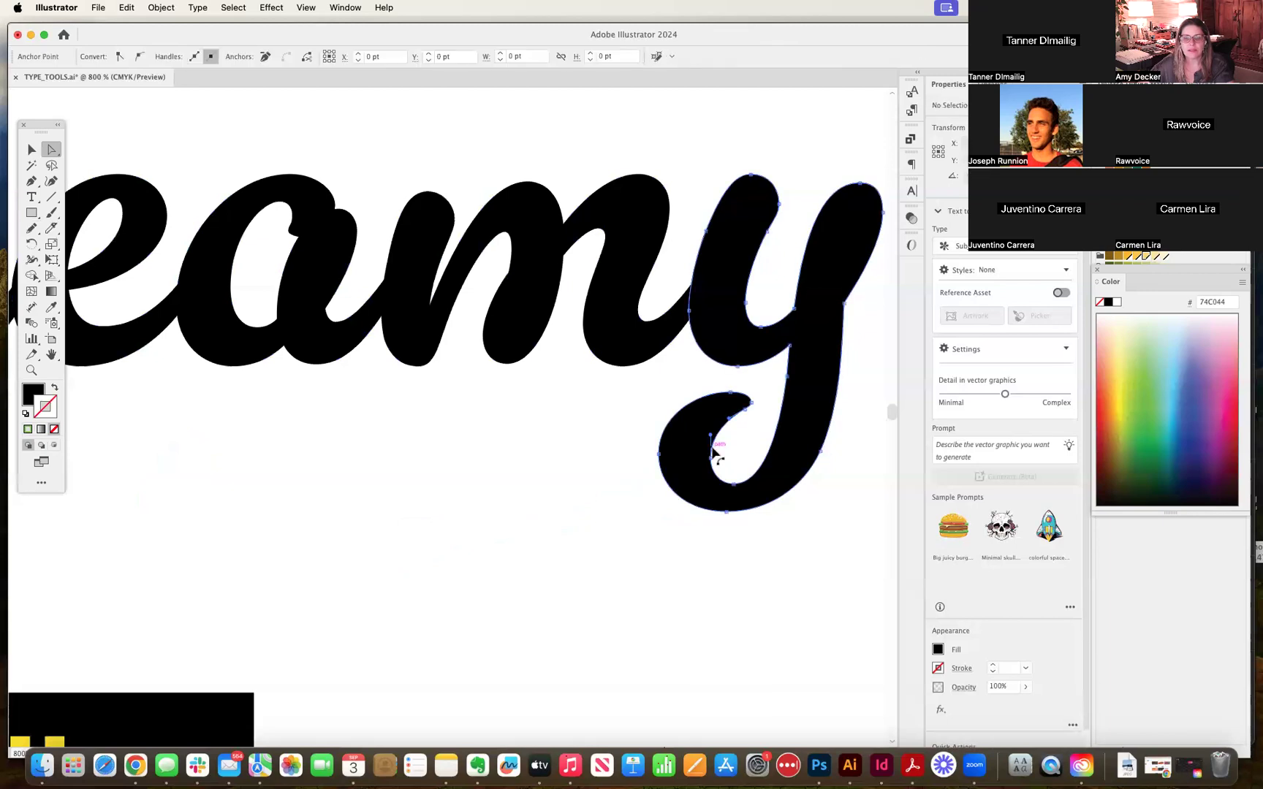
{"action": "left_click", "coordinate": [32, 230]}
{"action": "mouse_move", "coordinate": [729, 510]}
{"action": "left_mouse_down"}
{"action": "mouse_move", "coordinate": [533, 509]}
{"action": "mouse_move", "coordinate": [307, 552]}
{"action": "mouse_move", "coordinate": [173, 555]}
{"action": "mouse_move", "coordinate": [154, 527]}
{"action": "mouse_move", "coordinate": [163, 496]}
{"action": "mouse_move", "coordinate": [281, 483]}
{"action": "mouse_move", "coordinate": [407, 505]}
{"action": "mouse_move", "coordinate": [654, 499]}
{"action": "mouse_move", "coordinate": [689, 487]}
{"action": "mouse_move", "coordinate": [708, 454]}
{"action": "left_mouse_up"}
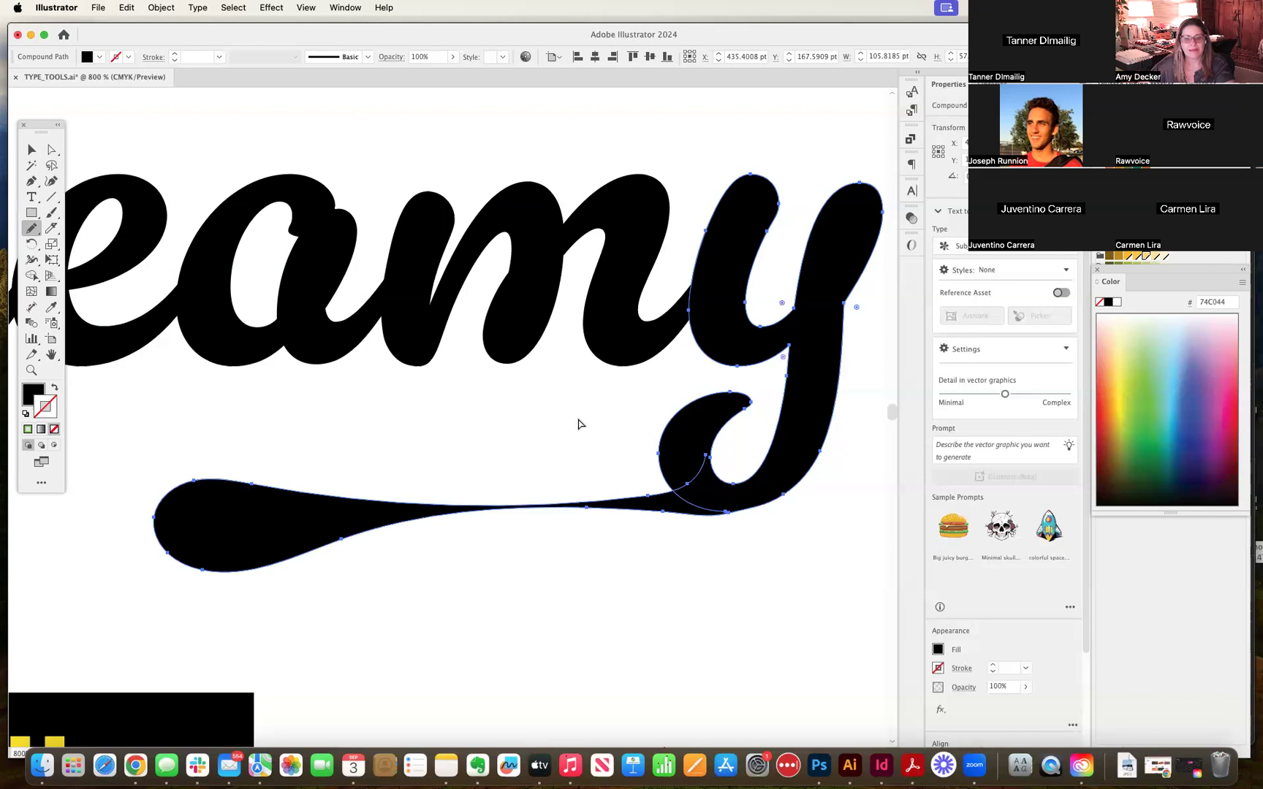
{"action": "key", "text": "super+z"}
{"action": "mouse_move", "coordinate": [729, 506]}
{"action": "left_mouse_down"}
{"action": "mouse_move", "coordinate": [543, 504]}
{"action": "mouse_move", "coordinate": [292, 535]}
{"action": "mouse_move", "coordinate": [146, 534]}
{"action": "mouse_move", "coordinate": [98, 461]}
{"action": "mouse_move", "coordinate": [126, 425]}
{"action": "mouse_move", "coordinate": [195, 407]}
{"action": "mouse_move", "coordinate": [211, 426]}
{"action": "mouse_move", "coordinate": [175, 447]}
{"action": "mouse_move", "coordinate": [173, 465]}
{"action": "mouse_move", "coordinate": [399, 467]}
{"action": "left_mouse_up"}
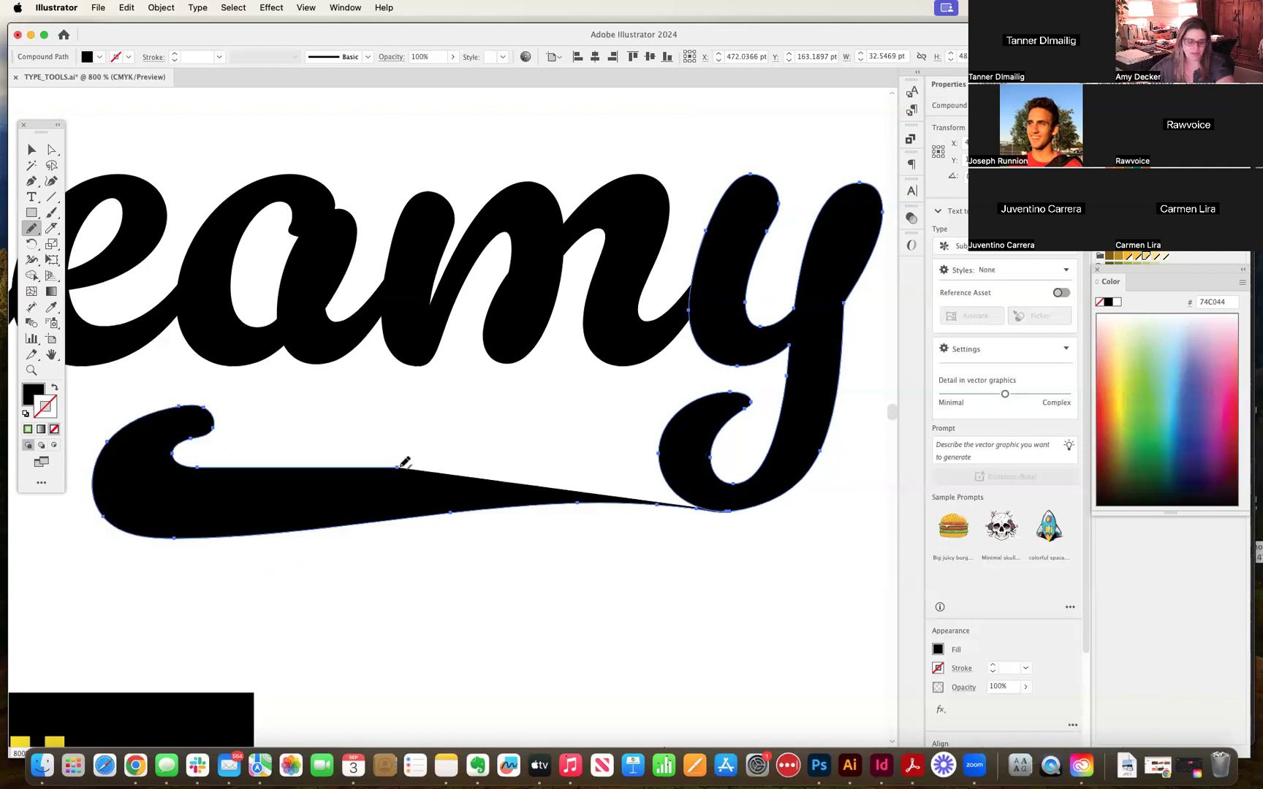
{"action": "key", "text": "super+z"}
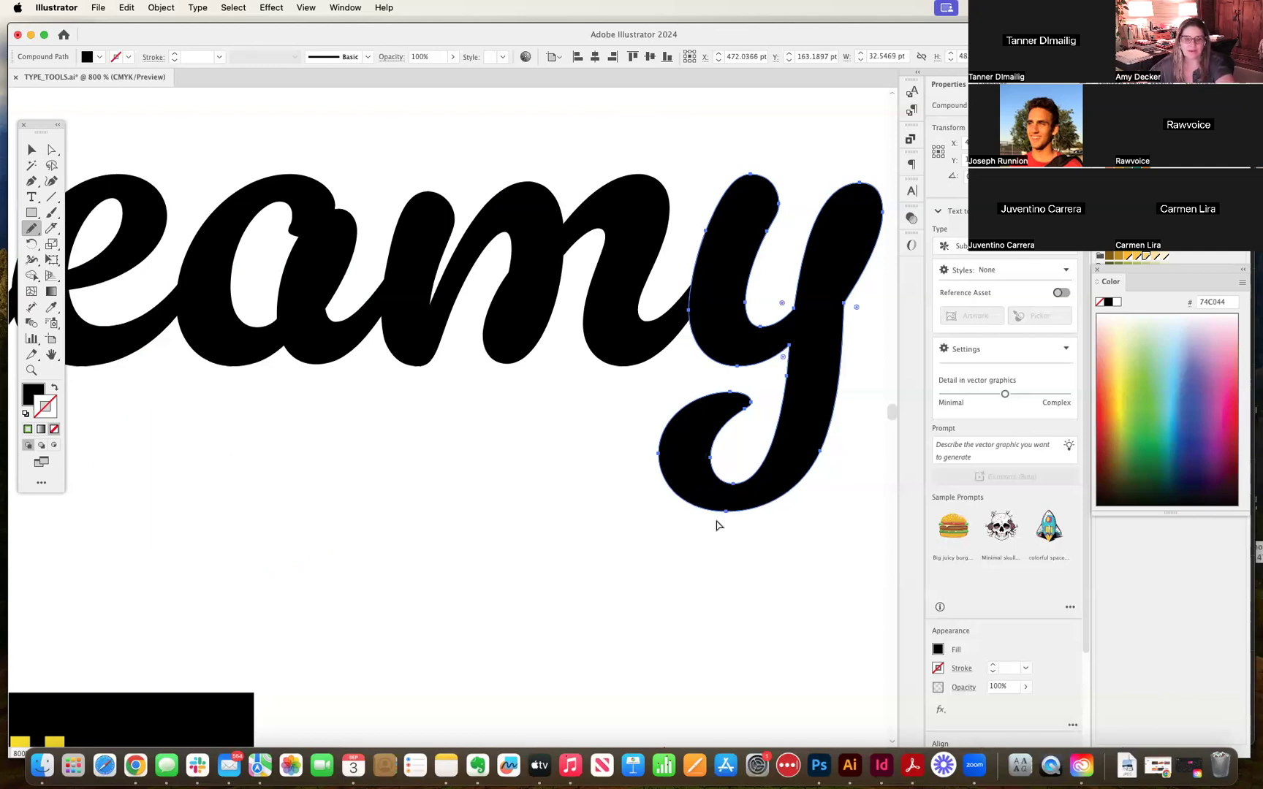
Step: Undo further back to restore the deleted green loops beneath "Creamy", and clear the mixed selection
{"action": "key", "text": "super+z"}
{"action": "left_click", "coordinate": [48, 152]}
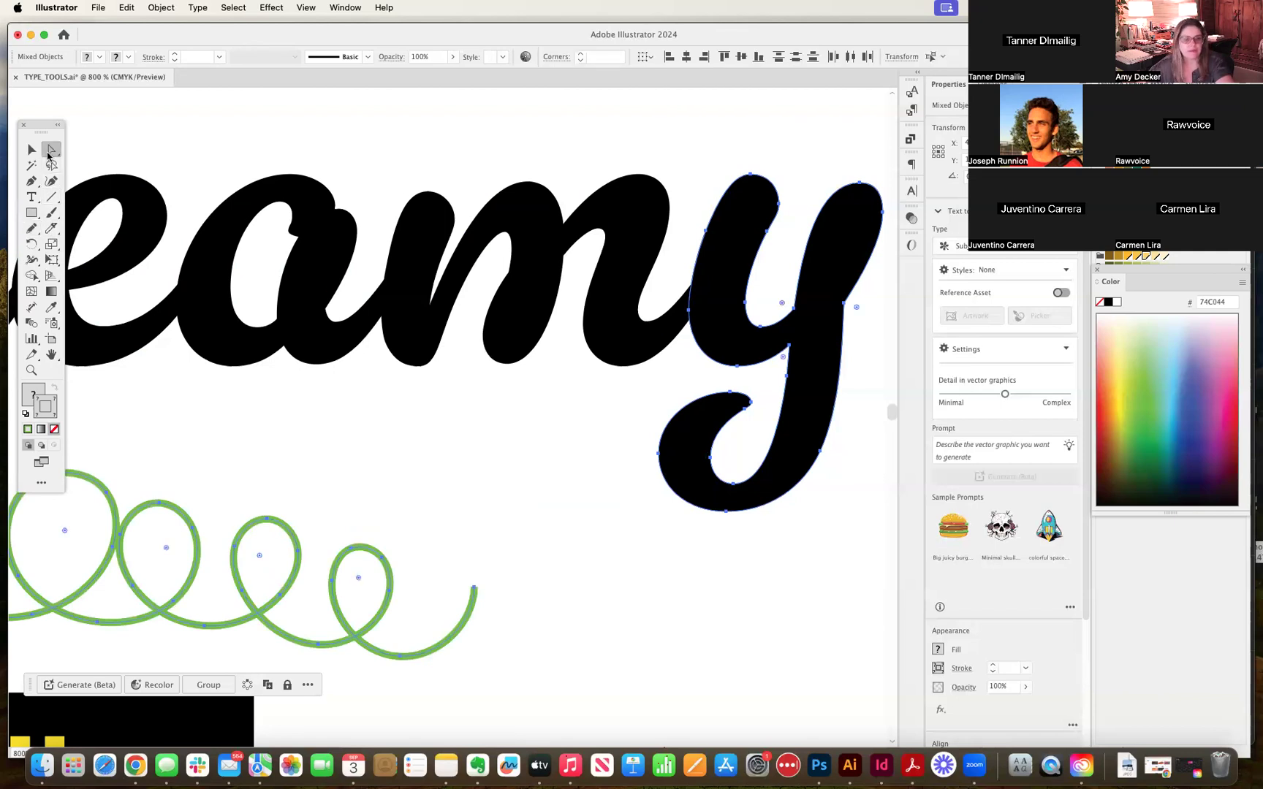
{"action": "key", "text": "Delete"}
{"action": "key", "text": "super+z"}
{"action": "left_click", "coordinate": [299, 372]}
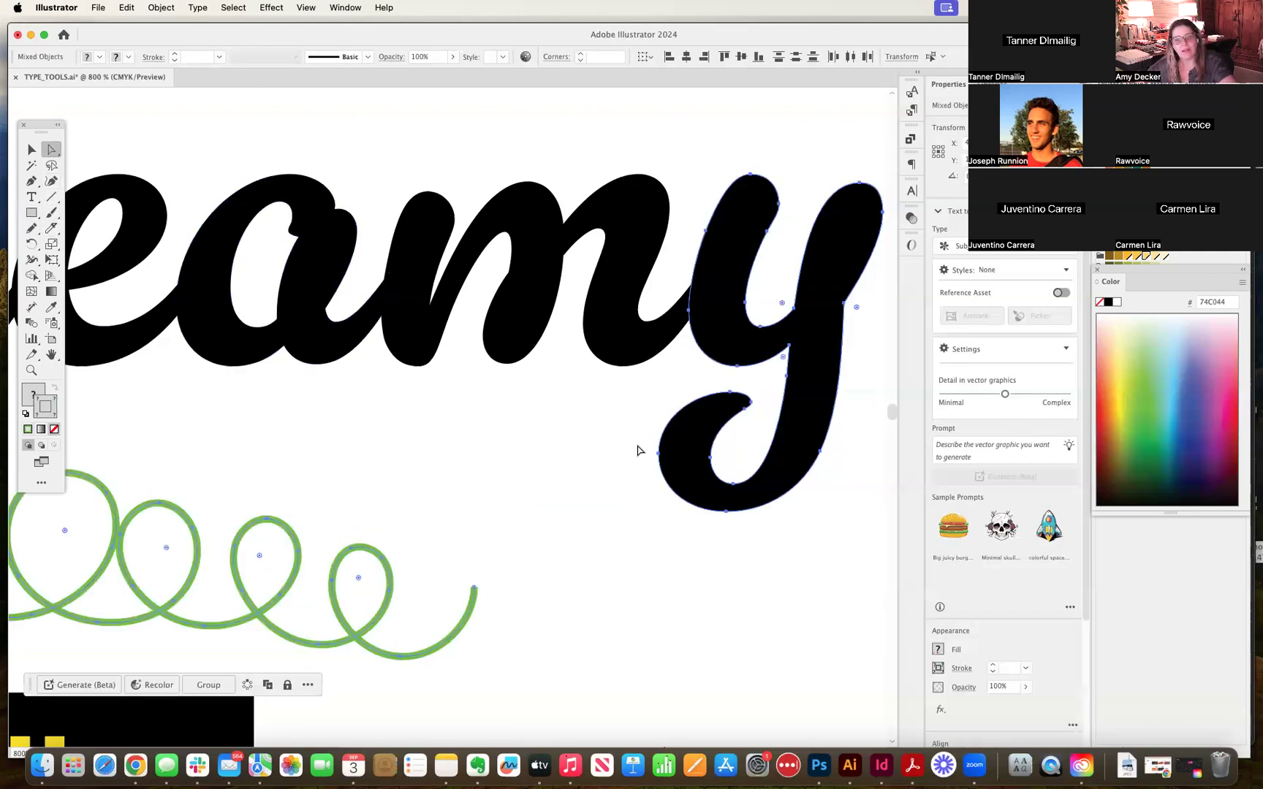
Step: Select the bottom anchor point of the y and try to extend its tail into a level swash with an upturned end, undoing it
{"action": "left_click", "coordinate": [728, 514]}
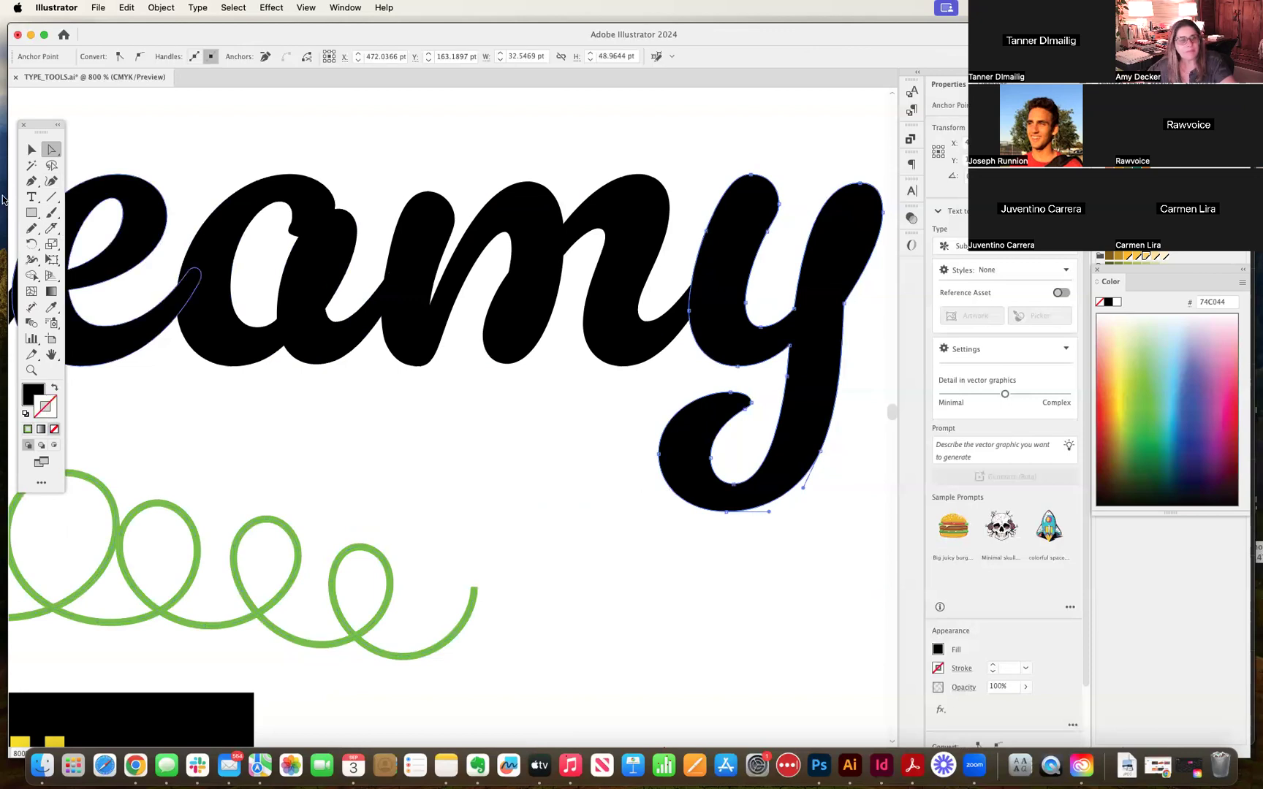
{"action": "left_click", "coordinate": [32, 229]}
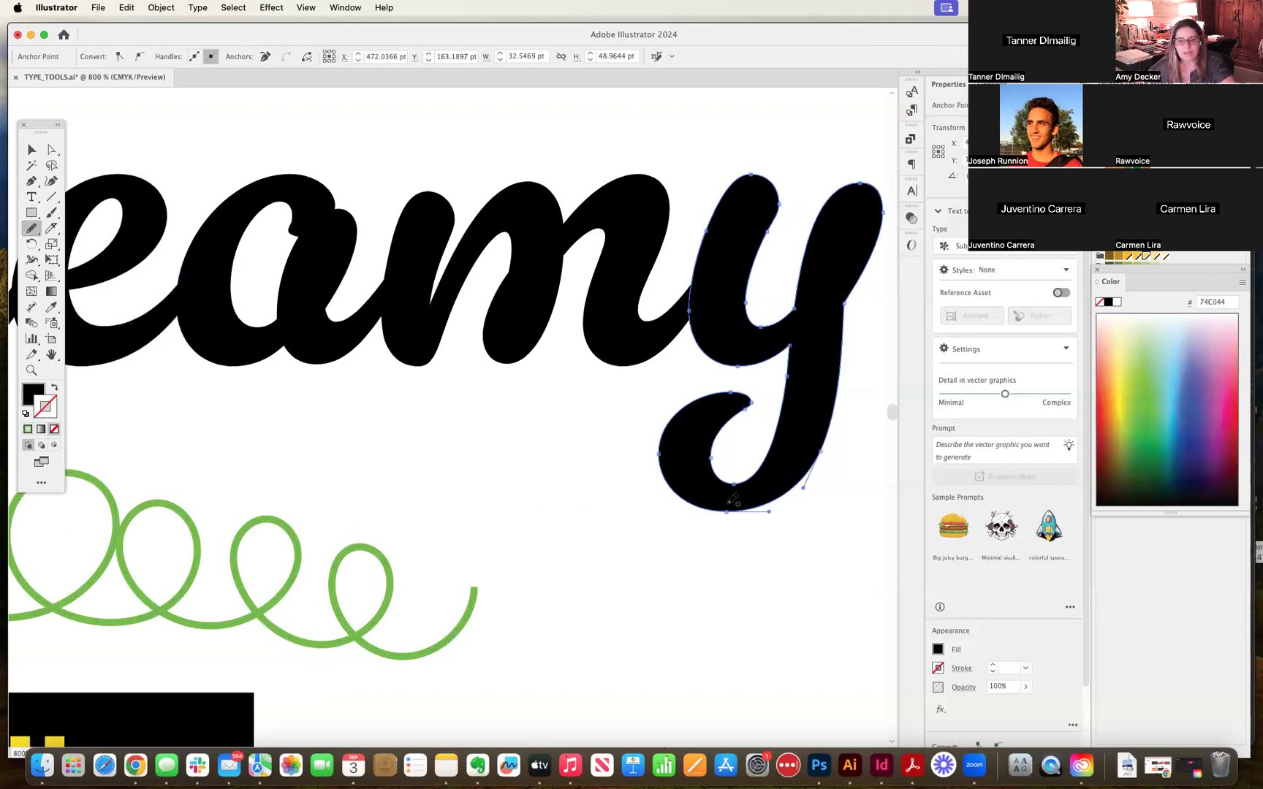
{"action": "mouse_move", "coordinate": [730, 508]}
{"action": "left_mouse_down"}
{"action": "mouse_move", "coordinate": [266, 501]}
{"action": "mouse_move", "coordinate": [237, 471]}
{"action": "mouse_move", "coordinate": [258, 407]}
{"action": "mouse_move", "coordinate": [299, 410]}
{"action": "left_mouse_up"}
{"action": "mouse_move", "coordinate": [389, 468]}
{"action": "left_mouse_down"}
{"action": "mouse_move", "coordinate": [631, 469]}
{"action": "mouse_move", "coordinate": [752, 401]}
{"action": "left_mouse_up"}
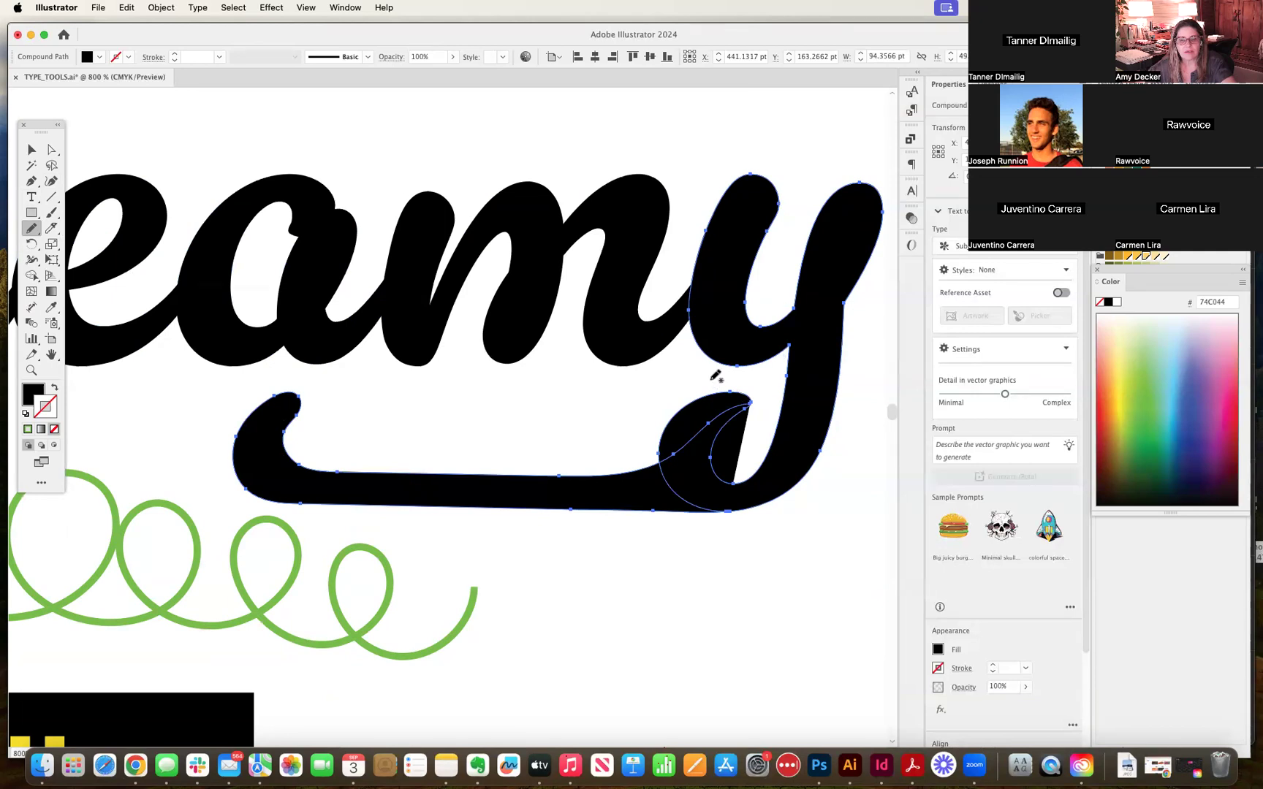
{"action": "key", "text": "super+z"}
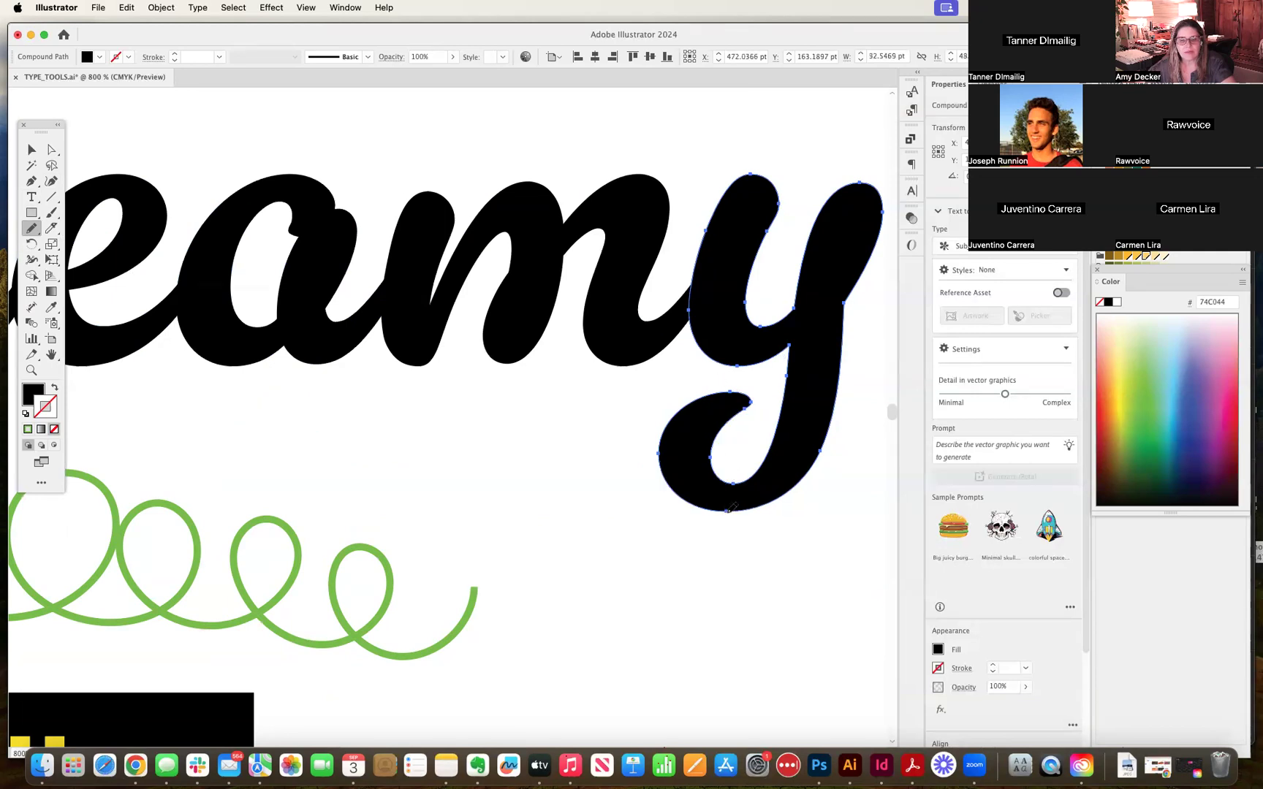
Step: Try three Pencil strokes that extend the y's tail from its outer curve to its tip, undoing each one
{"action": "mouse_move", "coordinate": [700, 501]}
{"action": "left_mouse_down"}
{"action": "mouse_move", "coordinate": [225, 483]}
{"action": "mouse_move", "coordinate": [181, 454]}
{"action": "mouse_move", "coordinate": [263, 396]}
{"action": "mouse_move", "coordinate": [594, 437]}
{"action": "mouse_move", "coordinate": [750, 401]}
{"action": "left_mouse_up"}
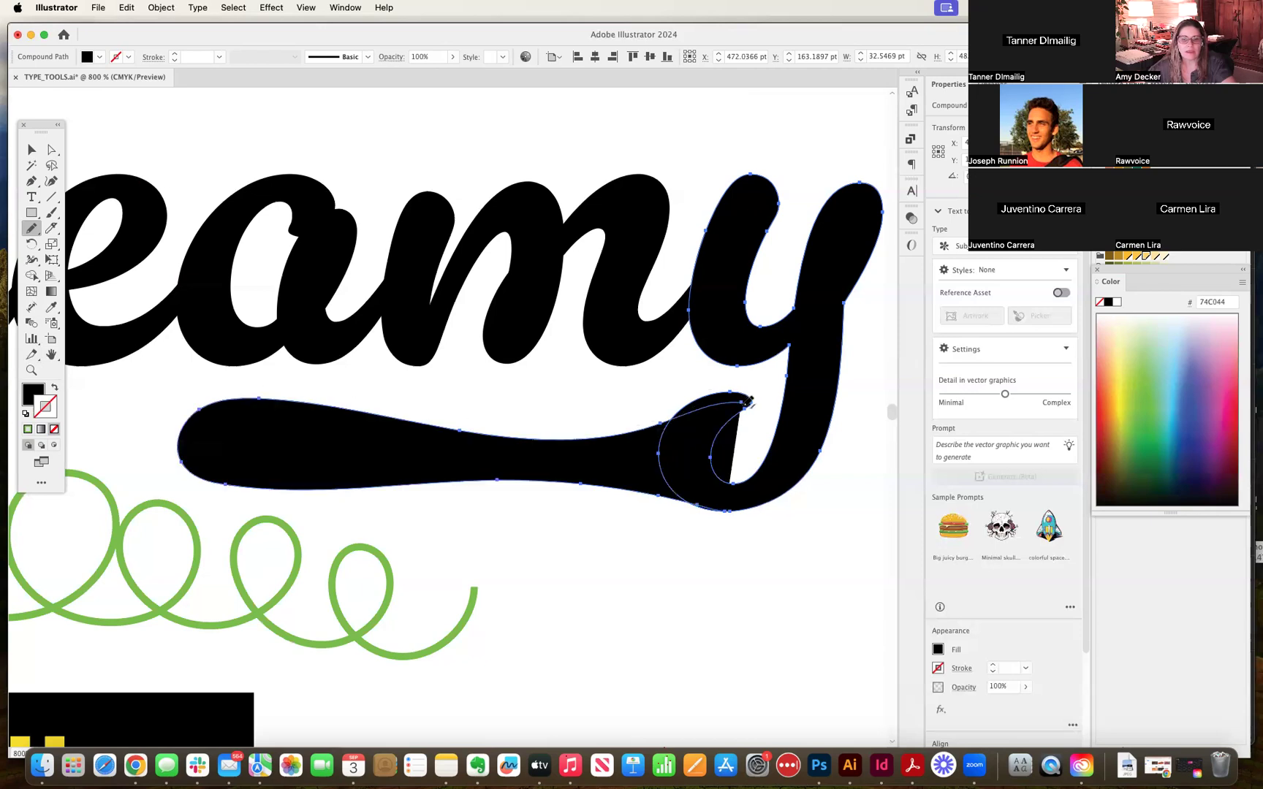
{"action": "key", "text": "super+z"}
{"action": "mouse_move", "coordinate": [649, 446]}
{"action": "left_mouse_down"}
{"action": "mouse_move", "coordinate": [267, 489]}
{"action": "mouse_move", "coordinate": [128, 471]}
{"action": "mouse_move", "coordinate": [127, 399]}
{"action": "mouse_move", "coordinate": [453, 421]}
{"action": "mouse_move", "coordinate": [729, 393]}
{"action": "left_mouse_up"}
{"action": "key", "text": "super+z"}
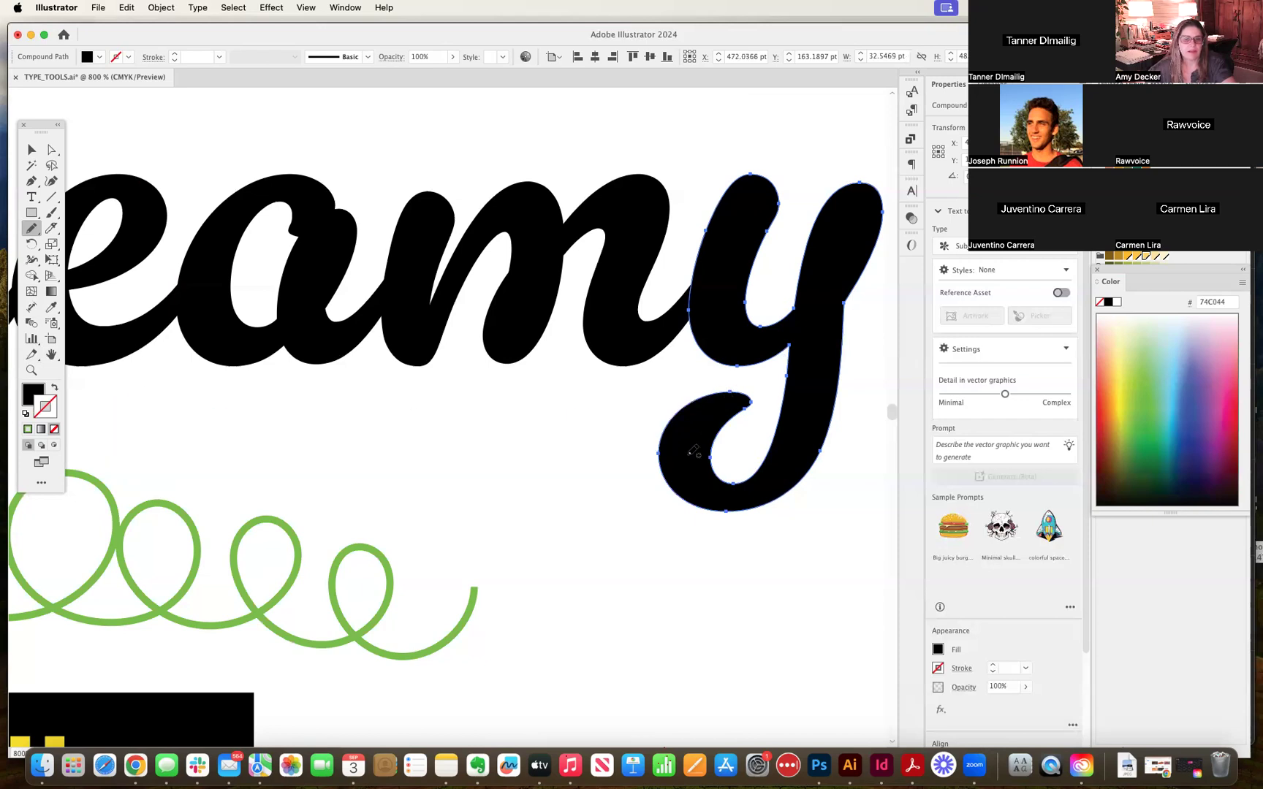
{"action": "mouse_move", "coordinate": [662, 447]}
{"action": "left_mouse_down"}
{"action": "mouse_move", "coordinate": [445, 477]}
{"action": "mouse_move", "coordinate": [235, 473]}
{"action": "mouse_move", "coordinate": [192, 427]}
{"action": "mouse_move", "coordinate": [442, 378]}
{"action": "mouse_move", "coordinate": [746, 403]}
{"action": "left_mouse_up"}
{"action": "key", "text": "super+z"}
Step: Try twice to redraw the y's tail from its bottom anchor point to its inner curve as a long swash, undoing both attempts
{"action": "mouse_move", "coordinate": [728, 510]}
{"action": "left_mouse_down"}
{"action": "mouse_move", "coordinate": [331, 486]}
{"action": "mouse_move", "coordinate": [199, 442]}
{"action": "mouse_move", "coordinate": [227, 391]}
{"action": "mouse_move", "coordinate": [273, 391]}
{"action": "mouse_move", "coordinate": [269, 418]}
{"action": "mouse_move", "coordinate": [318, 440]}
{"action": "mouse_move", "coordinate": [711, 451]}
{"action": "left_mouse_up"}
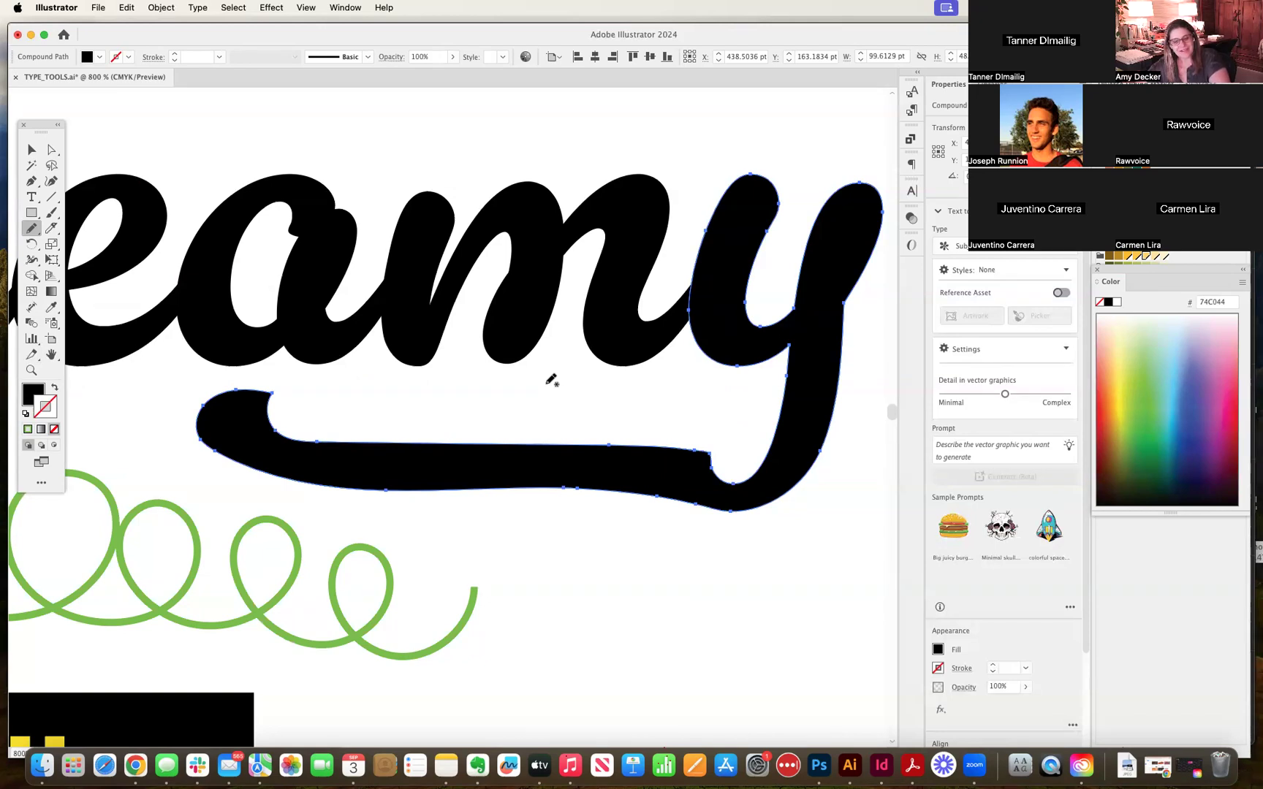
{"action": "key", "text": "super+z"}
{"action": "mouse_move", "coordinate": [731, 506]}
{"action": "left_mouse_down"}
{"action": "mouse_move", "coordinate": [284, 494]}
{"action": "mouse_move", "coordinate": [231, 470]}
{"action": "mouse_move", "coordinate": [226, 429]}
{"action": "mouse_move", "coordinate": [276, 397]}
{"action": "mouse_move", "coordinate": [301, 400]}
{"action": "mouse_move", "coordinate": [285, 438]}
{"action": "mouse_move", "coordinate": [318, 453]}
{"action": "mouse_move", "coordinate": [716, 458]}
{"action": "left_mouse_up"}
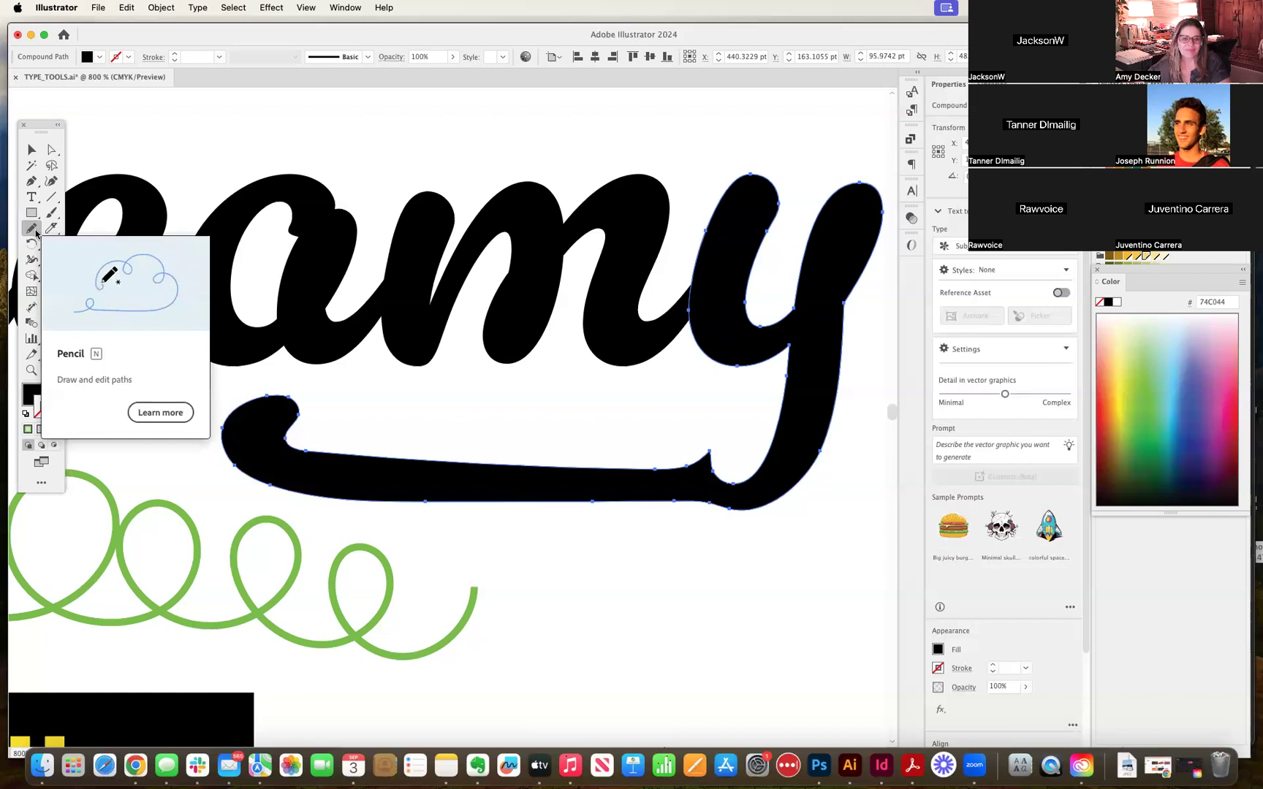
{"action": "key", "text": "super+z"}
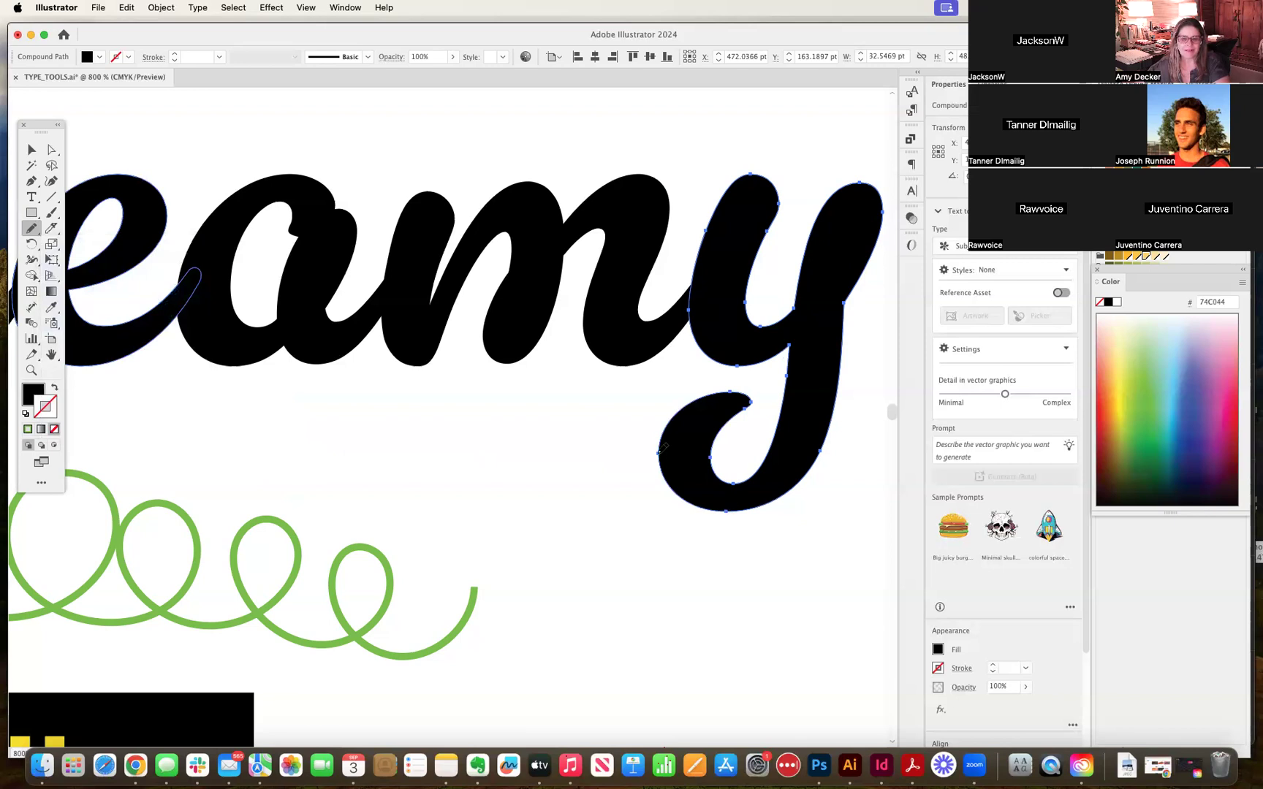
{"action": "key", "text": "super+z"}
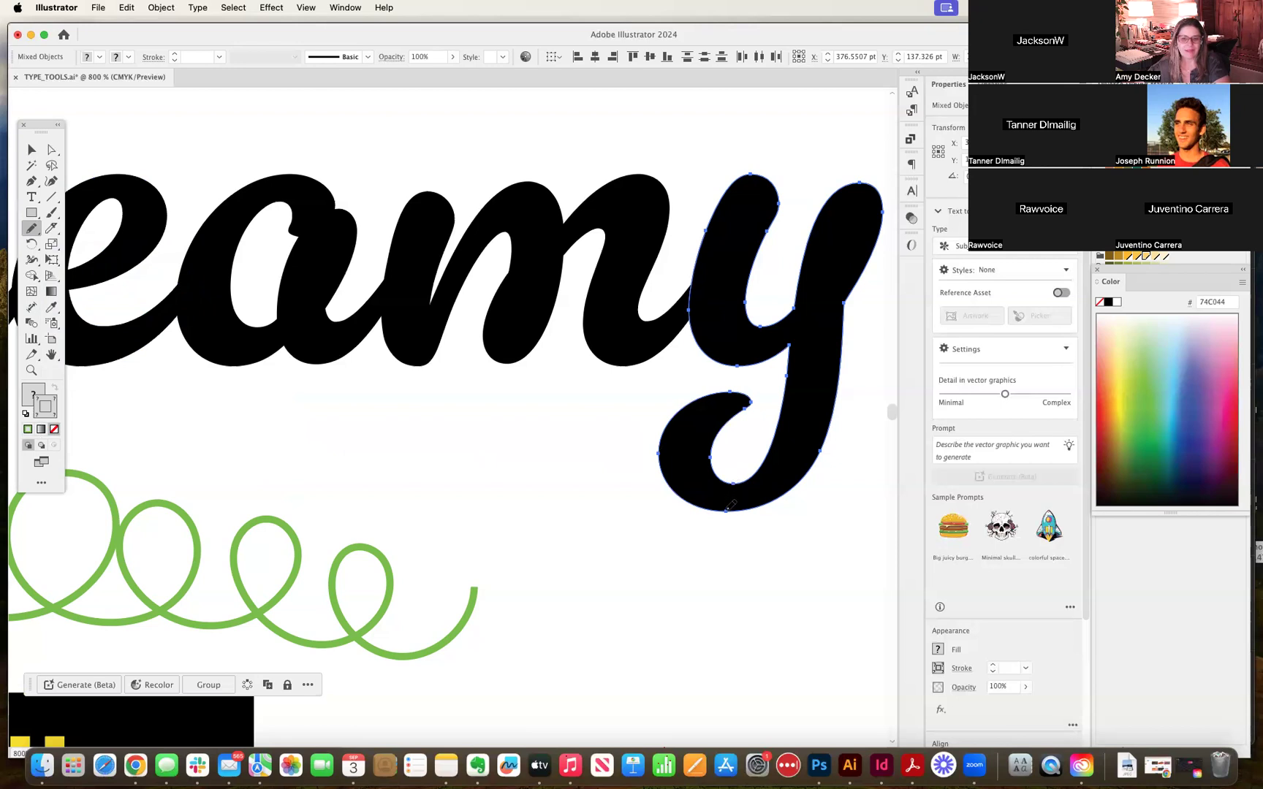
Step: Redraw the y's tail with the Pencil tool as a long, gently rising swash reaching beneath the "a", and thicken its lower edge
{"action": "mouse_move", "coordinate": [730, 504]}
{"action": "left_mouse_down"}
{"action": "mouse_move", "coordinate": [415, 489]}
{"action": "mouse_move", "coordinate": [225, 442]}
{"action": "mouse_move", "coordinate": [204, 400]}
{"action": "mouse_move", "coordinate": [274, 394]}
{"action": "mouse_move", "coordinate": [317, 432]}
{"action": "mouse_move", "coordinate": [734, 479]}
{"action": "left_mouse_up"}
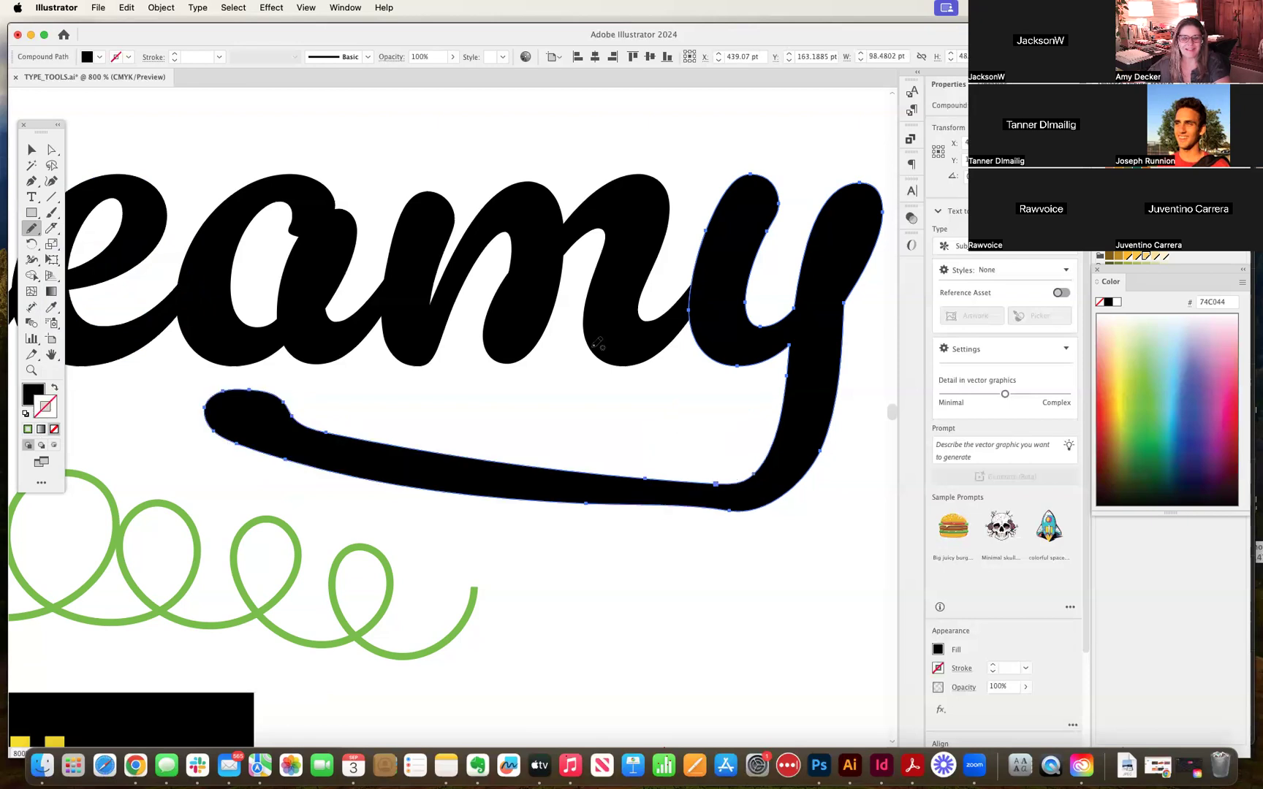
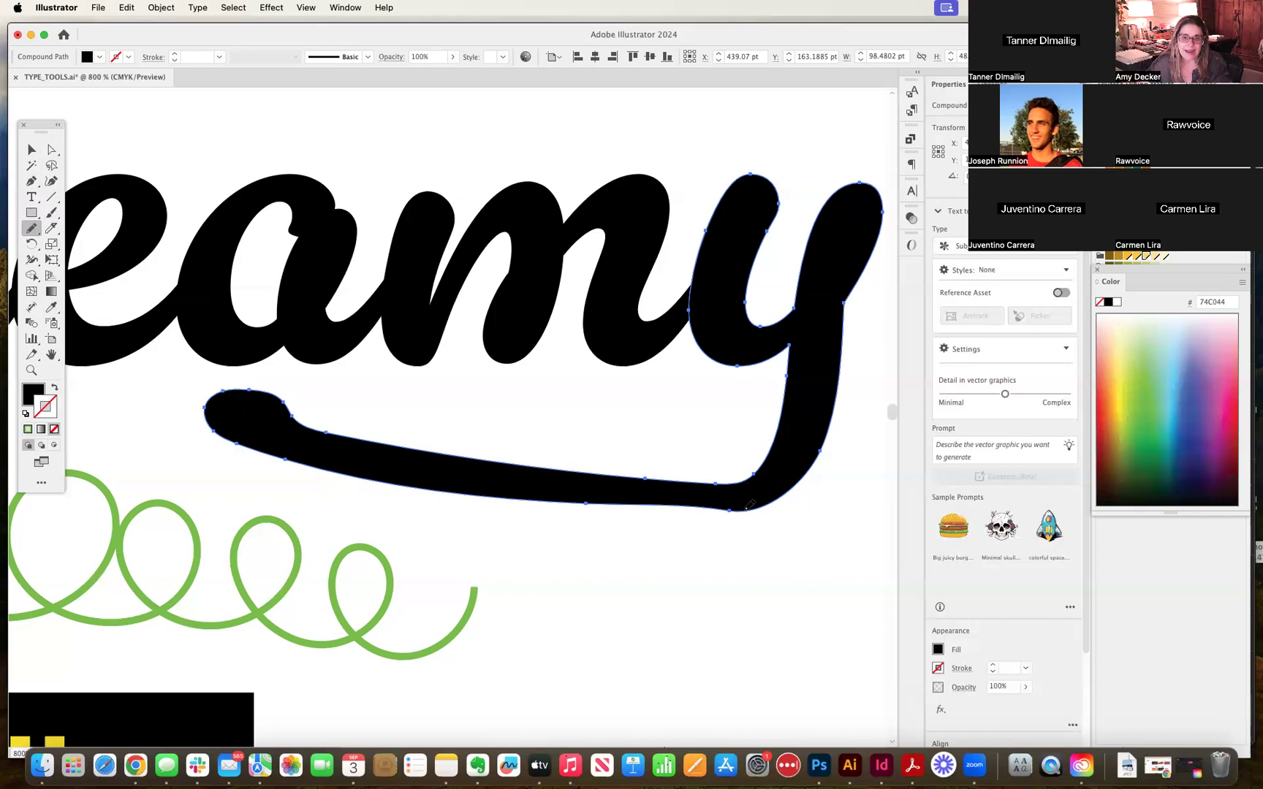
{"action": "mouse_move", "coordinate": [741, 511]}
{"action": "left_mouse_down"}
{"action": "mouse_move", "coordinate": [513, 513]}
{"action": "mouse_move", "coordinate": [432, 502]}
{"action": "mouse_move", "coordinate": [360, 466]}
{"action": "left_mouse_up"}
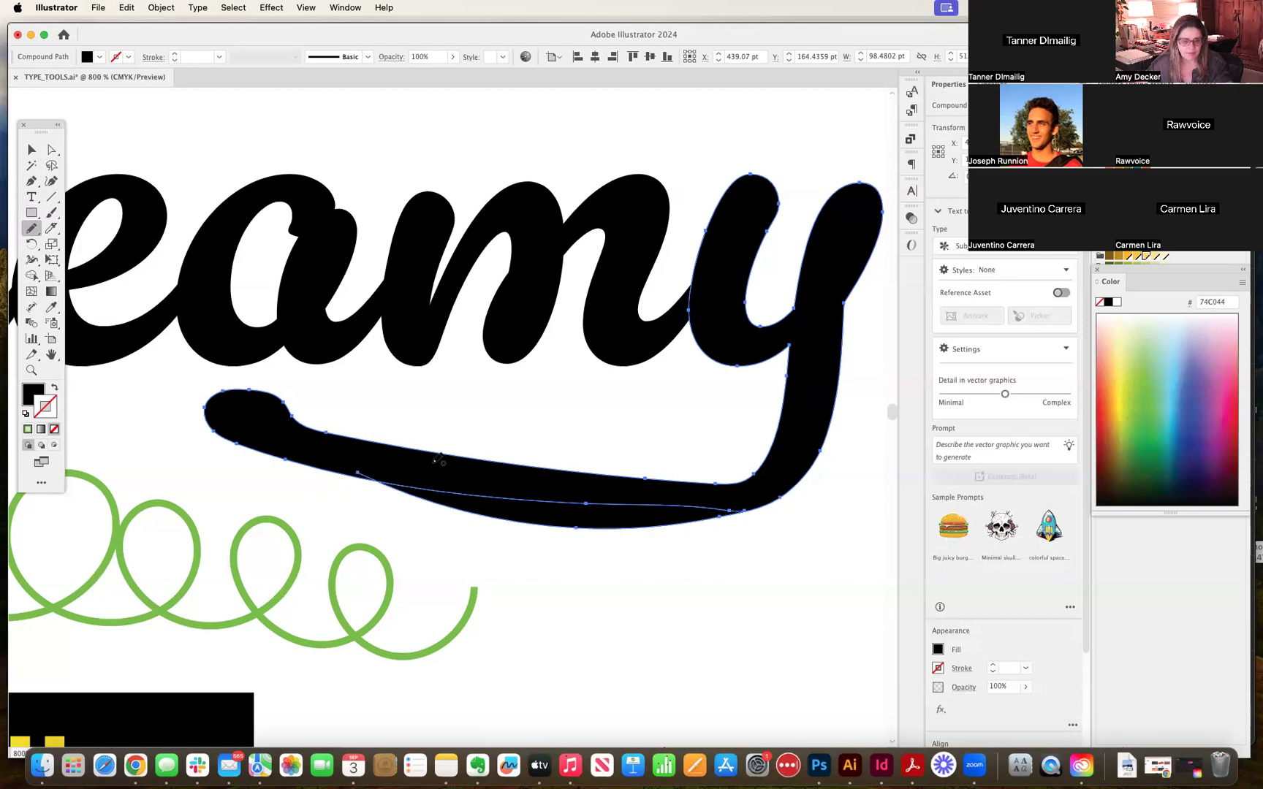
{"action": "key", "text": "super+z"}
{"action": "mouse_move", "coordinate": [724, 507]}
{"action": "left_mouse_down"}
{"action": "mouse_move", "coordinate": [509, 517]}
{"action": "mouse_move", "coordinate": [389, 479]}
{"action": "left_mouse_up"}
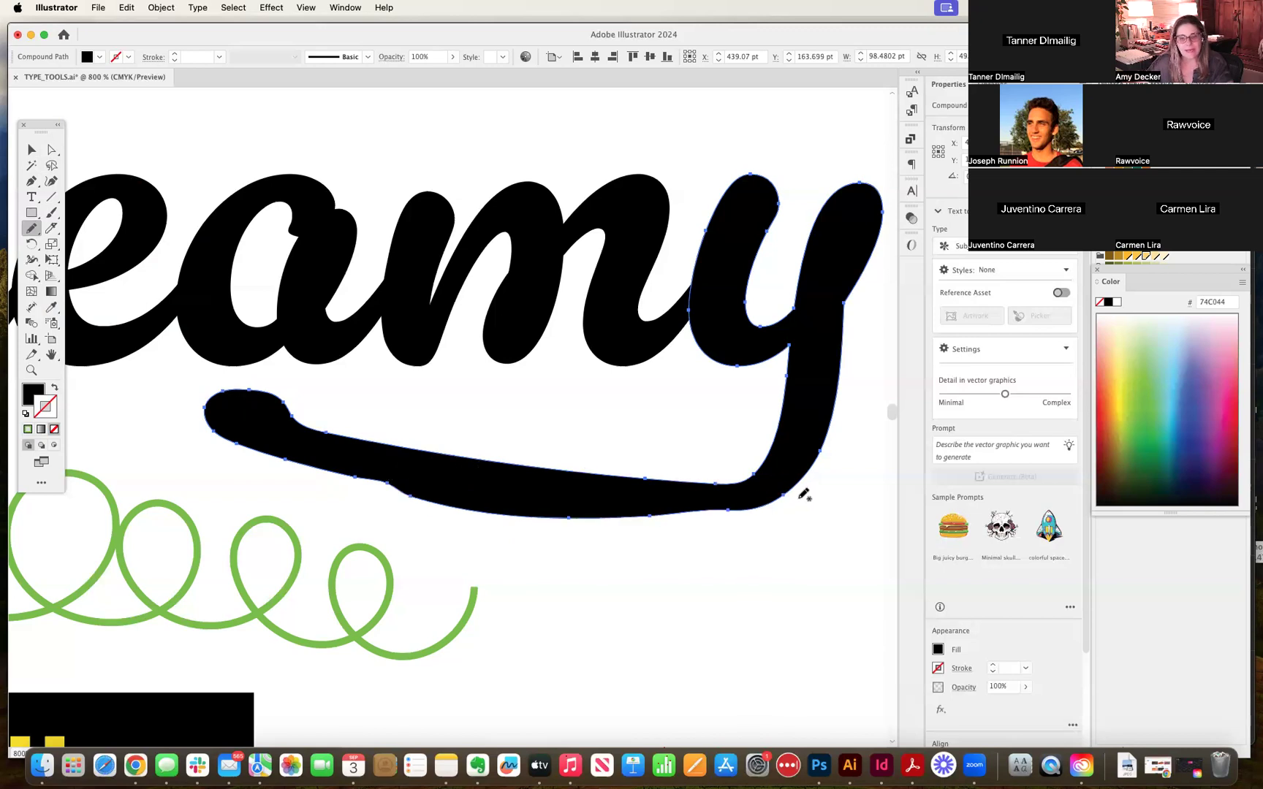
{"action": "mouse_move", "coordinate": [783, 495]}
{"action": "left_mouse_down"}
{"action": "mouse_move", "coordinate": [649, 524]}
{"action": "mouse_move", "coordinate": [557, 507]}
{"action": "left_mouse_up"}
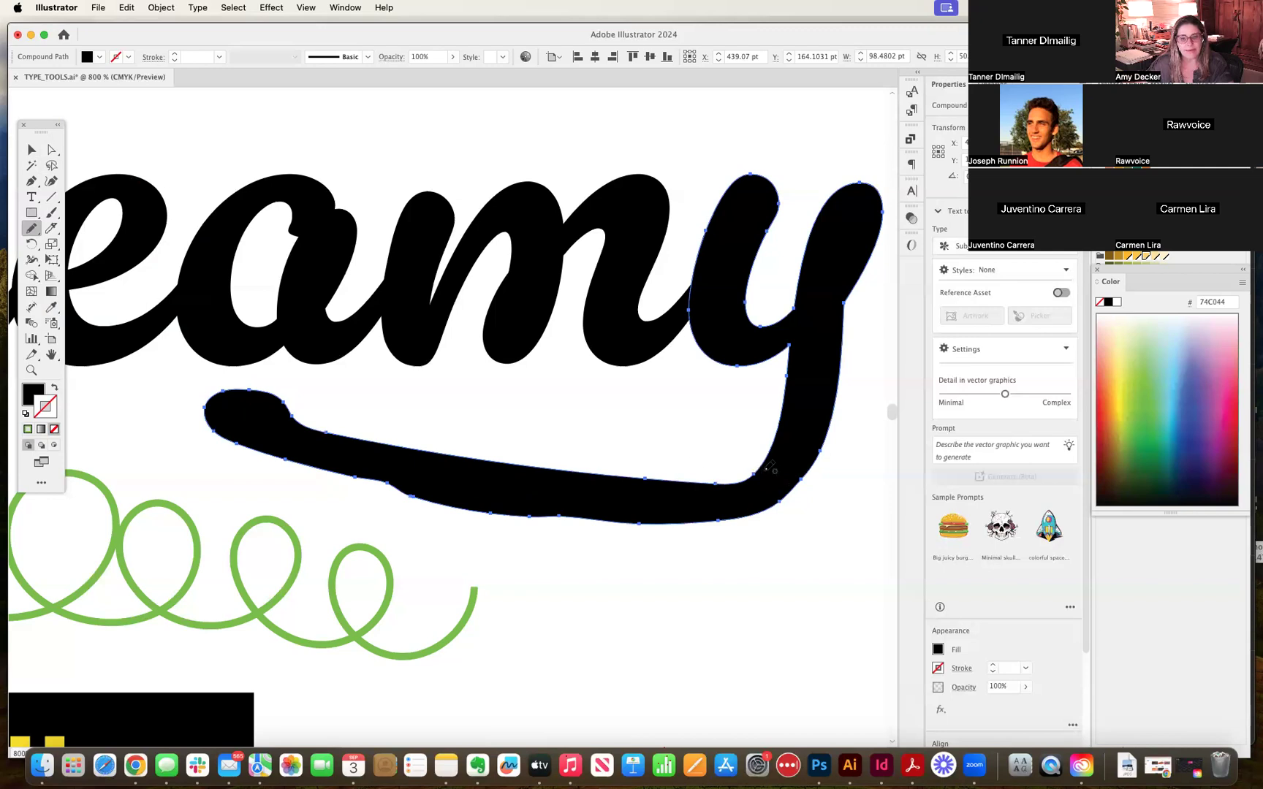
Step: Reshape the upper edge of the y's swash with several Pencil strokes, from the bend of the tail toward its rounded end
{"action": "left_click_drag", "start_coordinate": [744, 479], "coordinate": [349, 443]}
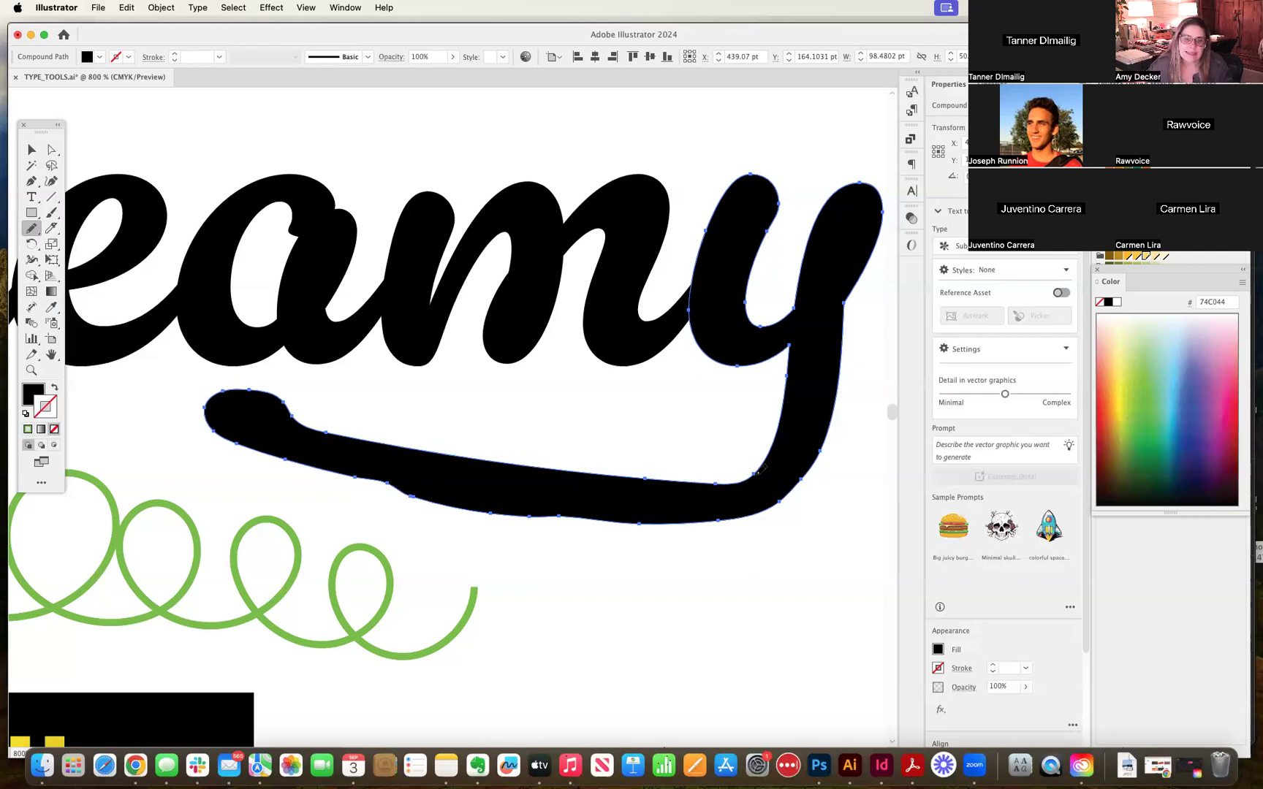
{"action": "mouse_move", "coordinate": [759, 470]}
{"action": "left_mouse_down"}
{"action": "mouse_move", "coordinate": [710, 482]}
{"action": "mouse_move", "coordinate": [349, 440]}
{"action": "mouse_move", "coordinate": [295, 414]}
{"action": "left_mouse_up"}
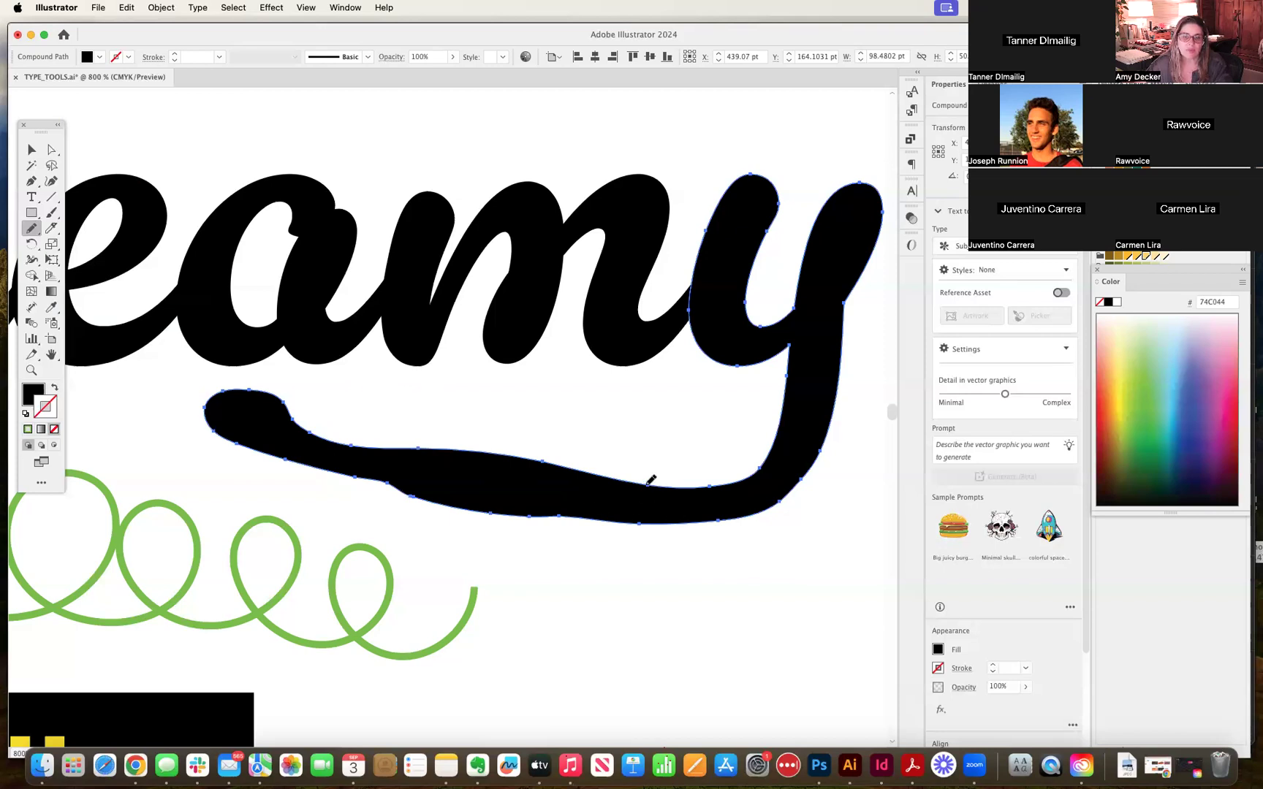
{"action": "mouse_move", "coordinate": [652, 480]}
{"action": "left_mouse_down"}
{"action": "mouse_move", "coordinate": [554, 455]}
{"action": "mouse_move", "coordinate": [486, 463]}
{"action": "mouse_move", "coordinate": [459, 438]}
{"action": "mouse_move", "coordinate": [413, 454]}
{"action": "mouse_move", "coordinate": [361, 443]}
{"action": "left_mouse_up"}
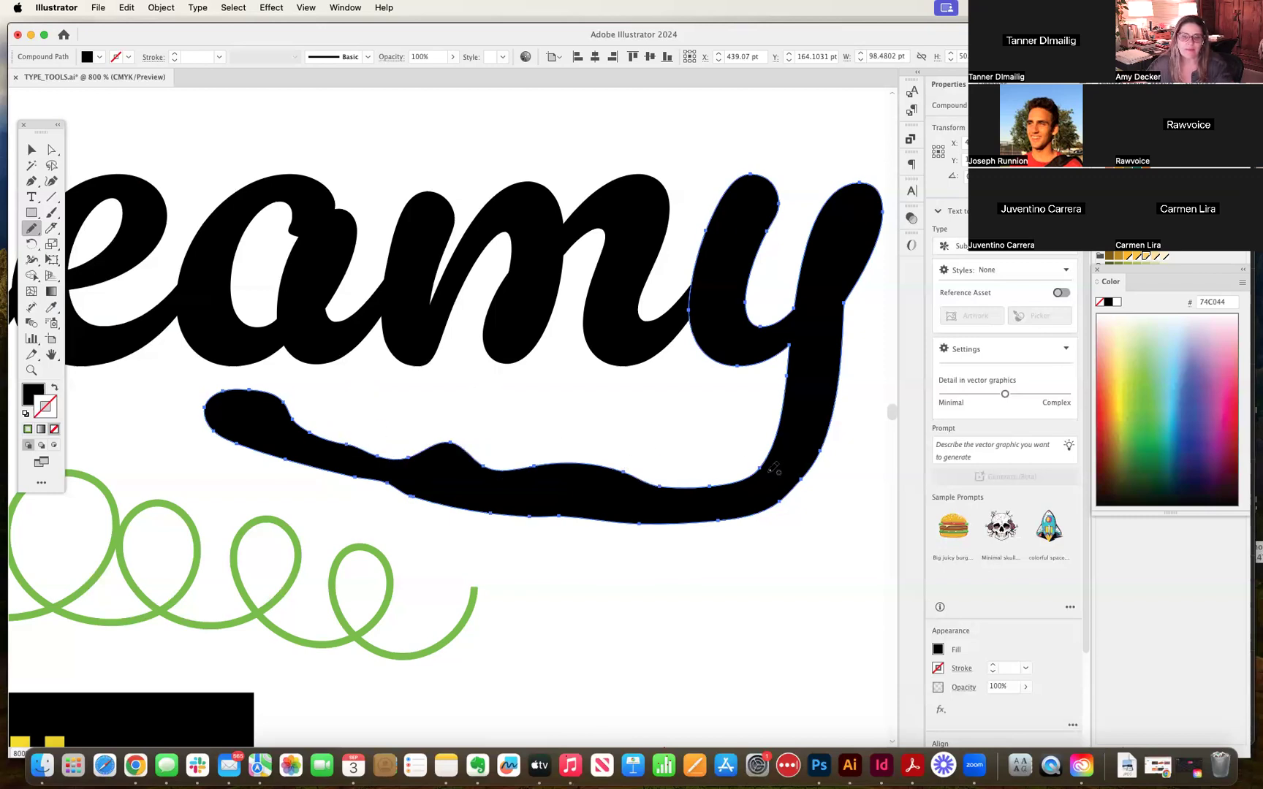
{"action": "mouse_move", "coordinate": [737, 459]}
{"action": "left_mouse_down"}
{"action": "mouse_move", "coordinate": [676, 491]}
{"action": "mouse_move", "coordinate": [626, 466]}
{"action": "left_mouse_up"}
Step: Redraw the lower edge of the y's swash with the Pencil tool, from its middle toward the rounded end
{"action": "key", "text": "z"}
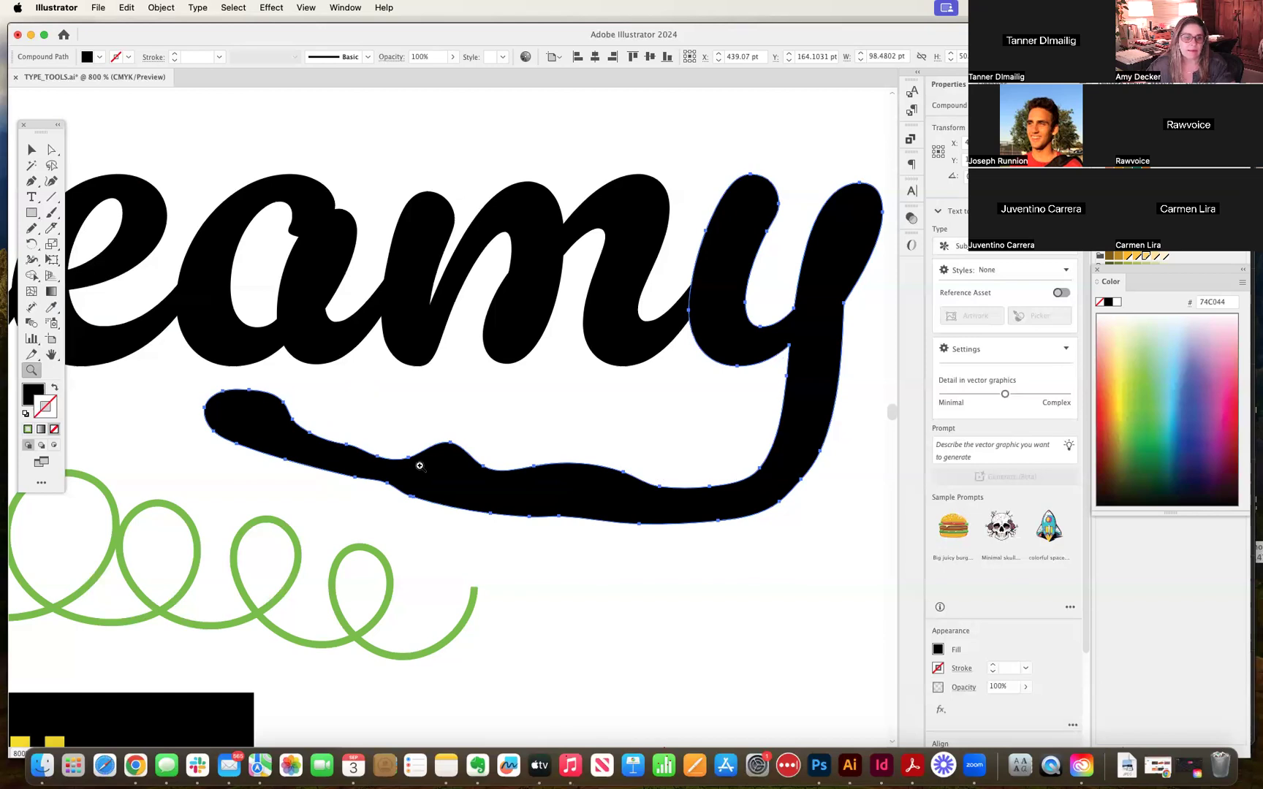
{"action": "left_click", "coordinate": [31, 228]}
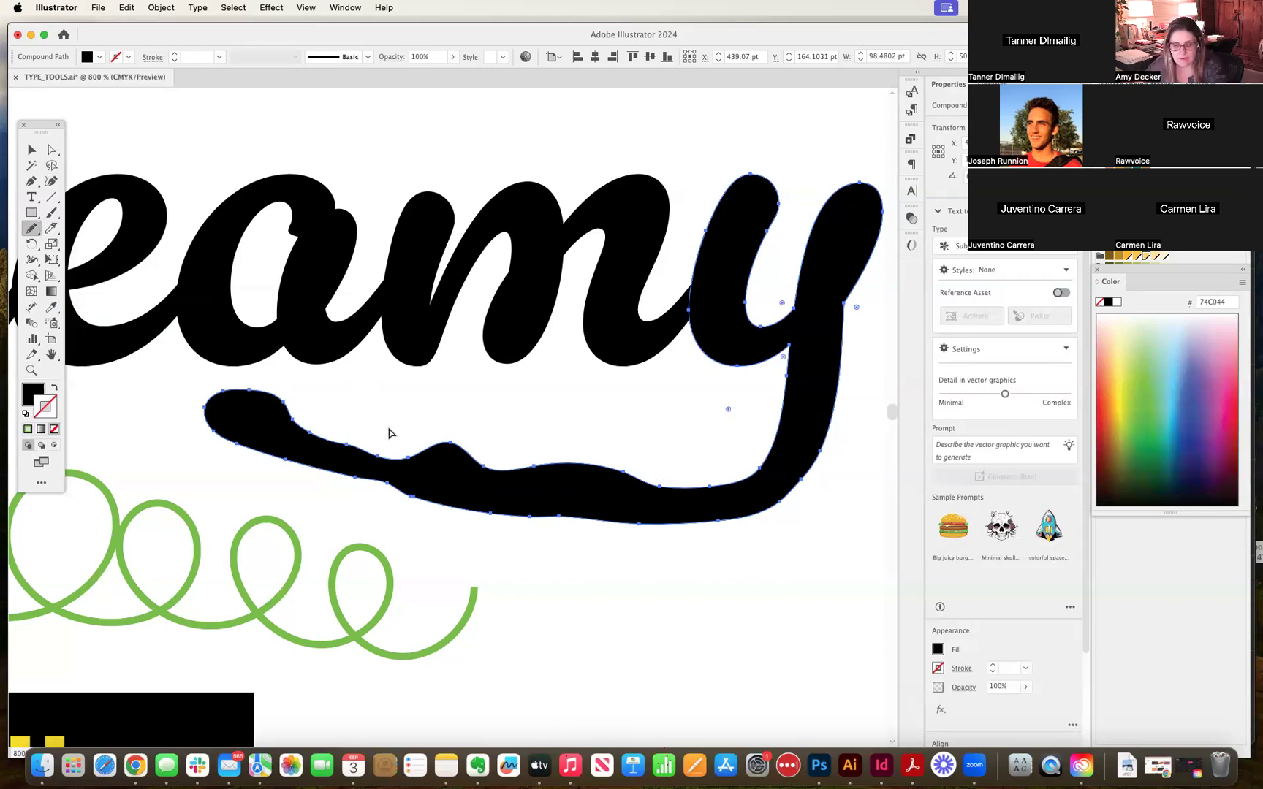
{"action": "key", "text": "super+plus"}
{"action": "mouse_move", "coordinate": [434, 493]}
{"action": "left_mouse_down"}
{"action": "mouse_move", "coordinate": [575, 290]}
{"action": "mouse_move", "coordinate": [548, 282]}
{"action": "left_mouse_up"}
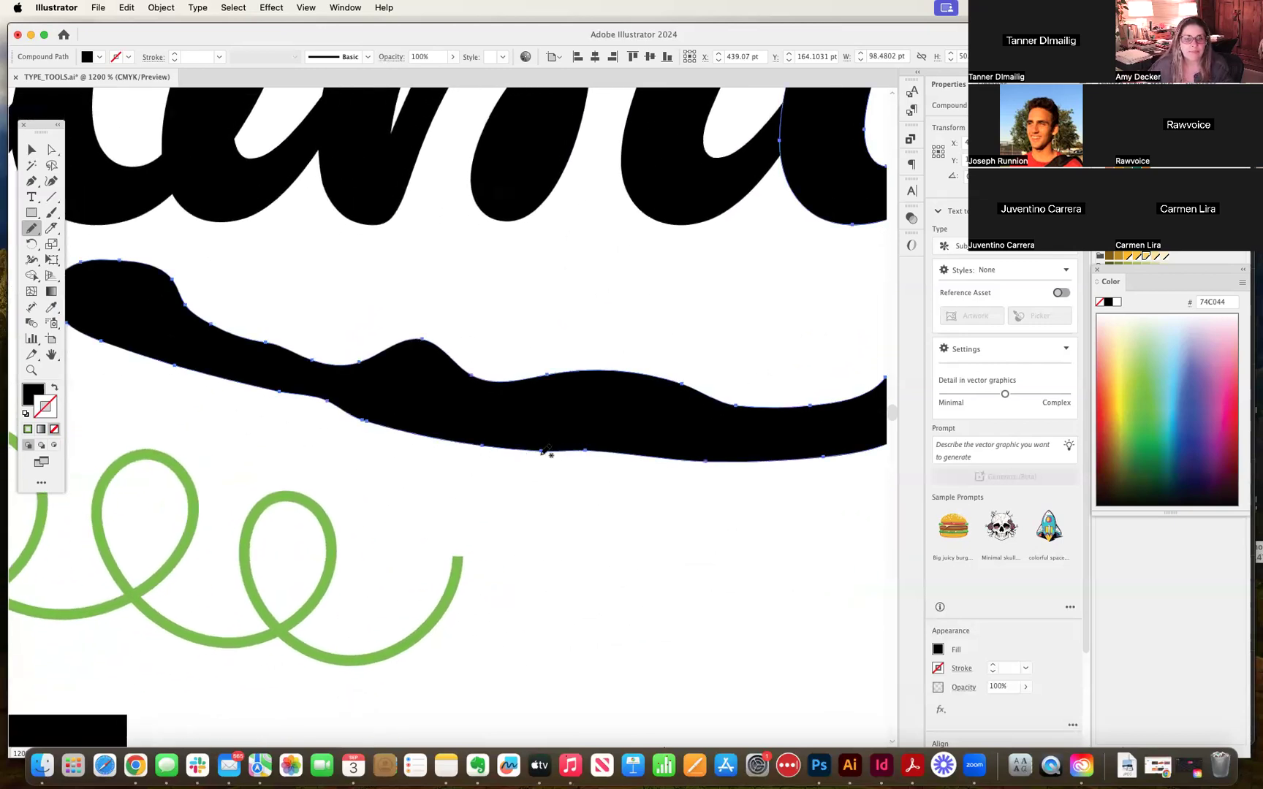
{"action": "mouse_move", "coordinate": [543, 445]}
{"action": "left_mouse_down"}
{"action": "mouse_move", "coordinate": [399, 452]}
{"action": "mouse_move", "coordinate": [306, 408]}
{"action": "mouse_move", "coordinate": [175, 363]}
{"action": "left_mouse_up"}
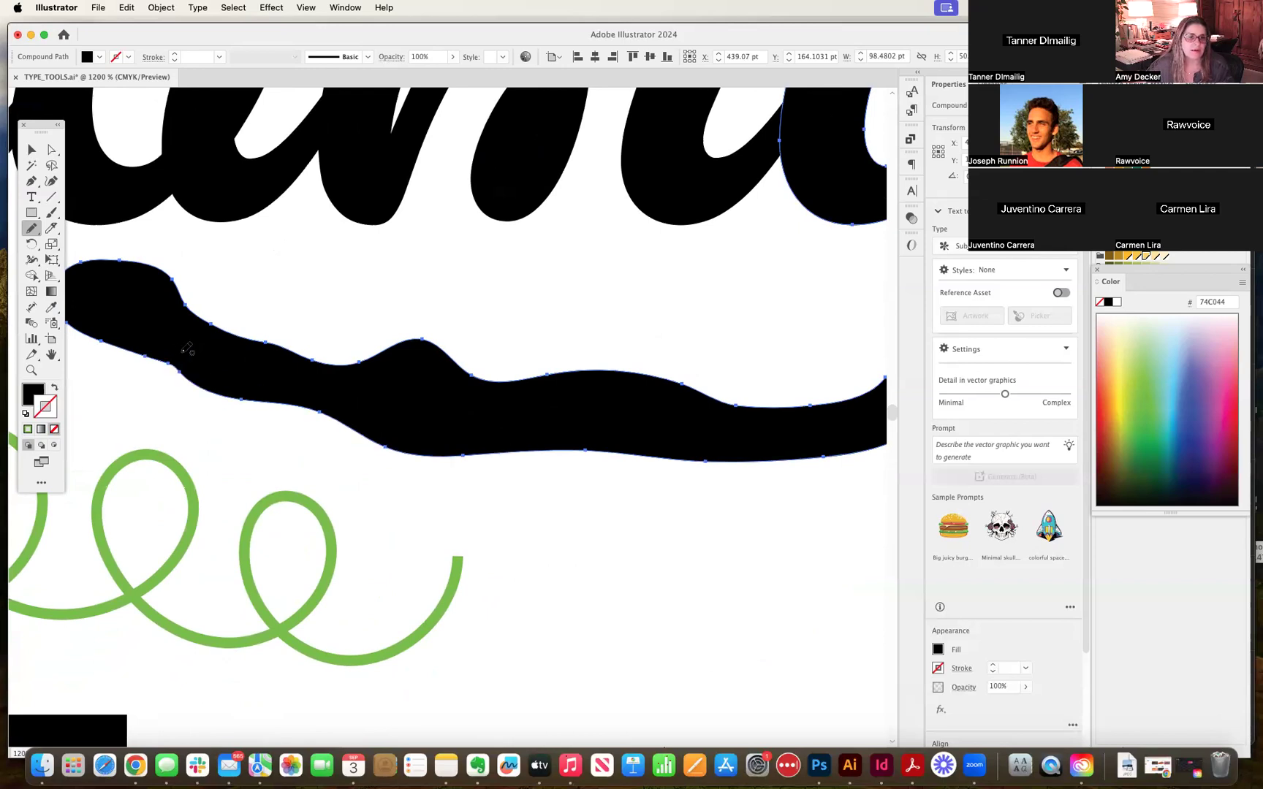
Step: Reshape the rounded end of the y's swash with the Pencil tool into a slimmer tip that curls back inward
{"action": "key", "text": "super+minus"}
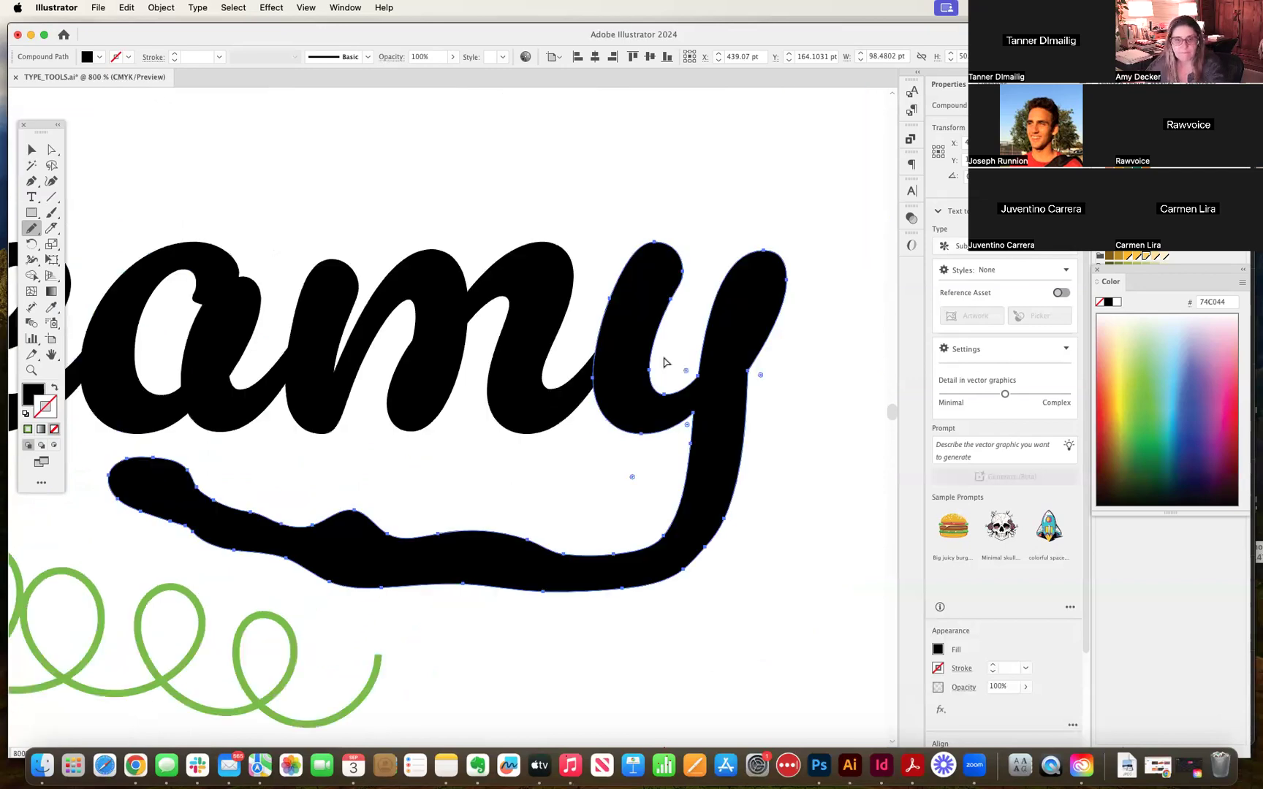
{"action": "left_click_drag", "start_coordinate": [519, 475], "coordinate": [643, 369]}
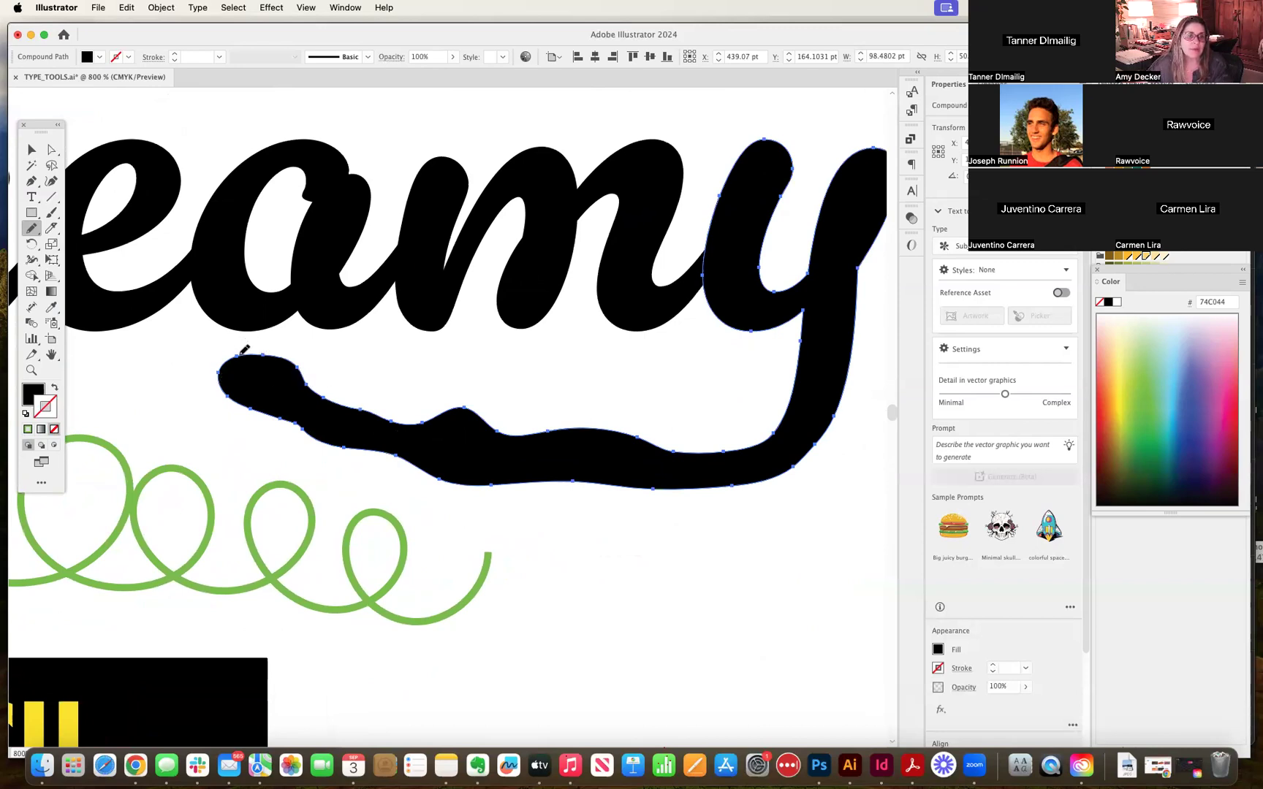
{"action": "left_click_drag", "start_coordinate": [243, 359], "coordinate": [311, 381]}
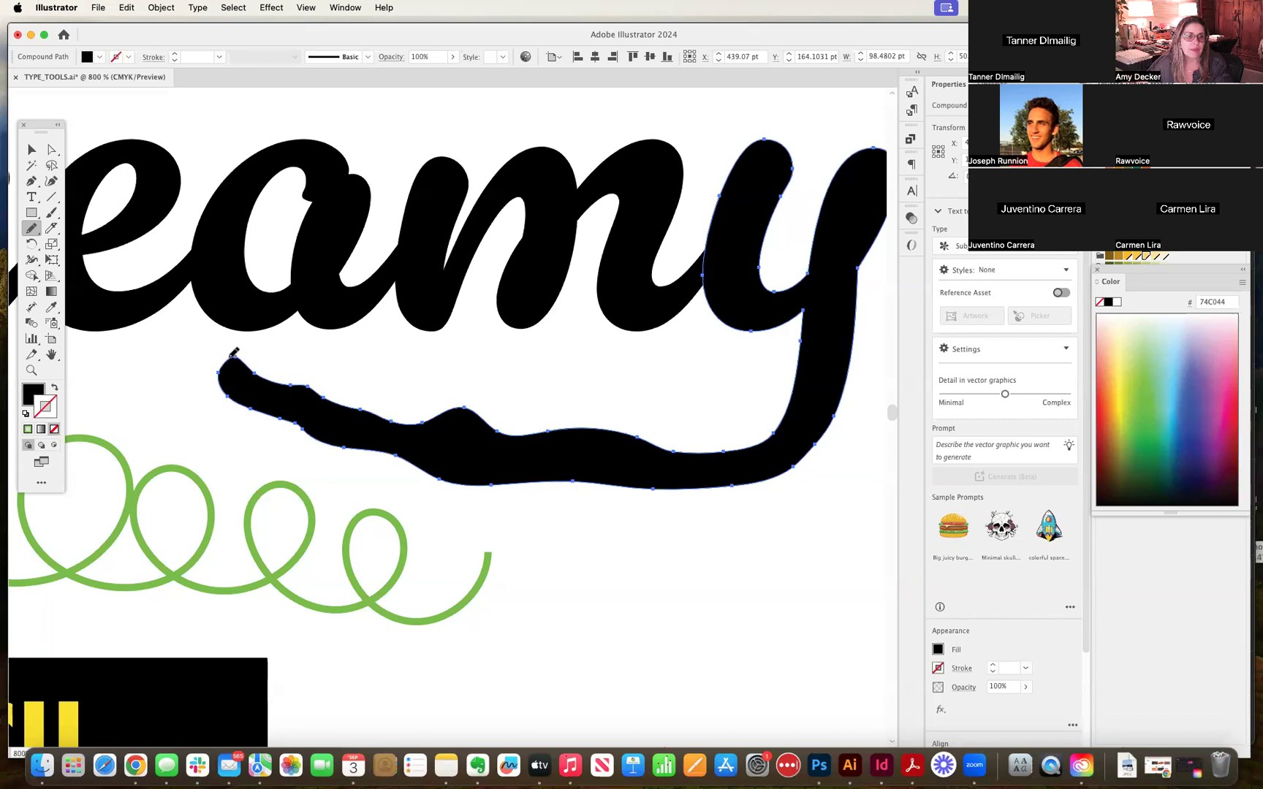
{"action": "mouse_move", "coordinate": [223, 362]}
{"action": "left_mouse_down"}
{"action": "mouse_move", "coordinate": [240, 344]}
{"action": "mouse_move", "coordinate": [289, 338]}
{"action": "mouse_move", "coordinate": [254, 356]}
{"action": "mouse_move", "coordinate": [262, 373]}
{"action": "left_mouse_up"}
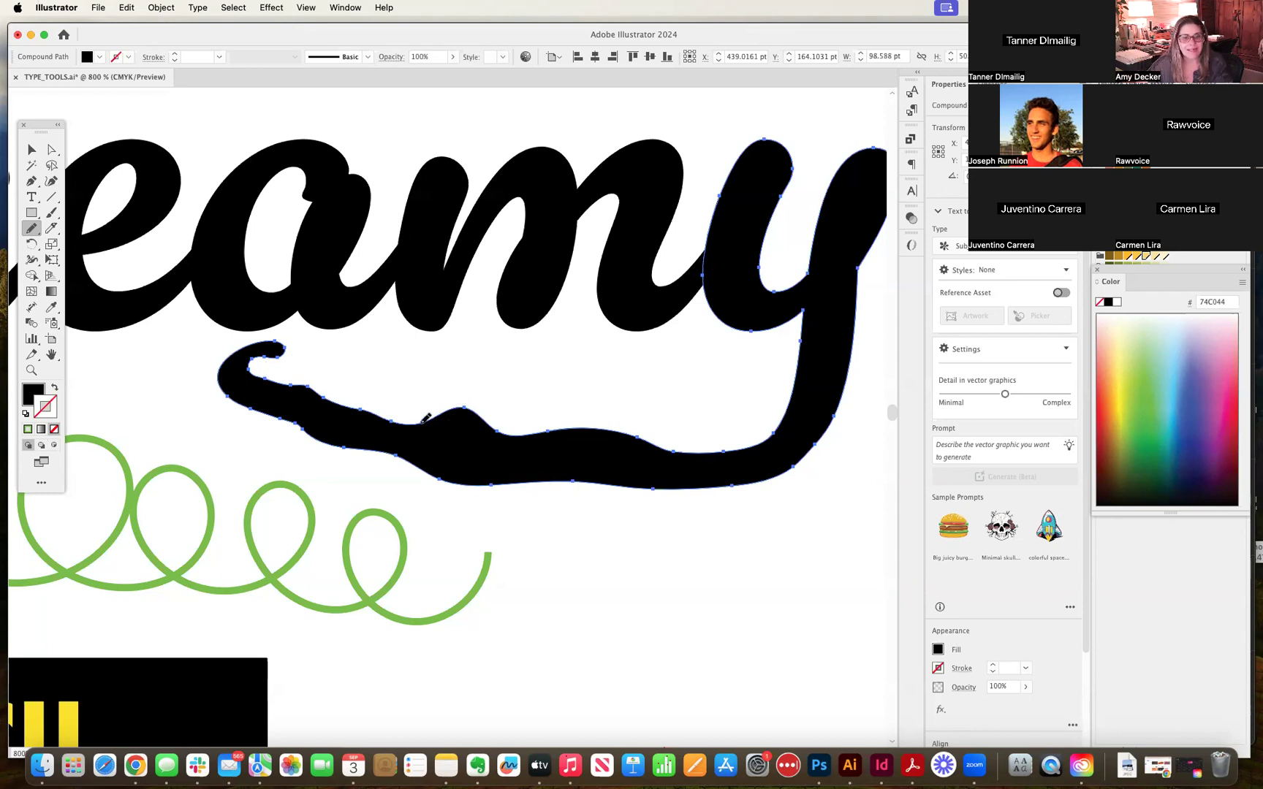
Step: Remove the bumps along the upper edge of the y's swash with Pencil strokes, from its middle to near the bend
{"action": "left_click_drag", "start_coordinate": [490, 421], "coordinate": [512, 428]}
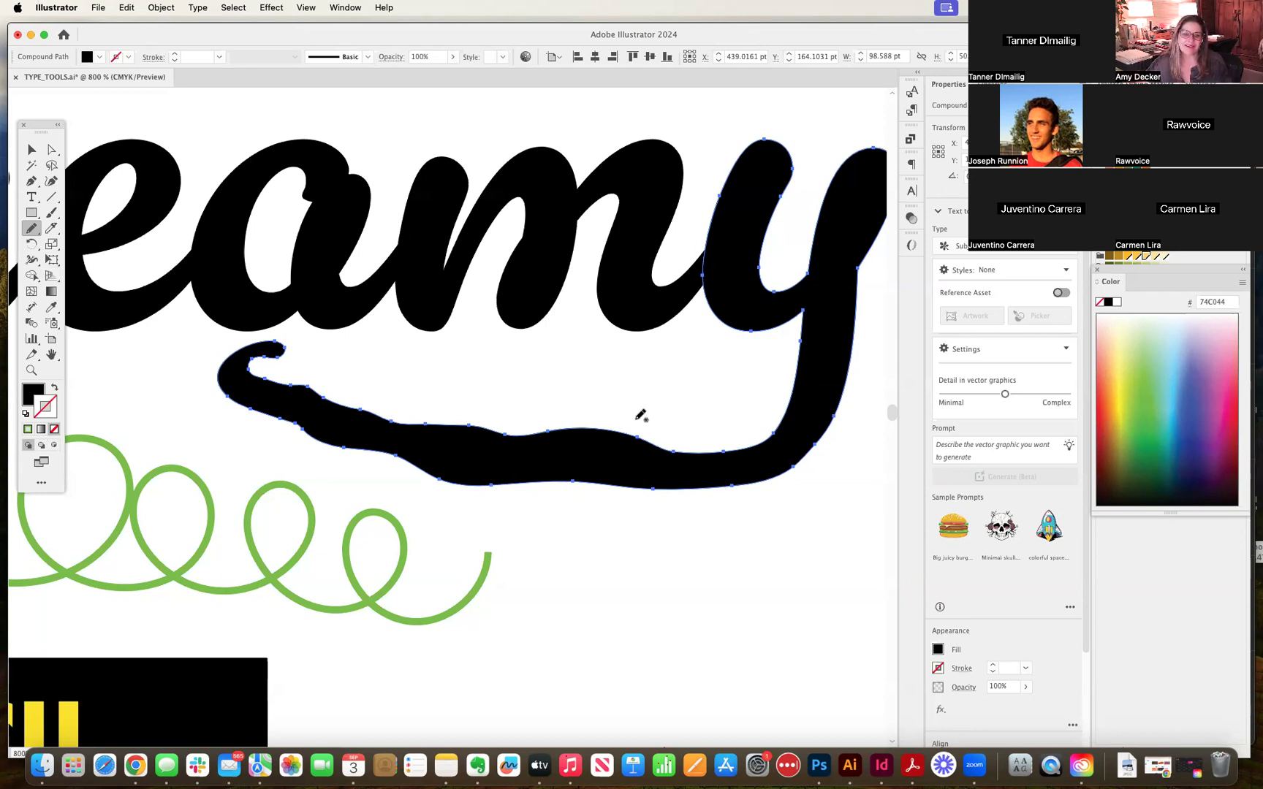
{"action": "scroll", "coordinate": [641, 415], "scroll_direction": "up", "scroll_amount": 3}
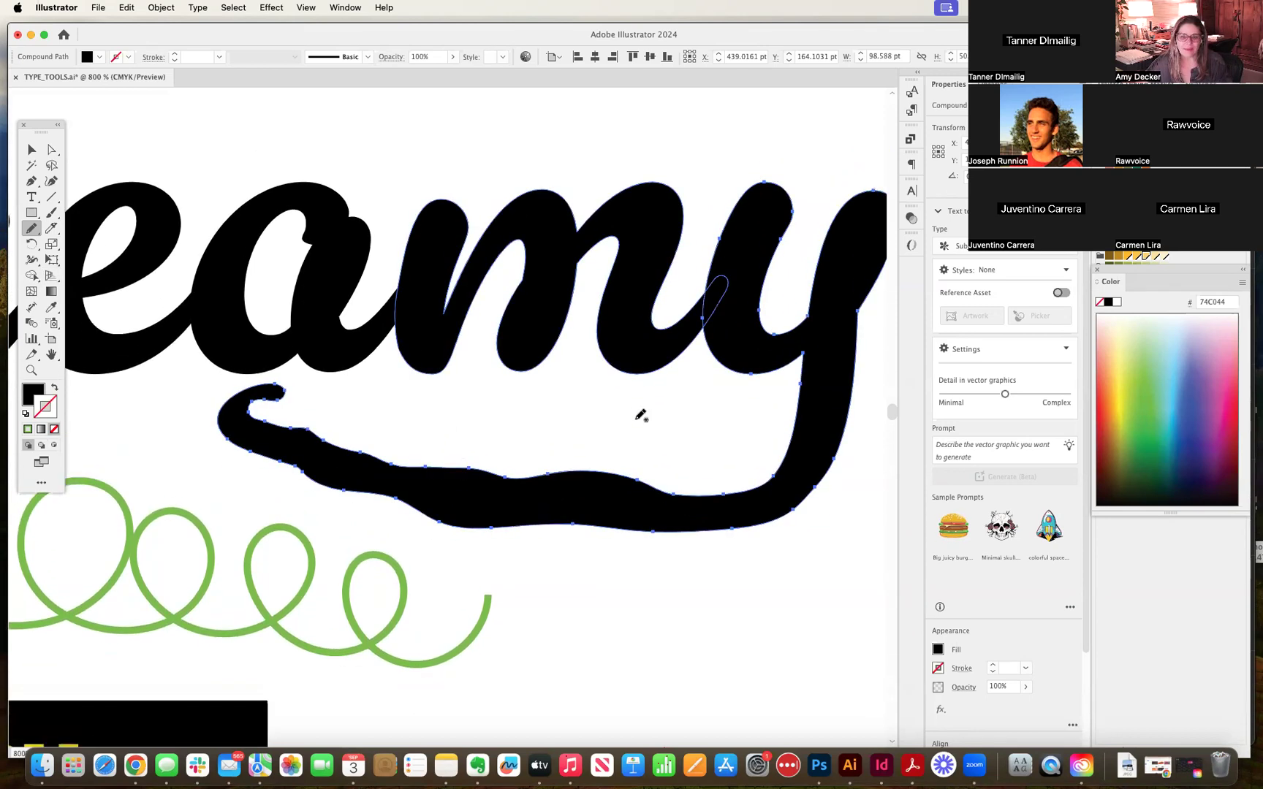
{"action": "scroll", "coordinate": [641, 415], "scroll_direction": "up", "scroll_amount": 2}
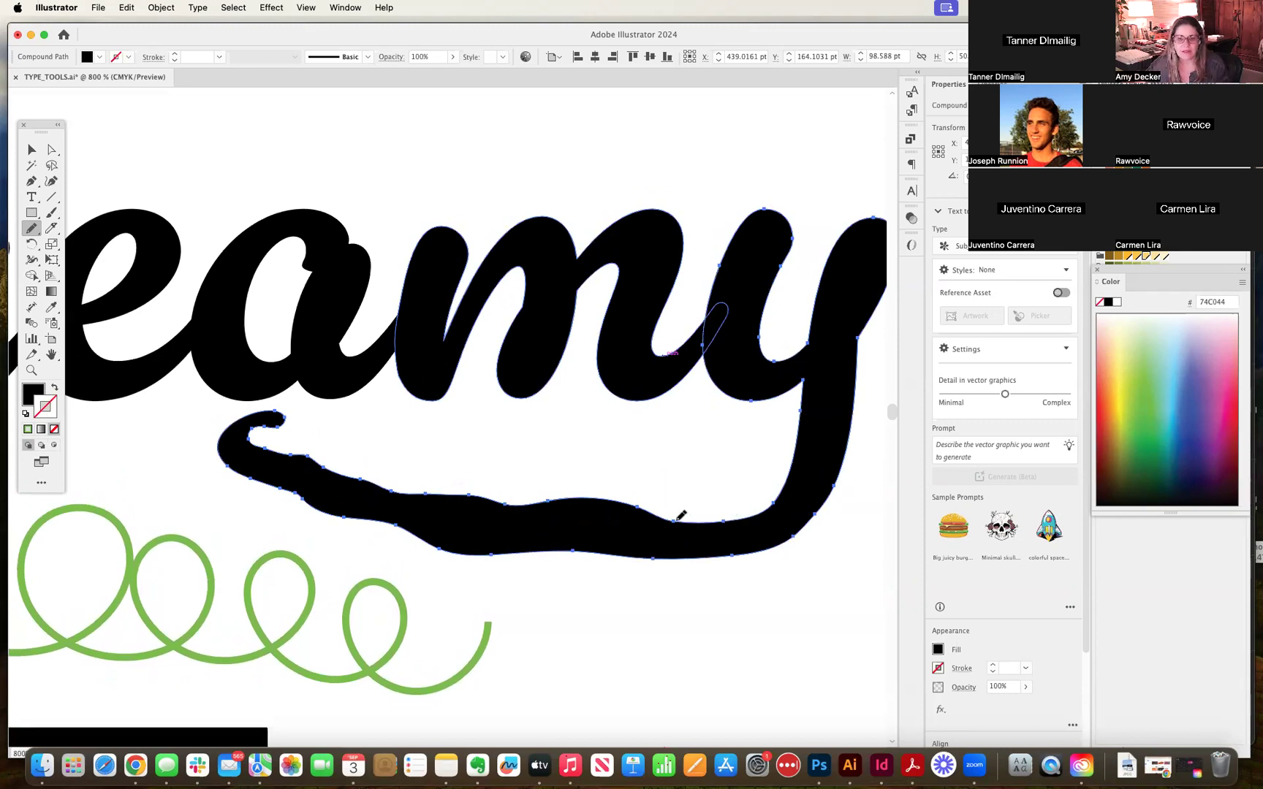
{"action": "left_click_drag", "start_coordinate": [677, 516], "coordinate": [502, 502]}
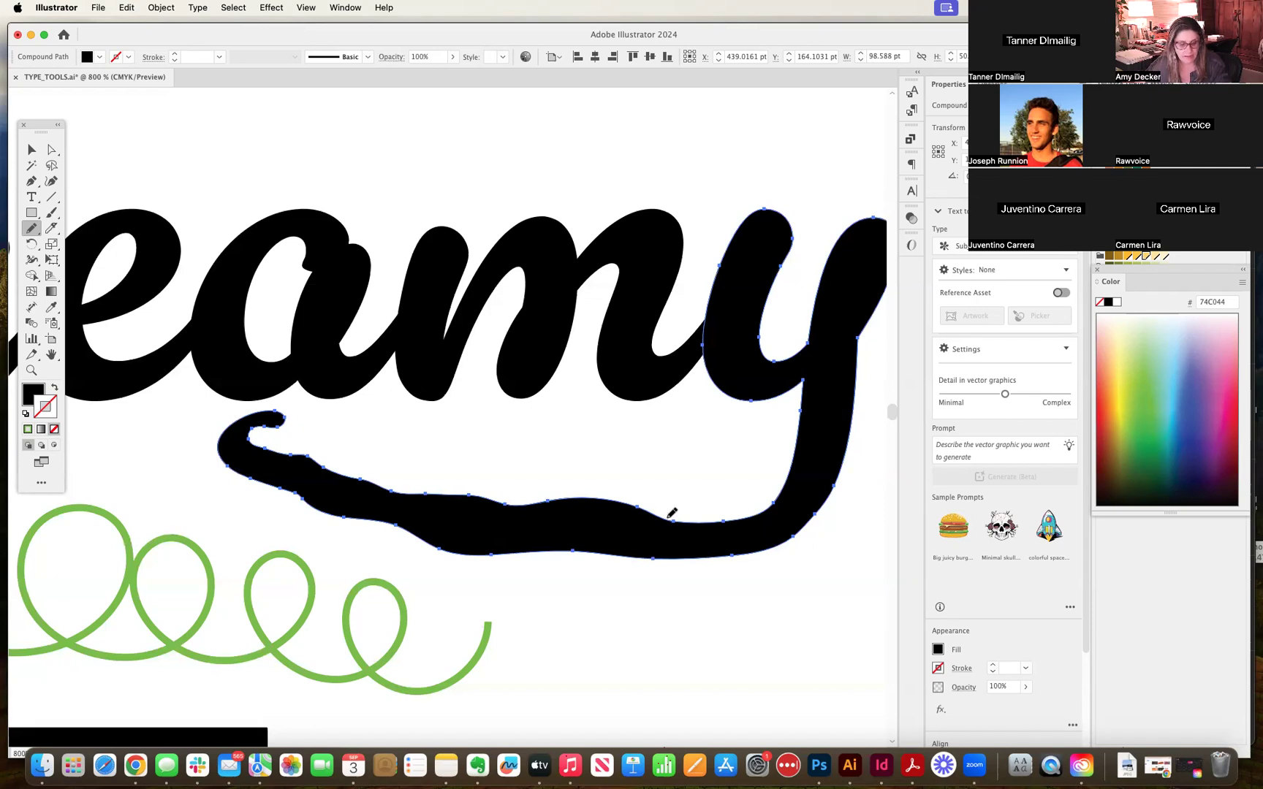
{"action": "left_click_drag", "start_coordinate": [671, 520], "coordinate": [543, 504]}
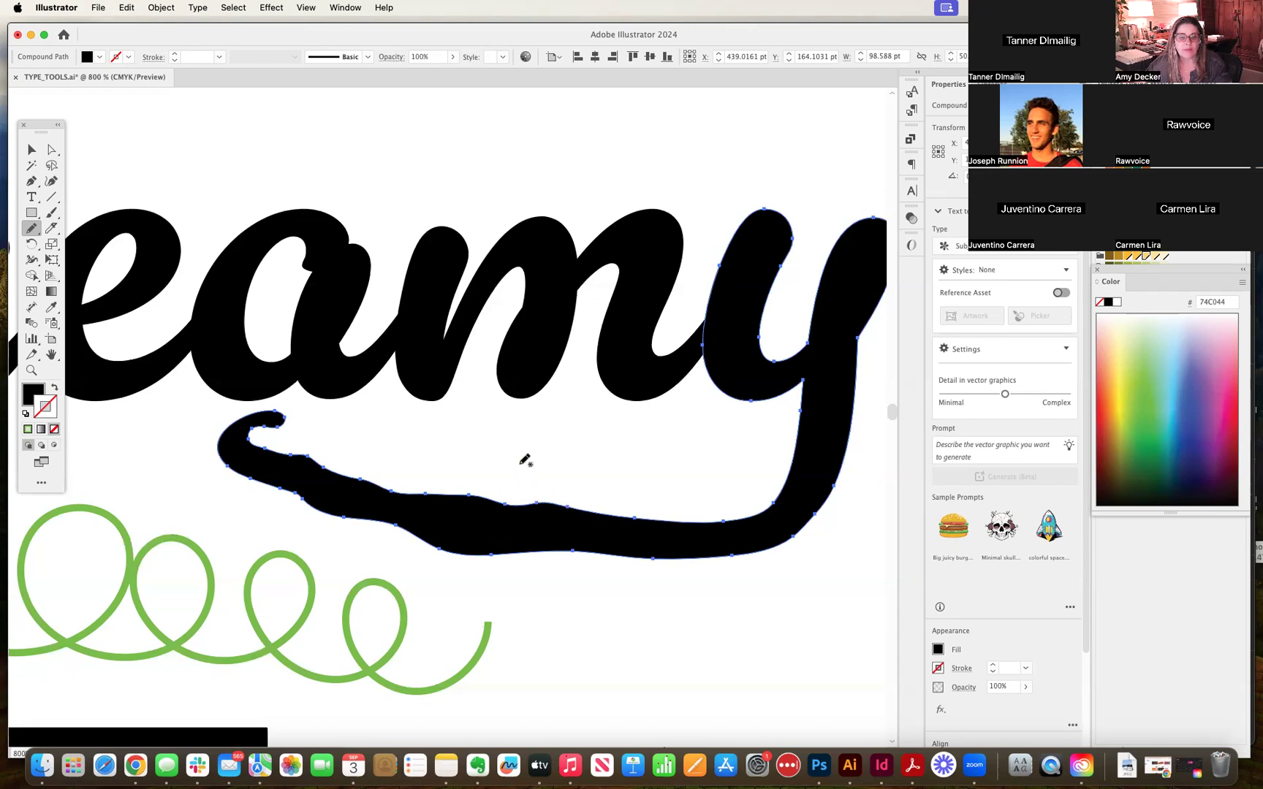
{"action": "left_click_drag", "start_coordinate": [639, 515], "coordinate": [523, 504]}
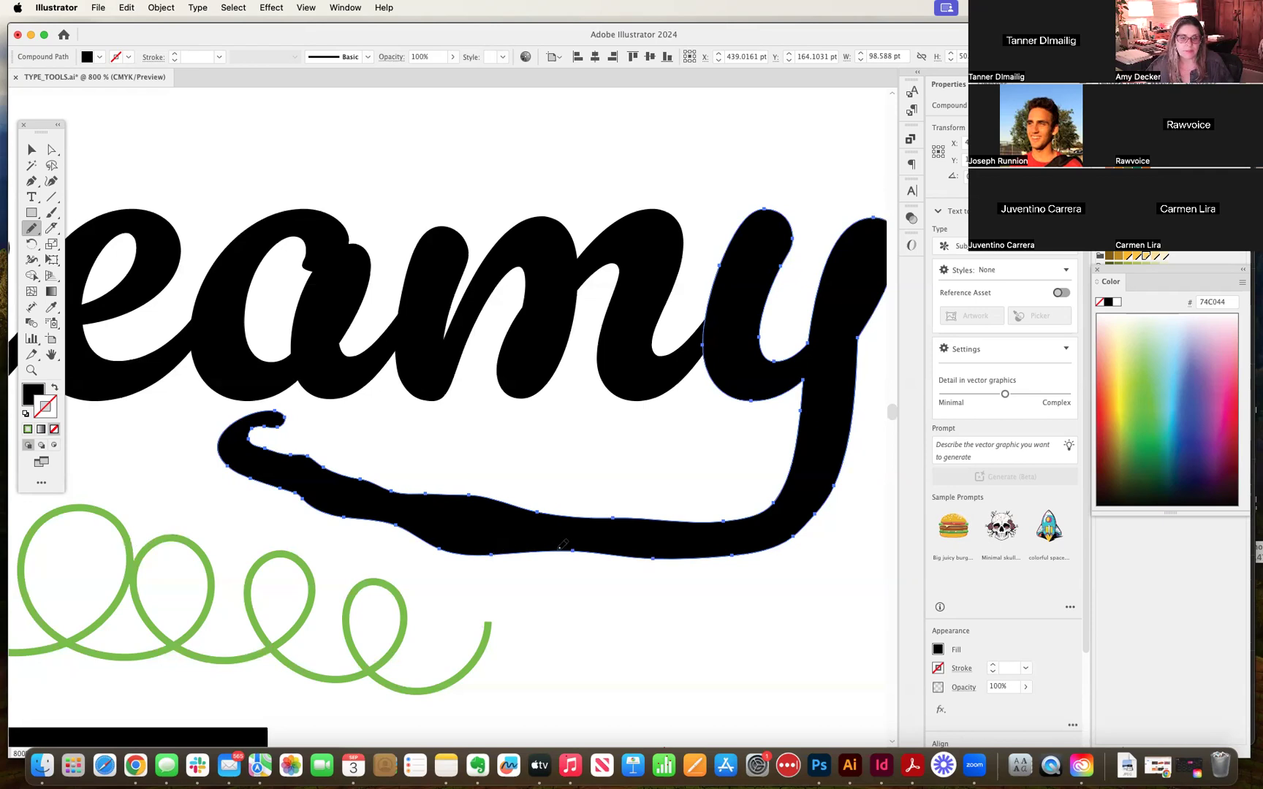
Step: Straighten the middle of the swash's lower edge with the Pencil tool, and undo a further stroke around the outer bend
{"action": "left_click_drag", "start_coordinate": [571, 549], "coordinate": [399, 525]}
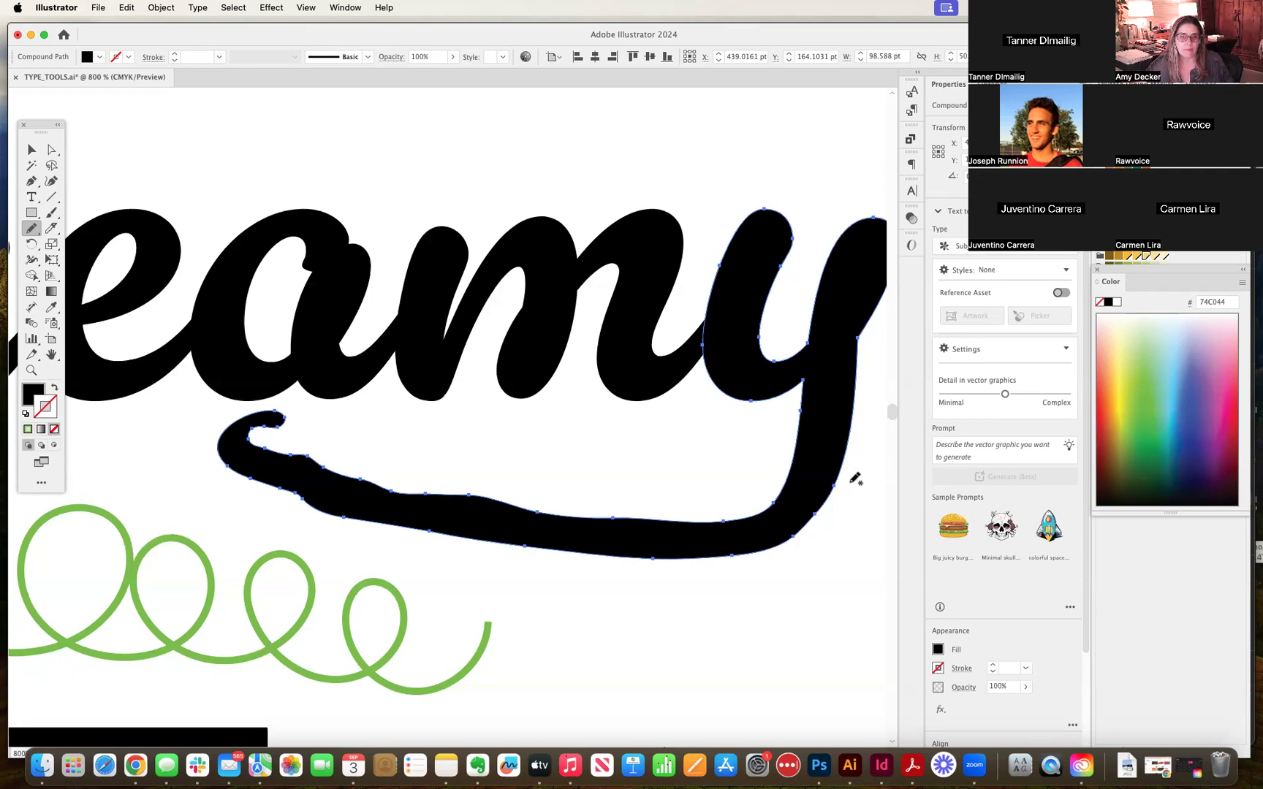
{"action": "mouse_move", "coordinate": [839, 479]}
{"action": "left_mouse_down"}
{"action": "mouse_move", "coordinate": [821, 542]}
{"action": "mouse_move", "coordinate": [761, 581]}
{"action": "mouse_move", "coordinate": [697, 589]}
{"action": "mouse_move", "coordinate": [659, 578]}
{"action": "mouse_move", "coordinate": [633, 551]}
{"action": "mouse_move", "coordinate": [523, 542]}
{"action": "left_mouse_up"}
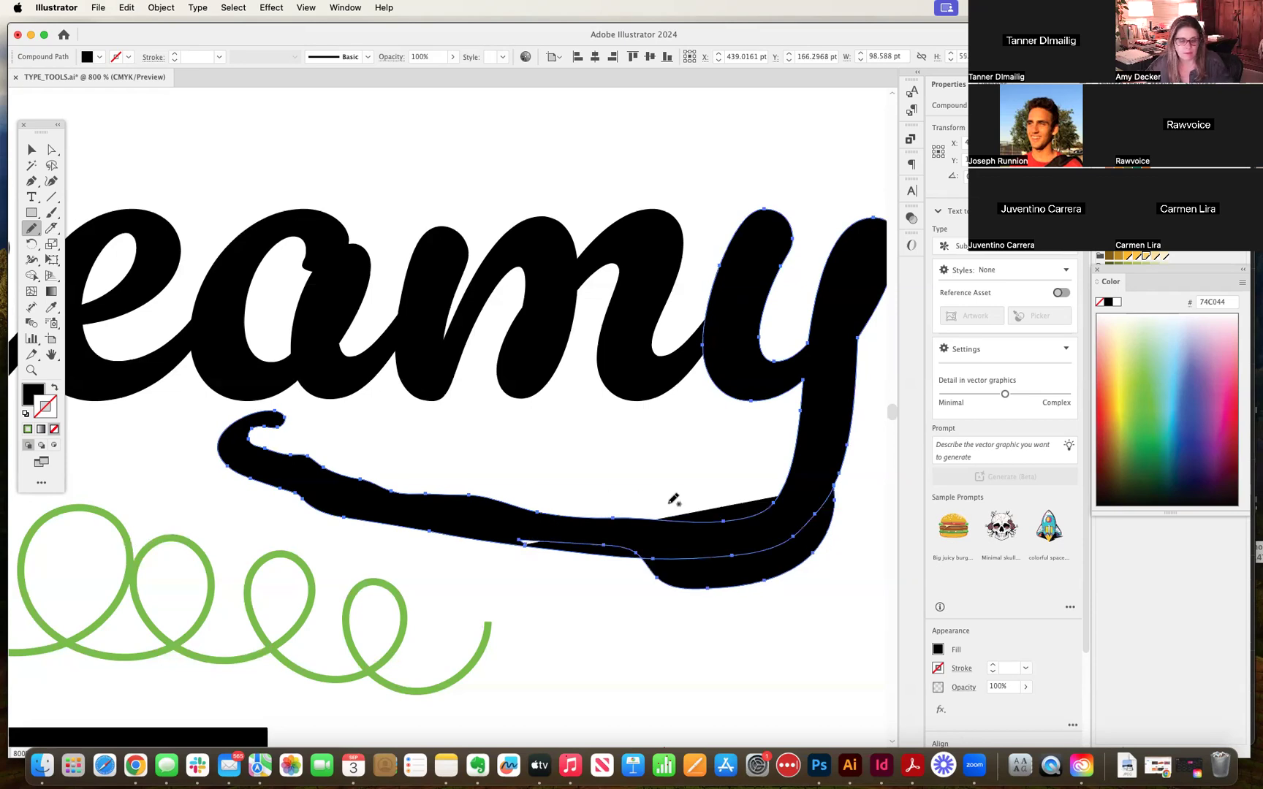
{"action": "key", "text": "super+z"}
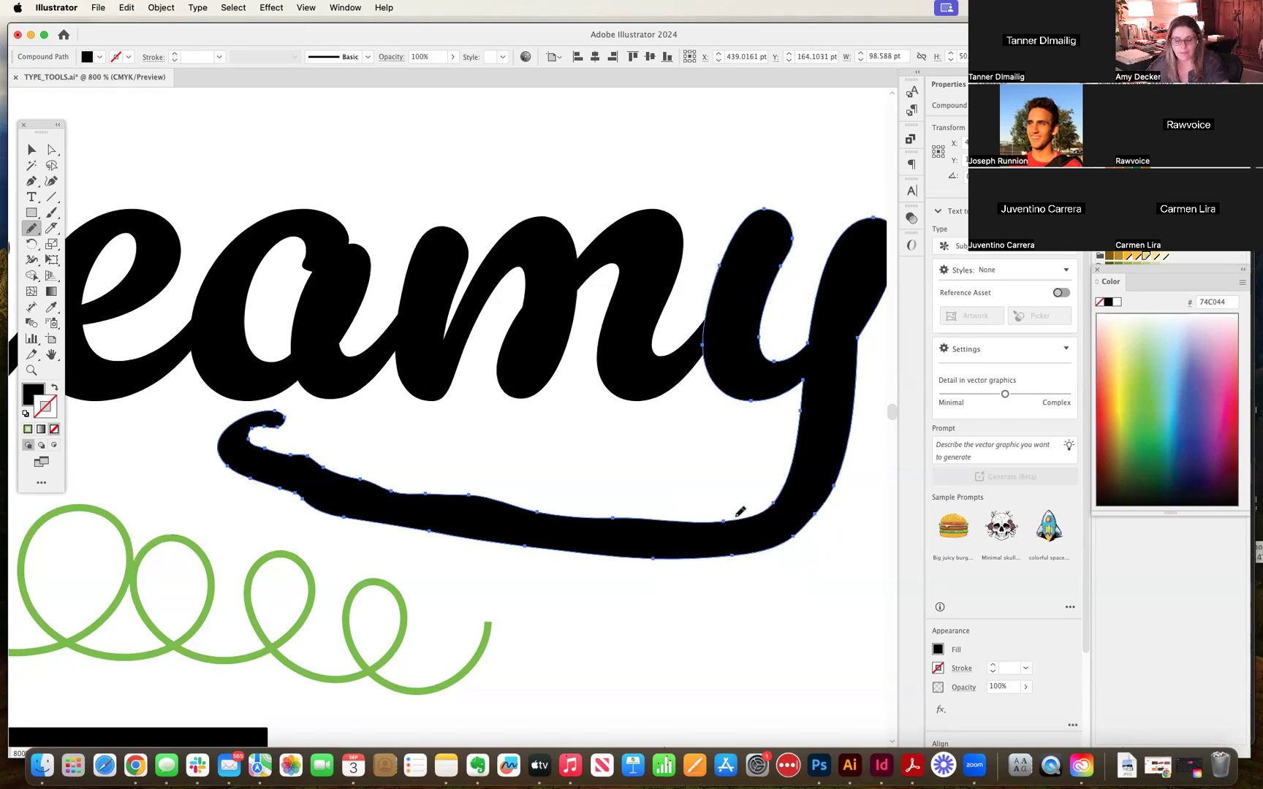
Step: Delete the green looping path beneath "Creamy"
{"action": "key", "text": "super+minus"}
{"action": "left_click_drag", "start_coordinate": [516, 538], "coordinate": [721, 504]}
{"action": "left_click", "coordinate": [31, 149]}
{"action": "left_click", "coordinate": [308, 504]}
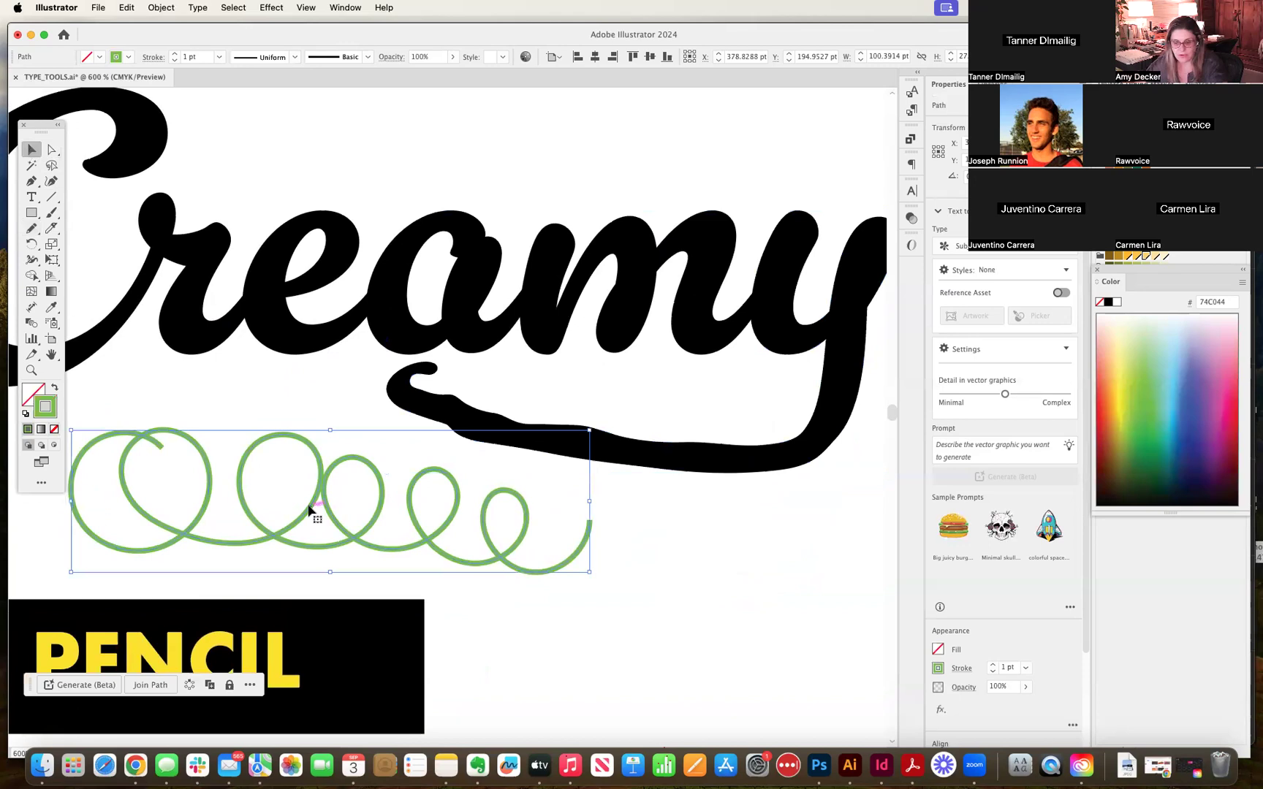
{"action": "key", "text": "Delete"}
{"action": "key", "text": "b"}
{"action": "left_click_drag", "start_coordinate": [597, 543], "coordinate": [543, 575]}
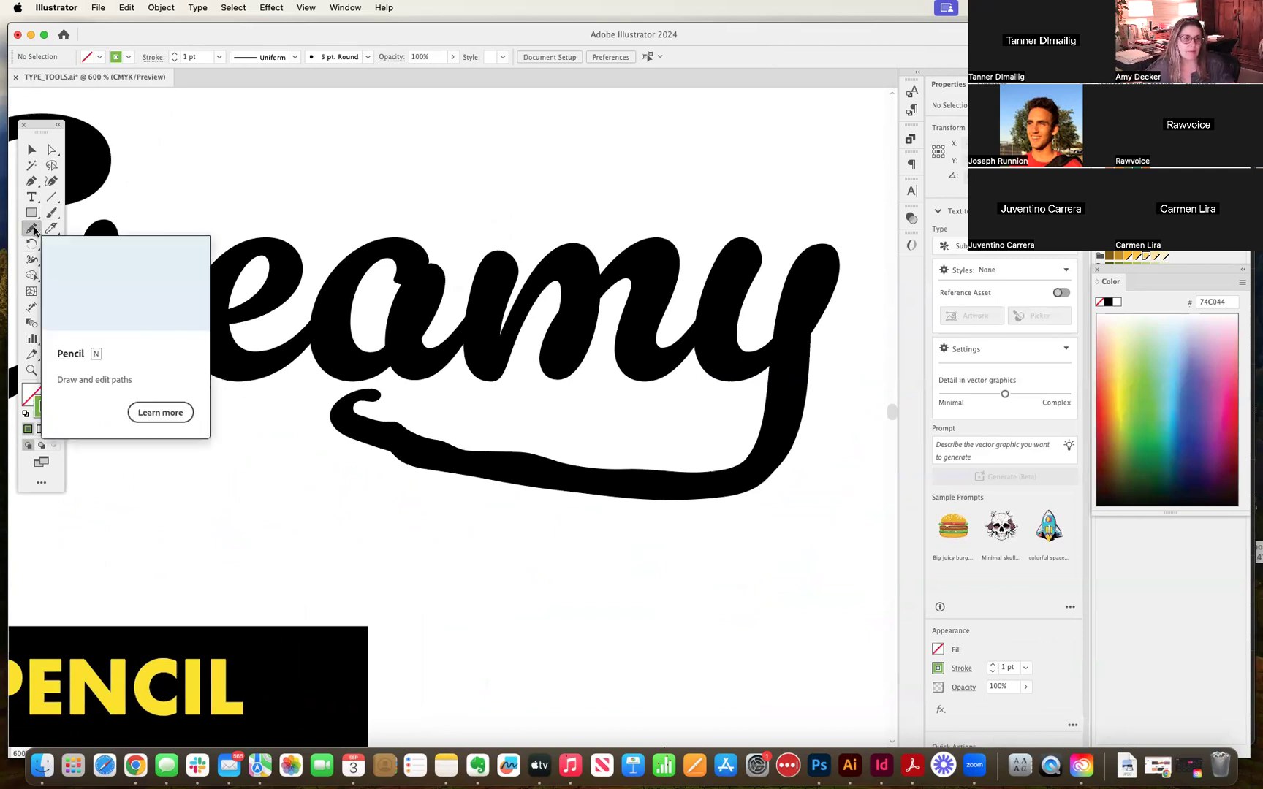
Step: Review the Pencil tool's options and keep its Fidelity at the Smooth end
{"action": "left_click", "coordinate": [34, 231]}
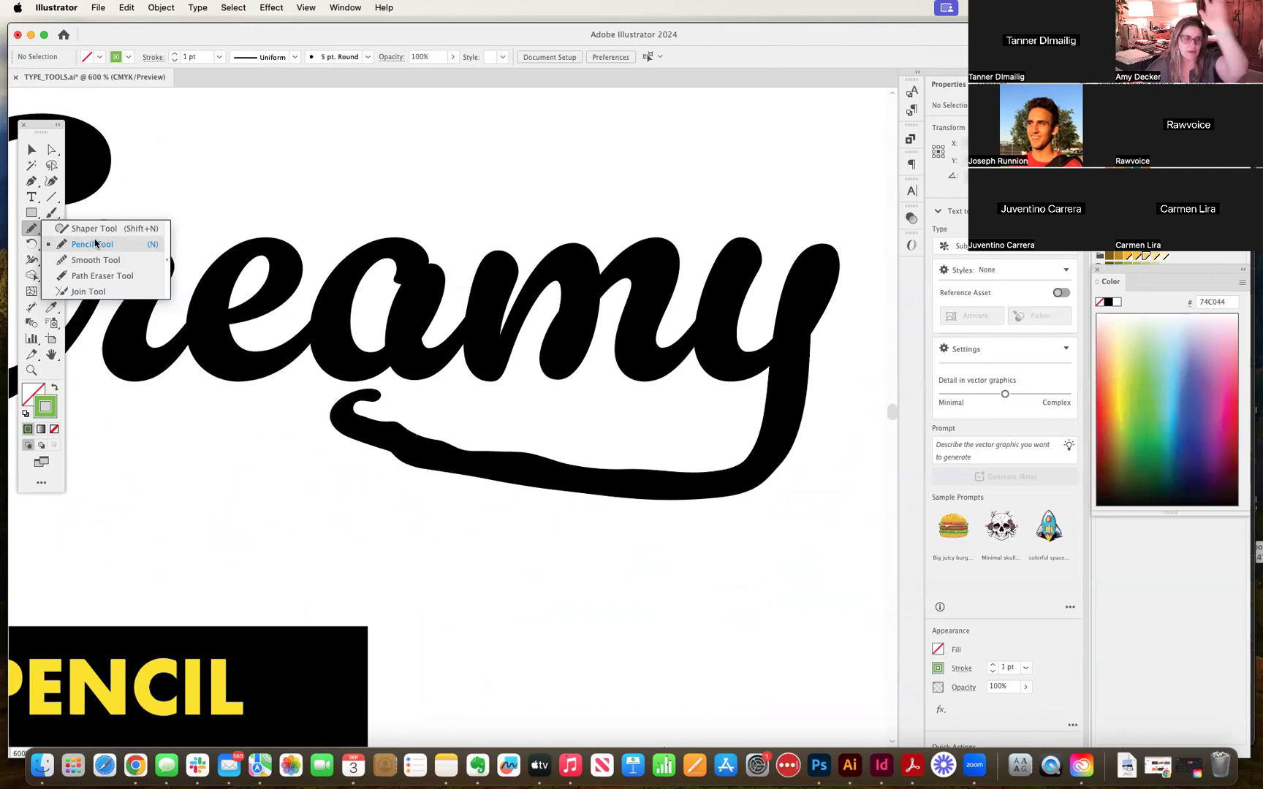
{"action": "left_click", "coordinate": [95, 244]}
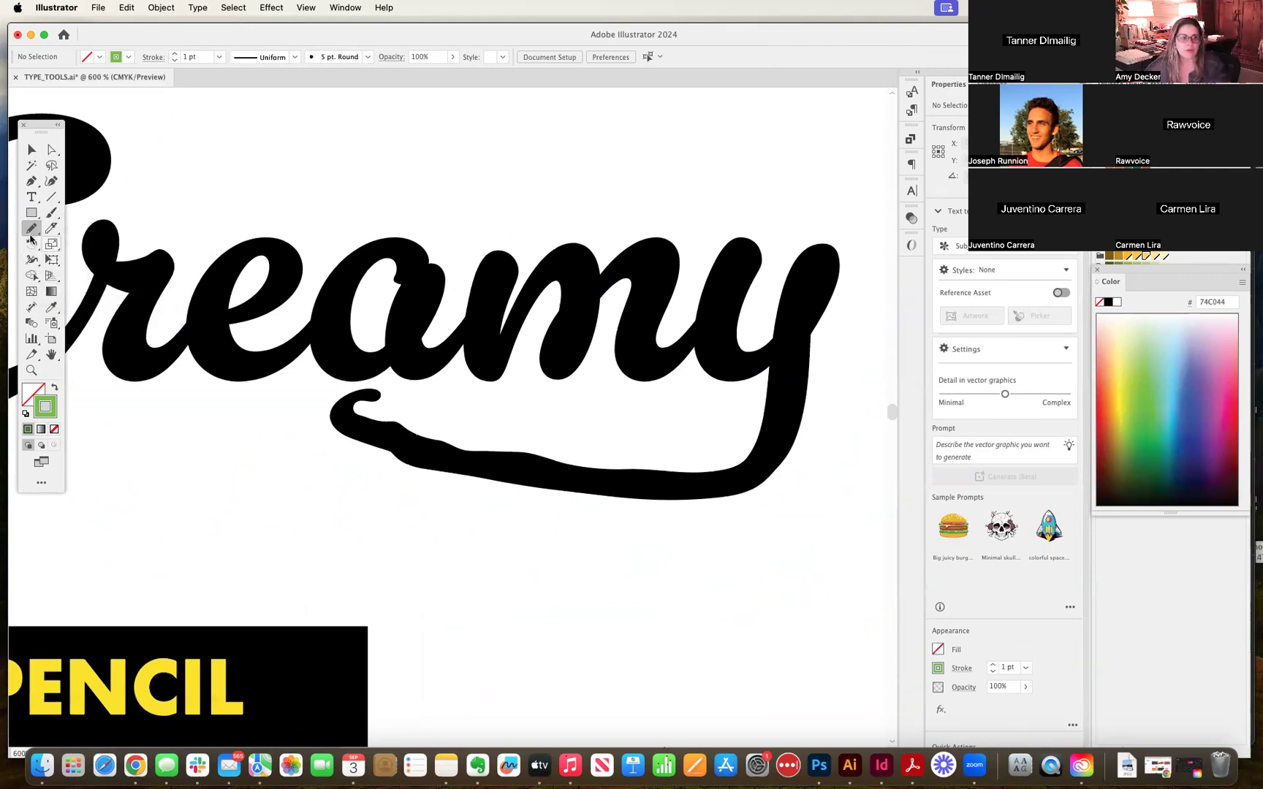
{"action": "double_click", "coordinate": [32, 232]}
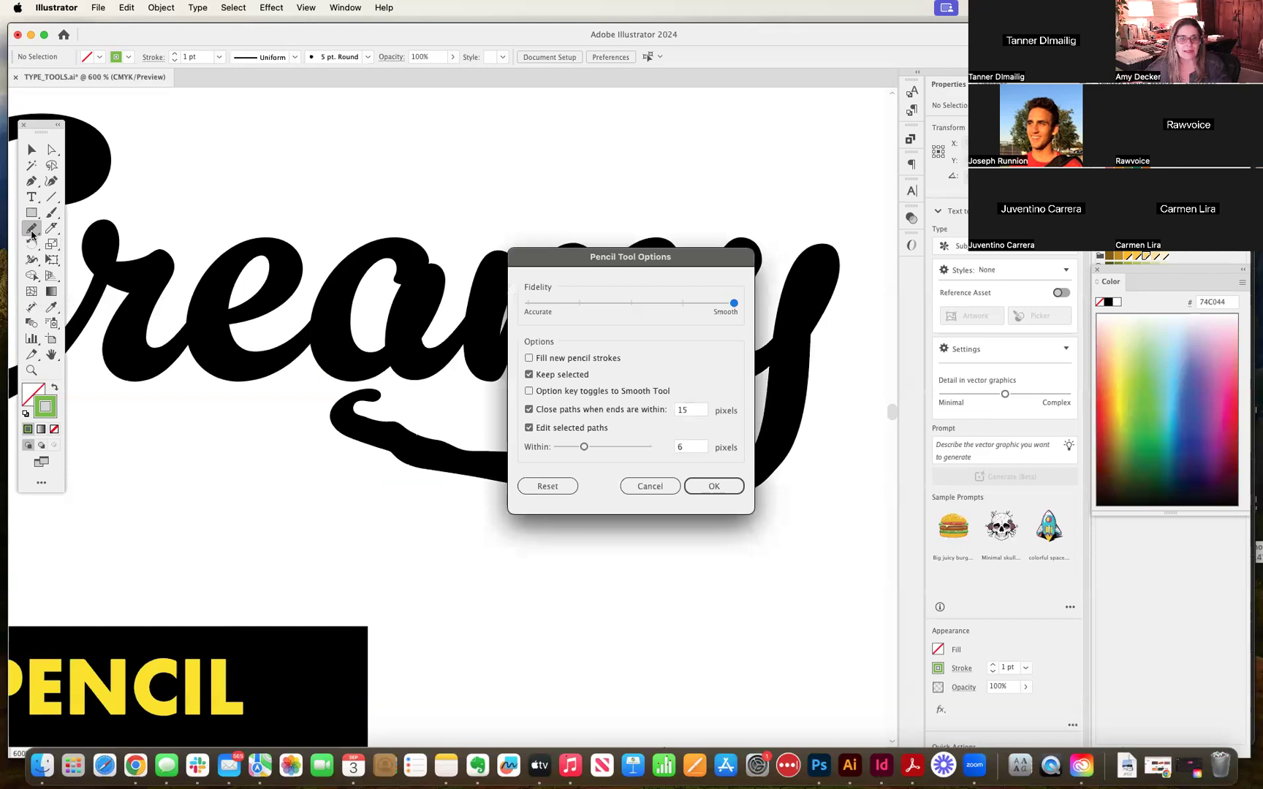
{"action": "mouse_move", "coordinate": [735, 304]}
{"action": "left_mouse_down"}
{"action": "mouse_move", "coordinate": [700, 311]}
{"action": "mouse_move", "coordinate": [739, 309]}
{"action": "left_mouse_up"}
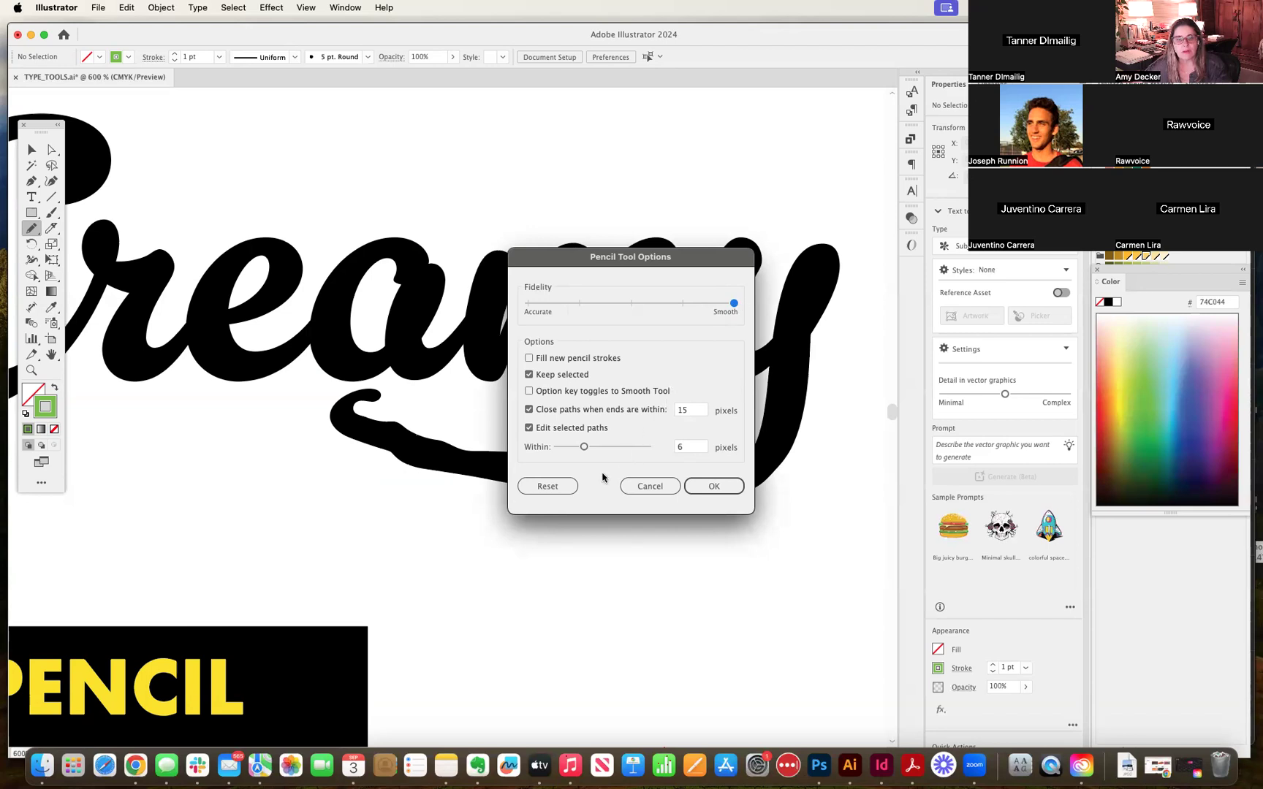
{"action": "left_click", "coordinate": [712, 490]}
{"action": "mouse_move", "coordinate": [638, 264]}
{"action": "left_mouse_down"}
{"action": "mouse_move", "coordinate": [490, 173]}
{"action": "mouse_move", "coordinate": [392, 140]}
{"action": "mouse_move", "coordinate": [454, 132]}
{"action": "mouse_move", "coordinate": [455, 119]}
{"action": "left_mouse_up"}
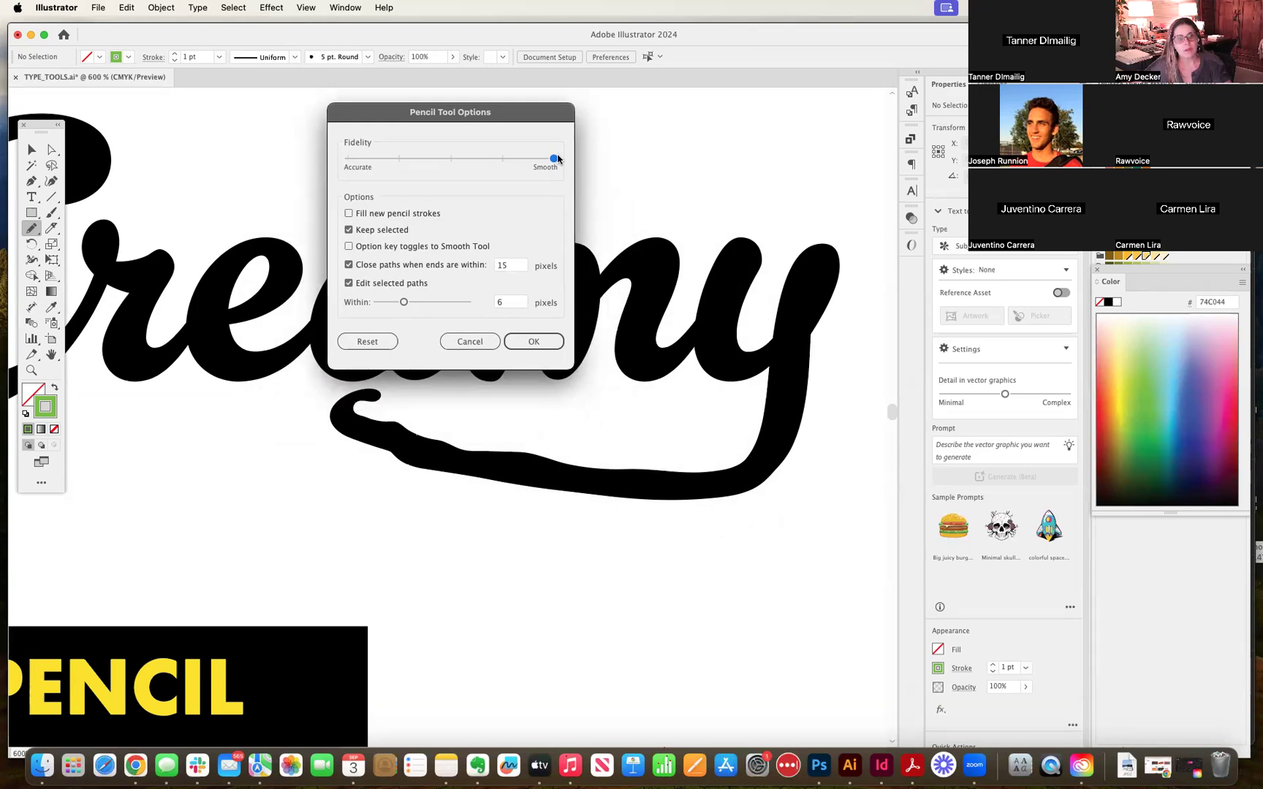
{"action": "left_click", "coordinate": [533, 338]}
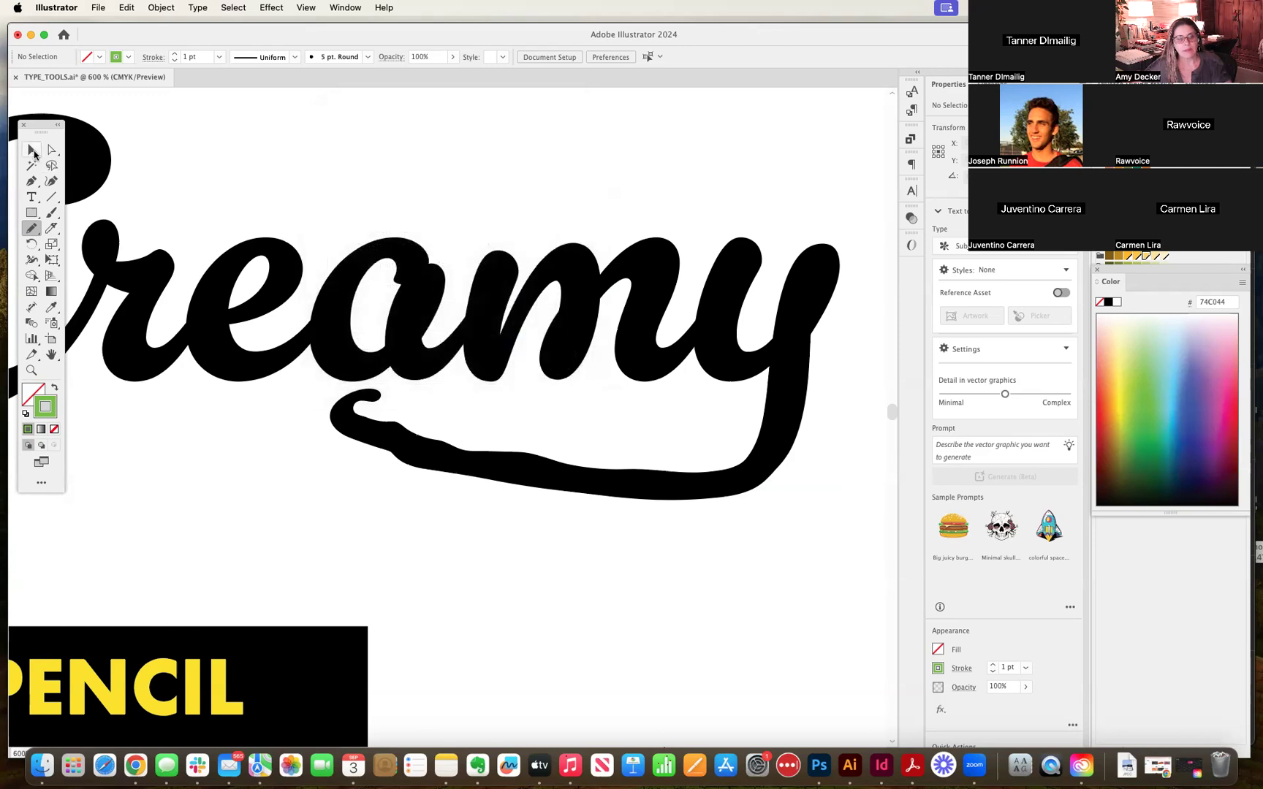
Step: Select the y's outline and redraw the swash's lower edge just before the bend with a Pencil stroke that bulges slightly downward
{"action": "left_click", "coordinate": [33, 151]}
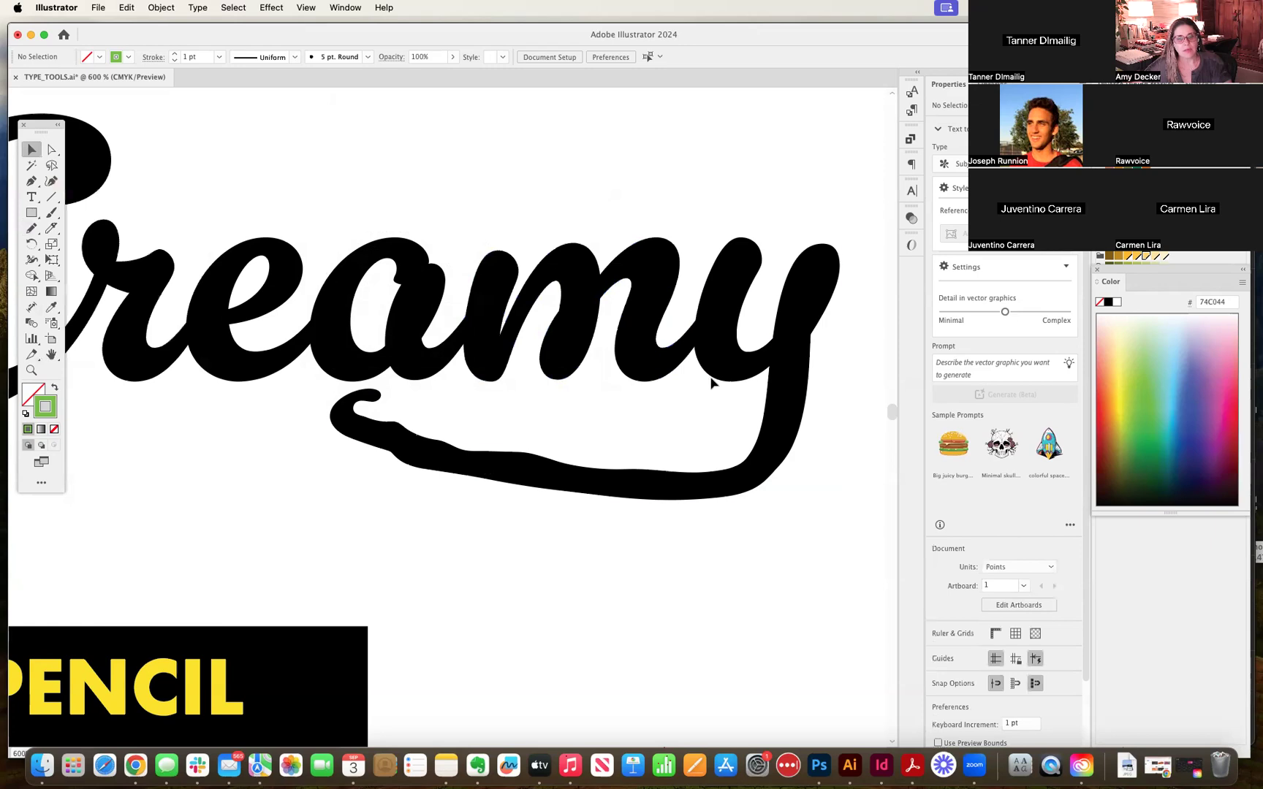
{"action": "key", "text": "a"}
{"action": "left_click", "coordinate": [738, 375]}
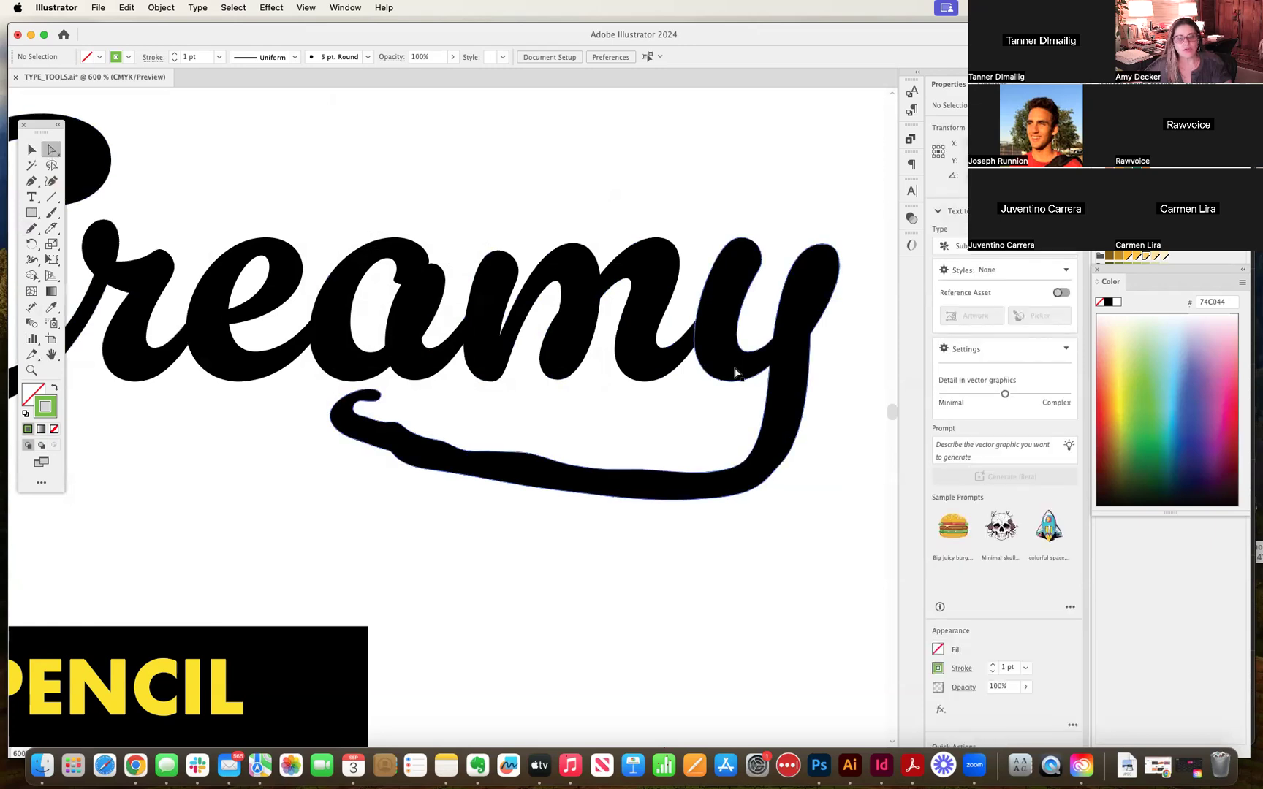
{"action": "left_click", "coordinate": [798, 381]}
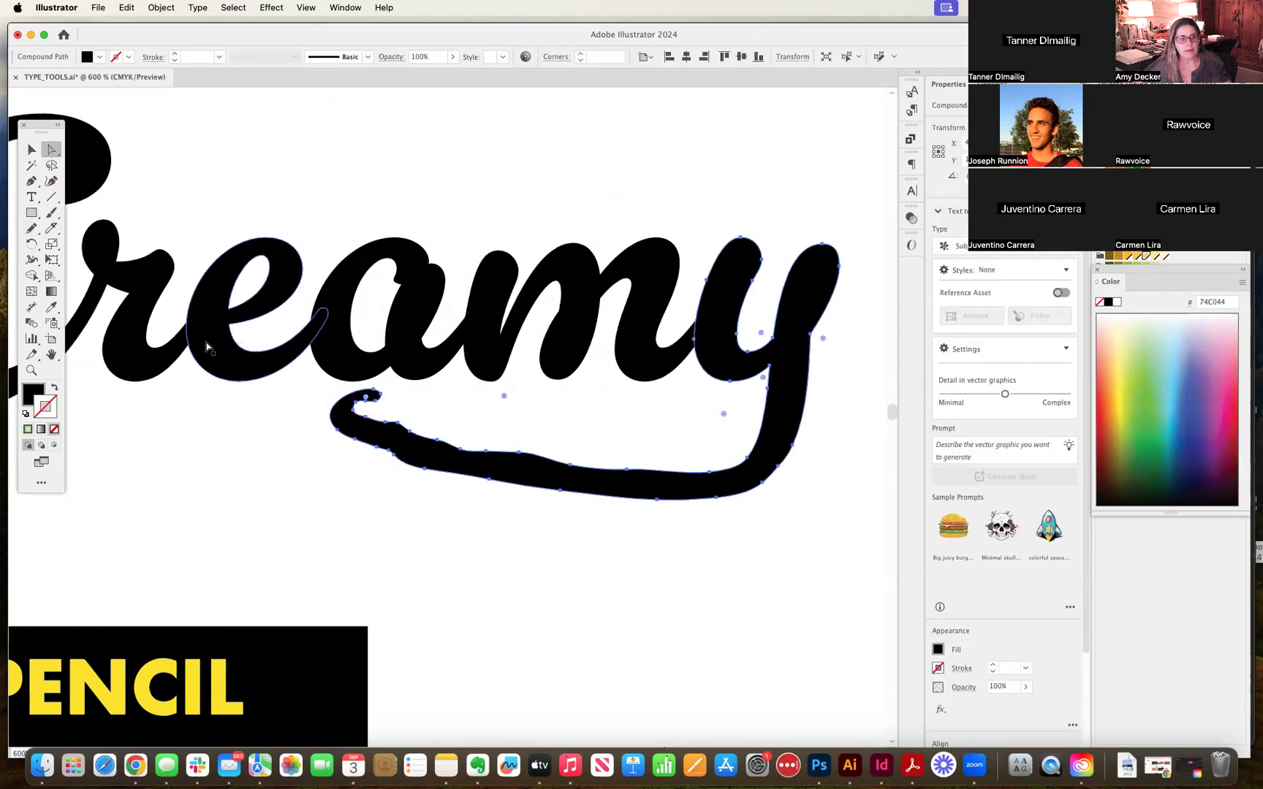
{"action": "left_click", "coordinate": [31, 230]}
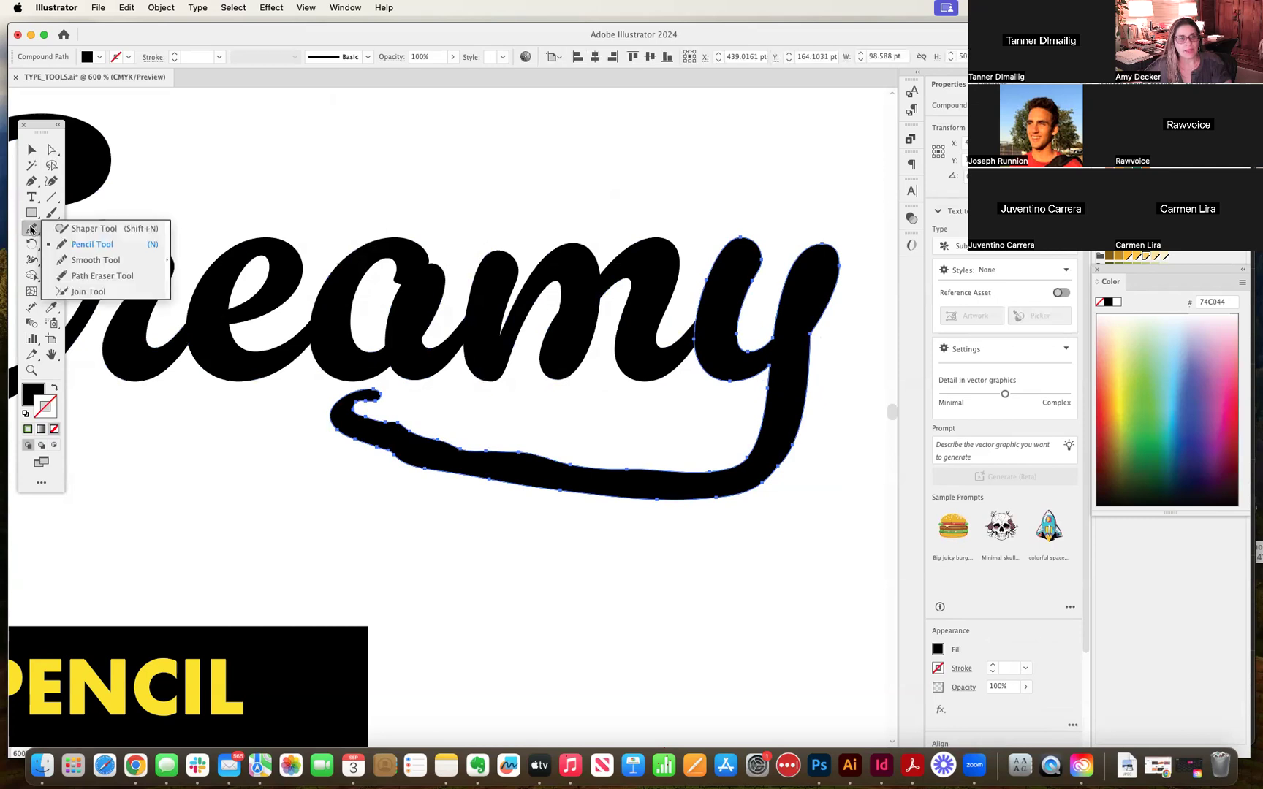
{"action": "mouse_move", "coordinate": [563, 485]}
{"action": "left_mouse_down"}
{"action": "mouse_move", "coordinate": [650, 504]}
{"action": "mouse_move", "coordinate": [723, 493]}
{"action": "left_mouse_up"}
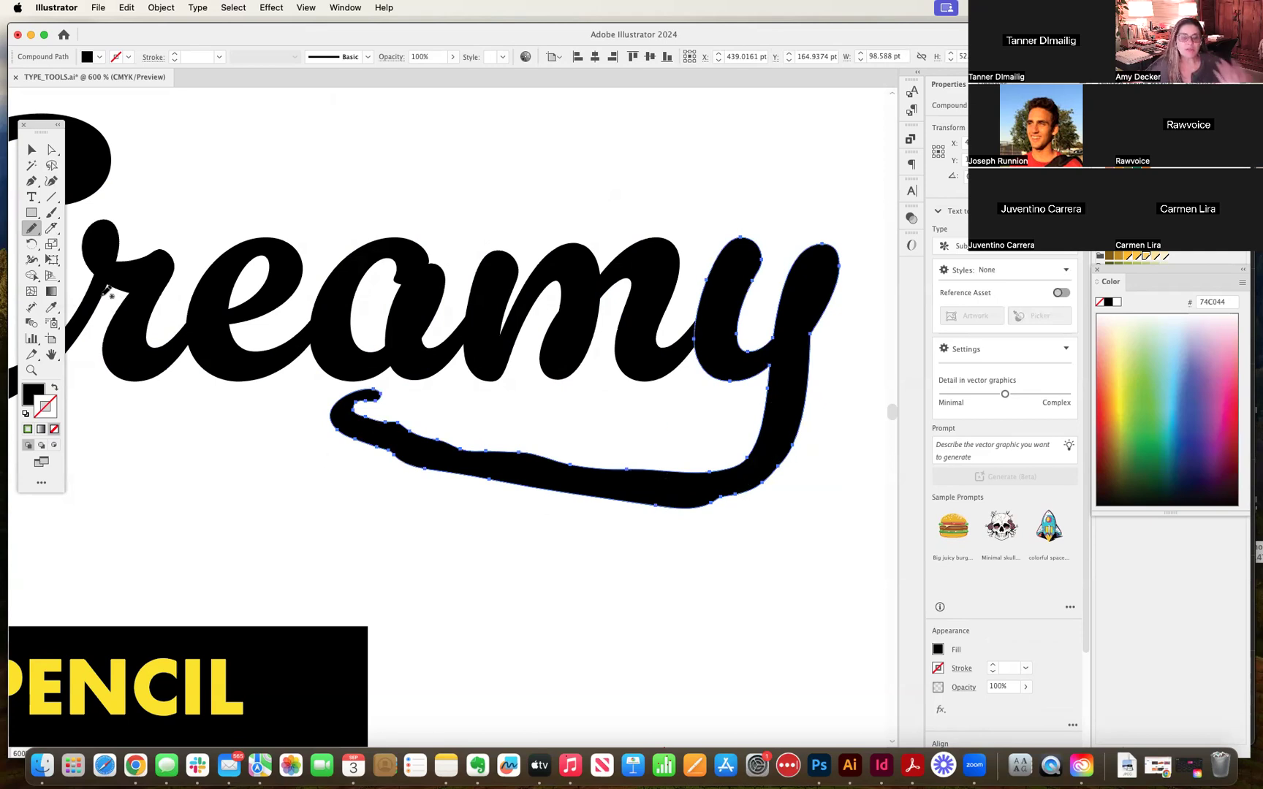
Step: Switch to the Smooth tool and set its Fidelity all the way to Smooth
{"action": "left_click", "coordinate": [31, 229]}
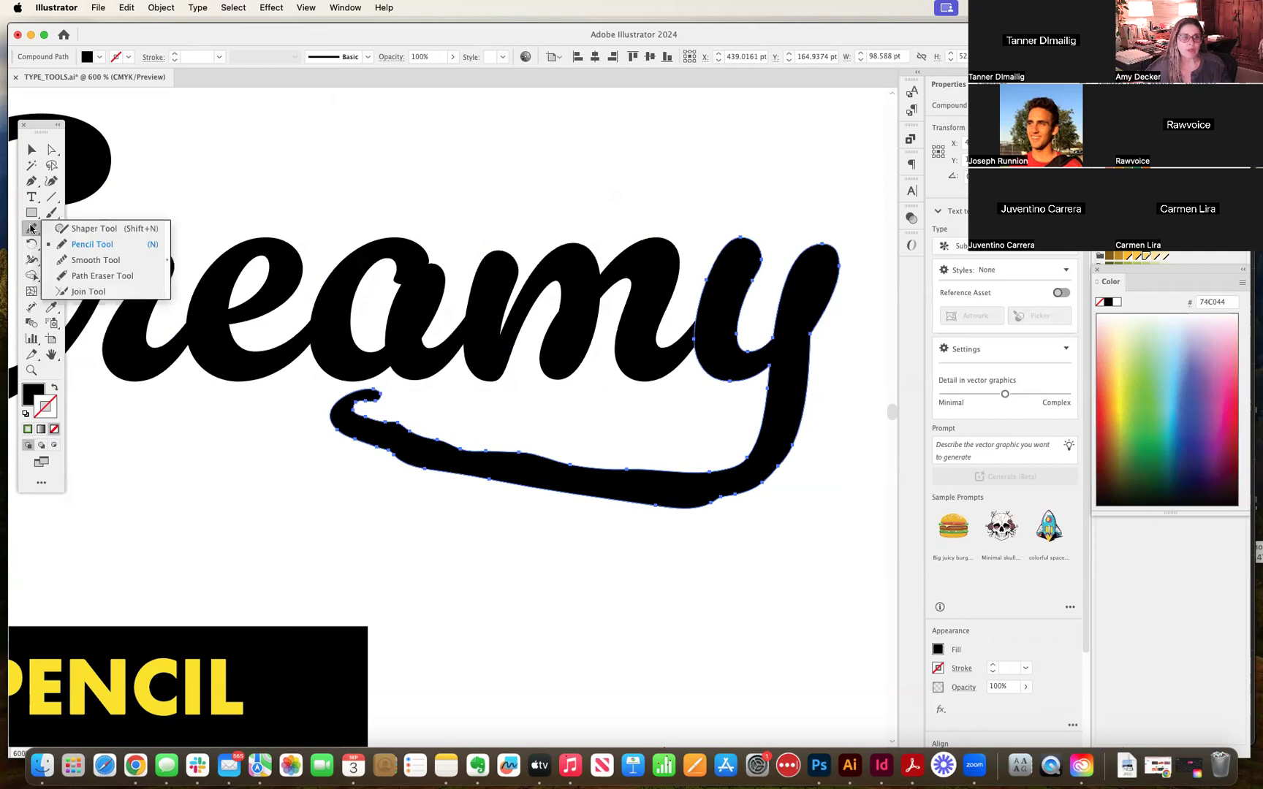
{"action": "left_click", "coordinate": [81, 261]}
{"action": "double_click", "coordinate": [33, 231]}
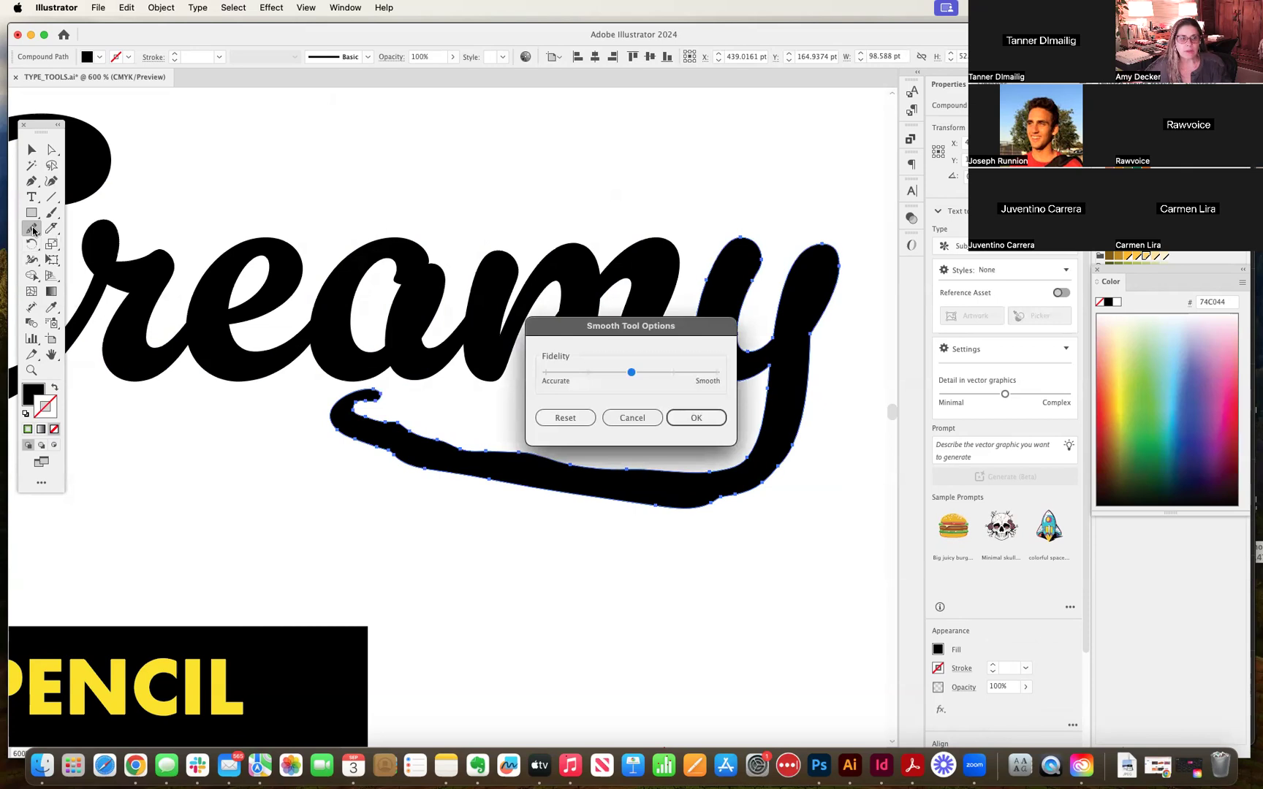
{"action": "left_click_drag", "start_coordinate": [633, 377], "coordinate": [727, 380]}
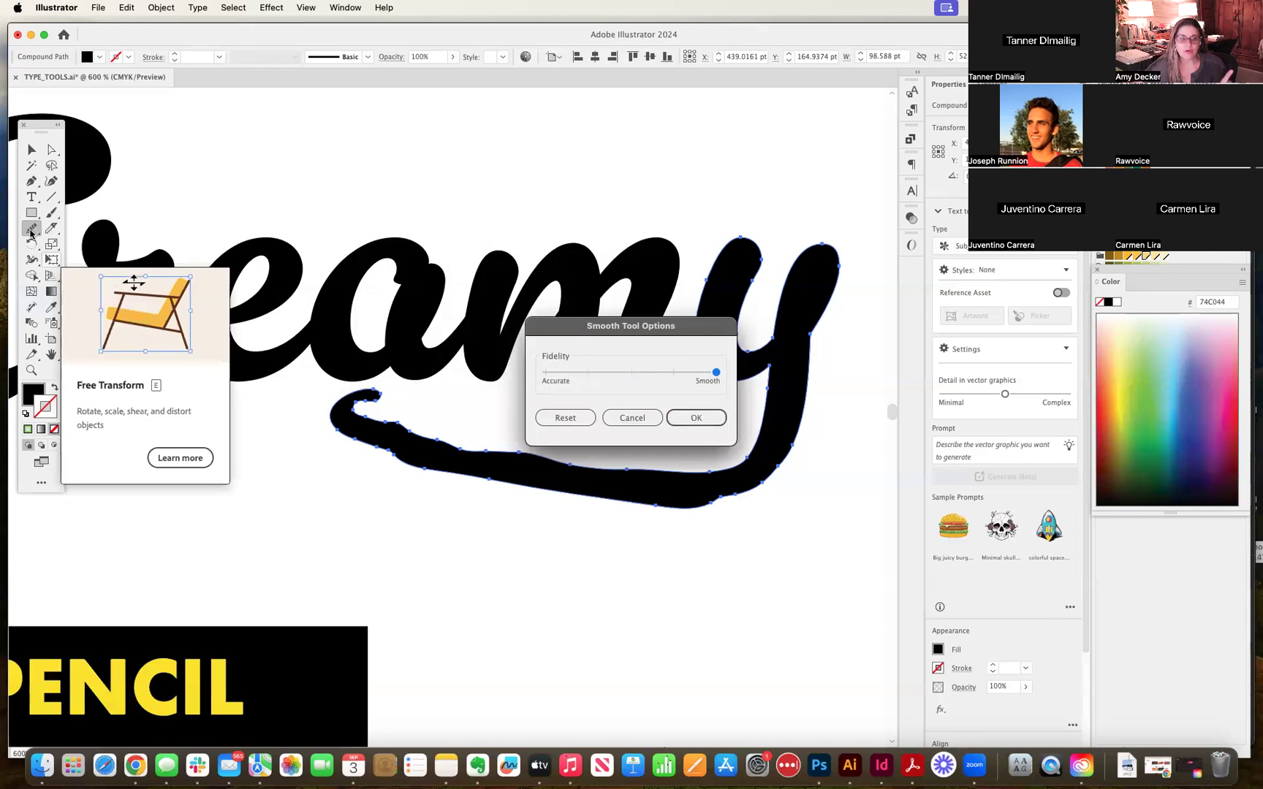
{"action": "left_click", "coordinate": [697, 418]}
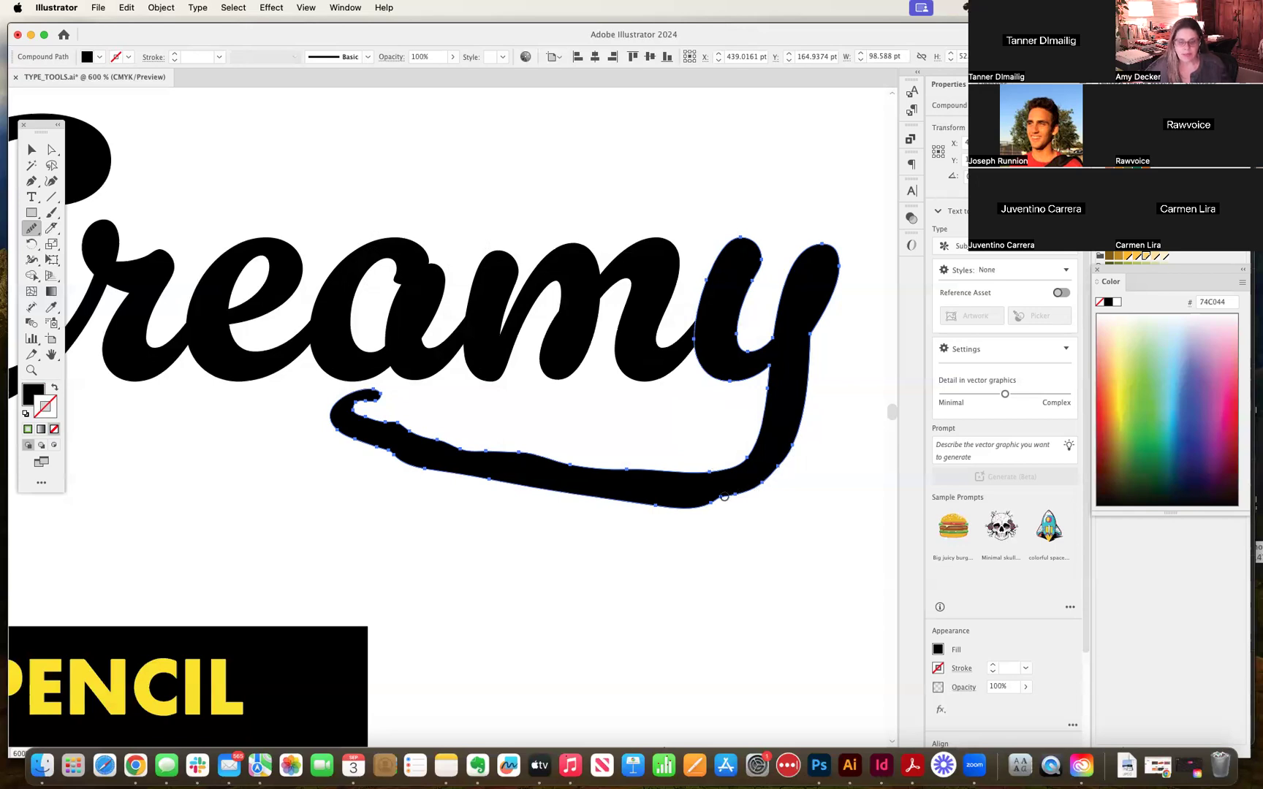
Step: Even out the outer and inner edges of the y's tail around the bend with repeated Smooth tool strokes
{"action": "key", "text": "super+equal"}
{"action": "key", "text": "super+equal"}
{"action": "left_click_drag", "start_coordinate": [699, 507], "coordinate": [556, 333]}
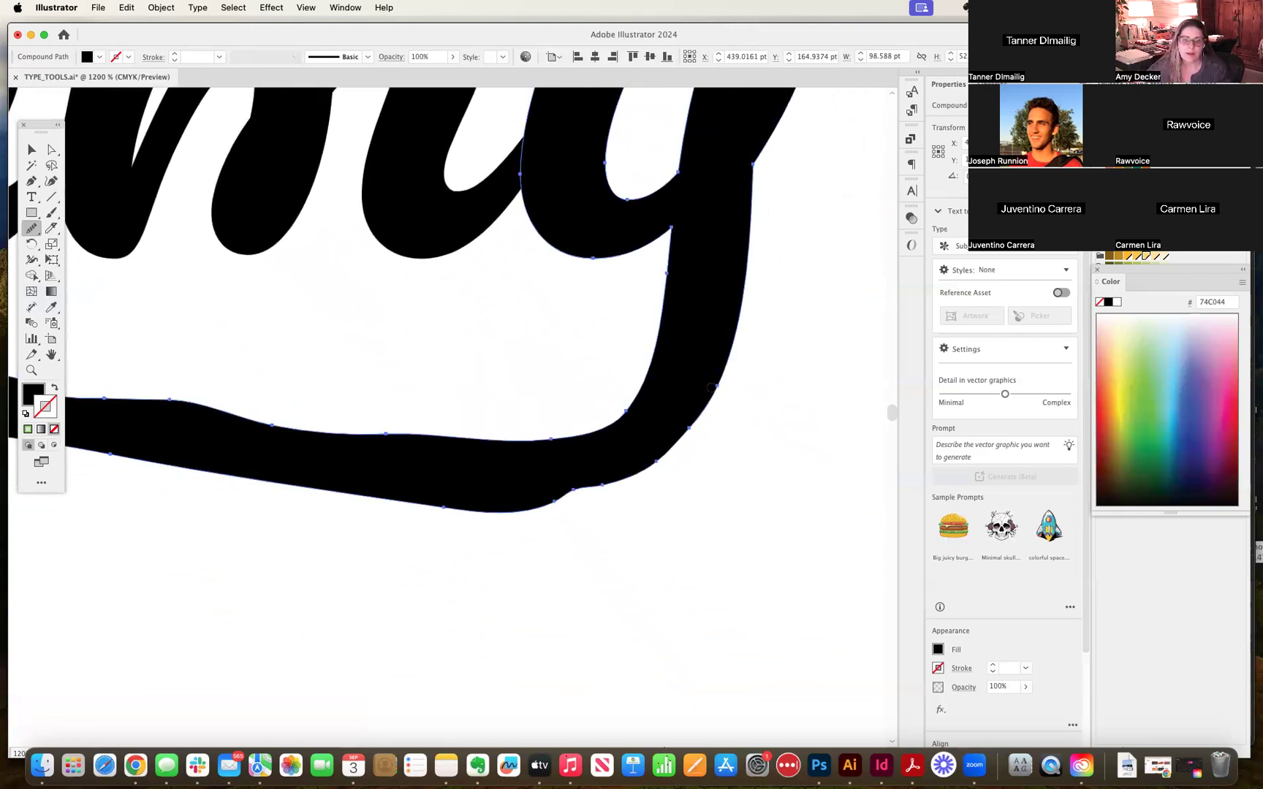
{"action": "mouse_move", "coordinate": [699, 414]}
{"action": "left_mouse_down"}
{"action": "mouse_move", "coordinate": [667, 447]}
{"action": "mouse_move", "coordinate": [559, 499]}
{"action": "mouse_move", "coordinate": [530, 497]}
{"action": "left_mouse_up"}
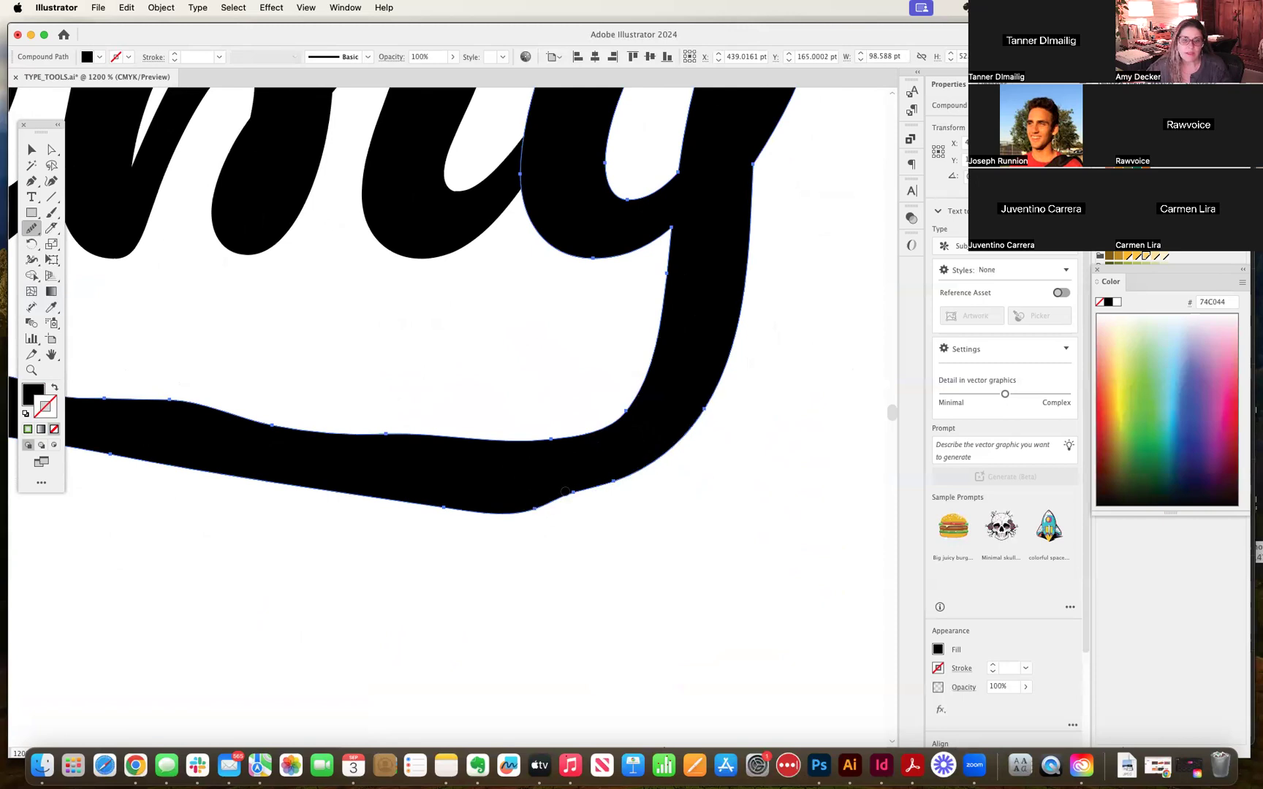
{"action": "left_click_drag", "start_coordinate": [549, 506], "coordinate": [519, 501]}
{"action": "mouse_move", "coordinate": [636, 467]}
{"action": "left_mouse_down"}
{"action": "mouse_move", "coordinate": [519, 512]}
{"action": "mouse_move", "coordinate": [432, 503]}
{"action": "left_mouse_up"}
{"action": "mouse_move", "coordinate": [648, 383]}
{"action": "left_mouse_down"}
{"action": "mouse_move", "coordinate": [626, 415]}
{"action": "mouse_move", "coordinate": [578, 438]}
{"action": "mouse_move", "coordinate": [502, 440]}
{"action": "left_mouse_up"}
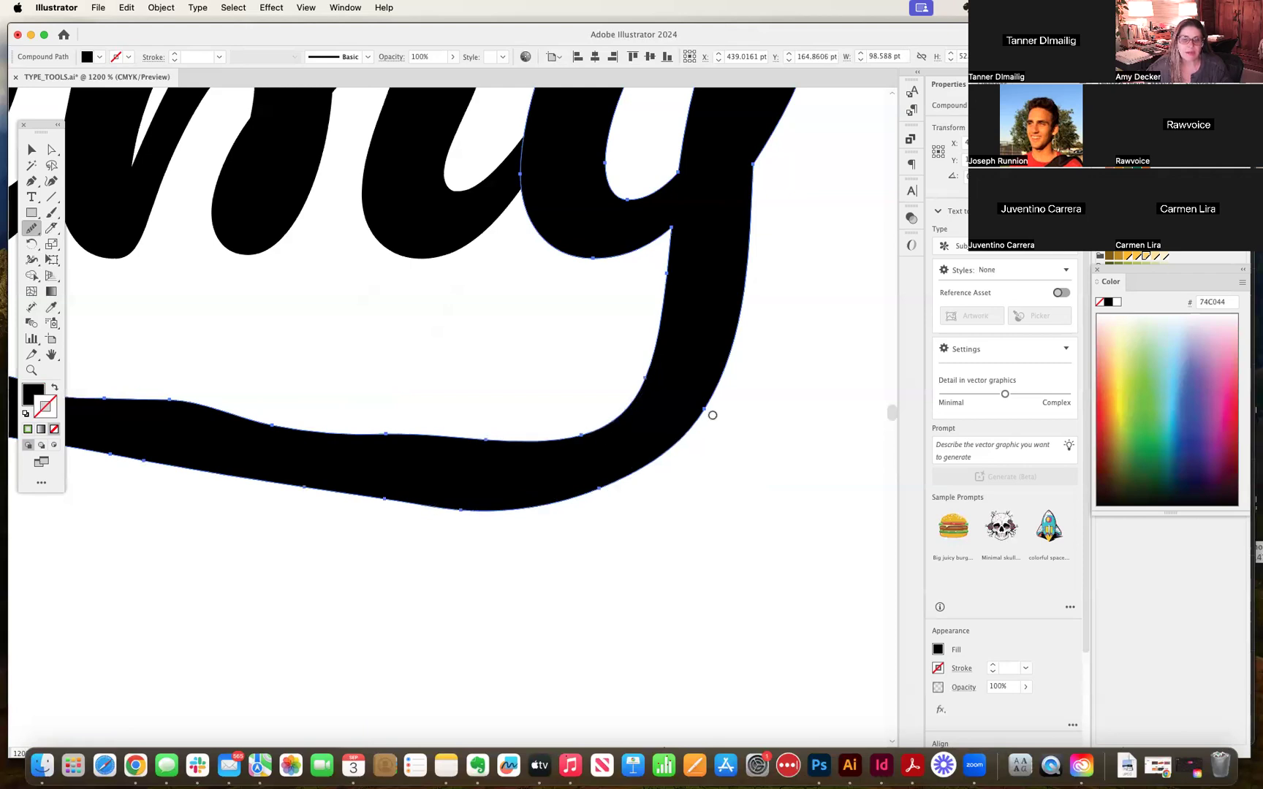
{"action": "mouse_move", "coordinate": [711, 395]}
{"action": "left_mouse_down"}
{"action": "mouse_move", "coordinate": [698, 419]}
{"action": "mouse_move", "coordinate": [647, 451]}
{"action": "mouse_move", "coordinate": [529, 471]}
{"action": "left_mouse_up"}
Step: Smooth the upper edge of the y's swash from the bend toward its curled tip
{"action": "mouse_move", "coordinate": [431, 435]}
{"action": "left_mouse_down"}
{"action": "mouse_move", "coordinate": [601, 374]}
{"action": "mouse_move", "coordinate": [555, 409]}
{"action": "mouse_move", "coordinate": [497, 407]}
{"action": "mouse_move", "coordinate": [124, 351]}
{"action": "left_mouse_up"}
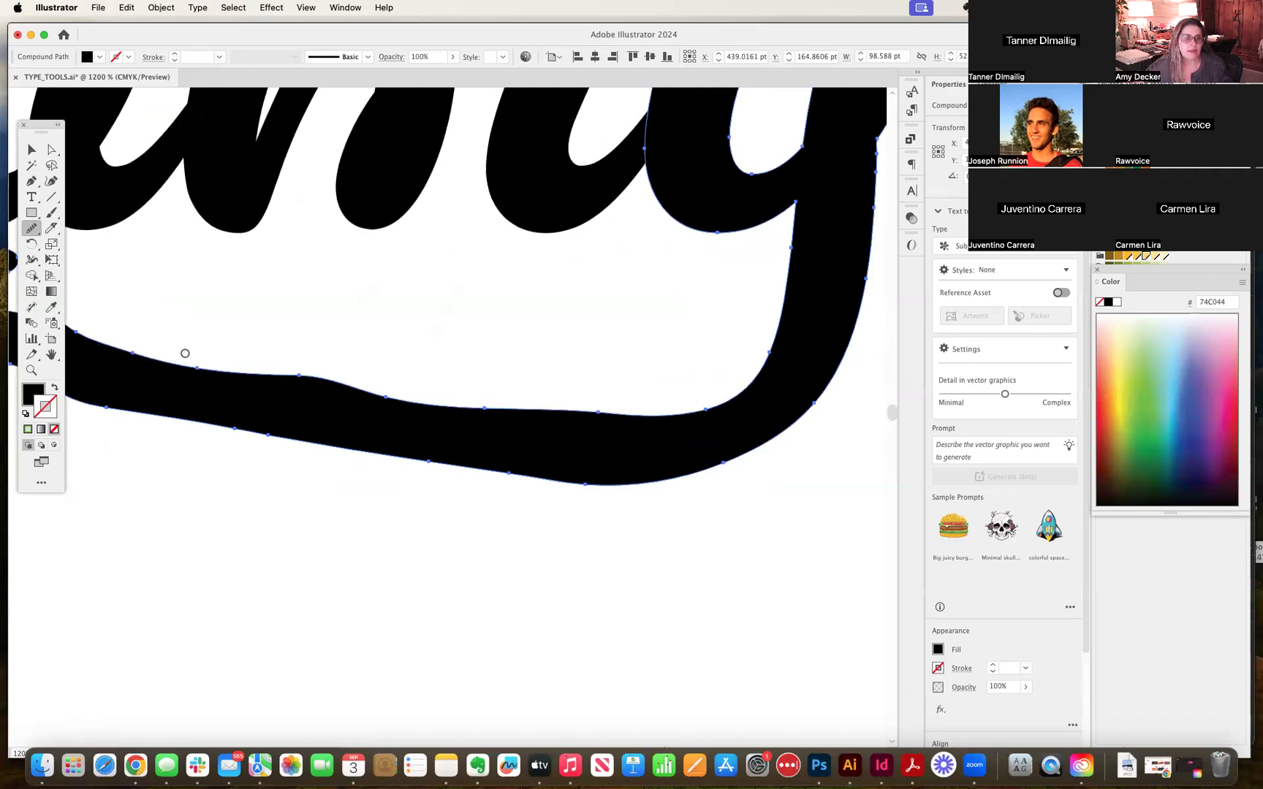
{"action": "scroll", "coordinate": [290, 332], "scroll_direction": "left", "scroll_amount": 10}
{"action": "mouse_move", "coordinate": [394, 410]}
{"action": "left_mouse_down"}
{"action": "mouse_move", "coordinate": [181, 325]}
{"action": "mouse_move", "coordinate": [190, 312]}
{"action": "mouse_move", "coordinate": [246, 314]}
{"action": "left_mouse_up"}
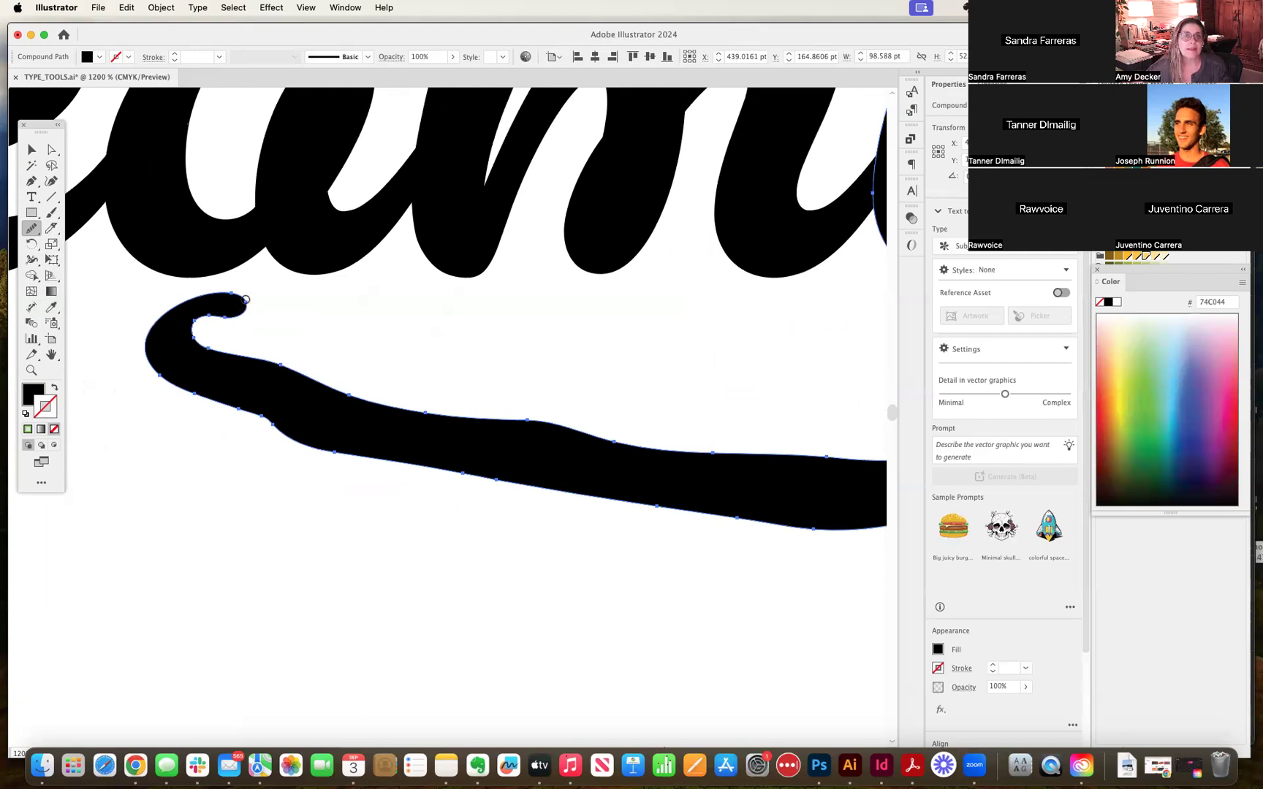
Step: Smooth the curled tip of the y's swash and its lower edge just past the bend with Smooth tool strokes
{"action": "mouse_move", "coordinate": [246, 306]}
{"action": "left_mouse_down"}
{"action": "mouse_move", "coordinate": [214, 293]}
{"action": "mouse_move", "coordinate": [163, 329]}
{"action": "left_mouse_up"}
{"action": "mouse_move", "coordinate": [226, 402]}
{"action": "left_mouse_down"}
{"action": "mouse_move", "coordinate": [296, 440]}
{"action": "mouse_move", "coordinate": [232, 404]}
{"action": "left_mouse_up"}
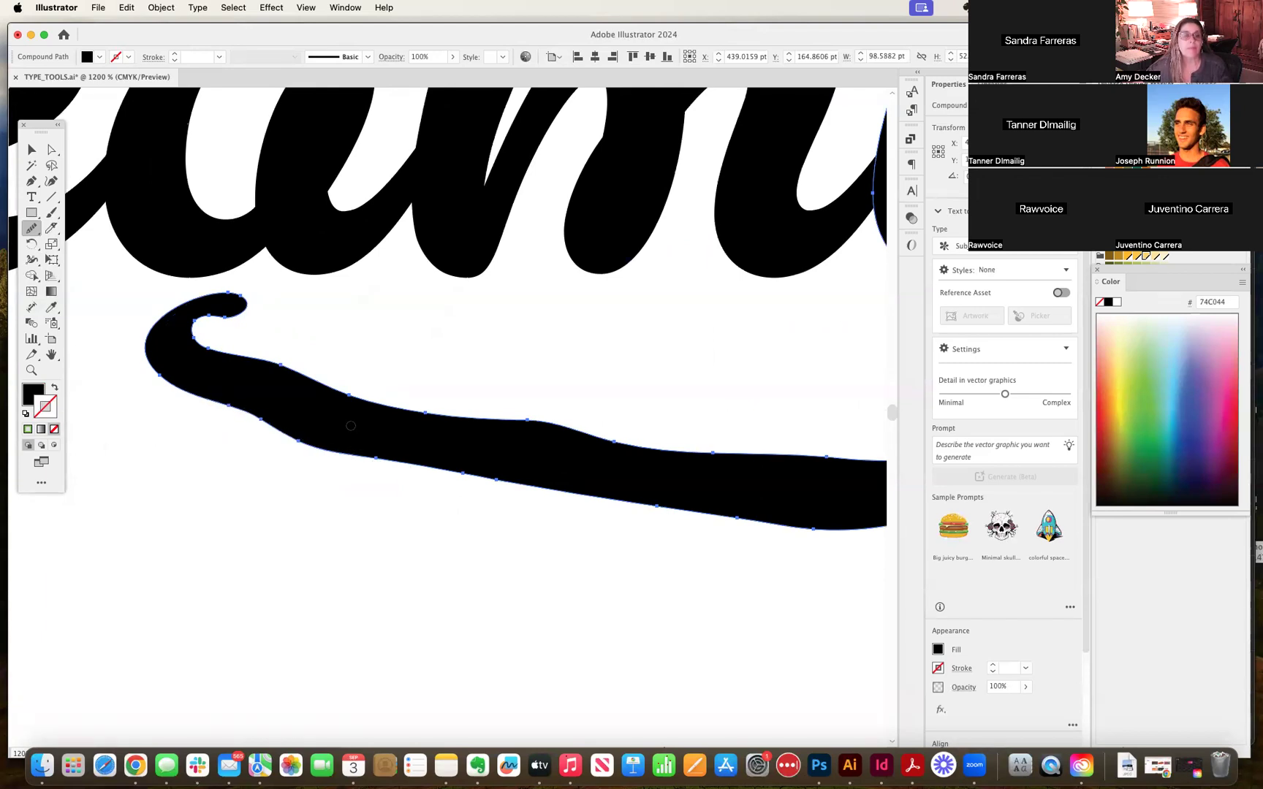
Step: Check that the Smooth tool's Fidelity is fully at Smooth and even out the swash's upper edge along the slope beyond the bend
{"action": "double_click", "coordinate": [33, 231]}
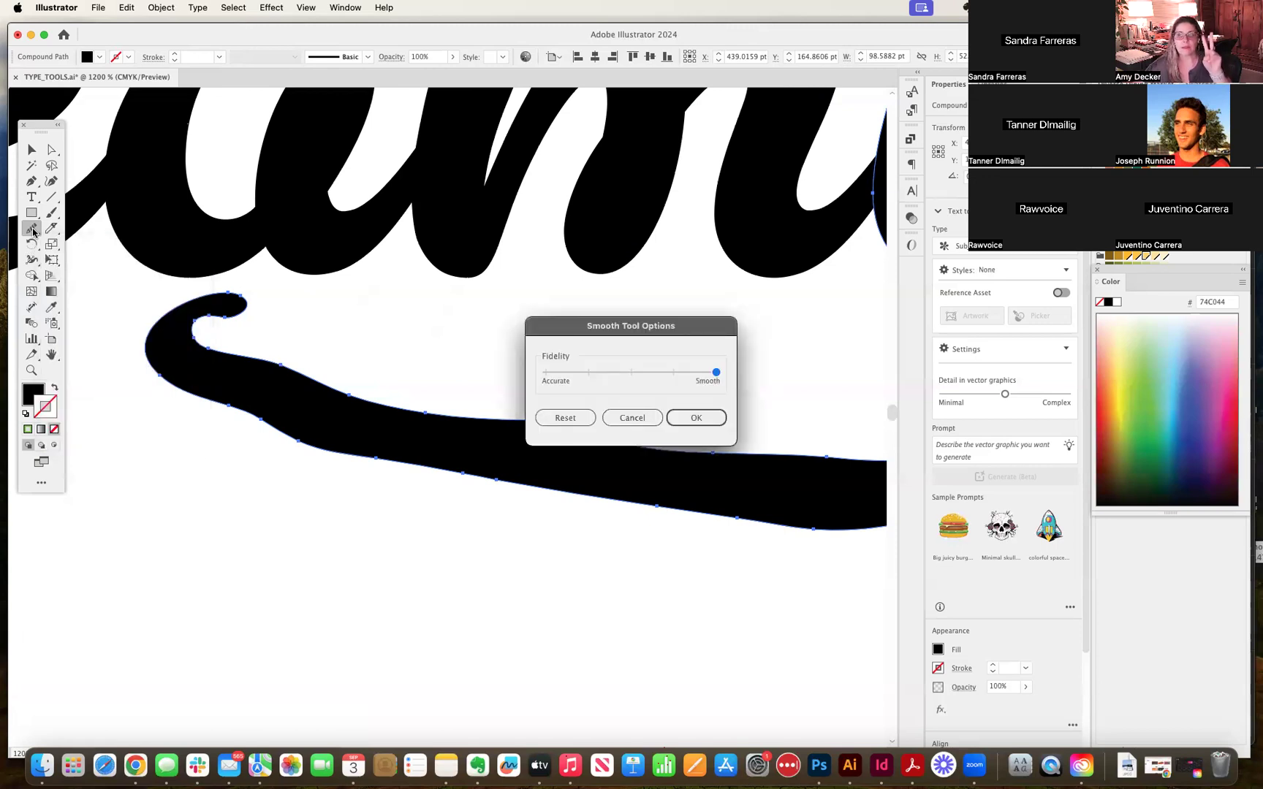
{"action": "left_click_drag", "start_coordinate": [663, 329], "coordinate": [299, 268]}
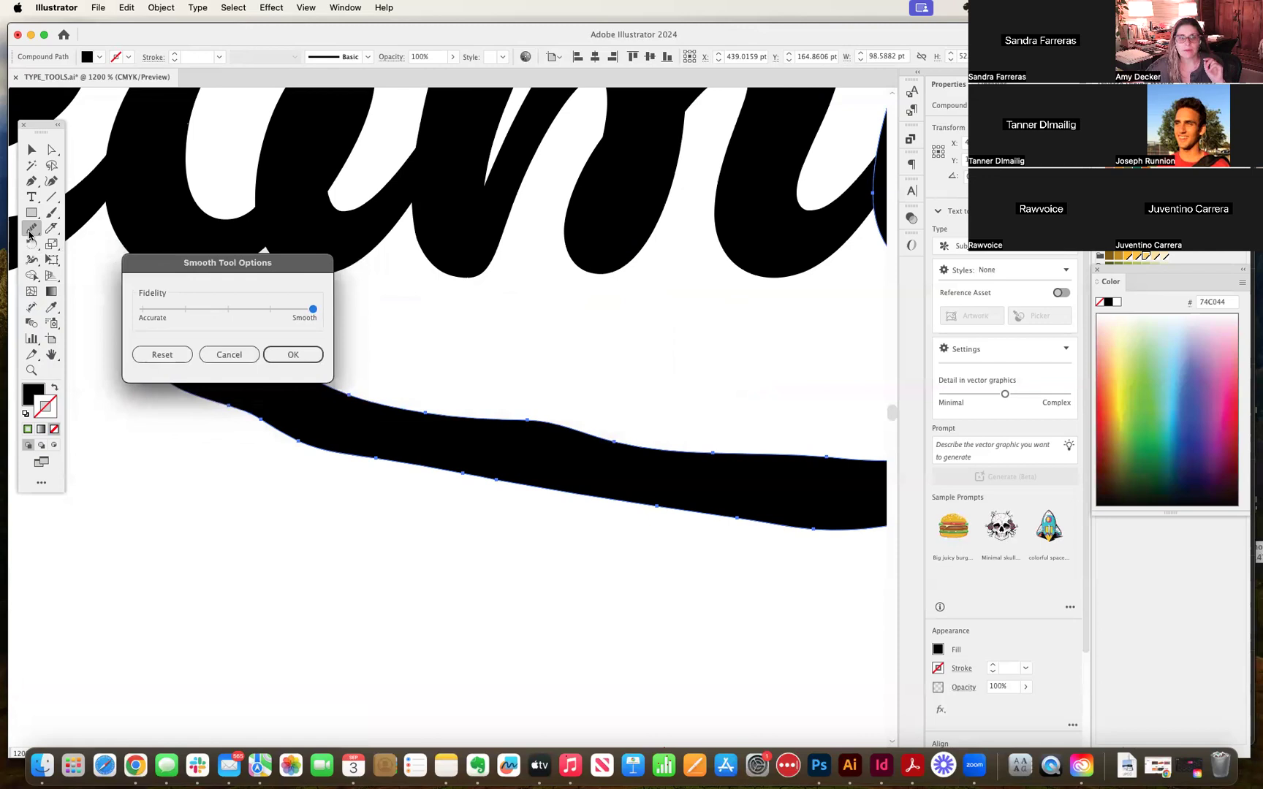
{"action": "left_click", "coordinate": [291, 355]}
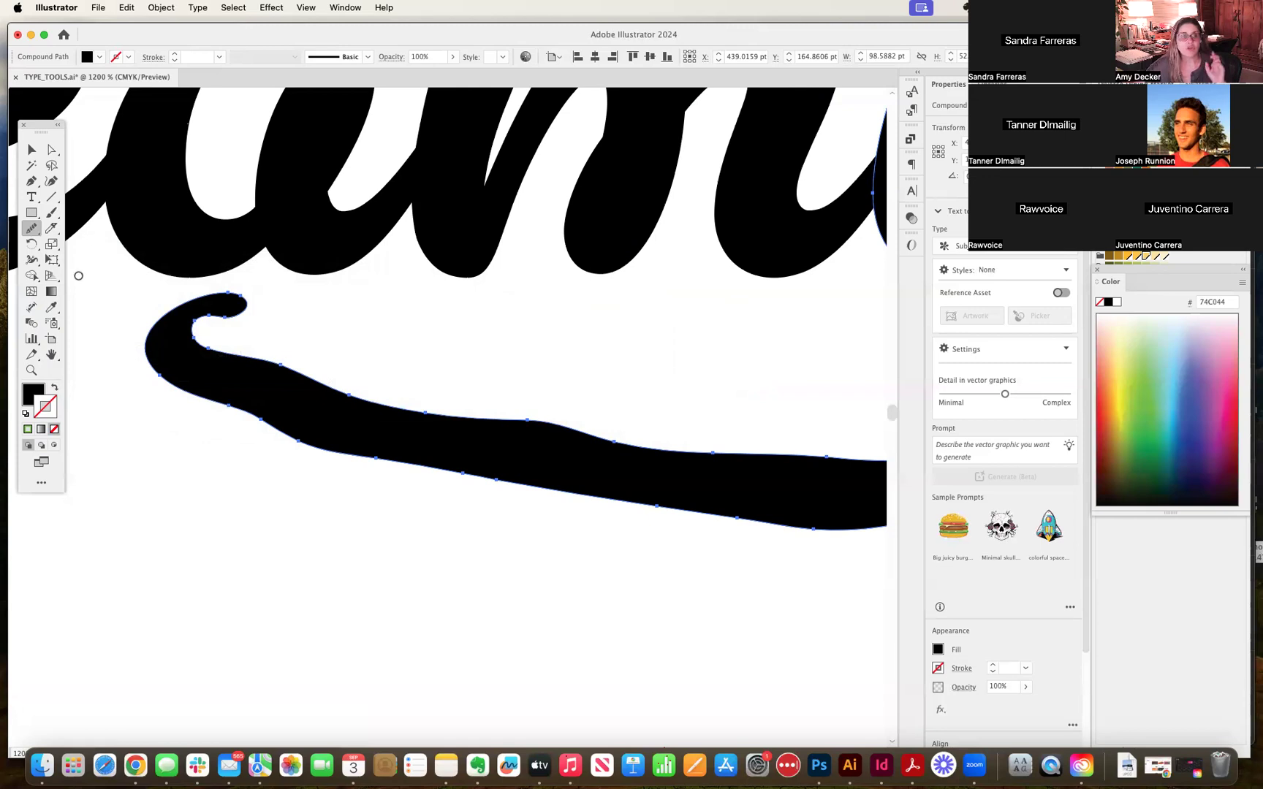
{"action": "double_click", "coordinate": [33, 228]}
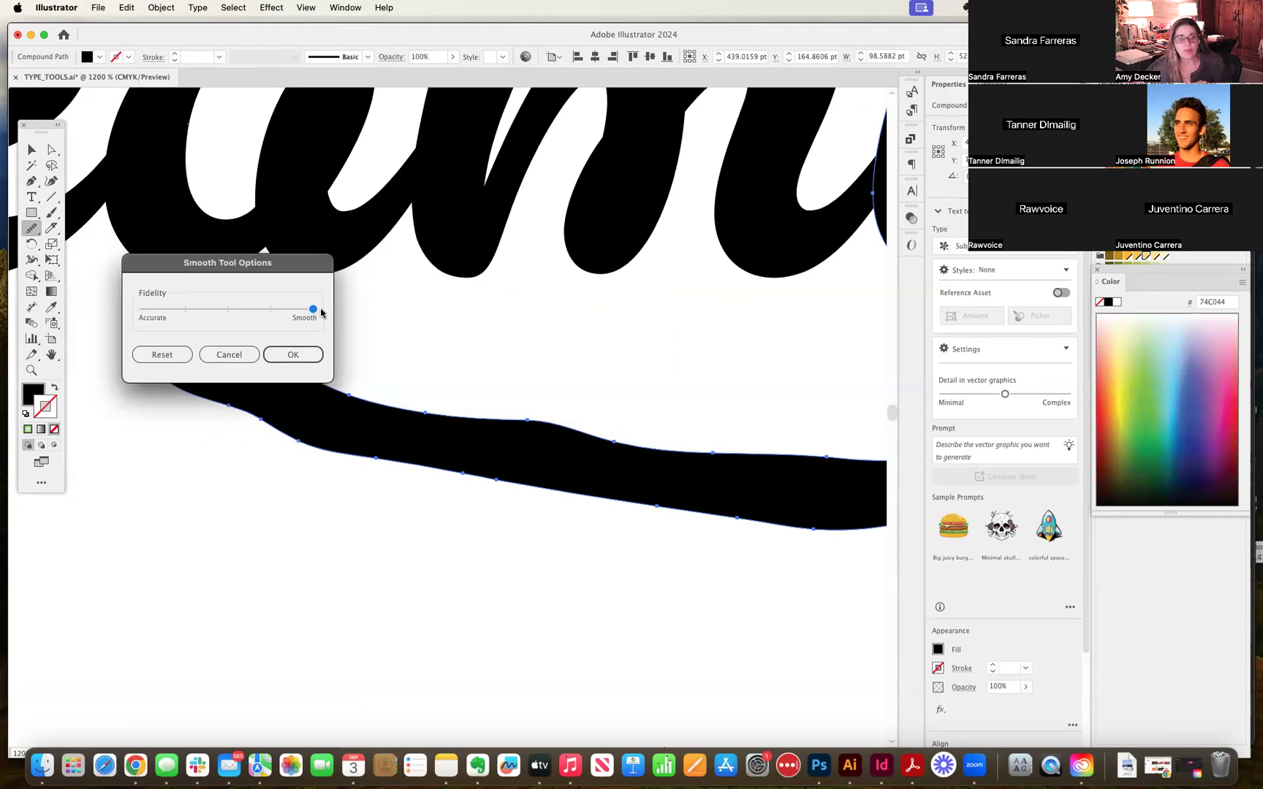
{"action": "left_click", "coordinate": [296, 355]}
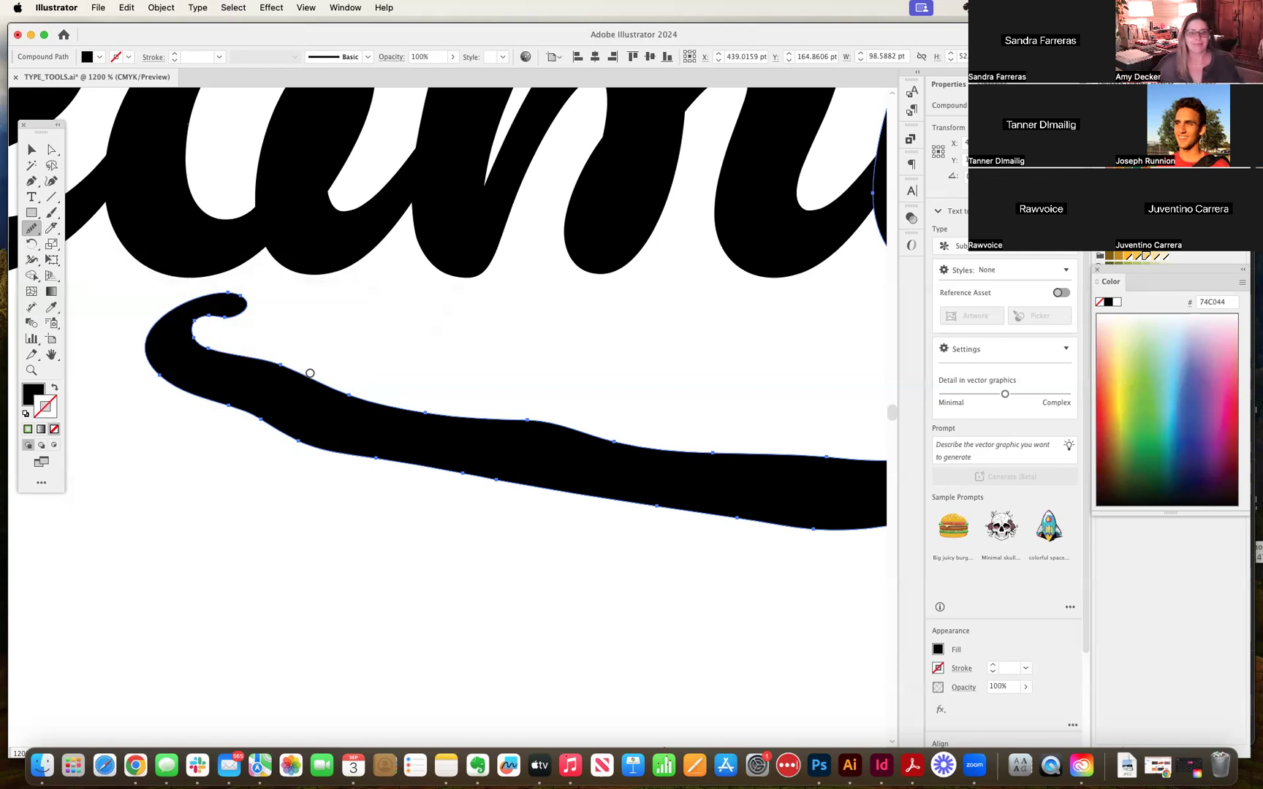
{"action": "left_click_drag", "start_coordinate": [428, 411], "coordinate": [315, 377]}
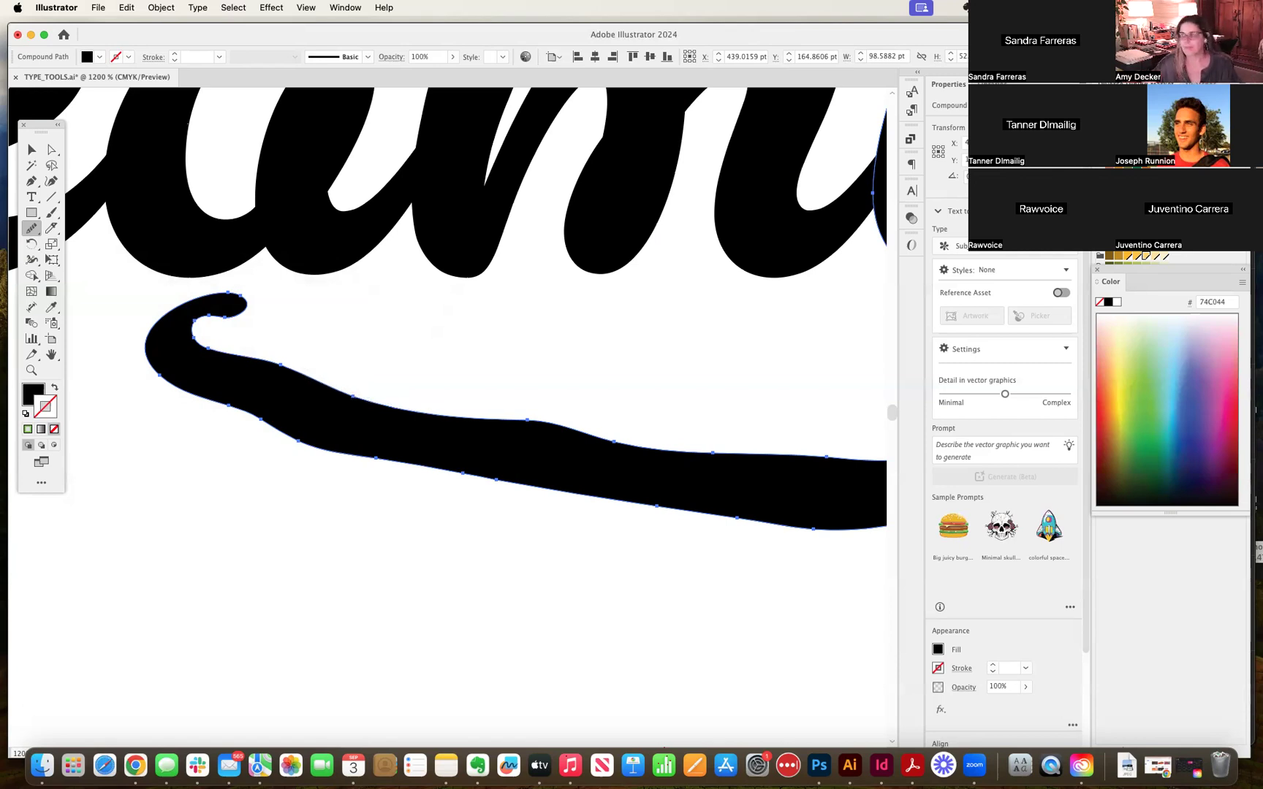